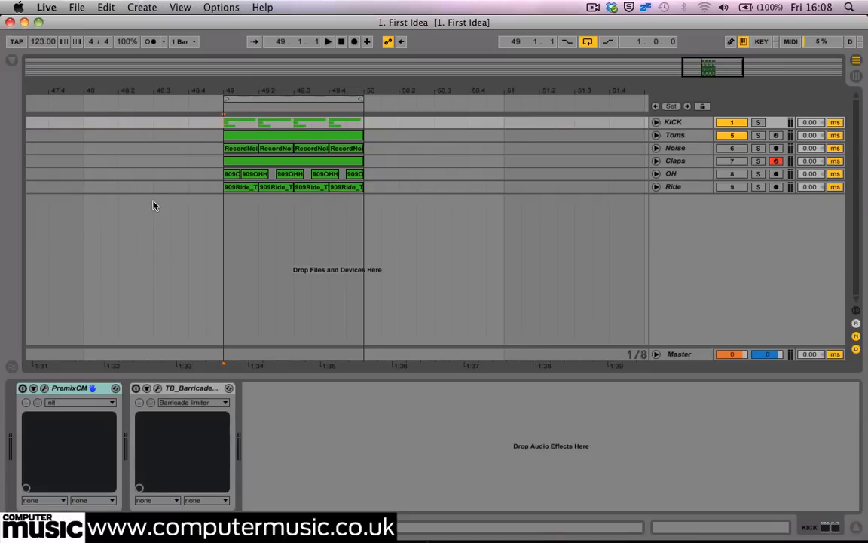
# - Play the looped bar with the KICK group track soloed, then stop playback
pyautogui.click(43, 44)
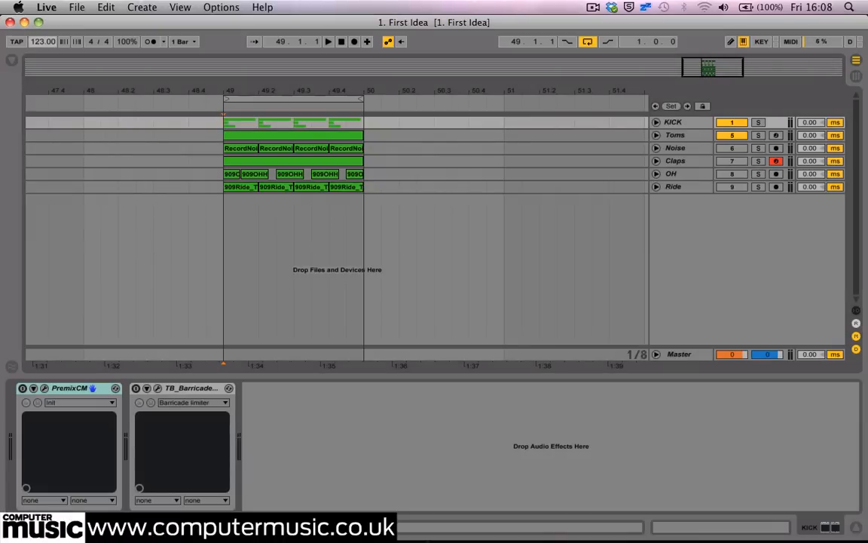
pyautogui.click(675, 126)
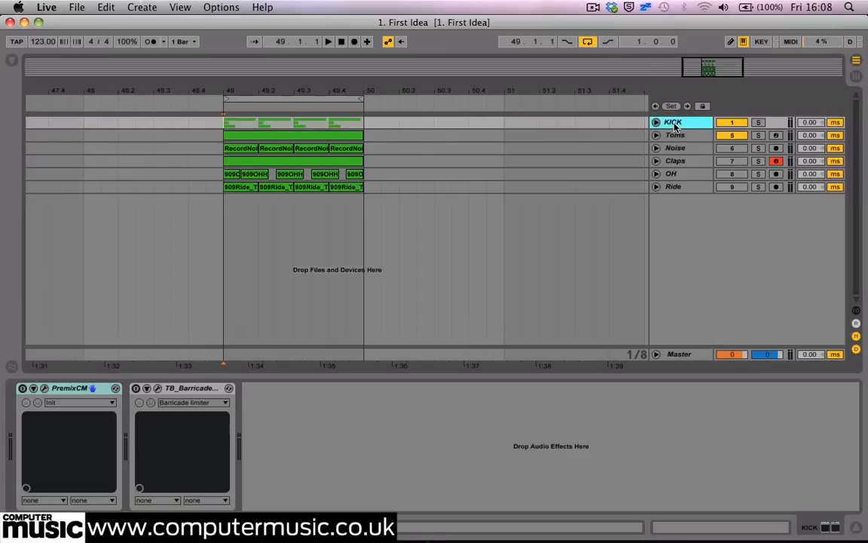
pyautogui.press('space')
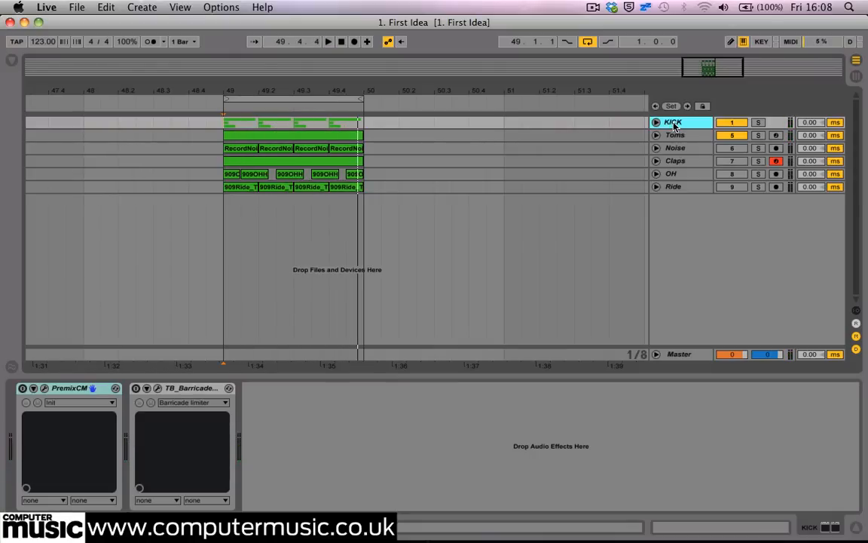
pyautogui.click(757, 125)
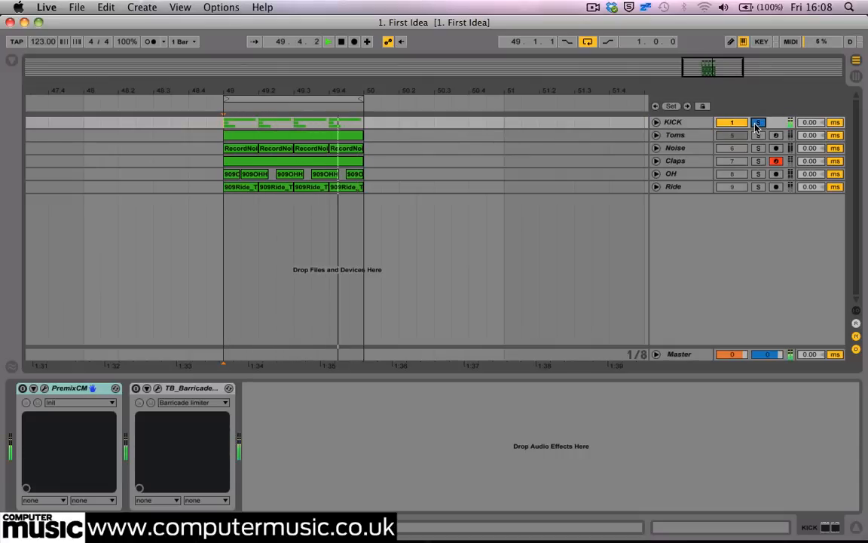
pyautogui.press('space')
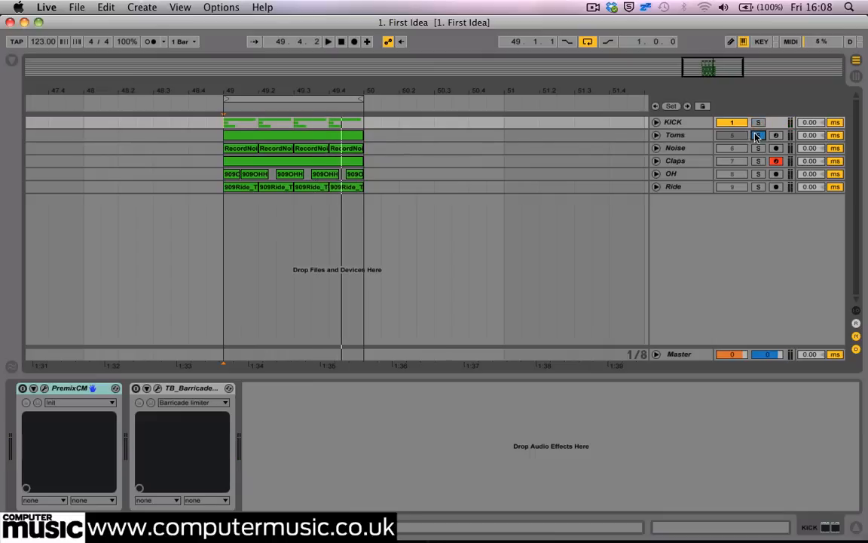
# - Play the Toms track soloed, add the KICK group to the solo, then clear the solos and stop
pyautogui.press('space')
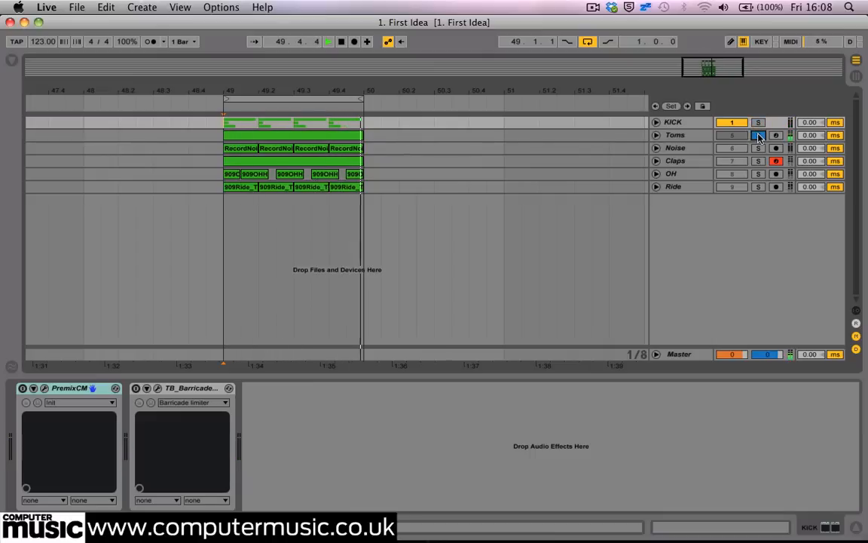
pyautogui.keyDown('super'); pyautogui.click(759, 123); pyautogui.keyUp('super')
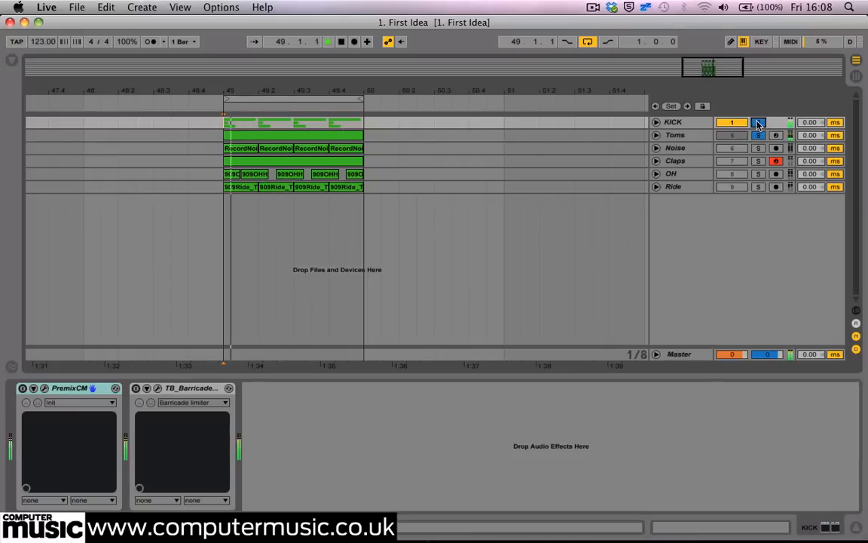
pyautogui.click(759, 124)
pyautogui.press('space')
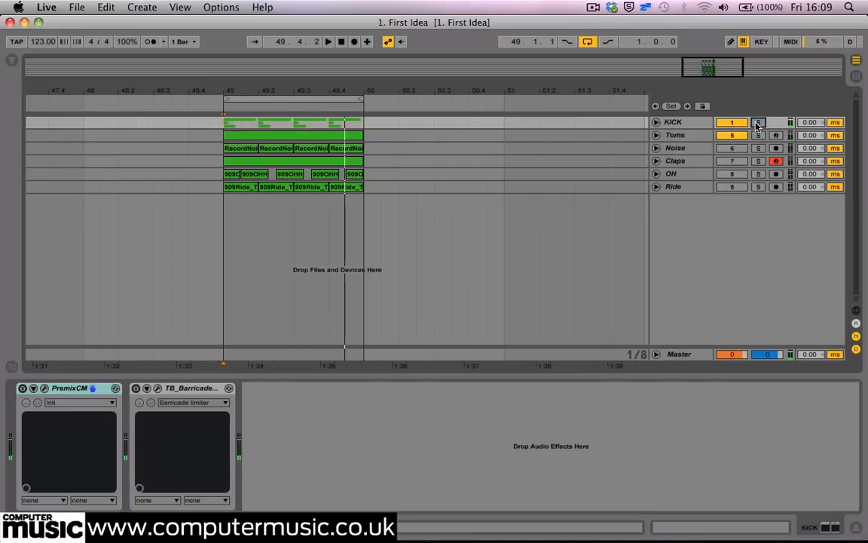
# - Expand the KICK group to show its layers and deactivate the Toms track
pyautogui.click(665, 124)
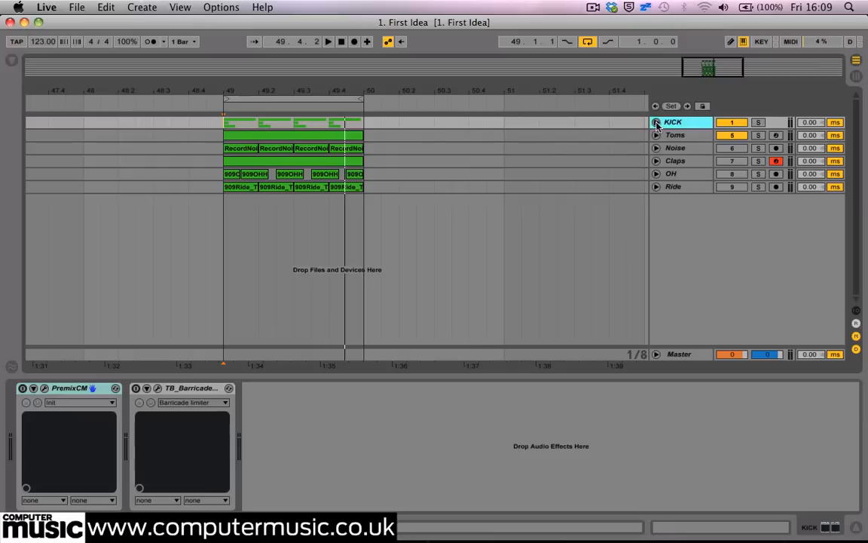
pyautogui.click(656, 123)
pyautogui.click(730, 279)
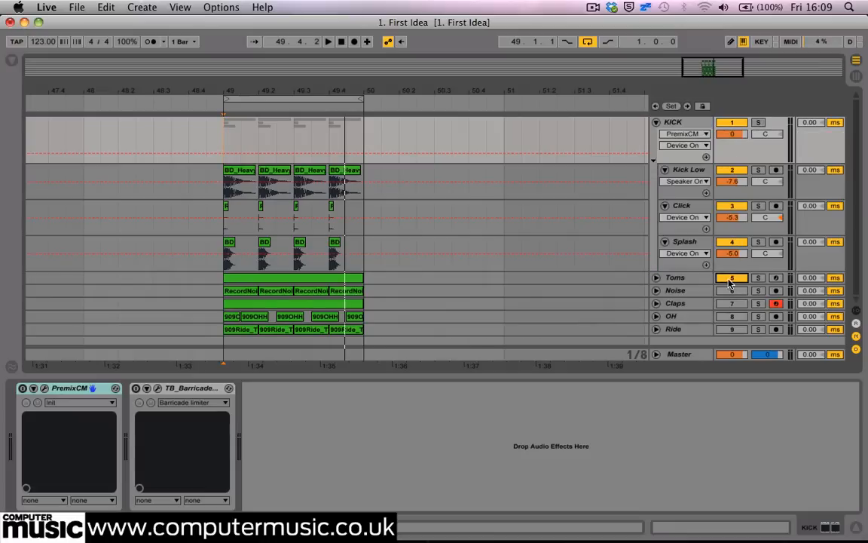
# - Solo and play the Kick Low layer, enlarge its waveforms for inspection, and show its track volume
pyautogui.click(689, 172)
pyautogui.click(759, 171)
pyautogui.press('space')
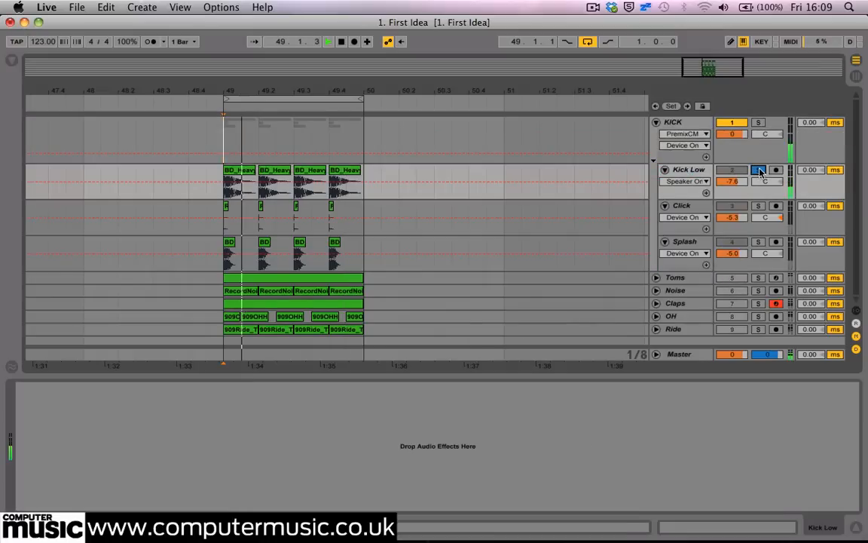
pyautogui.click(686, 171)
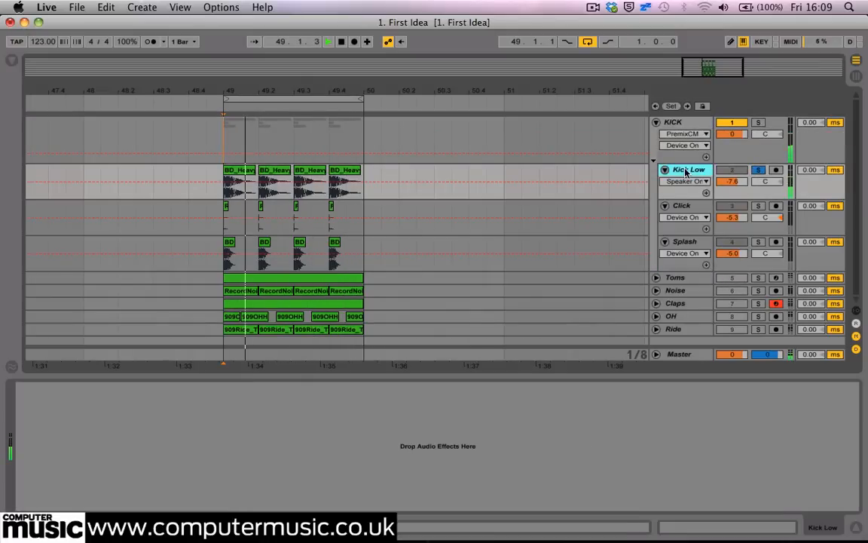
pyautogui.moveTo(287, 87); pyautogui.dragTo(288, 162)
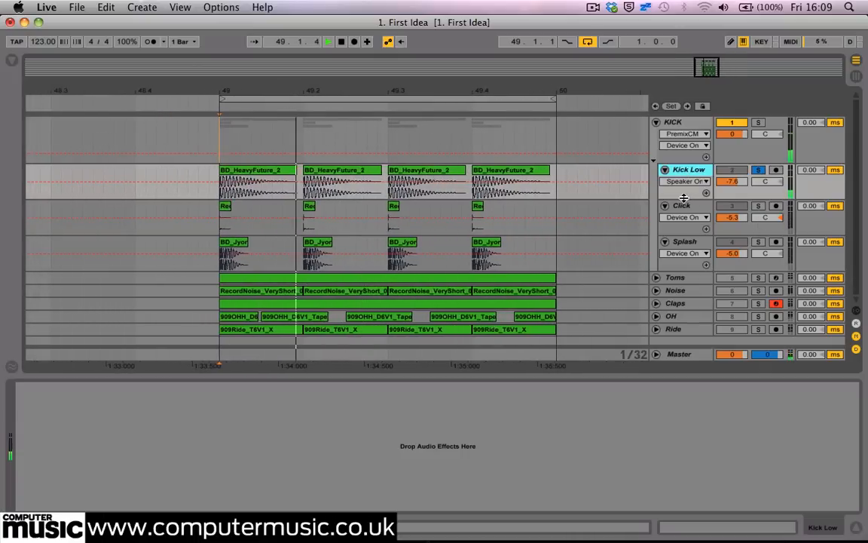
pyautogui.moveTo(682, 199); pyautogui.dragTo(685, 221)
pyautogui.press('space')
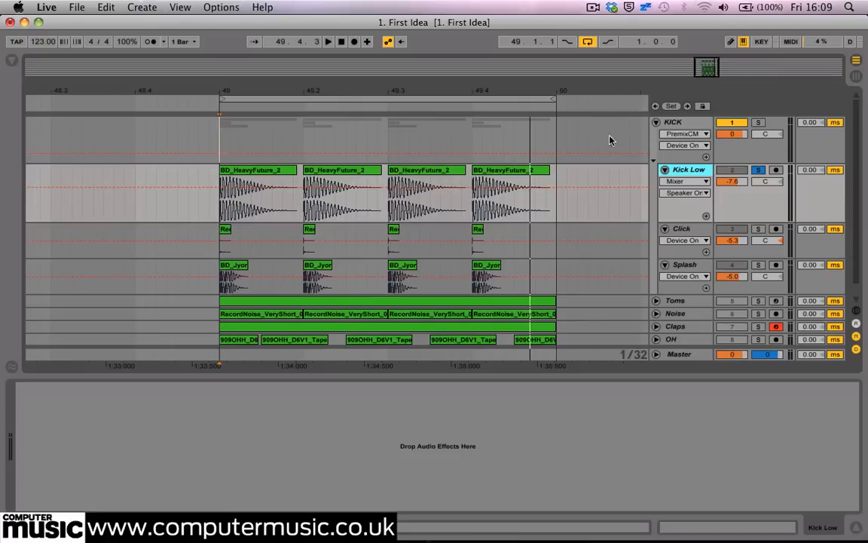
pyautogui.click(732, 182)
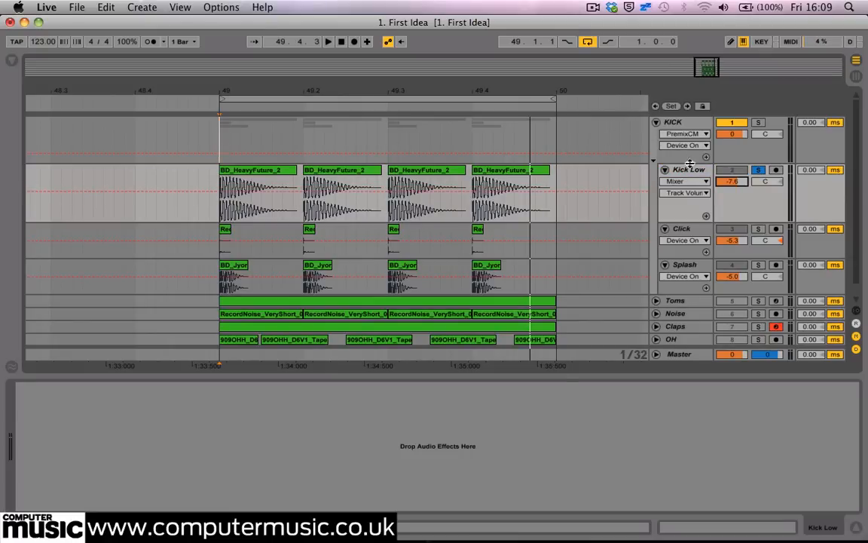
# - Play the Click layer soloed, compare it with the Kick Low layer, and leave only Click soloed
pyautogui.press('space')
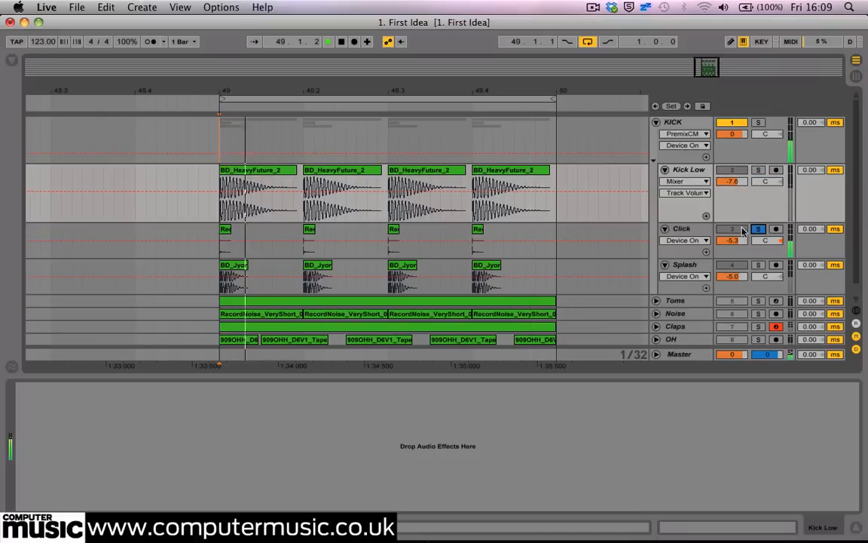
pyautogui.click(693, 234)
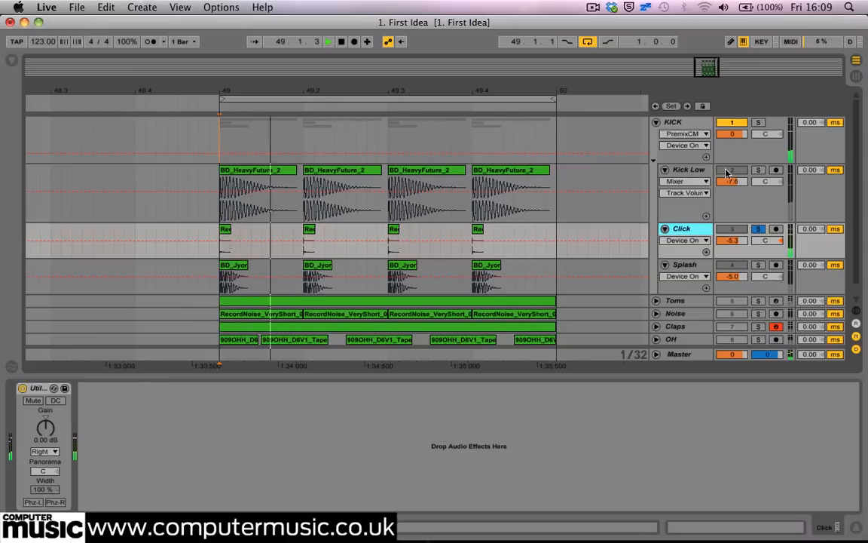
pyautogui.click(759, 170)
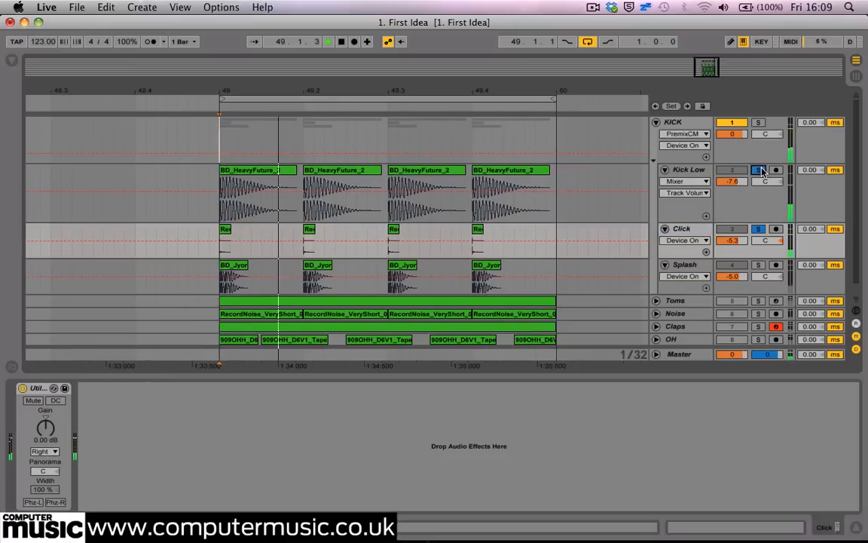
pyautogui.click(759, 229)
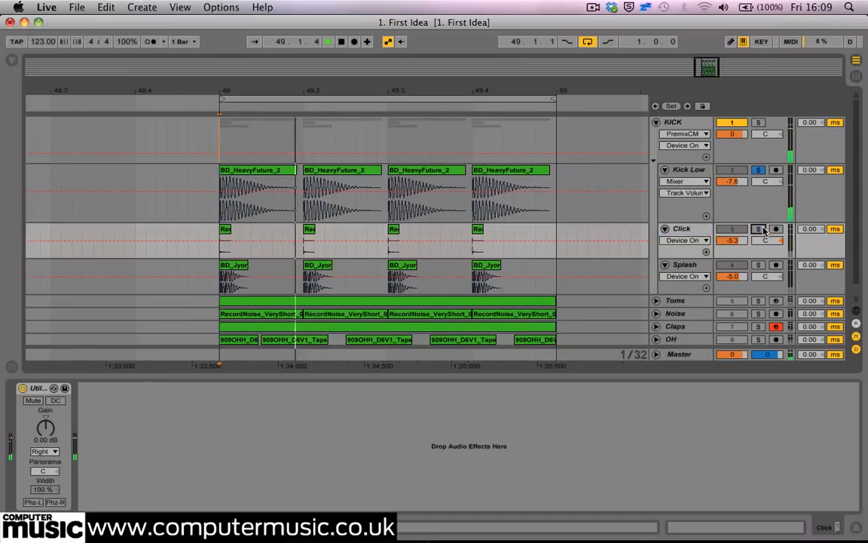
pyautogui.click(759, 229)
pyautogui.click(759, 169)
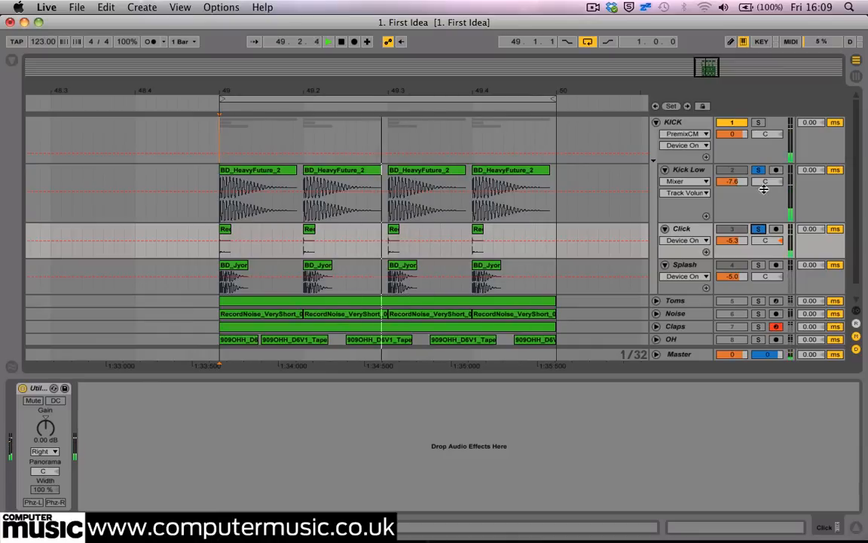
# - Audition the Click layer with its Utility effect switched off and on, choosing Right as the channel source
pyautogui.click(682, 228)
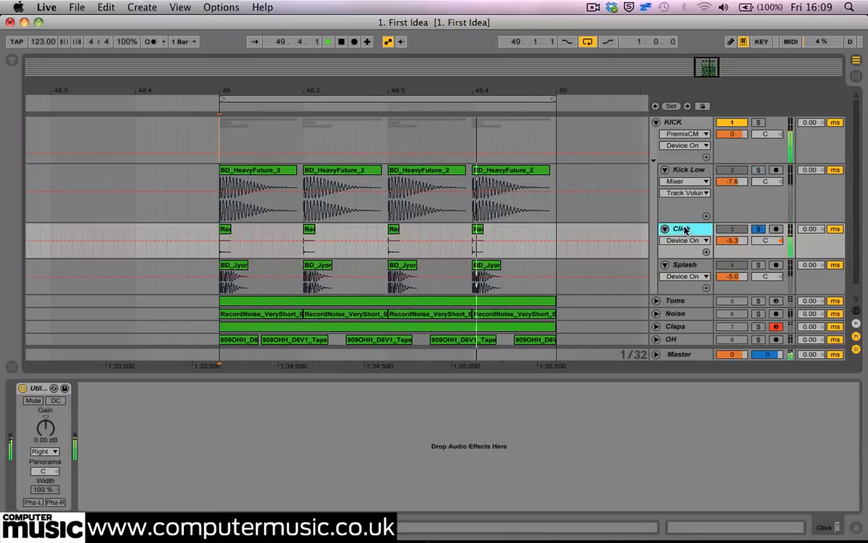
pyautogui.click(23, 388)
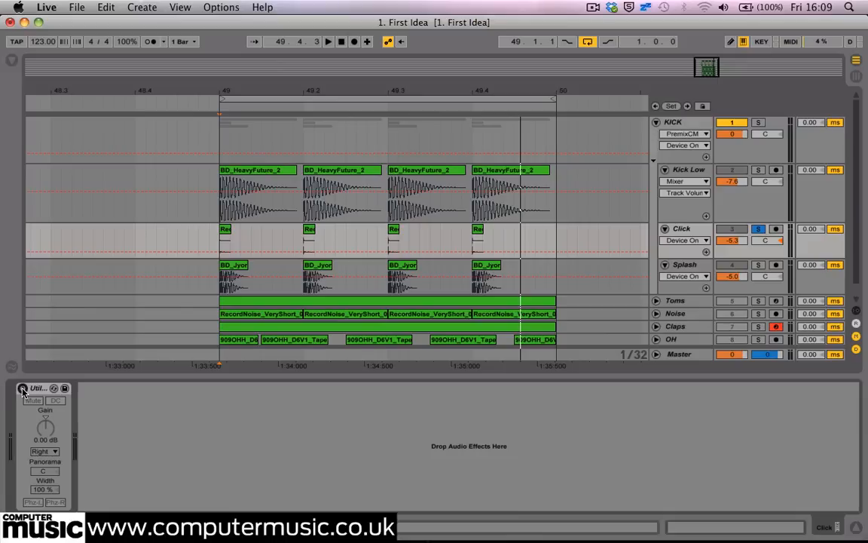
pyautogui.click(23, 389)
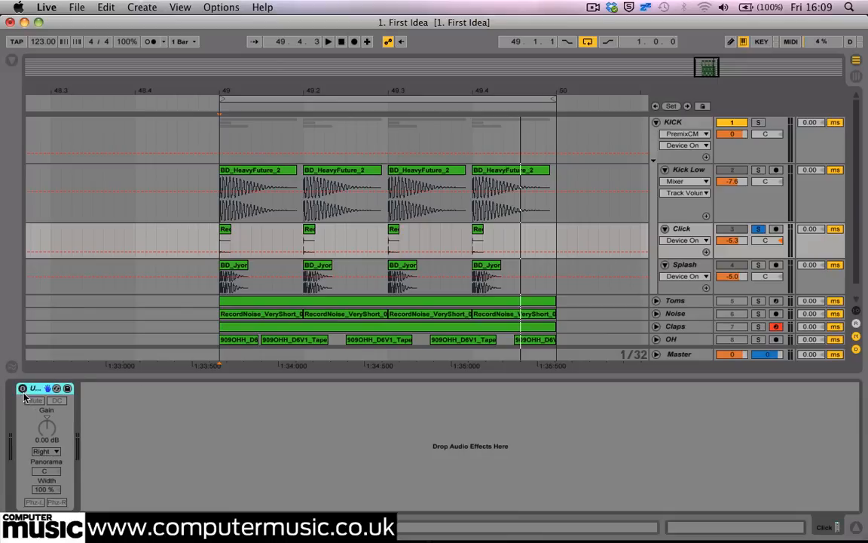
pyautogui.press('space')
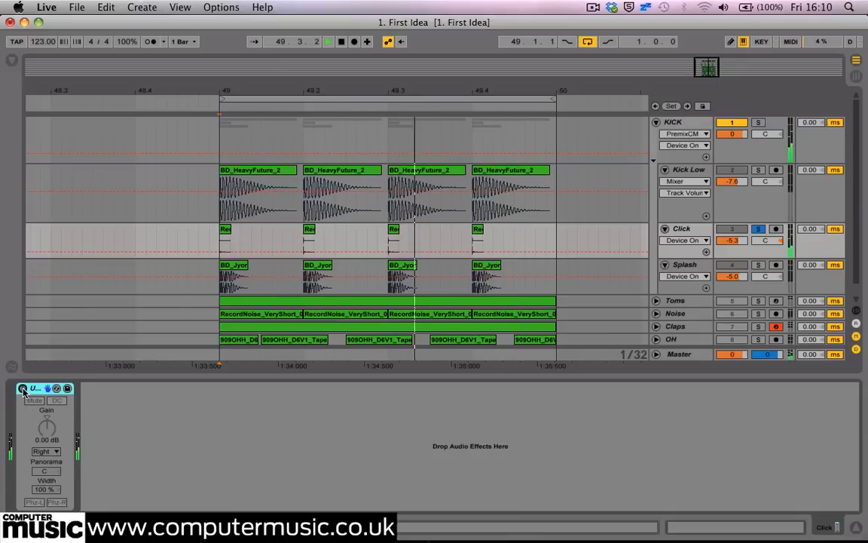
pyautogui.click(46, 450)
pyautogui.click(53, 480)
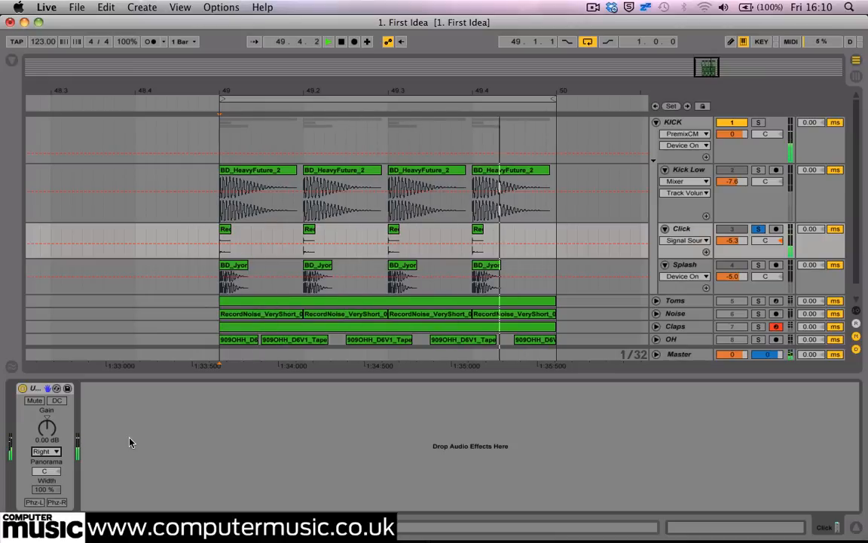
pyautogui.press('space')
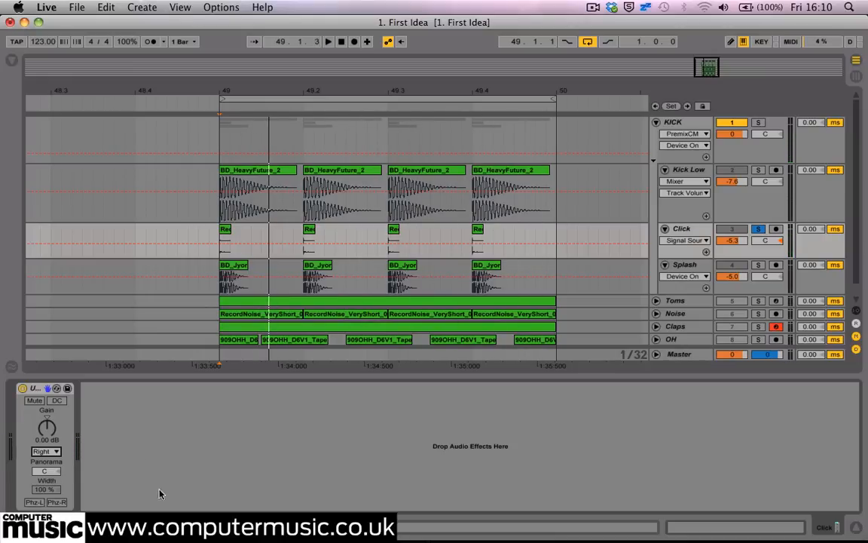
# - Play the Splash layer soloed and open its first clip to examine the sample and transpose settings
pyautogui.press('space')
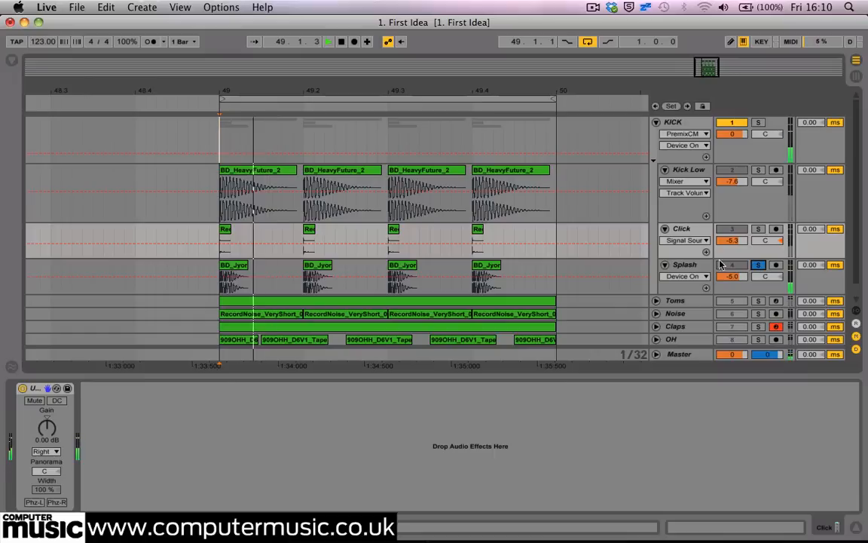
pyautogui.click(757, 265)
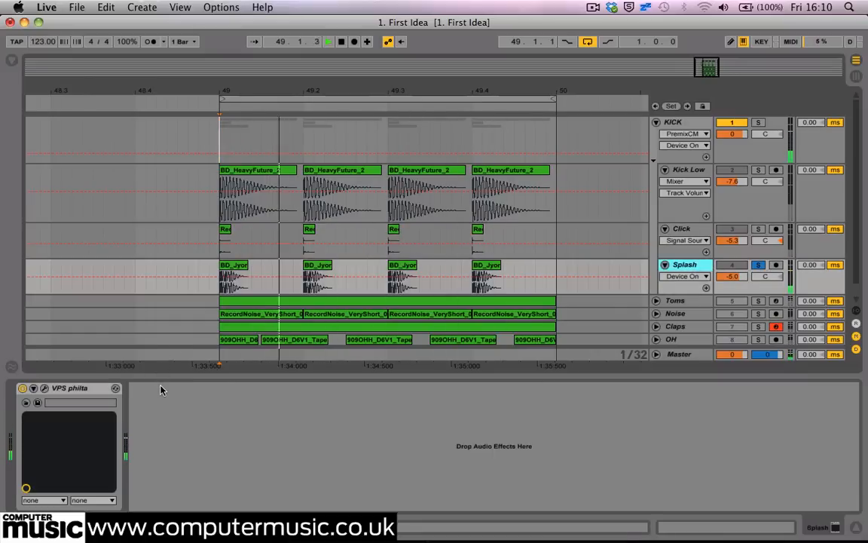
pyautogui.click(236, 269)
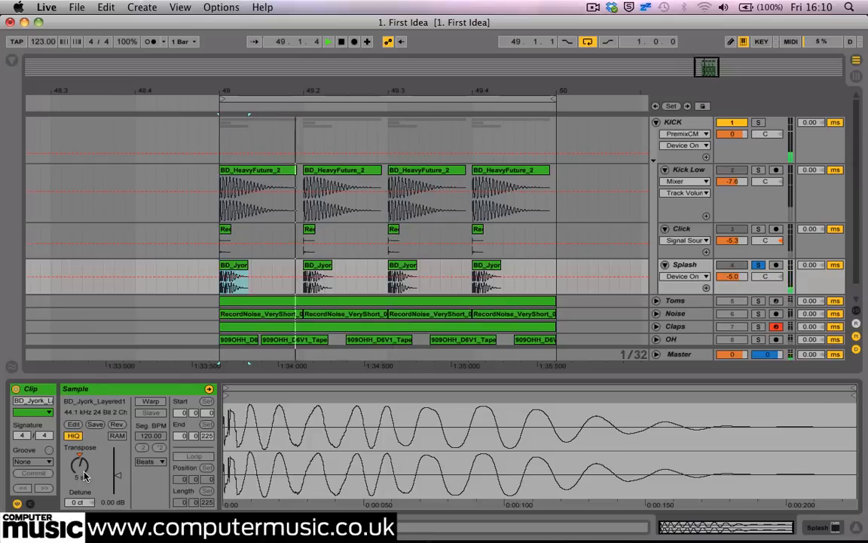
# - Show the Splash track's effects and compare the sound with VPS philta switched off and on
pyautogui.click(690, 264)
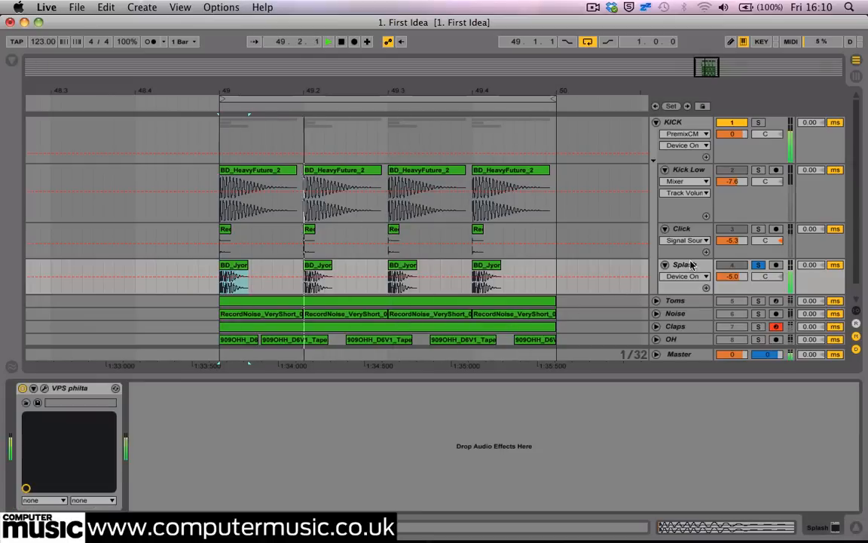
pyautogui.click(24, 389)
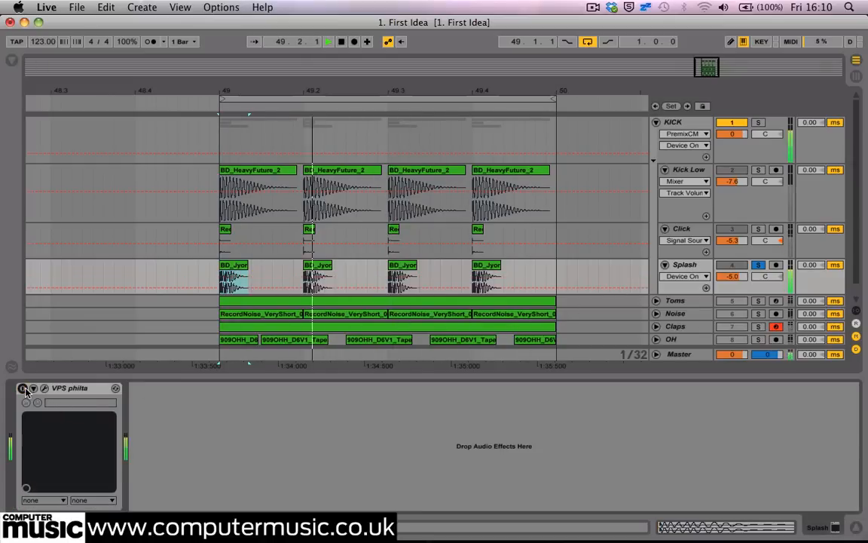
pyautogui.click(23, 389)
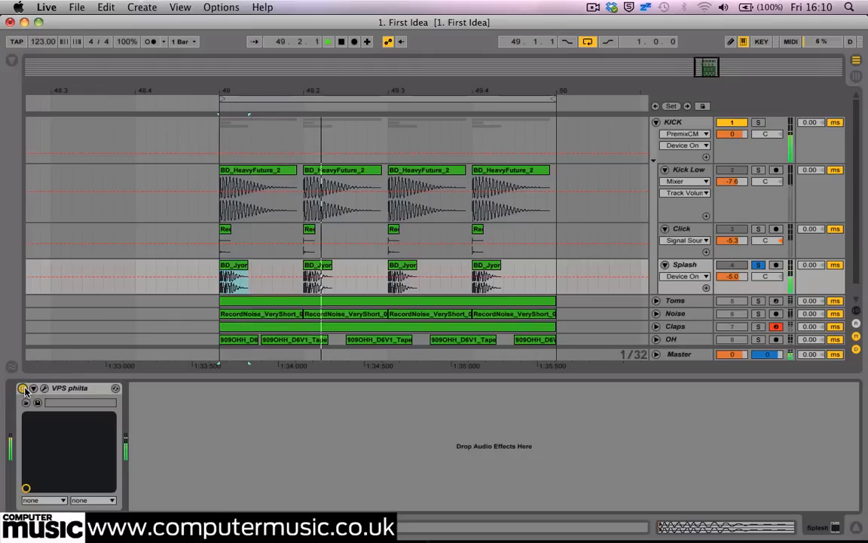
pyautogui.click(23, 389)
pyautogui.click(23, 389)
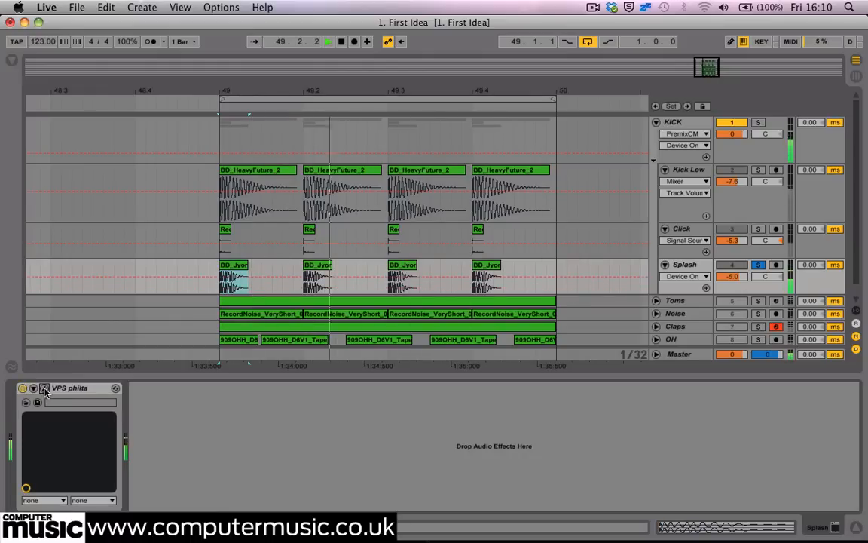
# - Open the VPS philta plug-in window on Splash and bypass and re-enable the filter to hear its high-pass effect
pyautogui.click(44, 388)
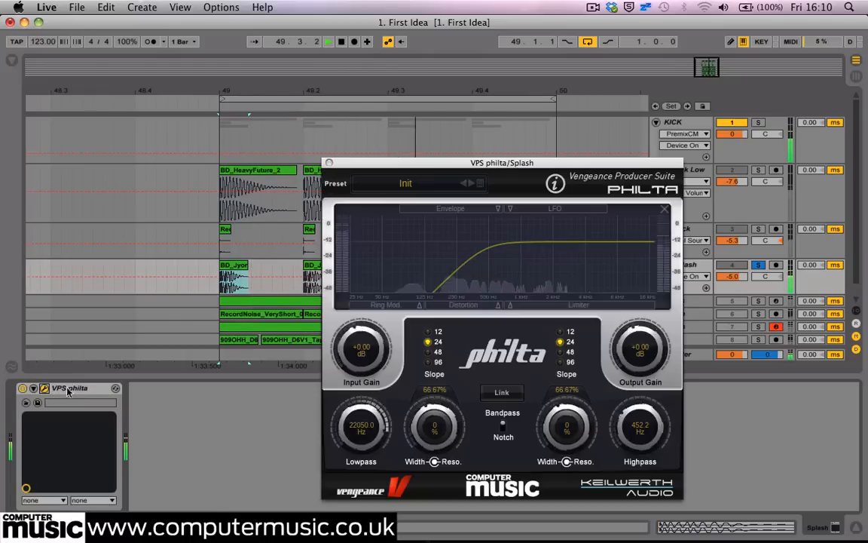
pyautogui.click(23, 389)
pyautogui.click(23, 389)
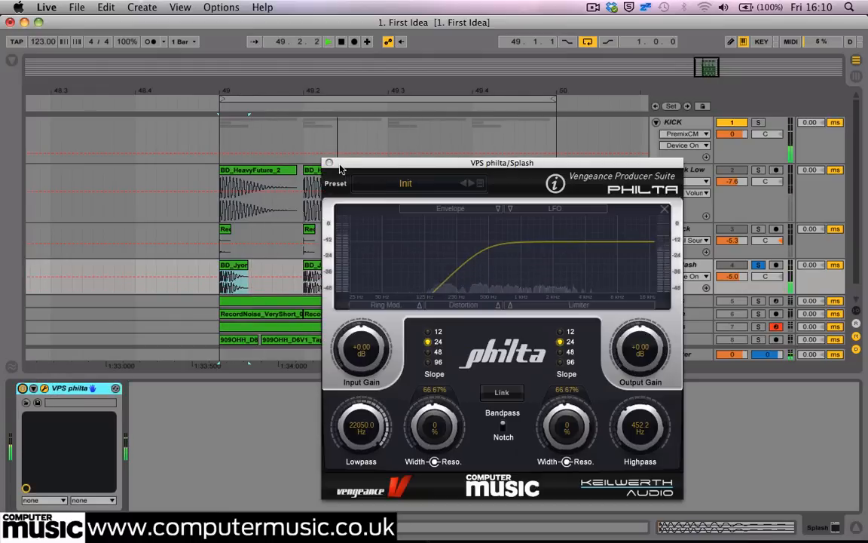
# - Close the VPS philta window and solo Click and Kick Low alongside Splash to hear the three layers together
pyautogui.click(328, 162)
pyautogui.click(758, 229)
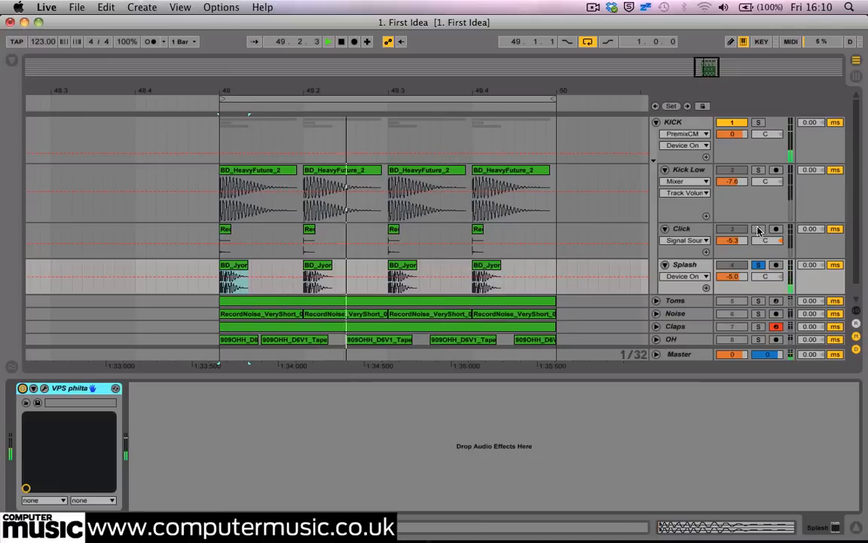
pyautogui.click(760, 172)
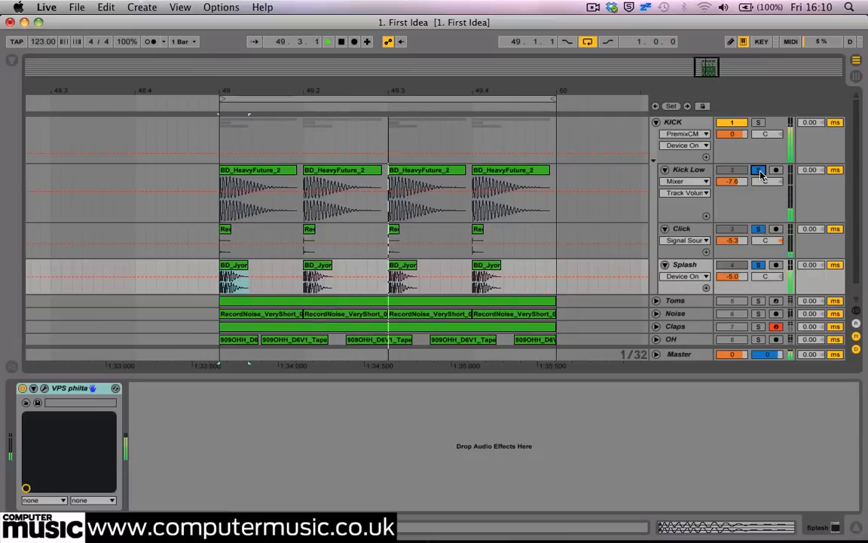
# - Solo the KICK group, switch on its PremixCM effect and show the plug-in window over the arrangement
pyautogui.click(684, 125)
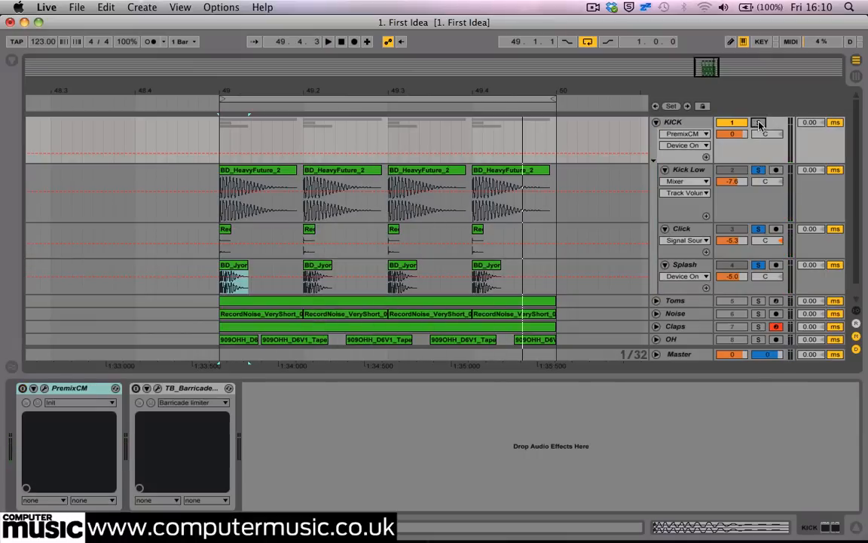
pyautogui.click(679, 122)
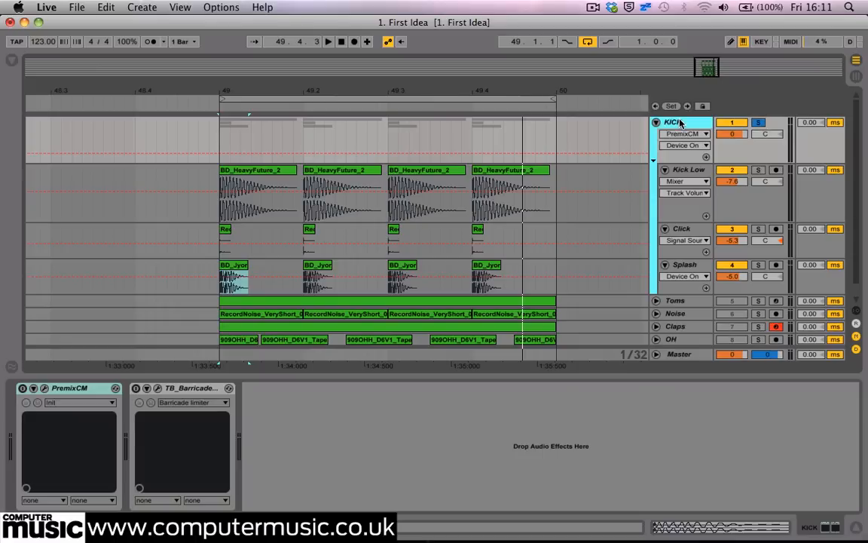
pyautogui.click(22, 389)
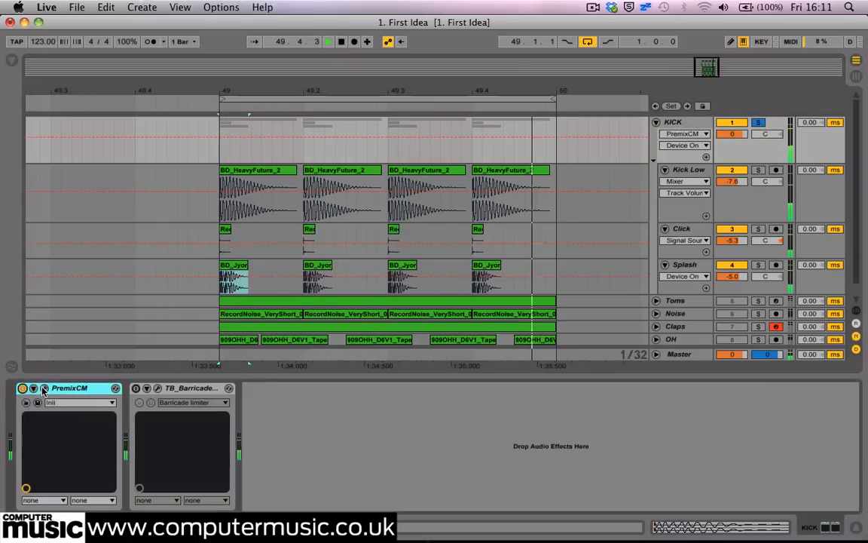
pyautogui.click(44, 388)
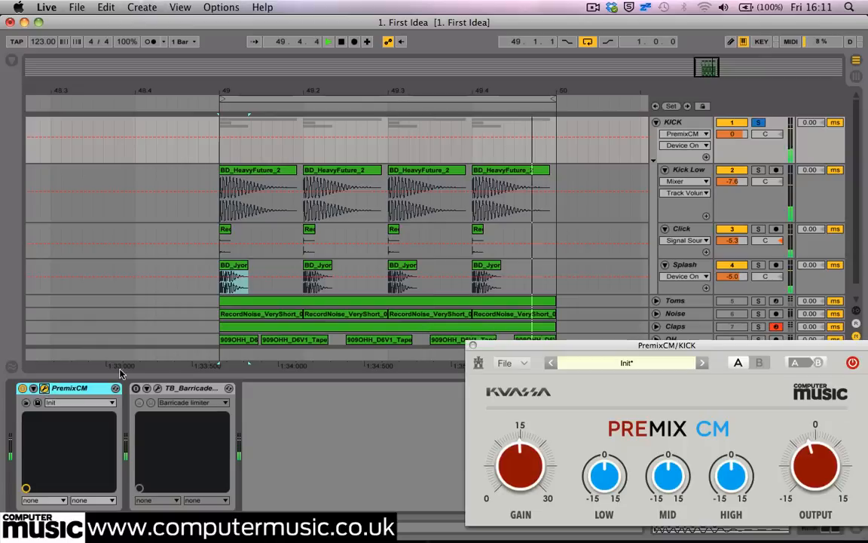
pyautogui.moveTo(626, 344); pyautogui.dragTo(211, 94)
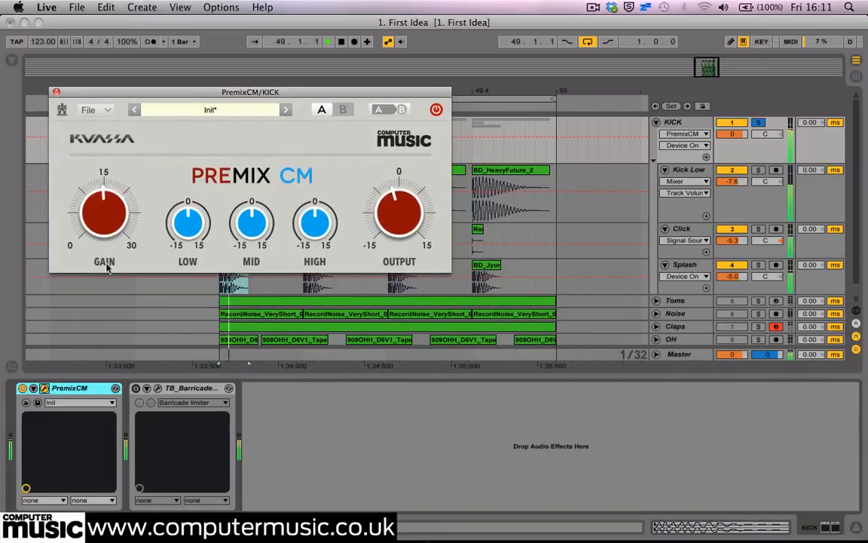
# - Switch on the TB_Barricade limiter on KICK and arrange its plug-in window beside the PremixCM window
pyautogui.click(163, 393)
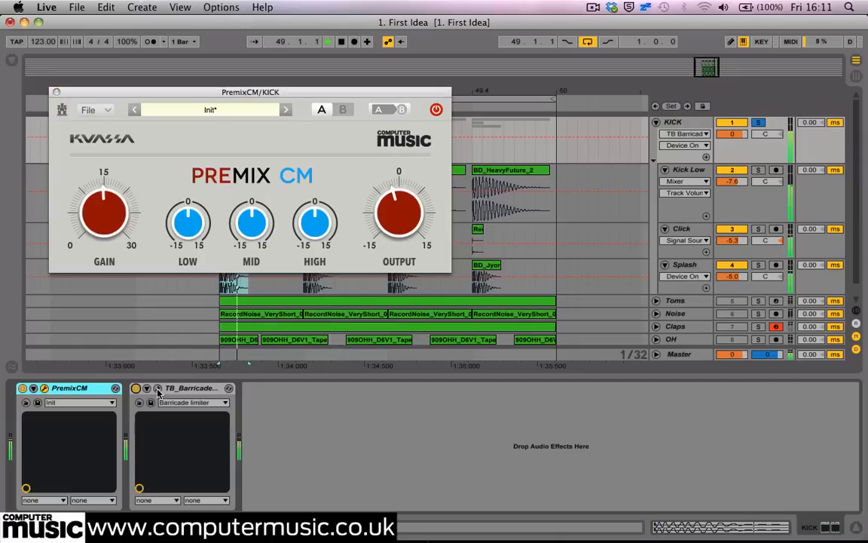
pyautogui.click(158, 389)
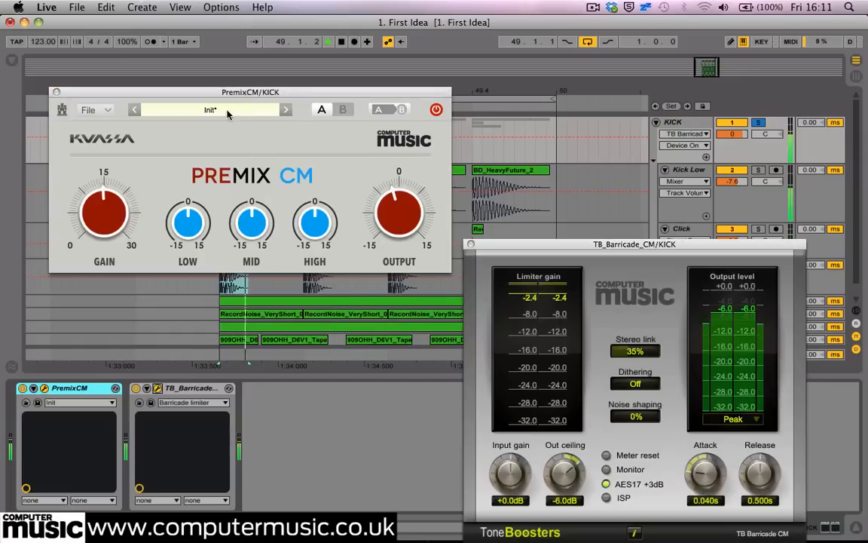
pyautogui.moveTo(218, 99); pyautogui.dragTo(196, 84)
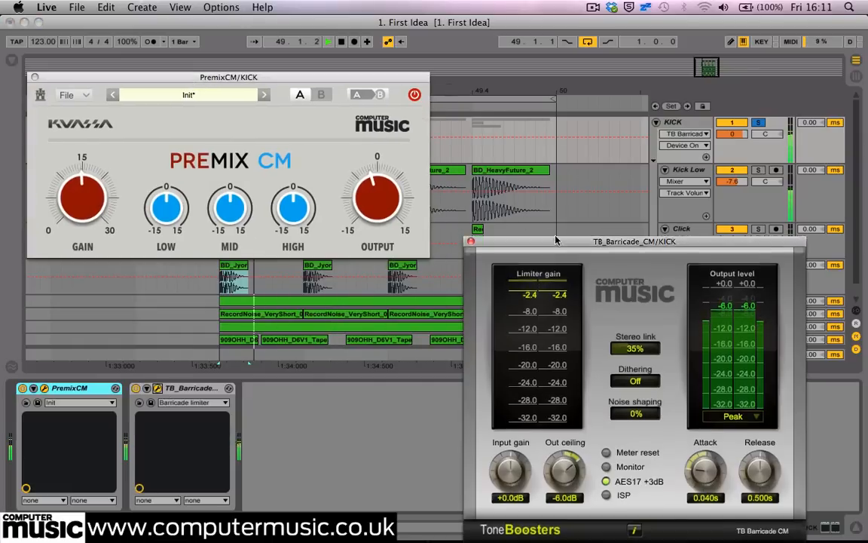
pyautogui.moveTo(552, 249); pyautogui.dragTo(533, 80)
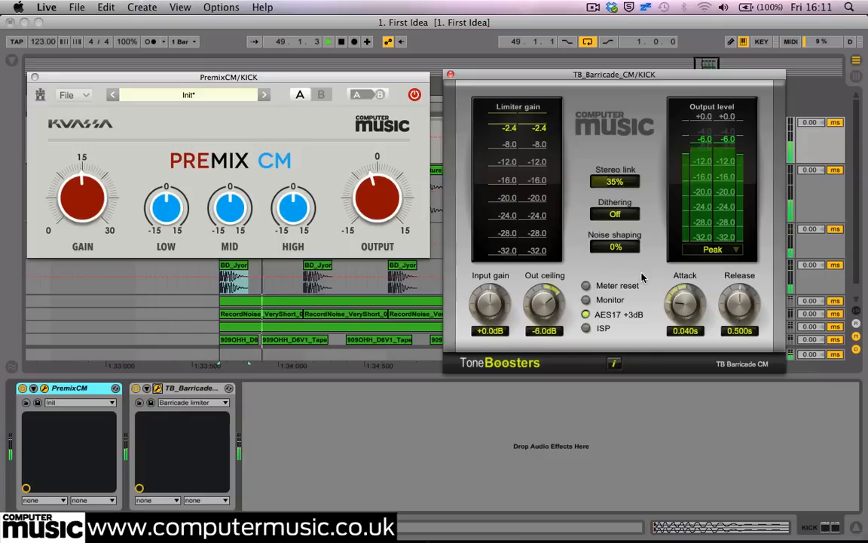
# - Close the TB_Barricade and PremixCM windows and take the KICK group out of solo
pyautogui.click(451, 75)
pyautogui.click(34, 76)
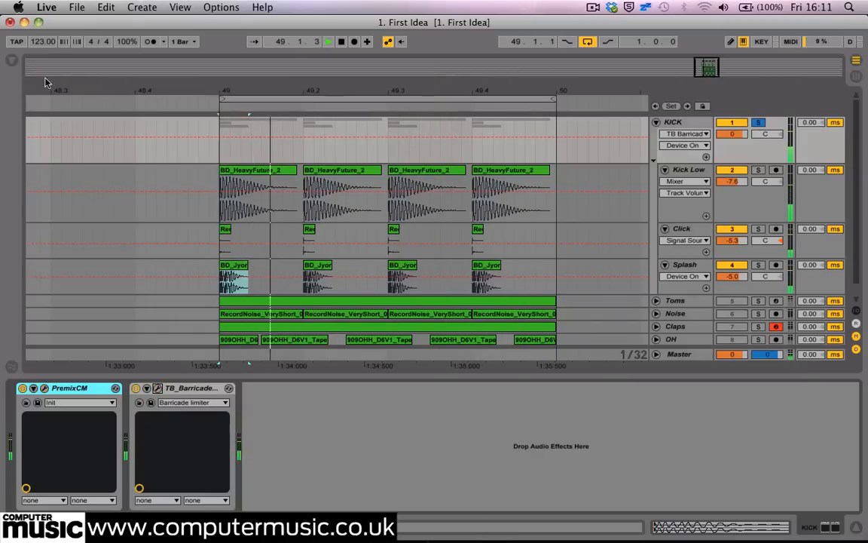
pyautogui.click(756, 123)
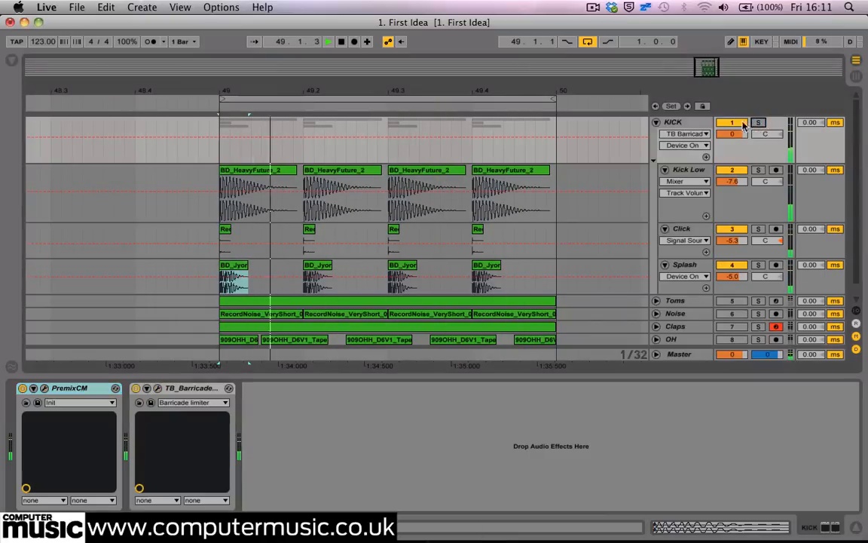
pyautogui.click(677, 148)
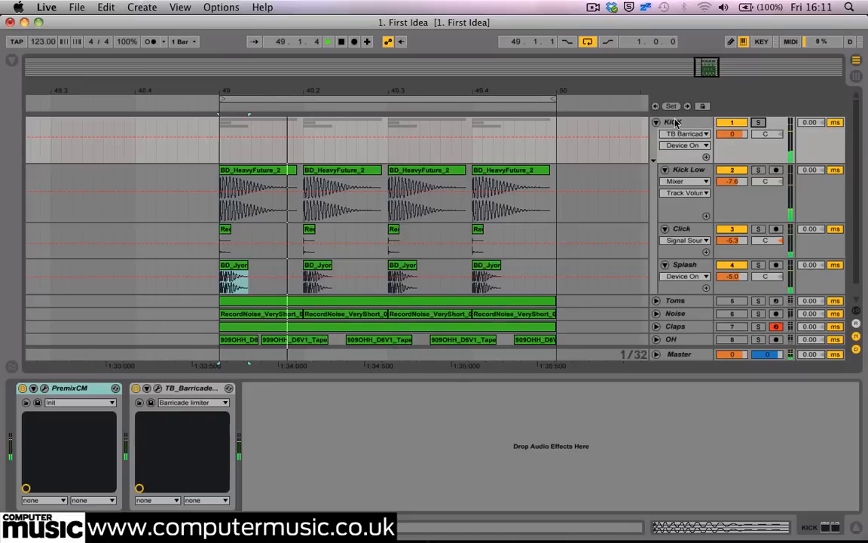
# - Shorten the loop to the first beat of bar 49 to point out Export Audio/Video, and restore the one-bar loop
pyautogui.moveTo(558, 100); pyautogui.dragTo(297, 99)
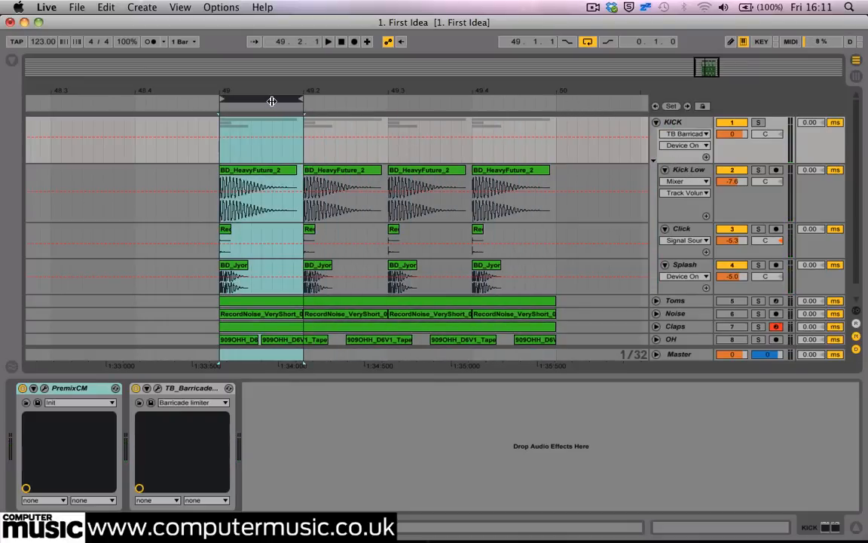
pyautogui.click(77, 8)
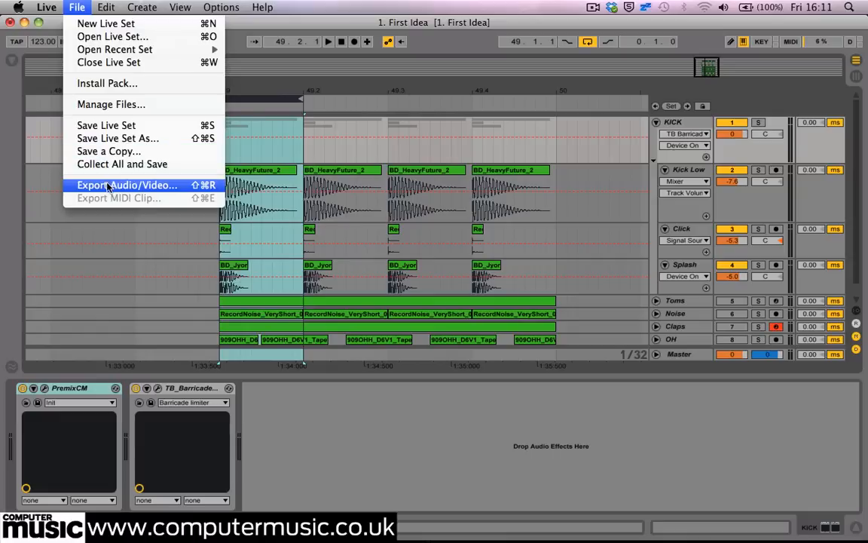
pyautogui.click(72, 8)
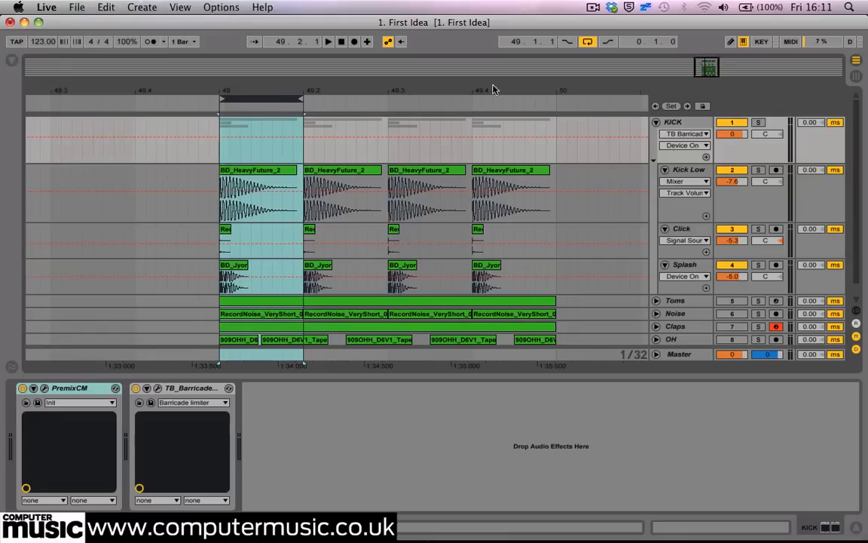
pyautogui.moveTo(298, 101); pyautogui.dragTo(555, 99)
# - Collapse the KICK group, then activate the Toms track and unfold it with its Drum Rack showing
pyautogui.click(678, 124)
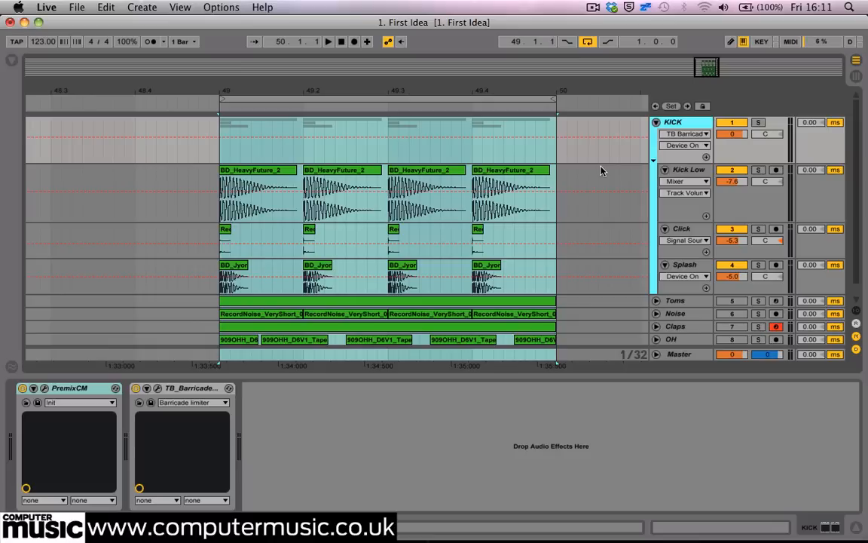
pyautogui.click(656, 123)
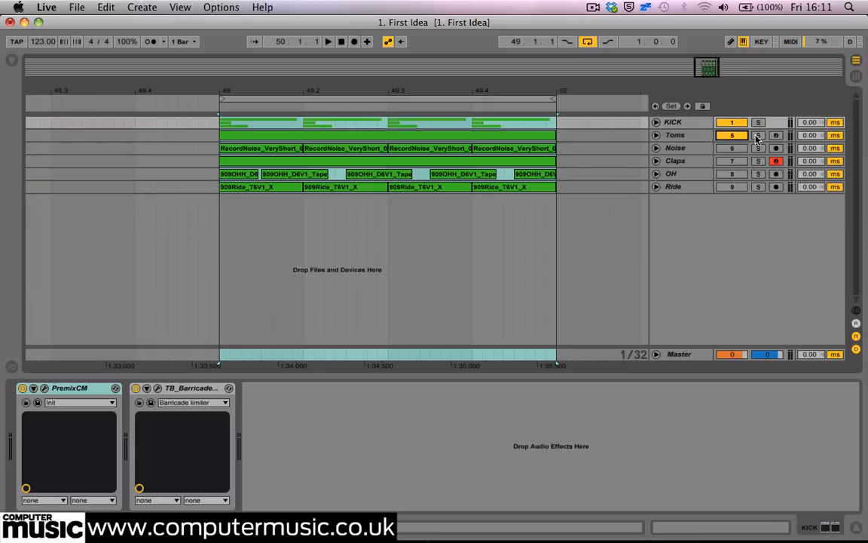
pyautogui.click(679, 138)
pyautogui.click(657, 136)
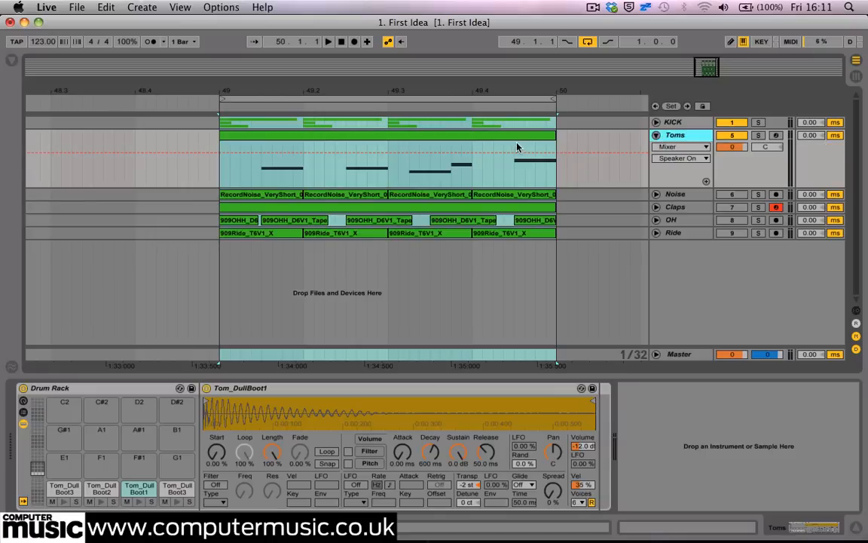
# - Audition the Tom_DullBoot pads in the Drum Rack and compare their sample and transpose settings
pyautogui.click(64, 501)
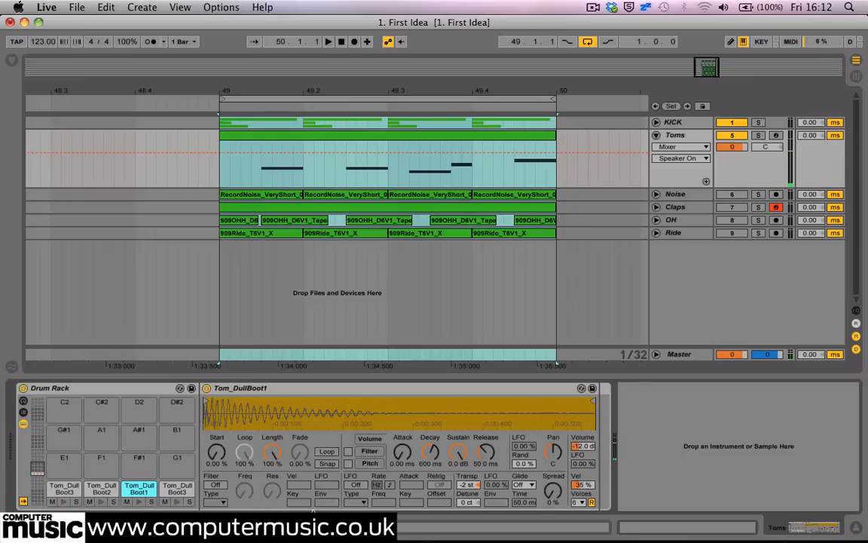
pyautogui.click(101, 490)
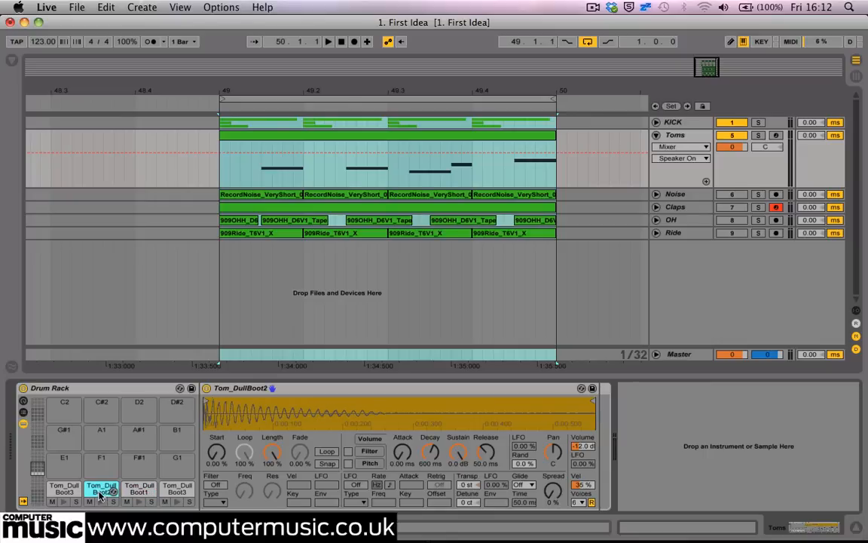
pyautogui.click(63, 490)
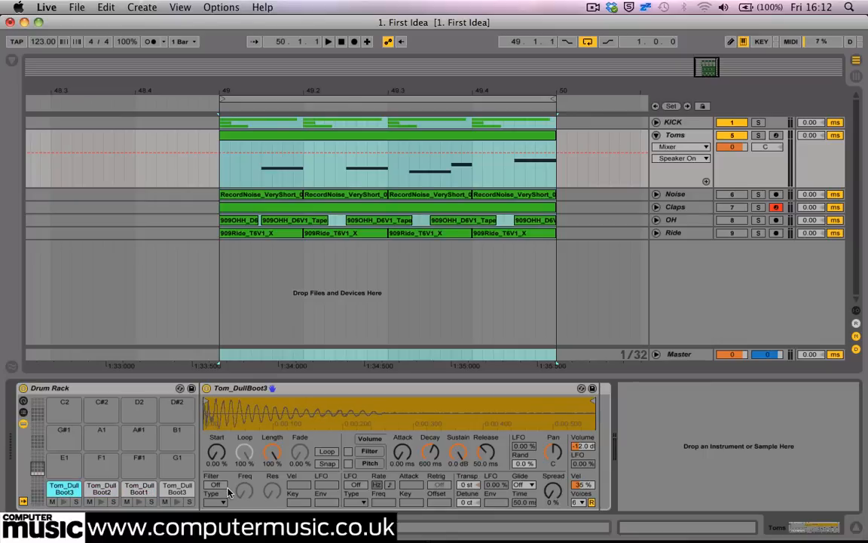
pyautogui.click(141, 490)
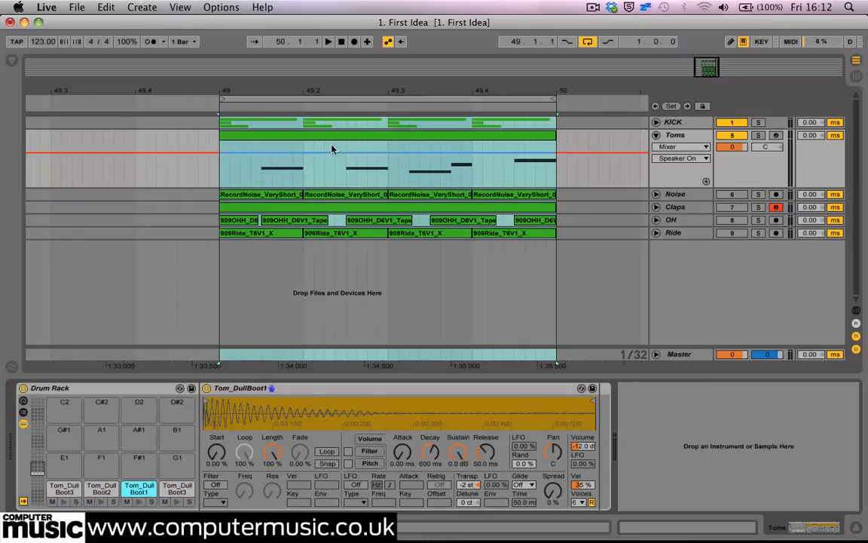
# - Open the Toms MIDI clip and play it with the track soloed to examine the note pattern
pyautogui.doubleClick(329, 137)
pyautogui.click(760, 135)
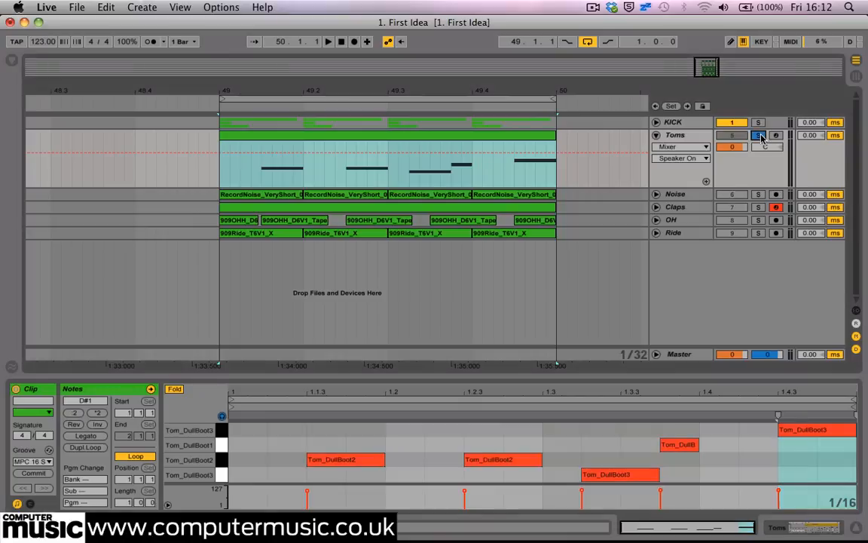
pyautogui.press('space')
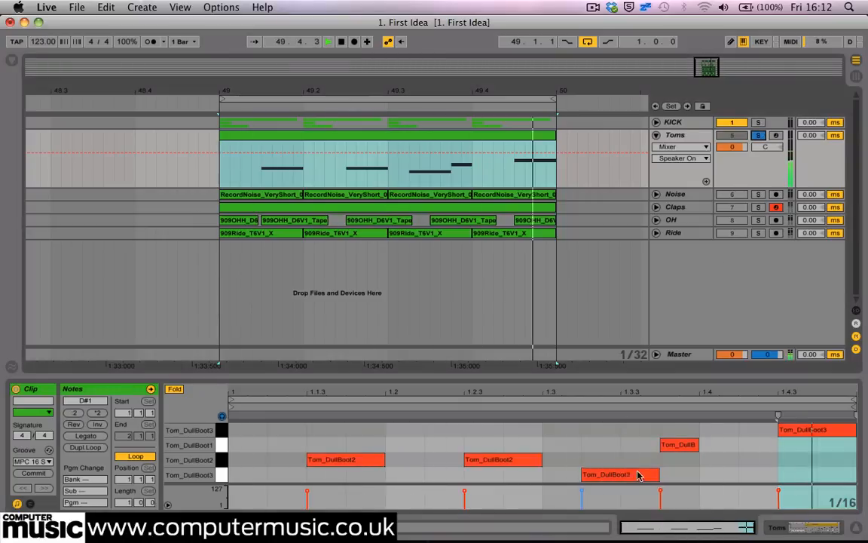
pyautogui.click(649, 441)
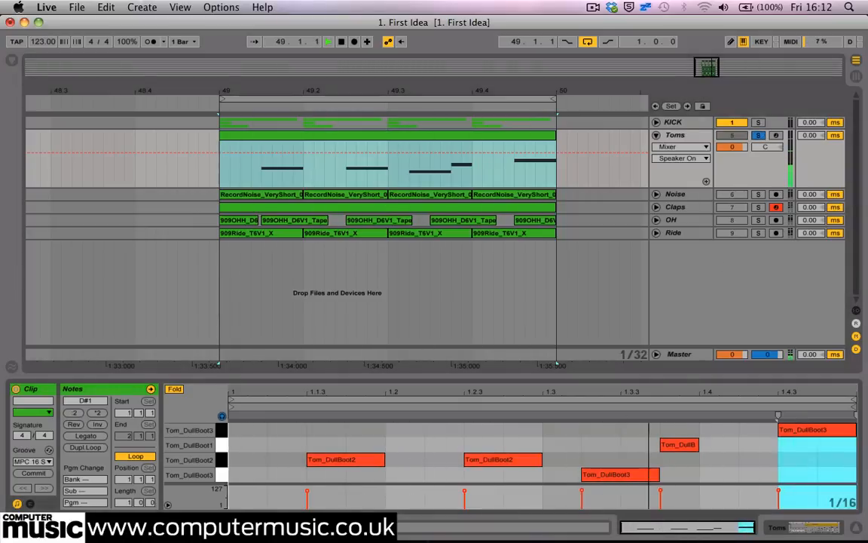
# - Enlarge the note editor to examine the tom notes in the second half of the bar and view the clip's MPC 16 Swing-58 groove
pyautogui.moveTo(572, 376); pyautogui.dragTo(558, 301)
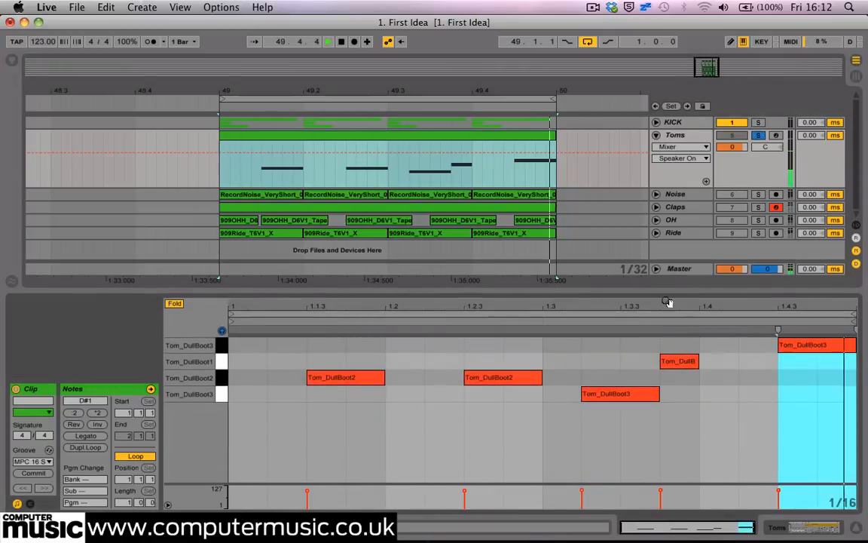
pyautogui.moveTo(668, 302); pyautogui.dragTo(640, 326)
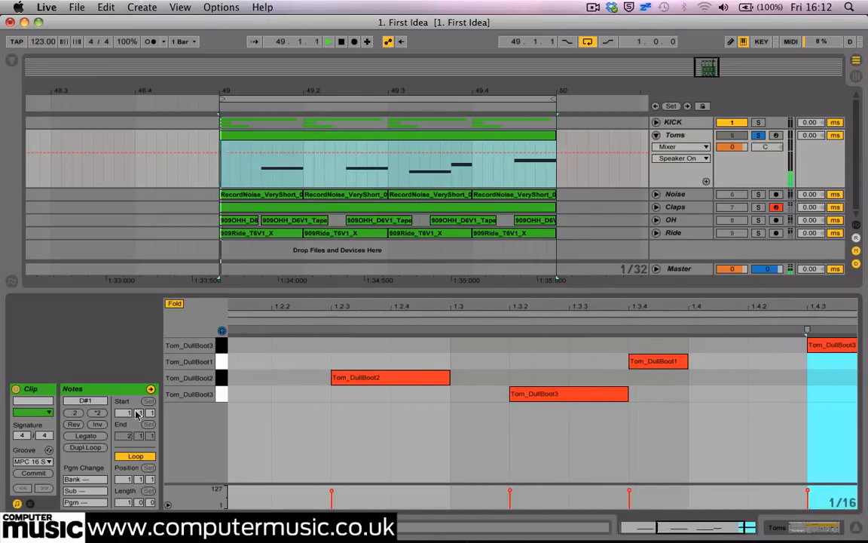
pyautogui.click(30, 462)
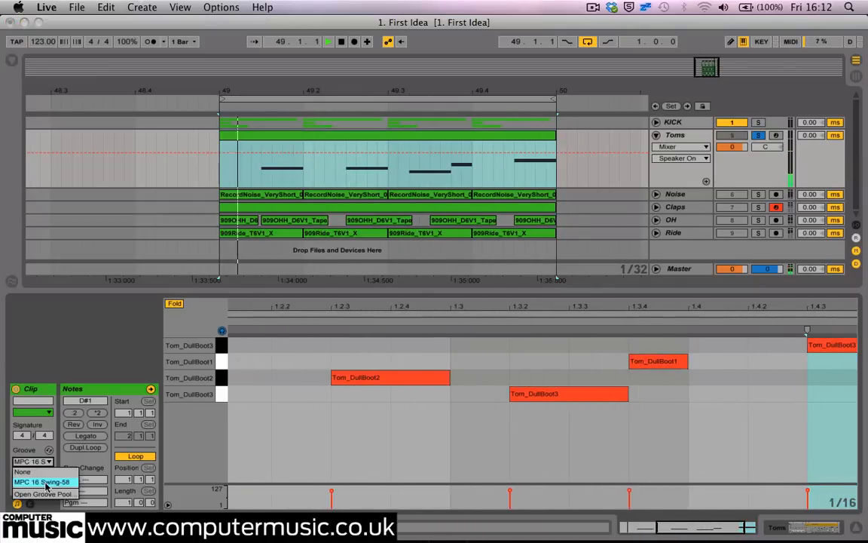
pyautogui.click(112, 374)
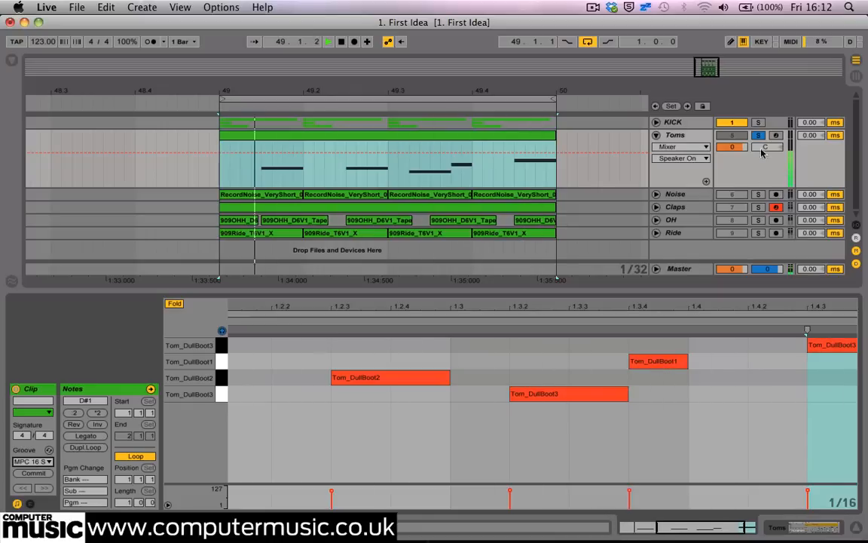
# - Solo KICK with Toms, show the clip's full bar in the note editor, and clear both solos
pyautogui.click(758, 123)
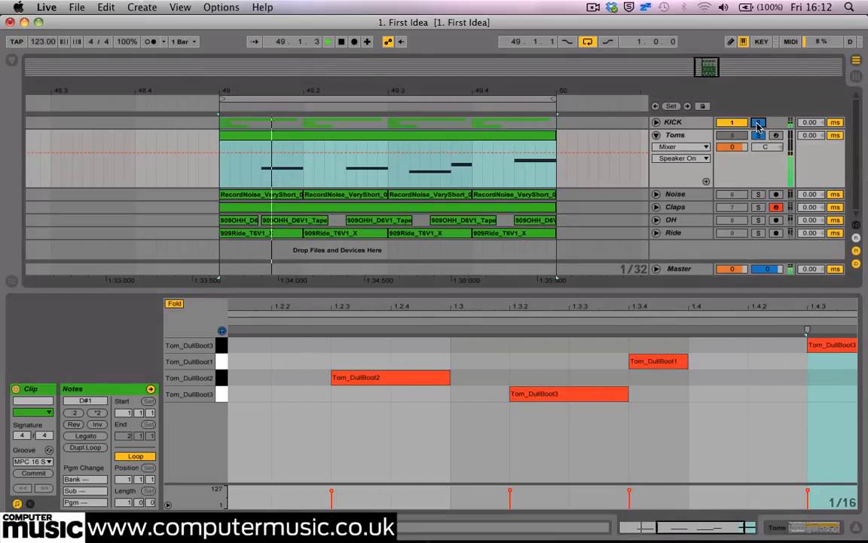
pyautogui.moveTo(527, 305); pyautogui.dragTo(528, 264)
pyautogui.click(741, 137)
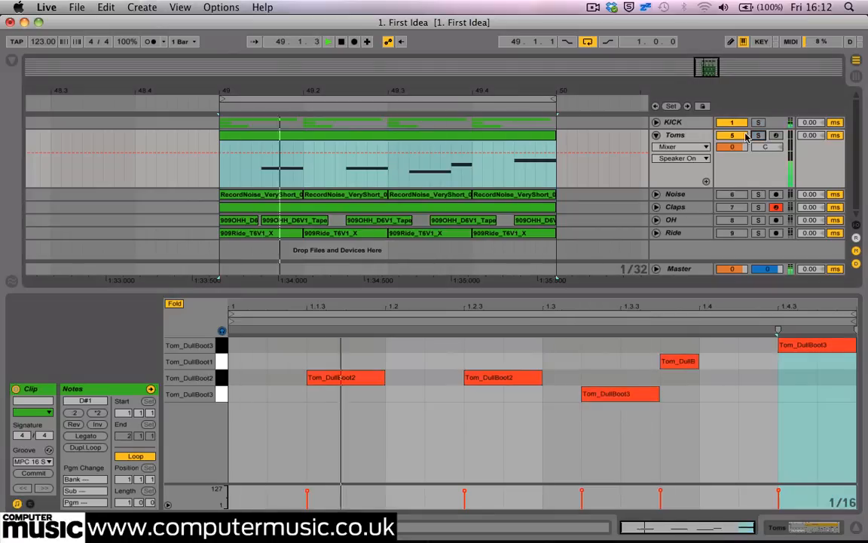
# - Select the Toms track and fold it back up in the arrangement
pyautogui.click(676, 135)
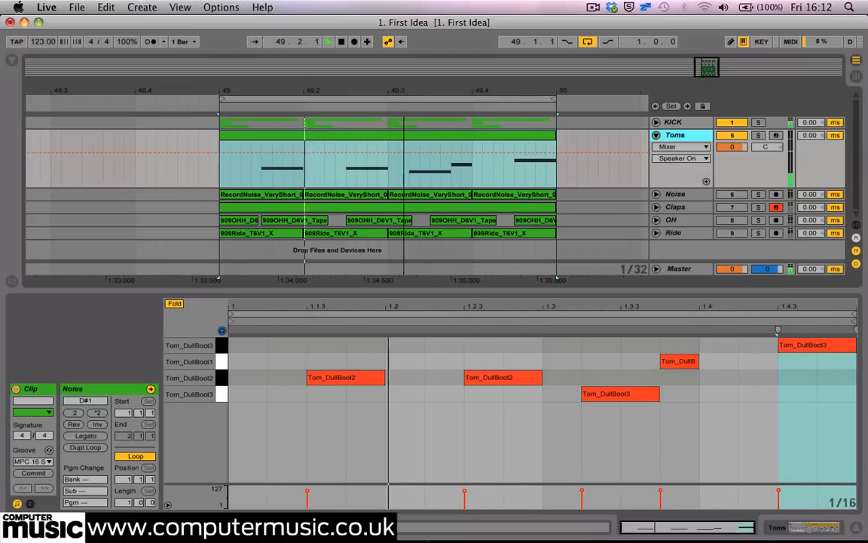
pyautogui.moveTo(408, 91)
pyautogui.mouseDown()
pyautogui.moveTo(408, 73)
pyautogui.moveTo(407, 92)
pyautogui.mouseUp()
pyautogui.click(656, 135)
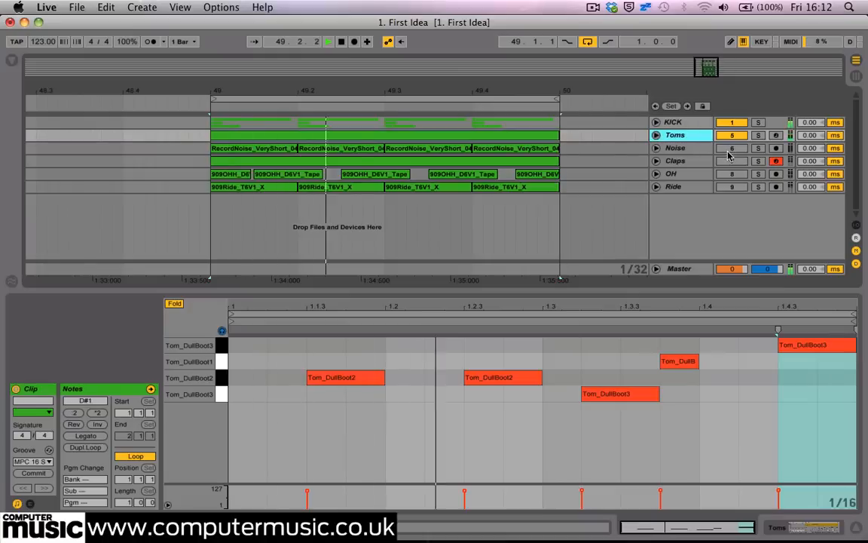
# - Activate the Noise track, unfold it in the arrangement and solo it
pyautogui.click(667, 148)
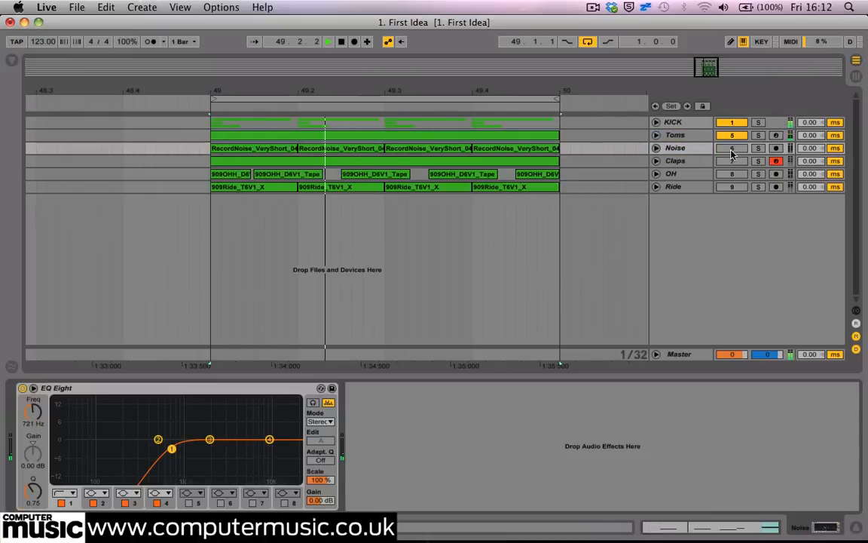
pyautogui.click(655, 147)
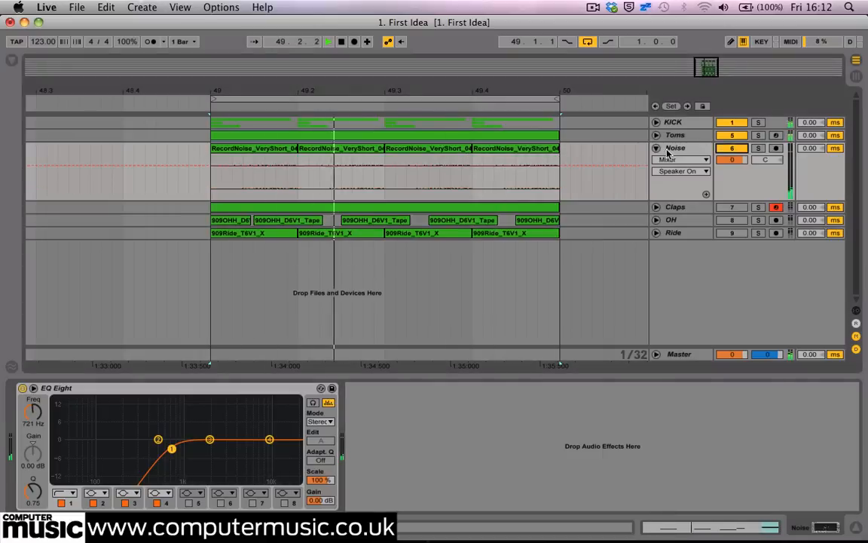
pyautogui.click(758, 150)
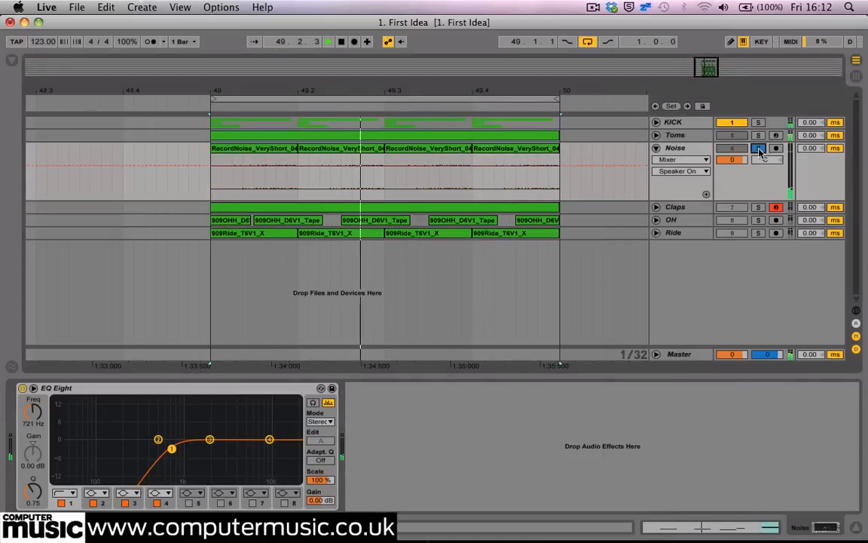
# - Select the four RecordNoise clips across bar 49 to view their shared clip settings
pyautogui.moveTo(211, 177); pyautogui.dragTo(516, 174)
pyautogui.doubleClick(498, 150)
pyautogui.moveTo(213, 175); pyautogui.dragTo(559, 175)
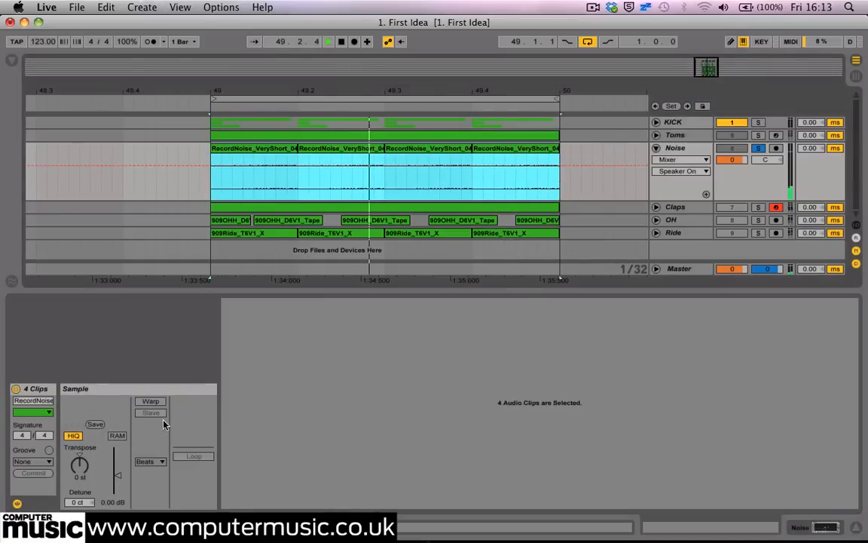
# - Loop only the first RecordNoise clip and switch its sample direction and back to compare how it sounds each way
pyautogui.click(244, 148)
pyautogui.press('super+l')
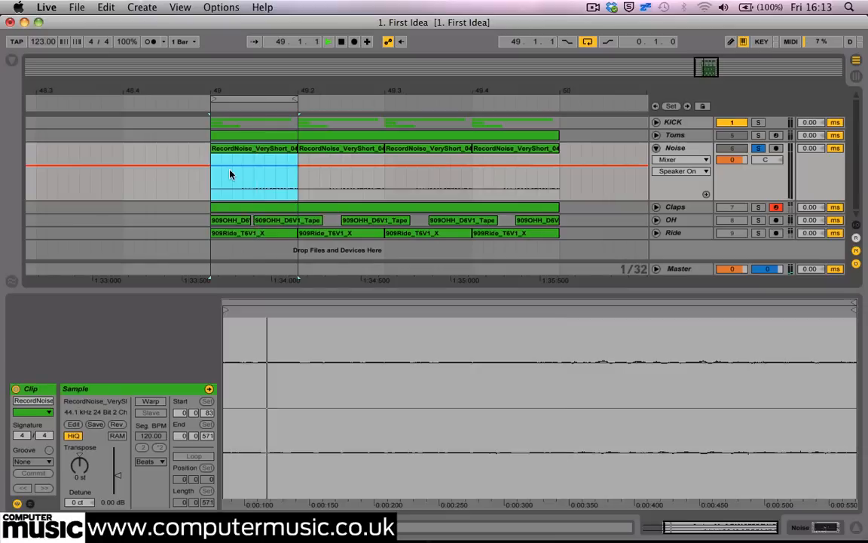
pyautogui.click(117, 424)
pyautogui.press('space')
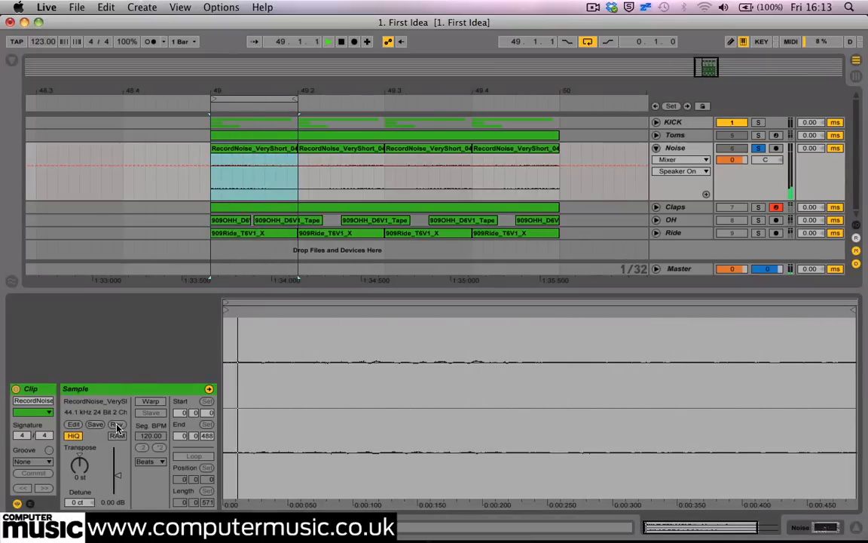
pyautogui.click(117, 425)
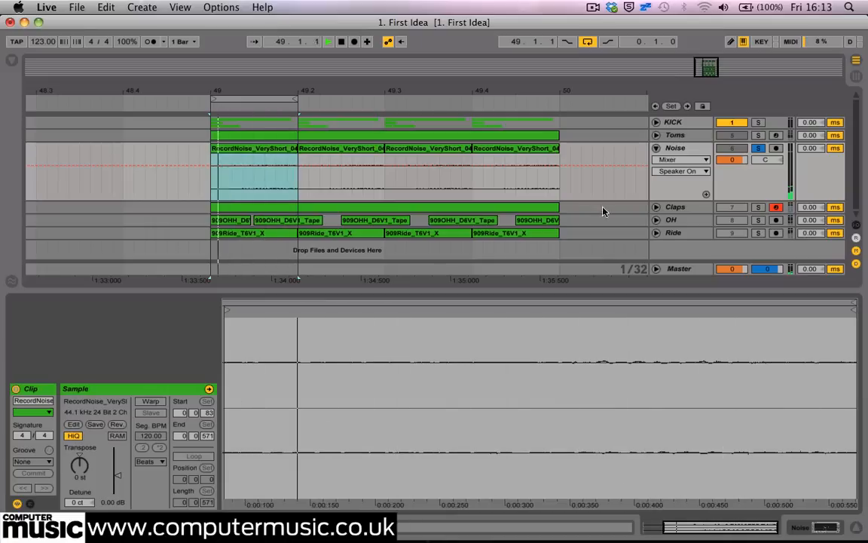
# - Extend the loop over the whole of bar 49, clear the Noise solo and fold the track up
pyautogui.moveTo(298, 99); pyautogui.dragTo(559, 98)
pyautogui.click(675, 144)
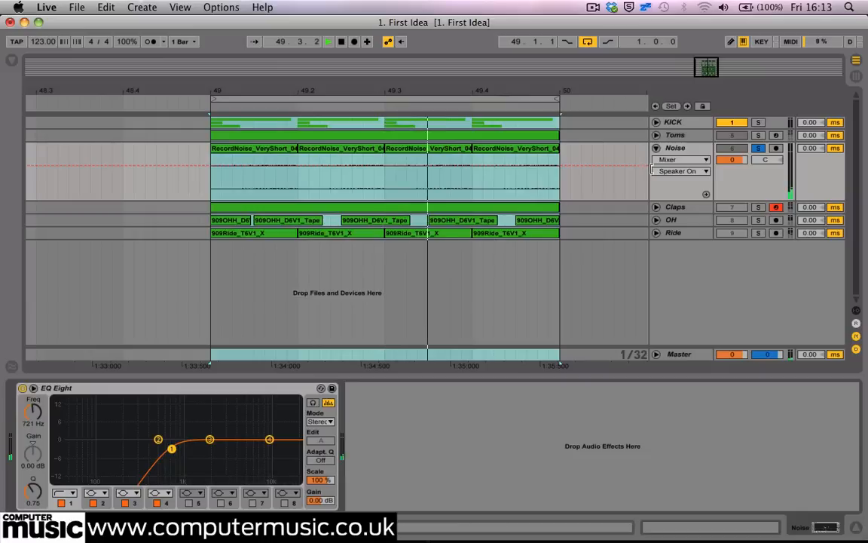
pyautogui.click(660, 149)
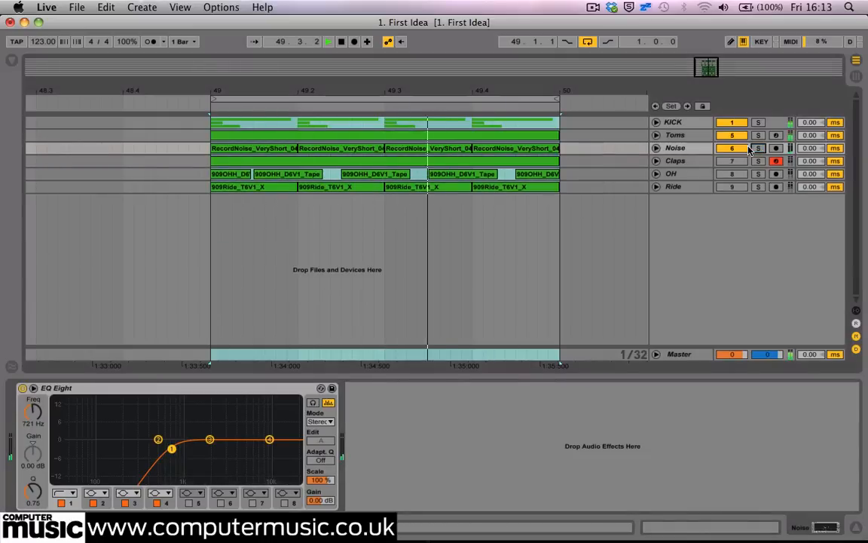
# - Unfold the Claps track to show its 909 Drum Rack and activate the track
pyautogui.click(692, 161)
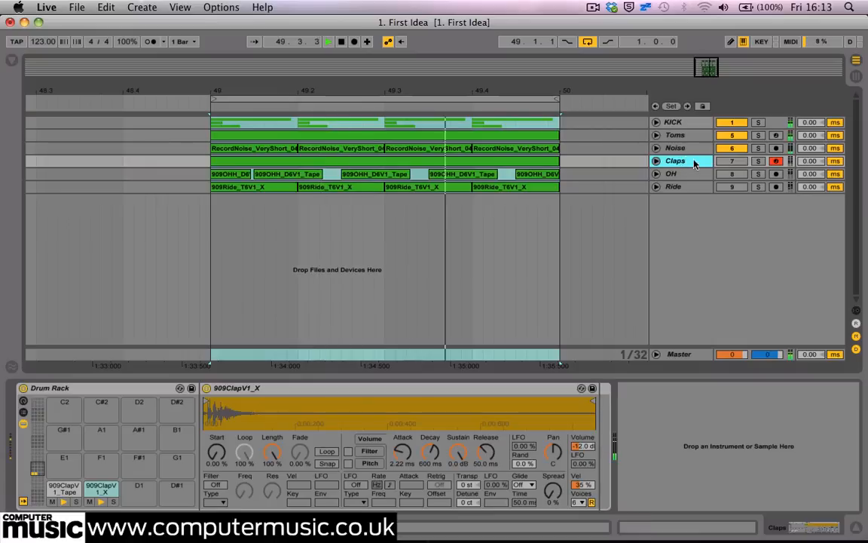
pyautogui.click(657, 161)
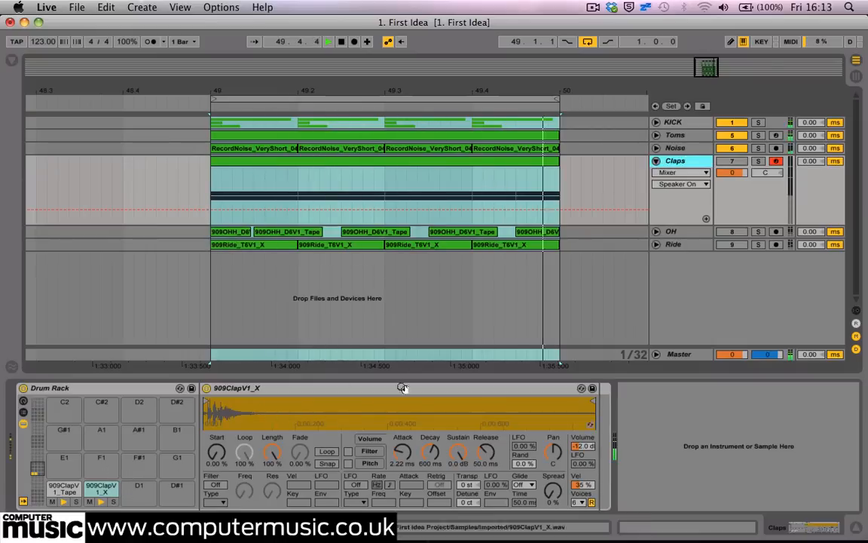
pyautogui.click(730, 161)
pyautogui.click(681, 162)
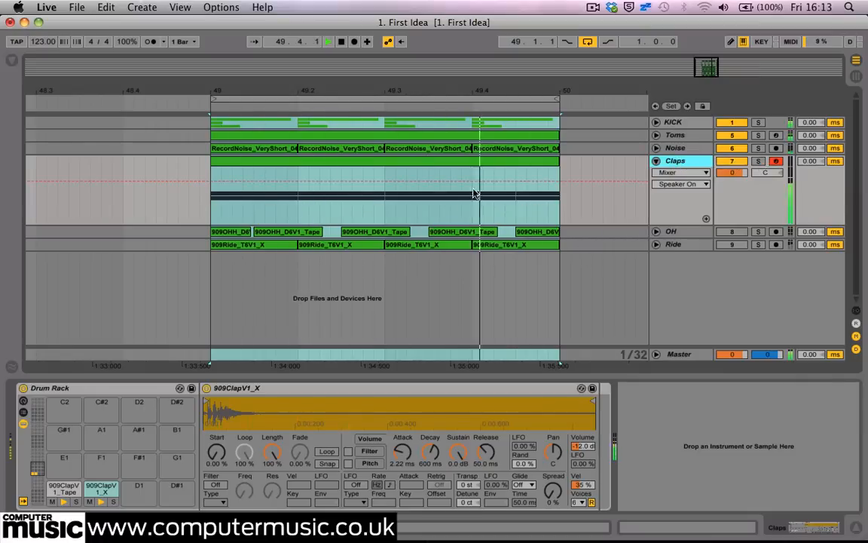
# - Examine the Claps MIDI clip's layered note pattern with the track briefly soloed, and fold the track up with its Drum Rack shown
pyautogui.doubleClick(402, 167)
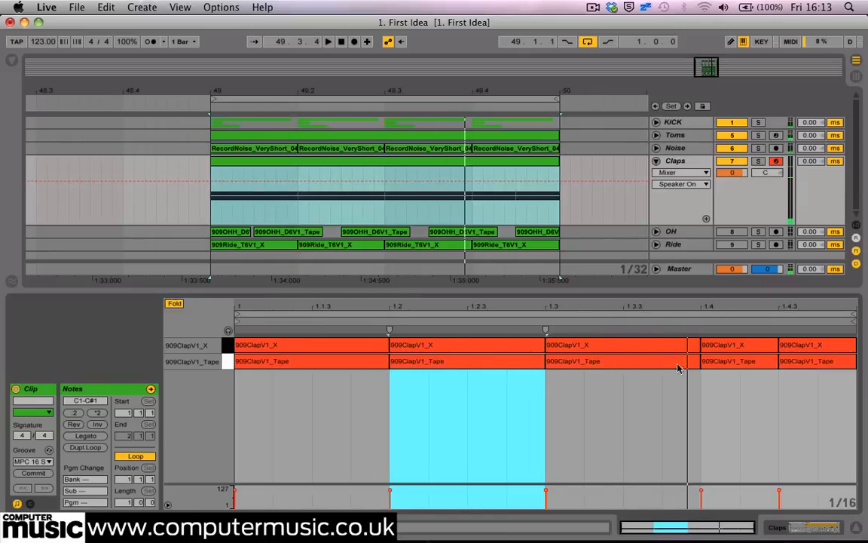
pyautogui.click(760, 163)
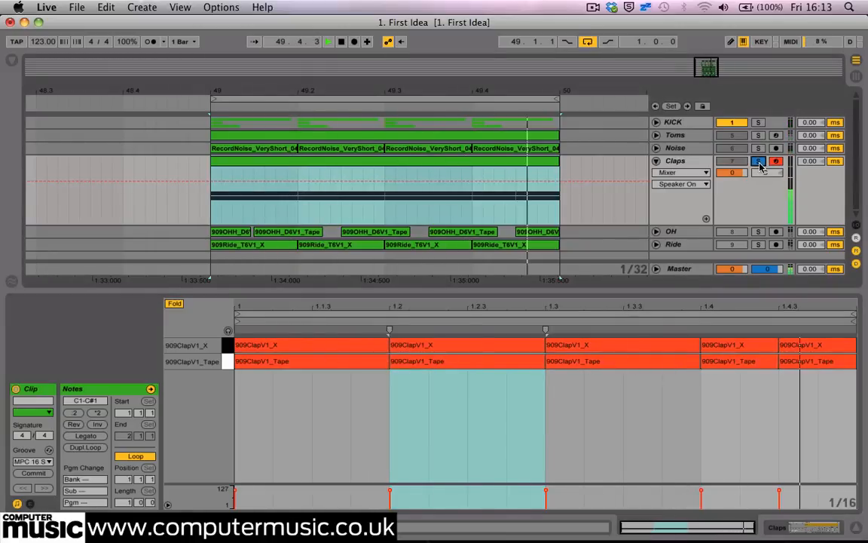
pyautogui.click(760, 163)
pyautogui.click(647, 190)
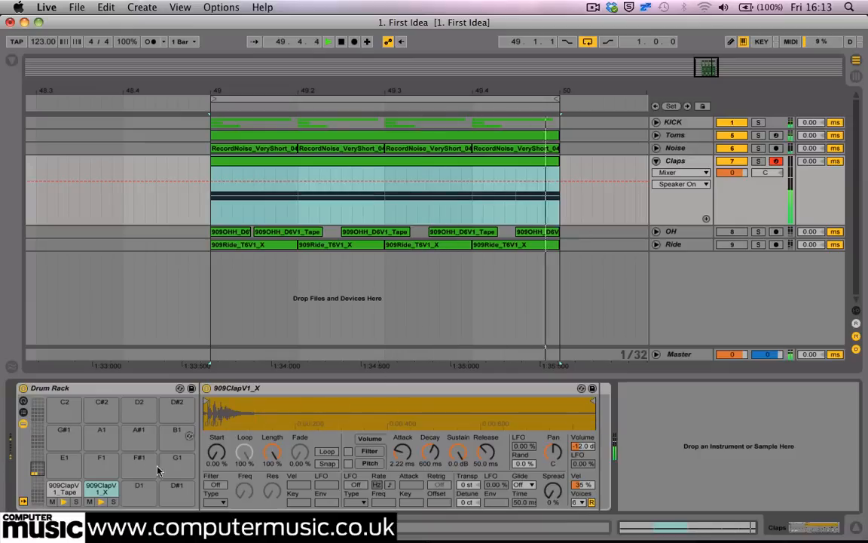
pyautogui.click(657, 161)
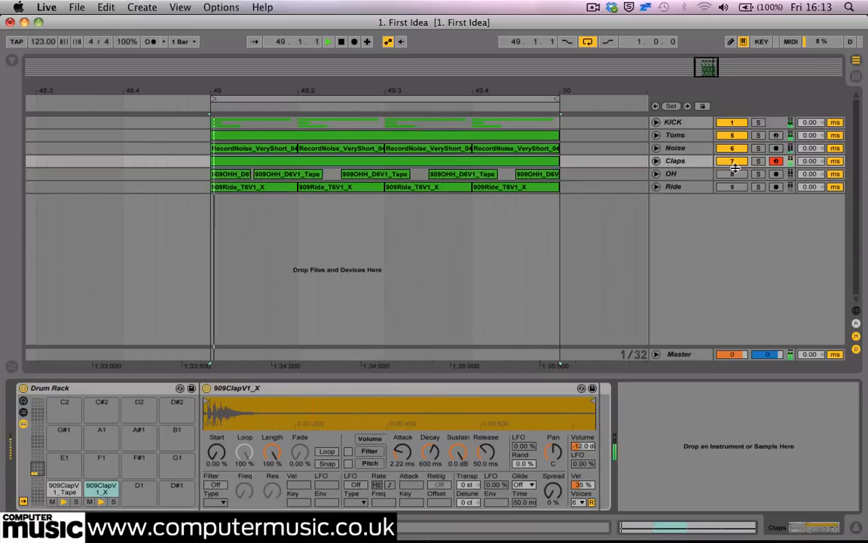
# - Activate the OH track, audition its unfolded open hi-hat clips in solo, and fold it back up unsoloed
pyautogui.click(669, 174)
pyautogui.click(657, 175)
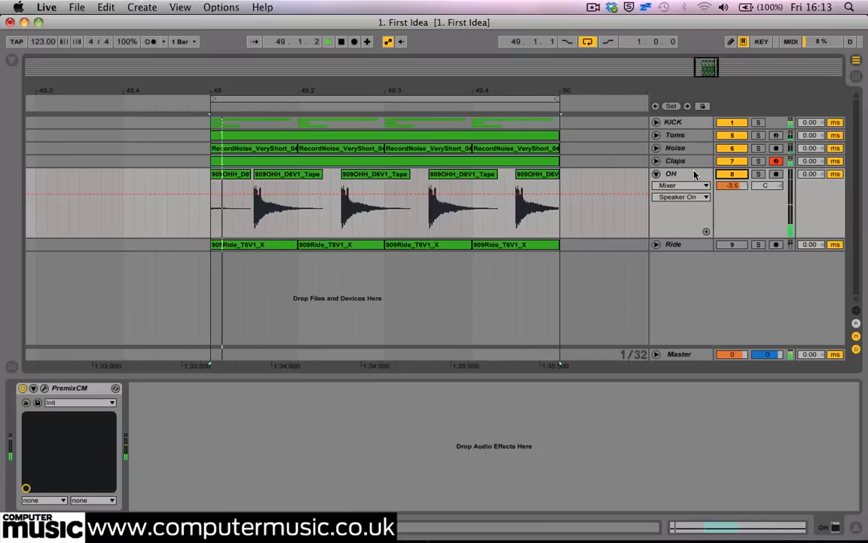
pyautogui.click(758, 175)
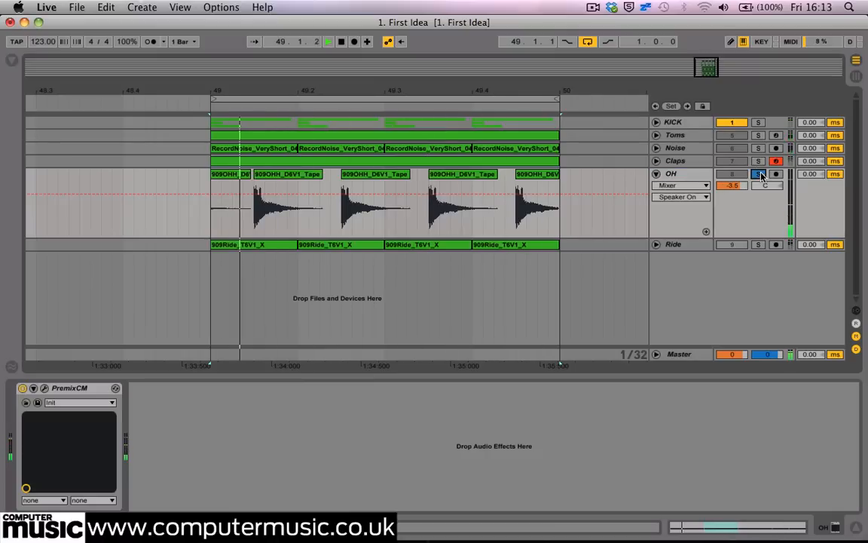
pyautogui.click(759, 175)
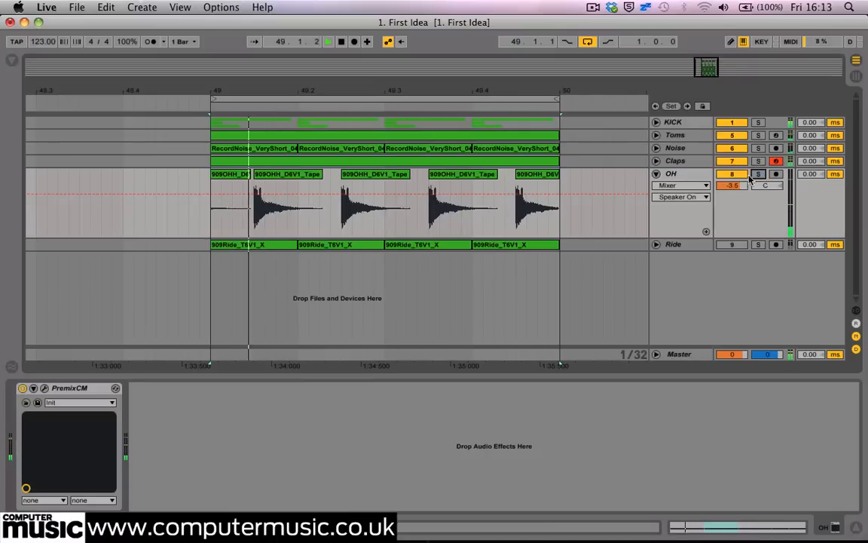
pyautogui.click(662, 175)
pyautogui.click(657, 175)
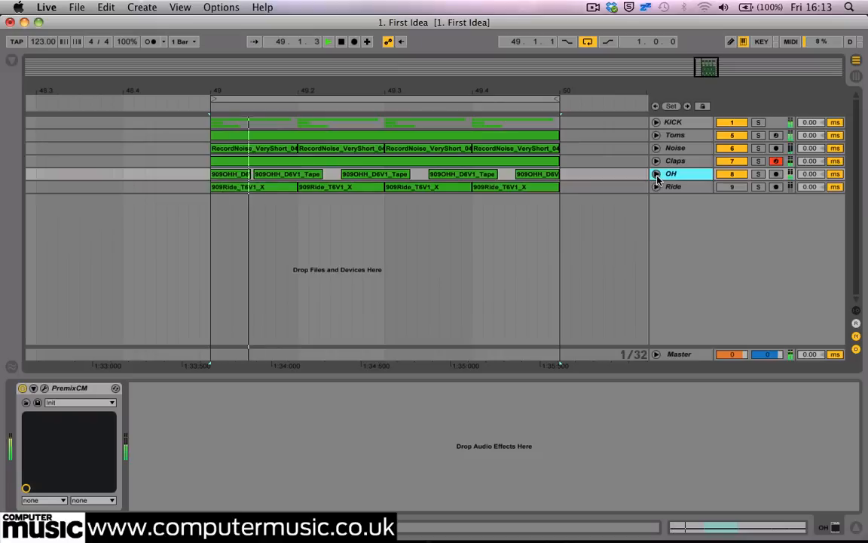
# - Activate the Ride track, audition its unfolded 909Ride clips in solo, and fold it back up unsoloed
pyautogui.click(675, 188)
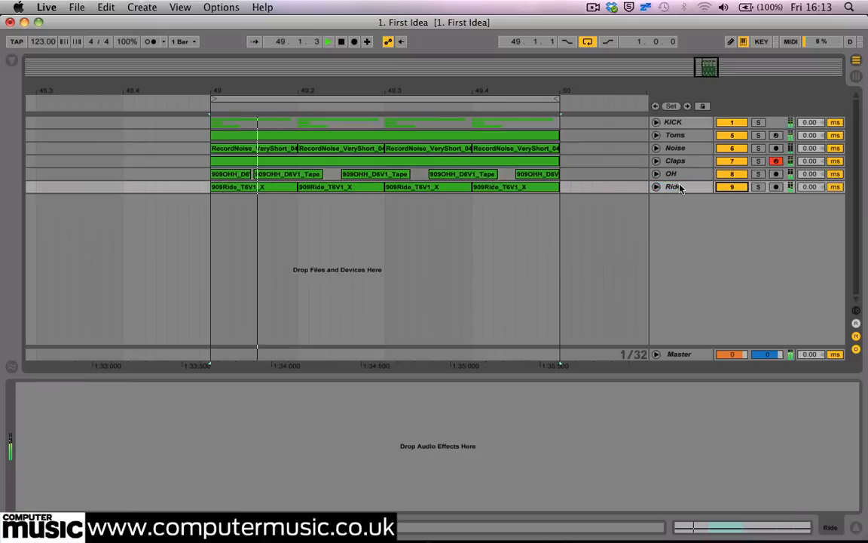
pyautogui.click(656, 187)
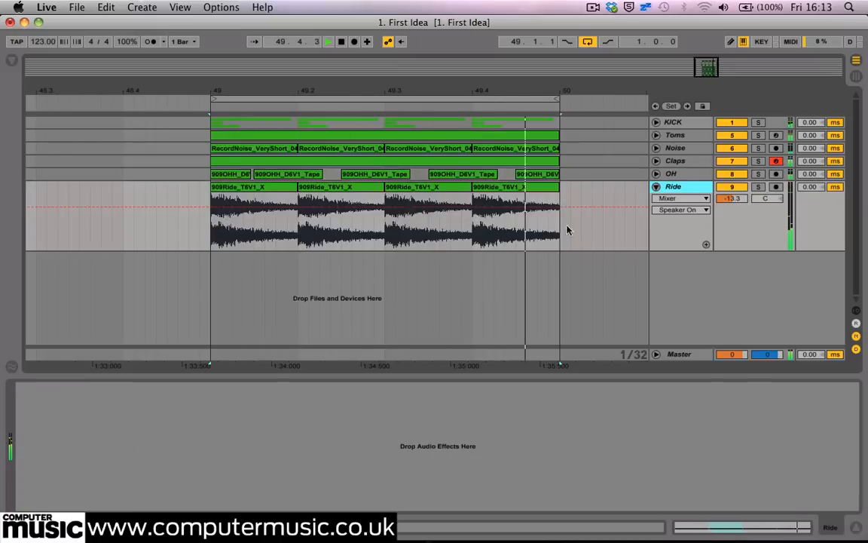
pyautogui.click(758, 187)
pyautogui.moveTo(488, 91)
pyautogui.mouseDown()
pyautogui.moveTo(488, 79)
pyautogui.moveTo(463, 96)
pyautogui.moveTo(473, 95)
pyautogui.mouseUp()
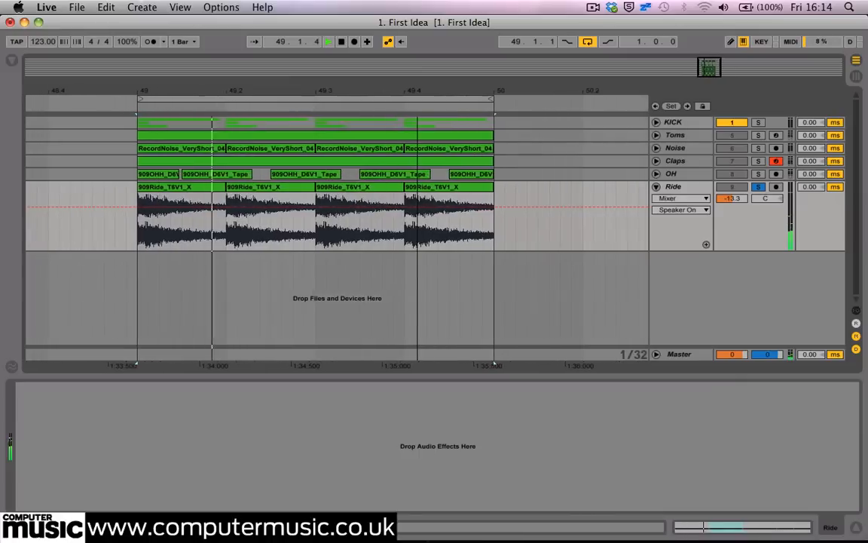
pyautogui.click(758, 187)
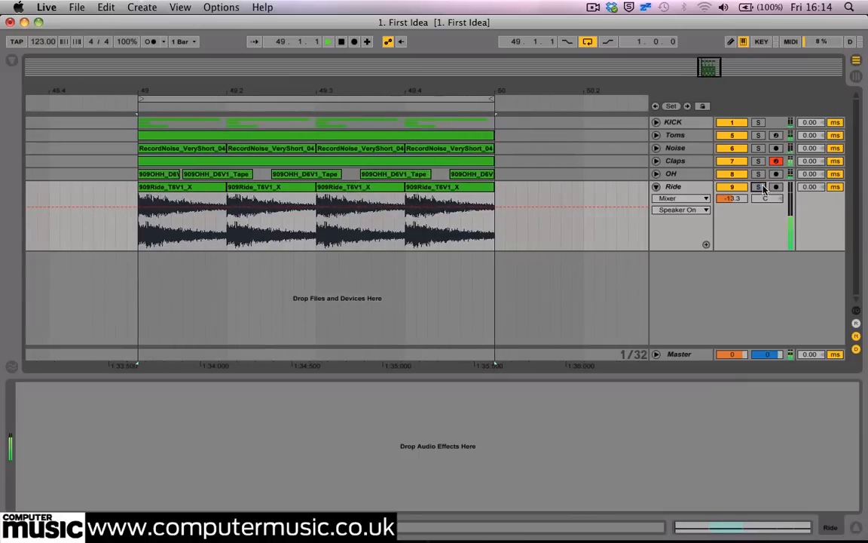
pyautogui.click(682, 187)
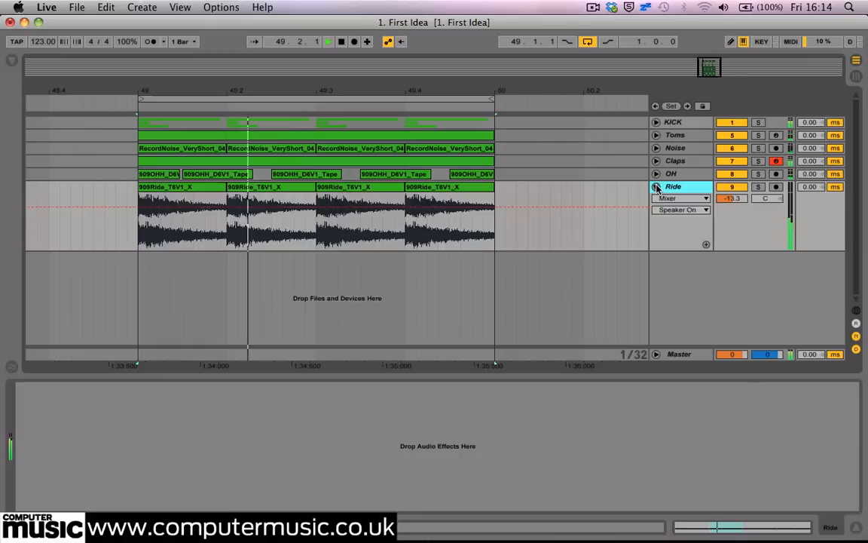
pyautogui.click(656, 187)
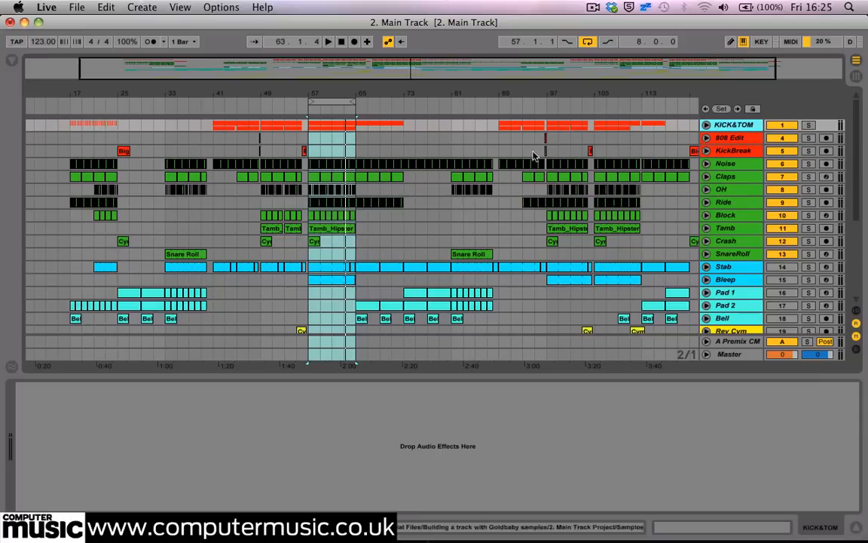
# - Examine the bounced 6 KICK clip at bar 57 inside the KICK&TOM group, and fold the group back up
pyautogui.moveTo(315, 93)
pyautogui.mouseDown()
pyautogui.moveTo(315, 161)
pyautogui.moveTo(320, 92)
pyautogui.mouseUp()
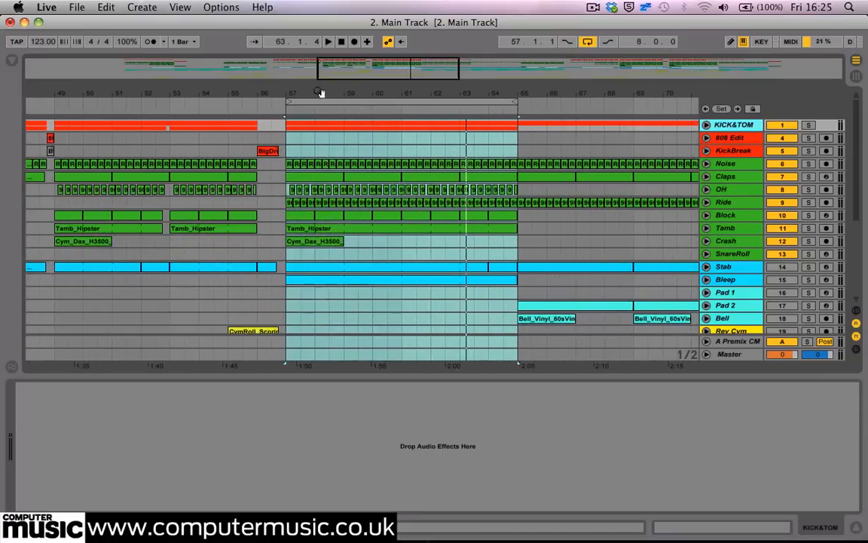
pyautogui.click(706, 125)
pyautogui.click(761, 176)
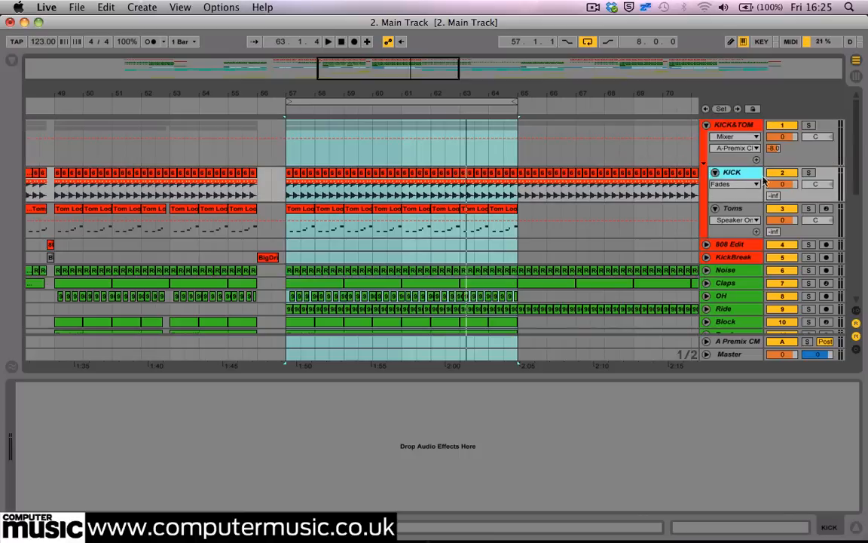
pyautogui.press('+')
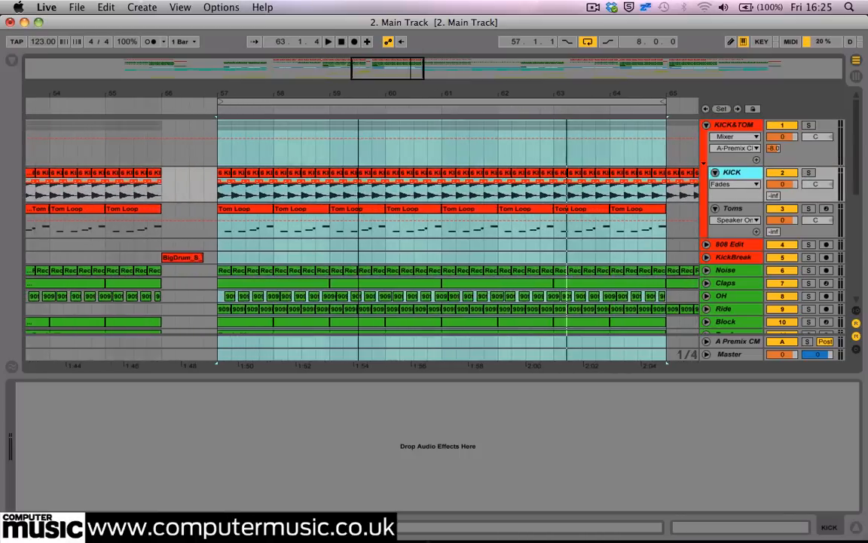
pyautogui.click(228, 190)
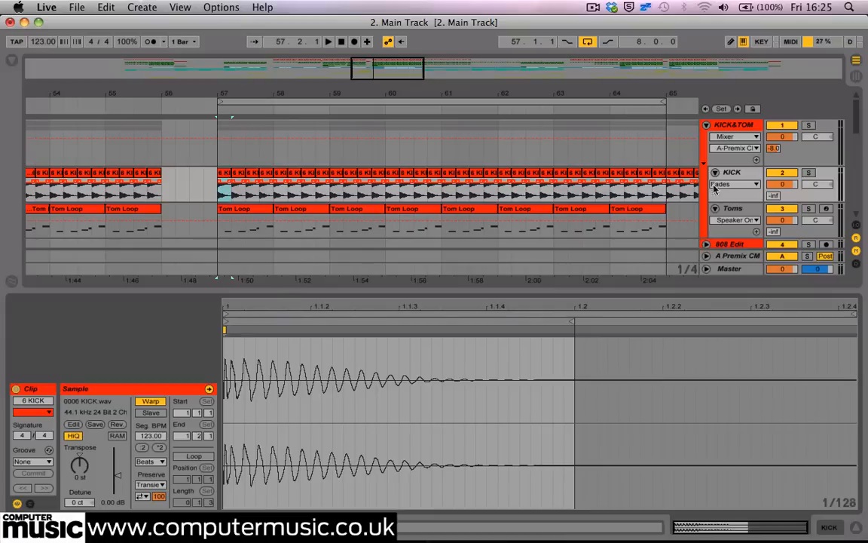
pyautogui.click(706, 125)
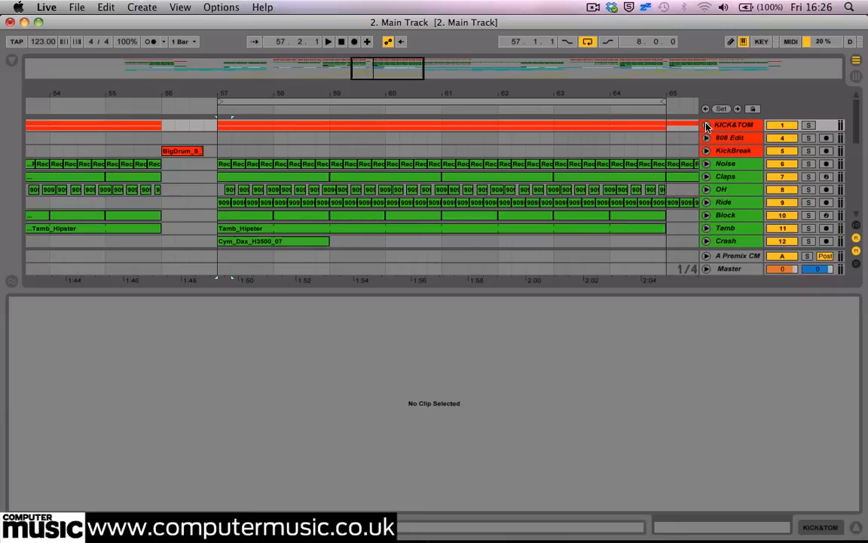
# - Play the loop from bar 57 with the KICK&TOM group soloed and show its channel in the Session View mixer
pyautogui.moveTo(573, 94); pyautogui.dragTo(567, 82)
pyautogui.scroll(-1, 520, 165)
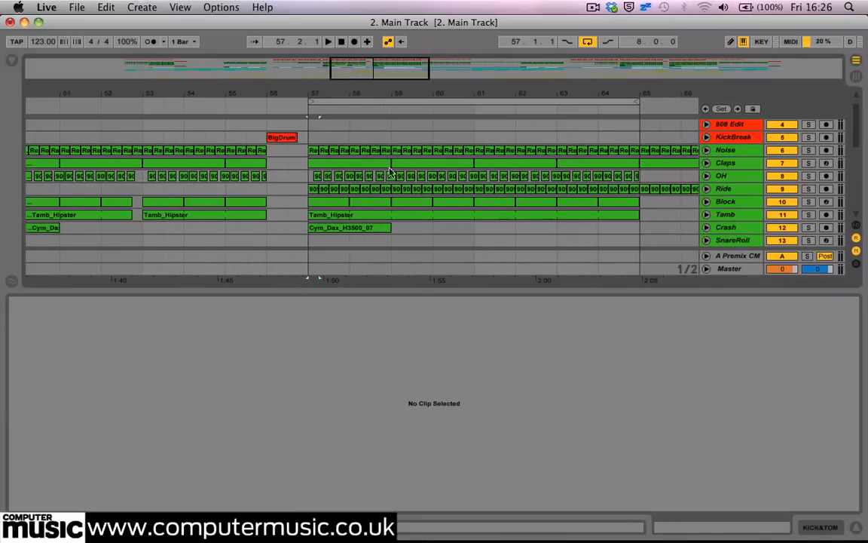
pyautogui.scroll(1, 512, 195)
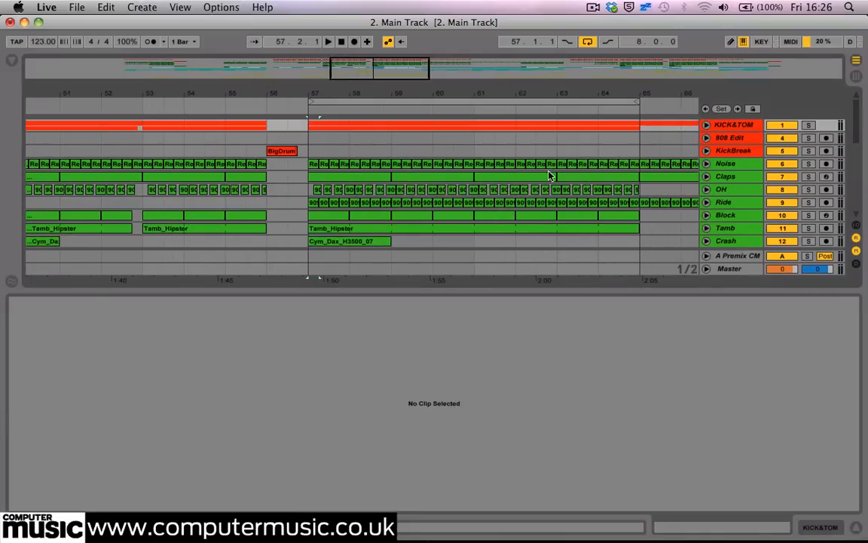
pyautogui.click(809, 125)
pyautogui.press('space')
pyautogui.click(737, 128)
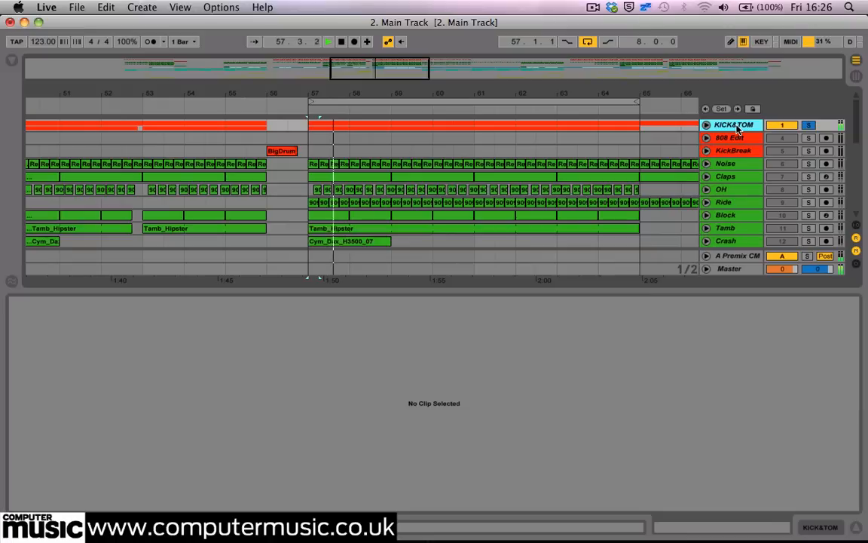
pyautogui.press('Tab')
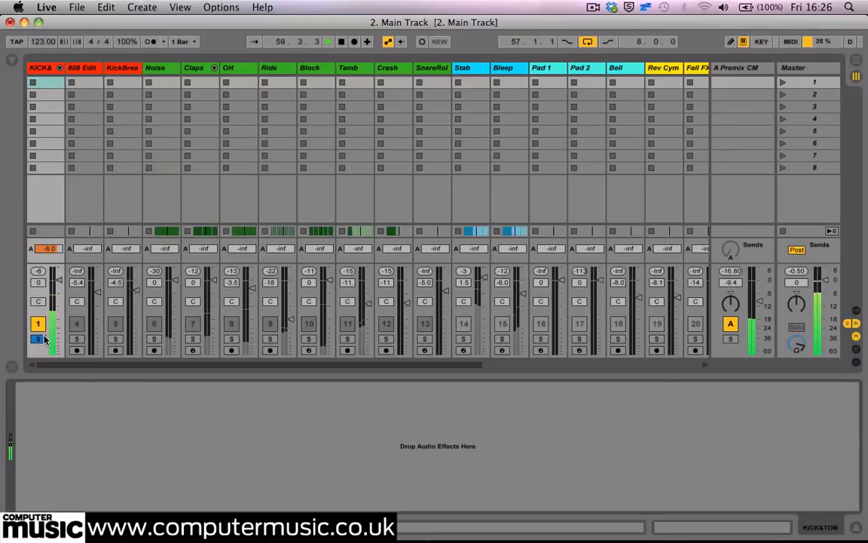
# - Unfold the KICK&TOM group and compare its soloed sound with the A Premix CM return switched off and back on
pyautogui.click(59, 68)
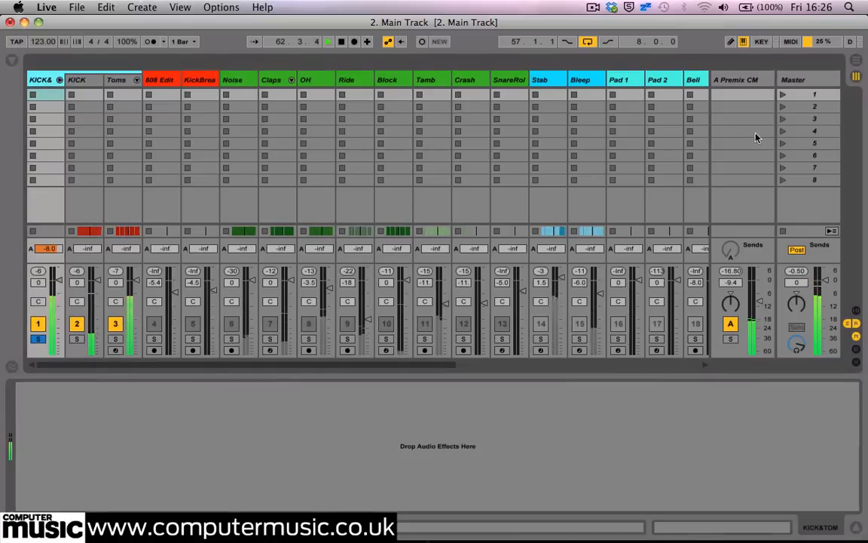
pyautogui.click(730, 324)
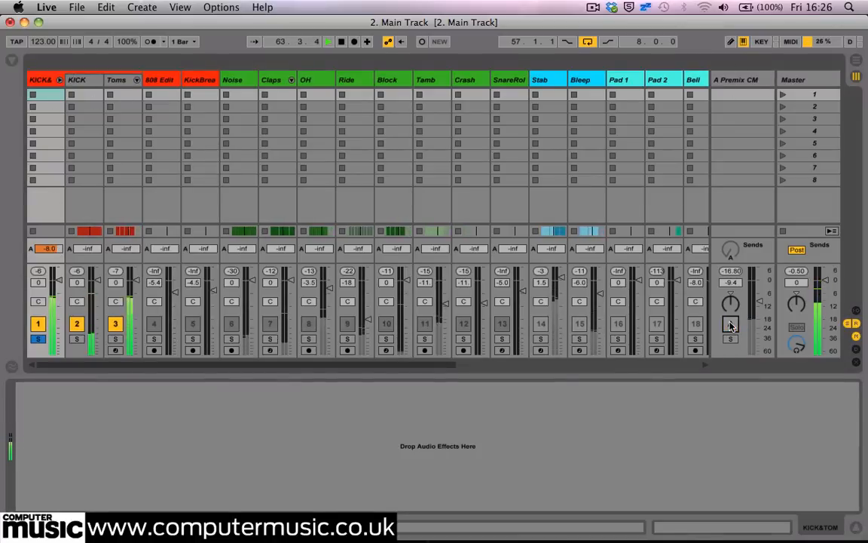
pyautogui.click(730, 324)
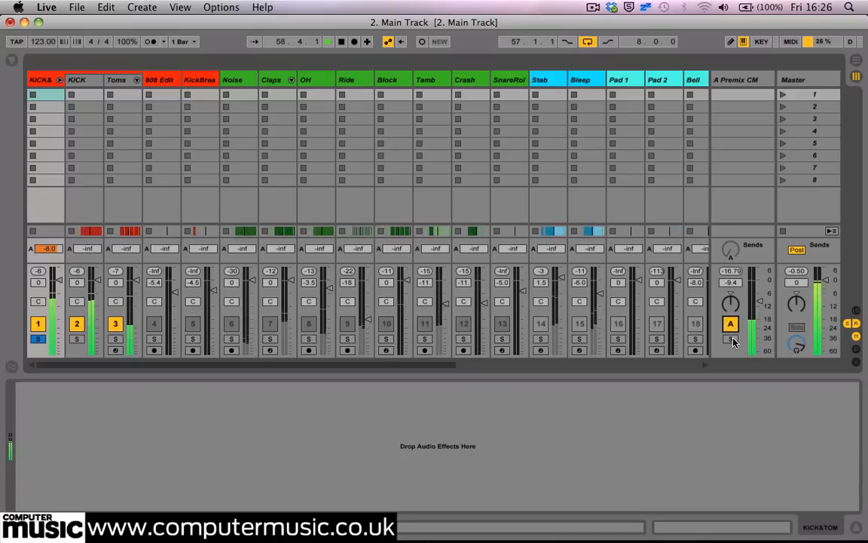
# - Compare the A Premix CM return and the KICK&TOM group soloed separately and together, and clear both solos
pyautogui.click(731, 339)
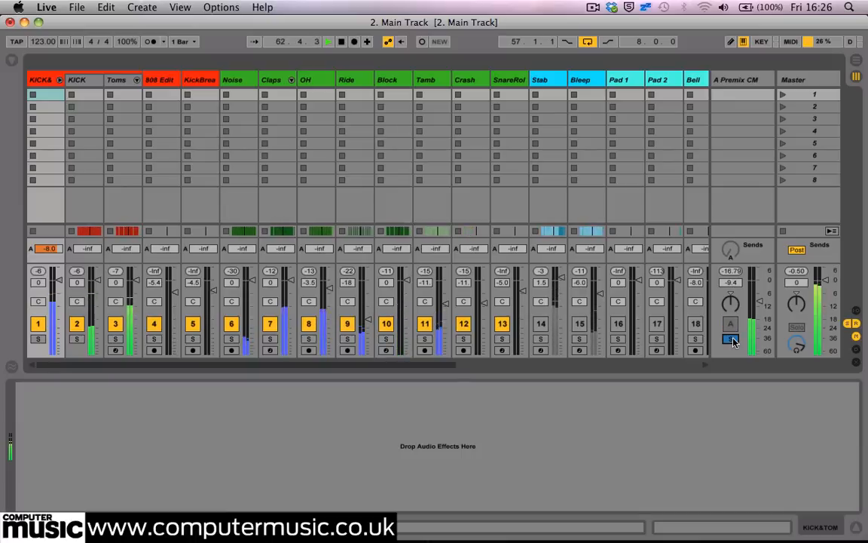
pyautogui.click(37, 339)
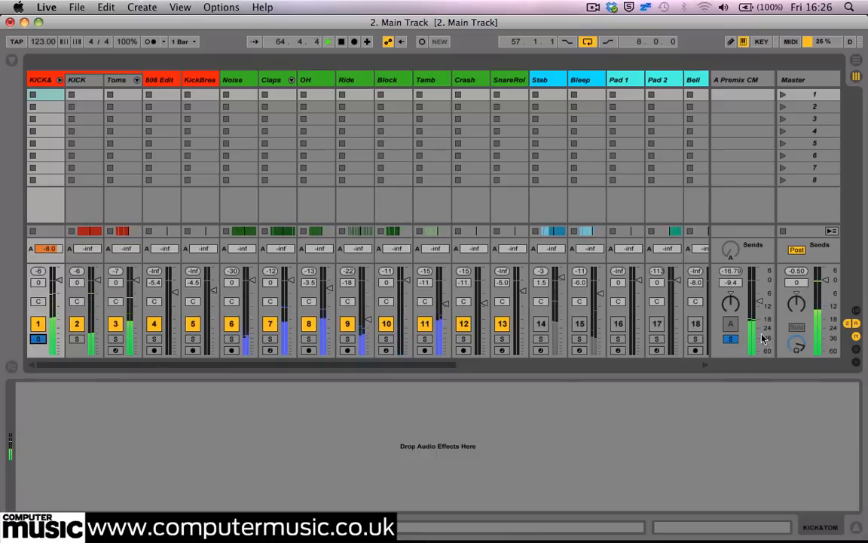
pyautogui.click(732, 339)
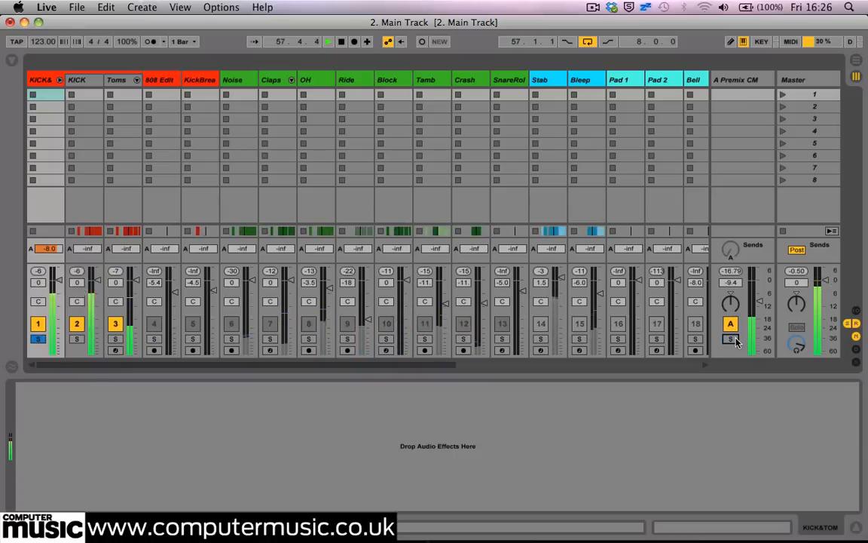
pyautogui.click(732, 339)
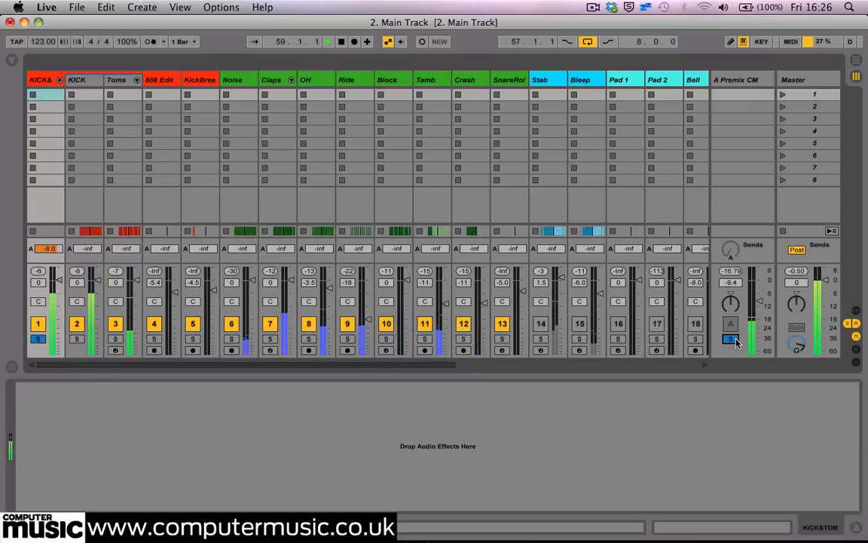
pyautogui.click(732, 339)
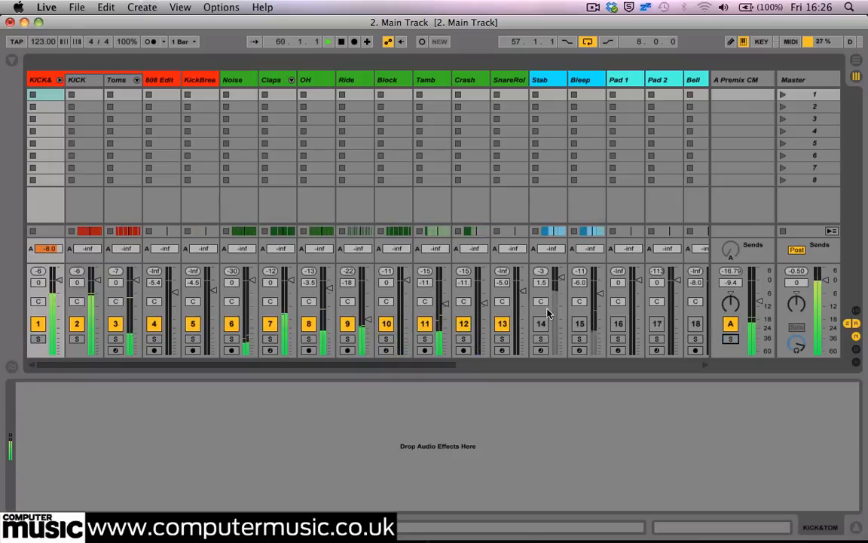
# - Show the Arrangement View and compare the full drum mix with the A Premix CM return switched off and back on
pyautogui.press('Tab')
pyautogui.scroll(-5, 483, 237)
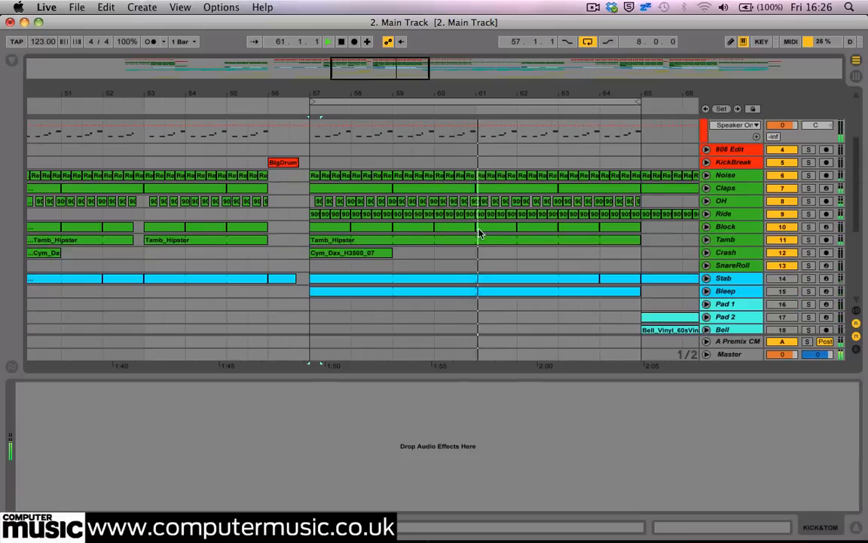
pyautogui.scroll(3, 478, 233)
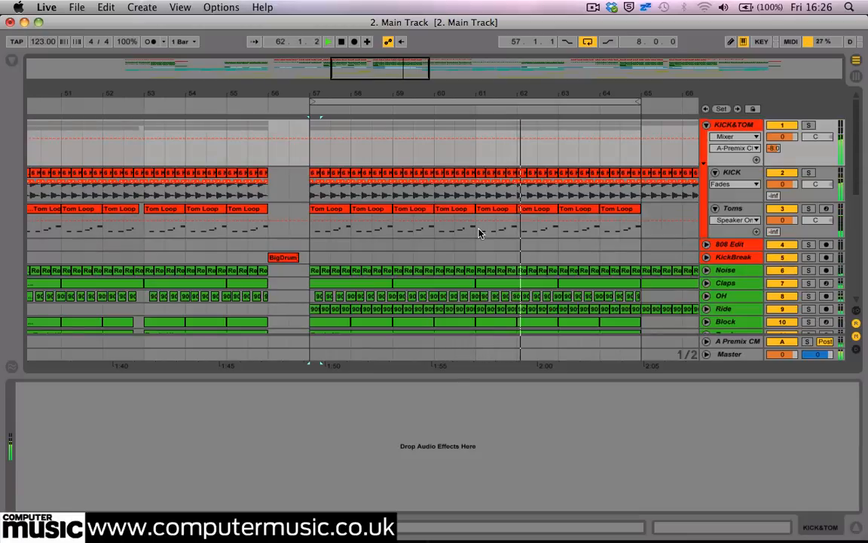
pyautogui.scroll(-10, 528, 241)
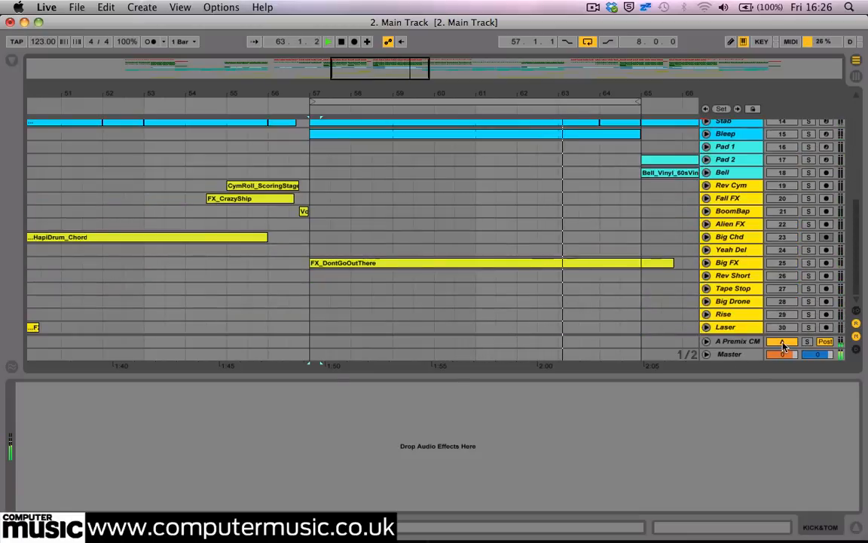
pyautogui.scroll(10, 617, 241)
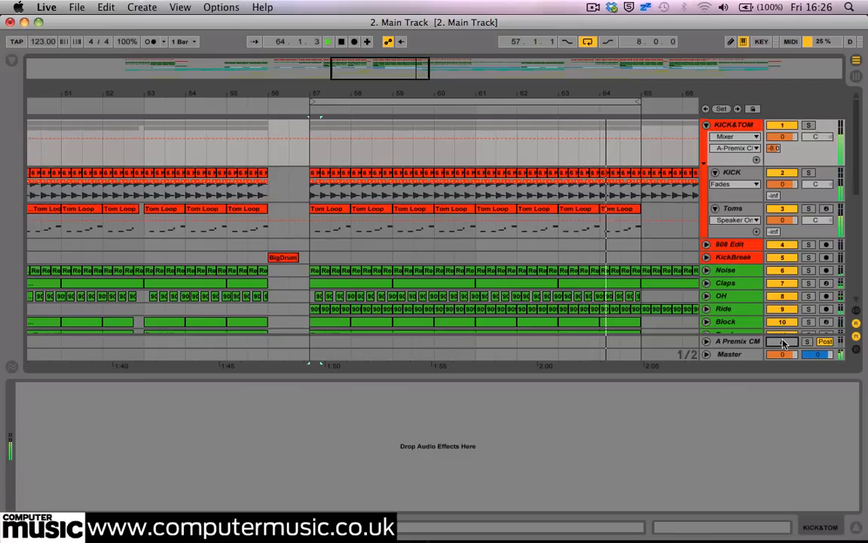
pyautogui.click(781, 341)
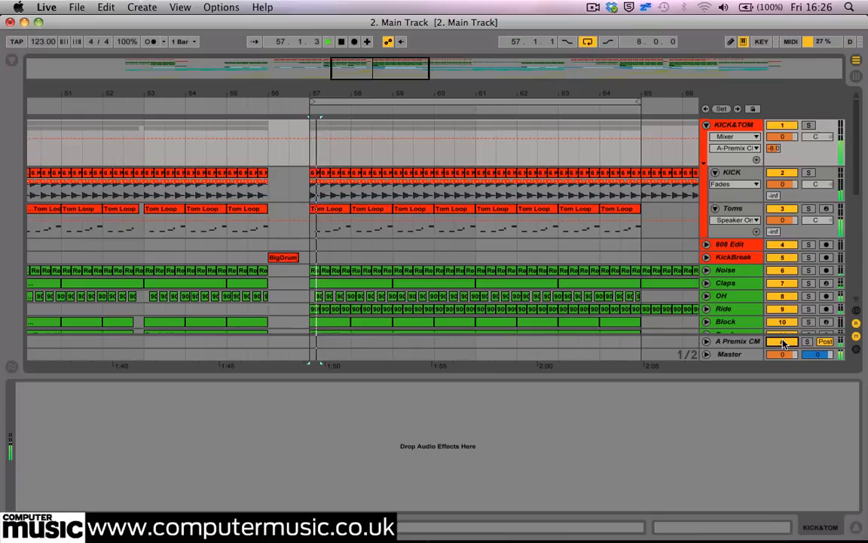
# - Inspect the Toms track's CM-EQUA87 equalizer in its plug-in window, close it, and show the track's KICK-sidechained Compressor
pyautogui.scroll(-1, 546, 211)
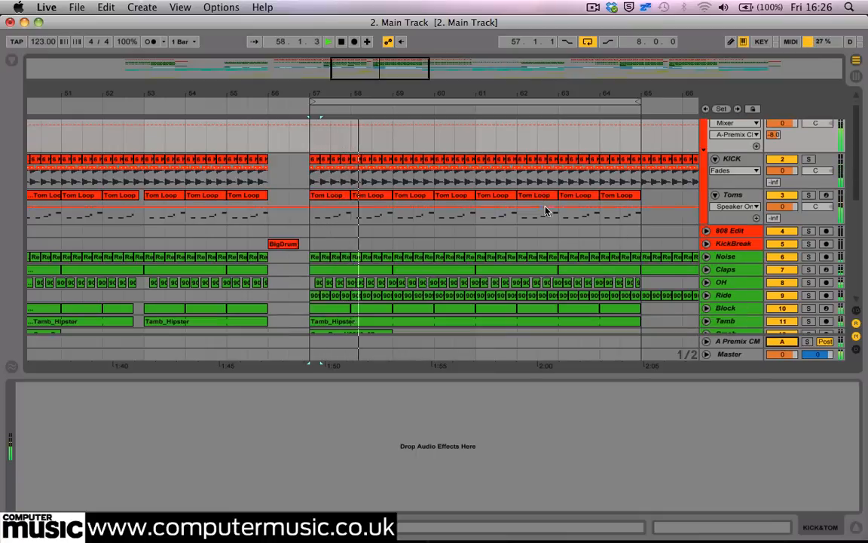
pyautogui.click(731, 195)
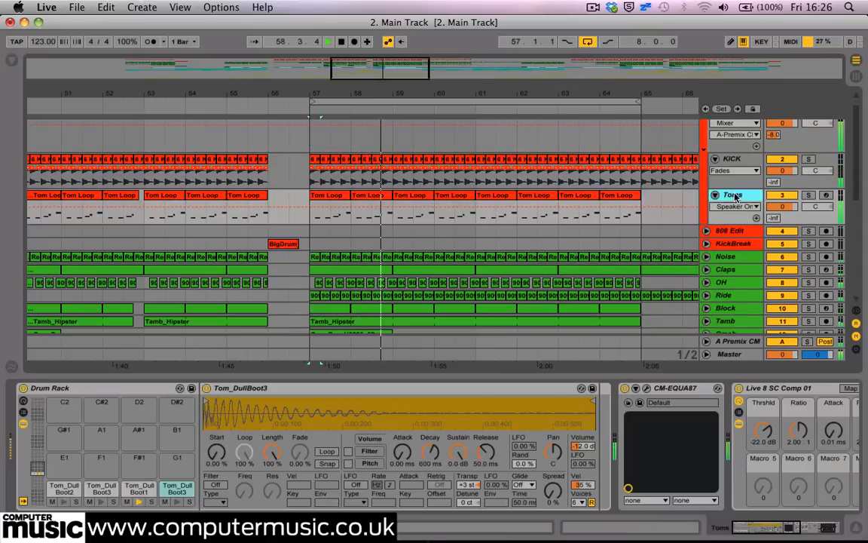
pyautogui.click(646, 388)
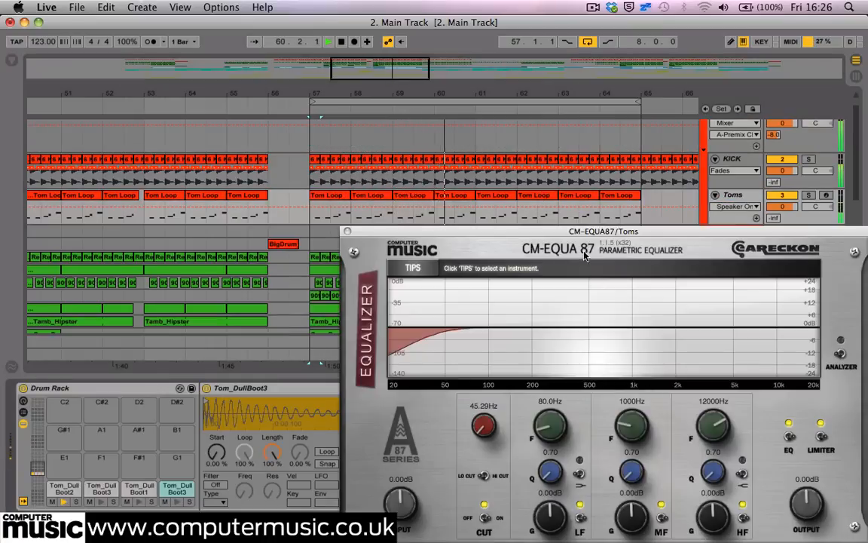
pyautogui.moveTo(585, 231); pyautogui.dragTo(294, 123)
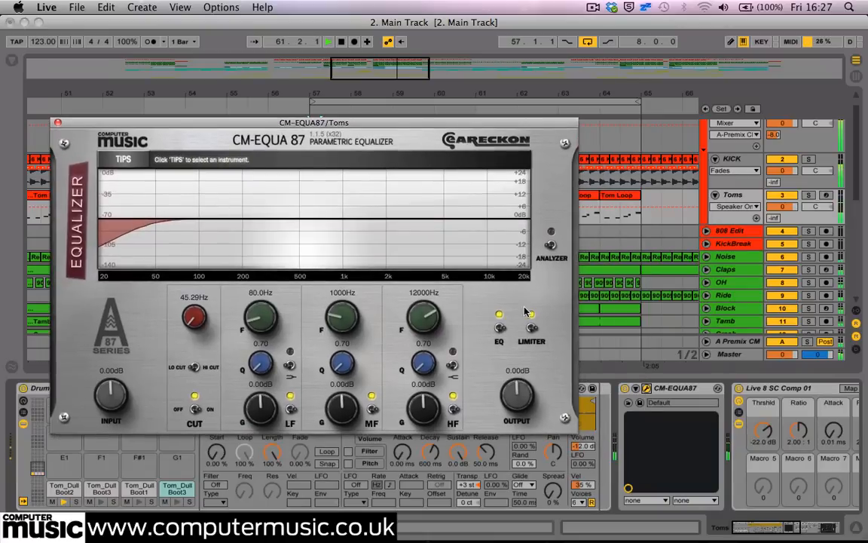
pyautogui.click(59, 123)
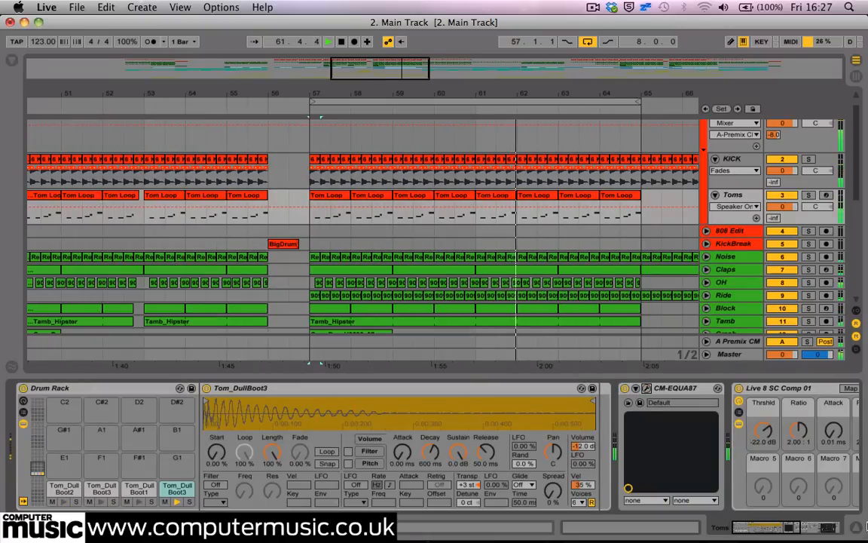
pyautogui.click(760, 527)
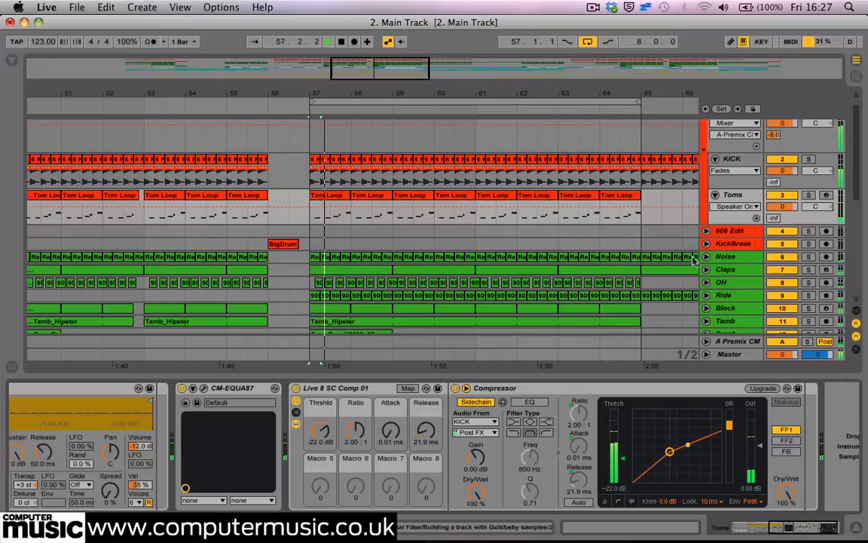
# - Show the KICK-sidechained Compressor on the Claps track, audition the track in solo, and unsolo it
pyautogui.click(724, 257)
pyautogui.click(725, 268)
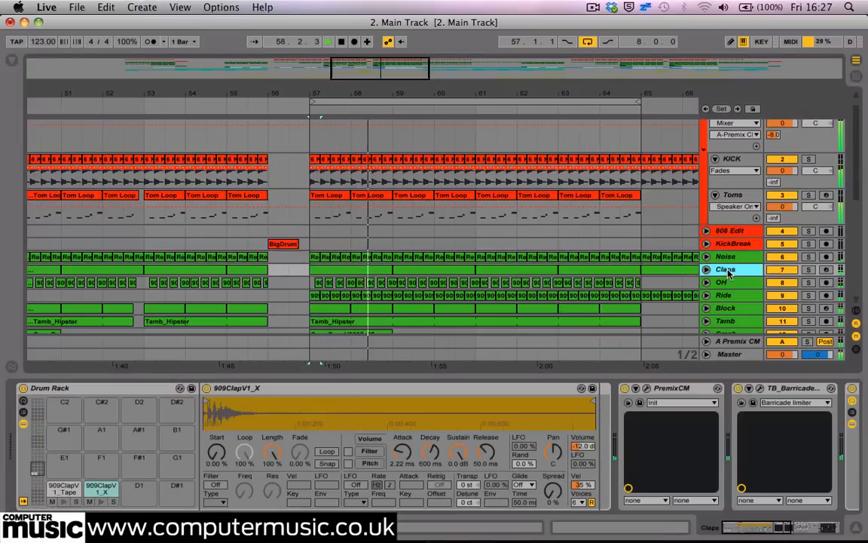
pyautogui.click(761, 522)
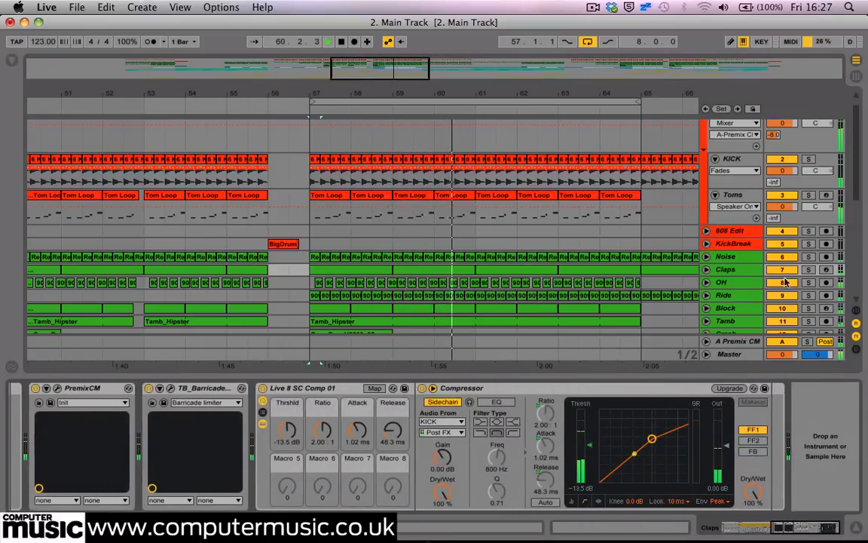
pyautogui.click(809, 270)
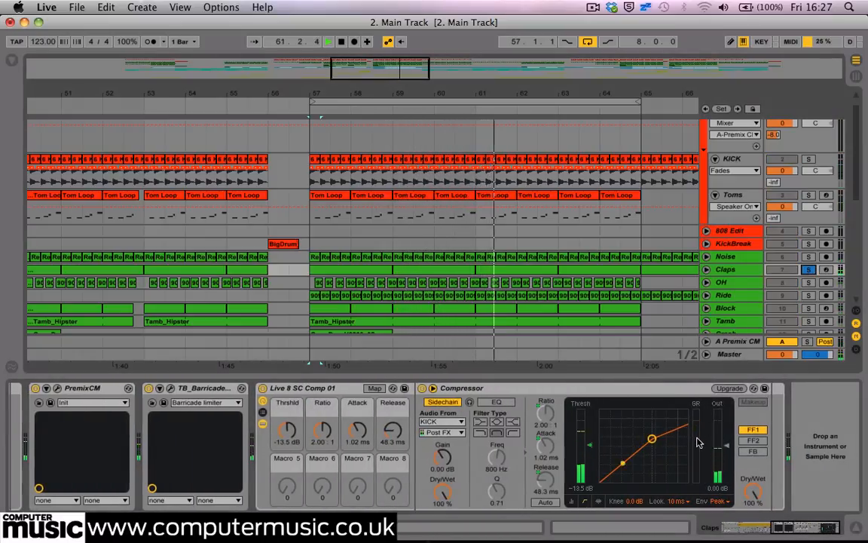
pyautogui.click(809, 269)
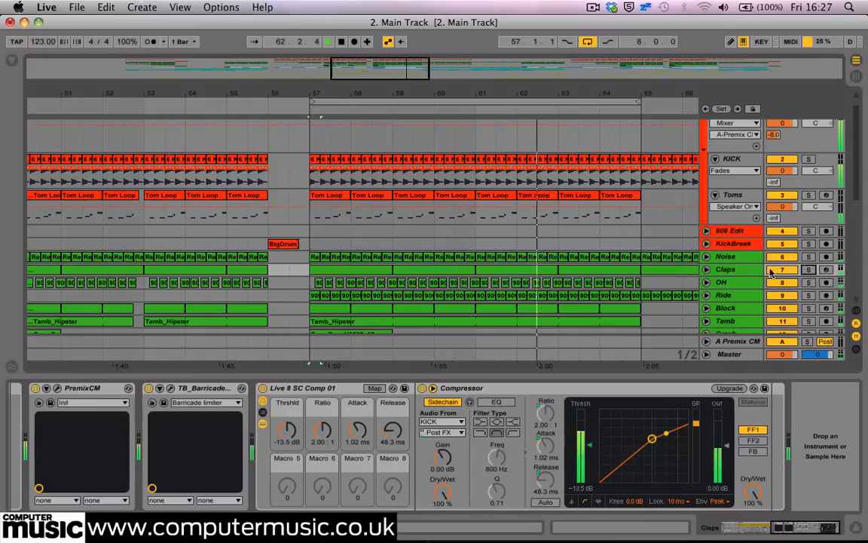
# - Show the Ride track's sidechained Compressor, audition the track in solo, and unsolo it
pyautogui.click(720, 282)
pyautogui.click(737, 296)
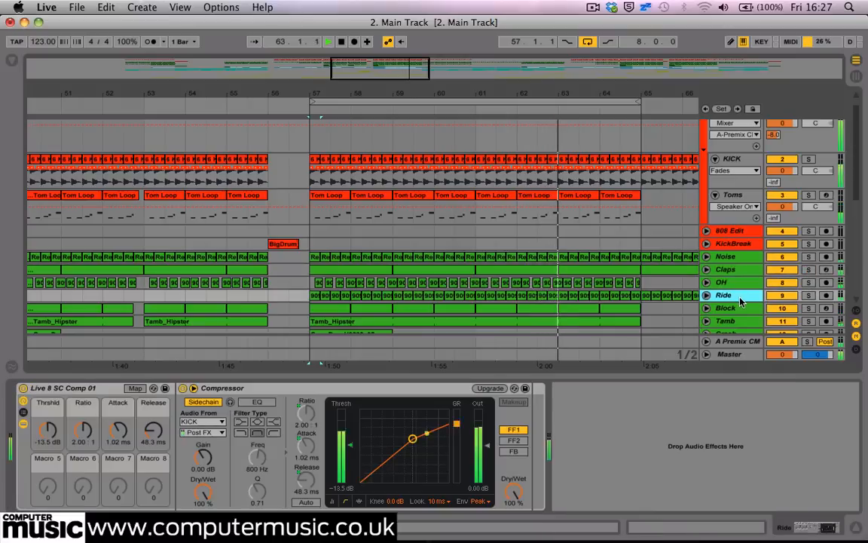
pyautogui.click(808, 295)
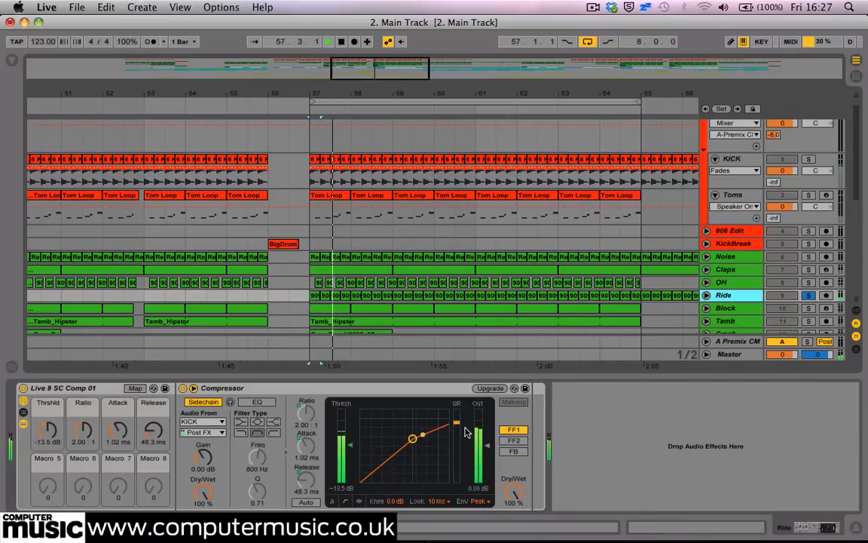
pyautogui.click(809, 295)
# - Solo the Claps track and inspect its PremixCM settings in the plug-in window, and close the window
pyautogui.scroll(-2, 614, 281)
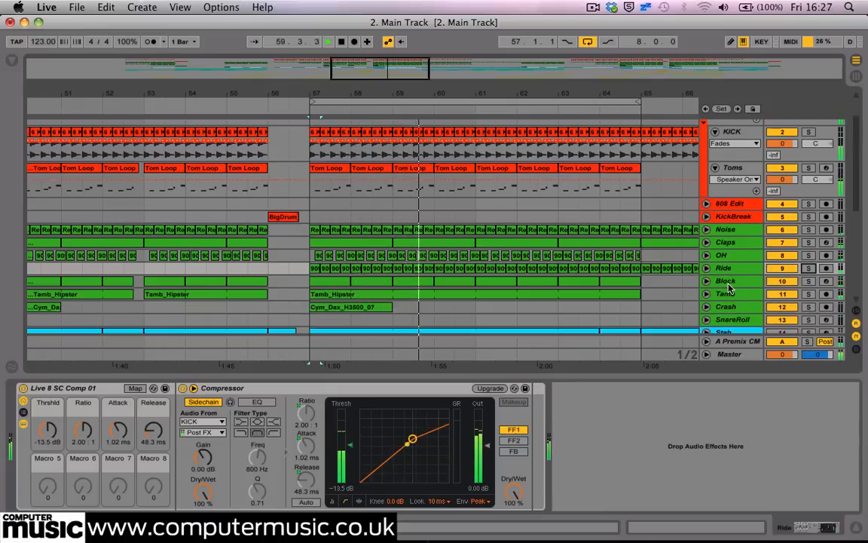
pyautogui.scroll(2, 505, 262)
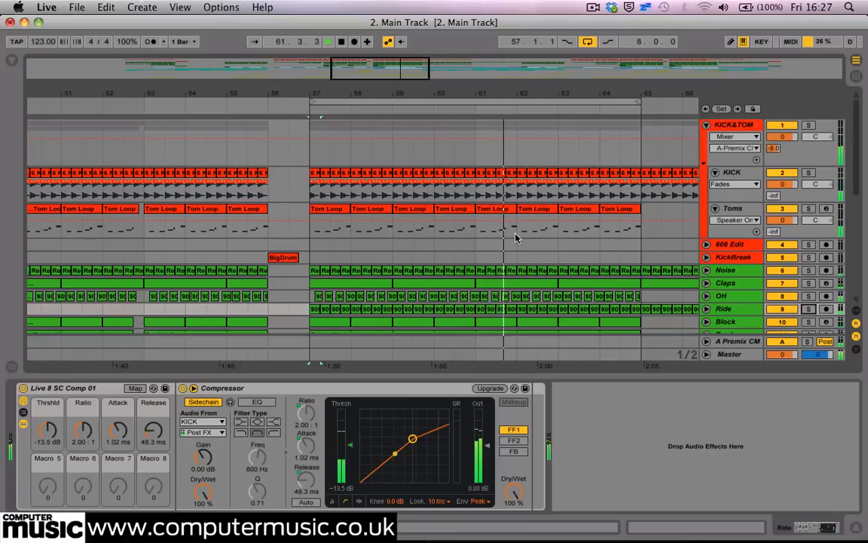
pyautogui.scroll(-4, 515, 238)
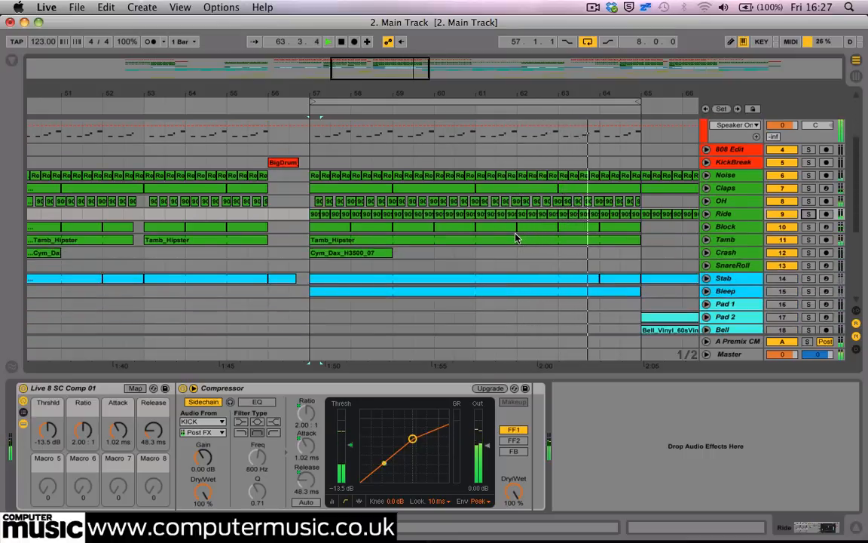
pyautogui.scroll(1, 517, 238)
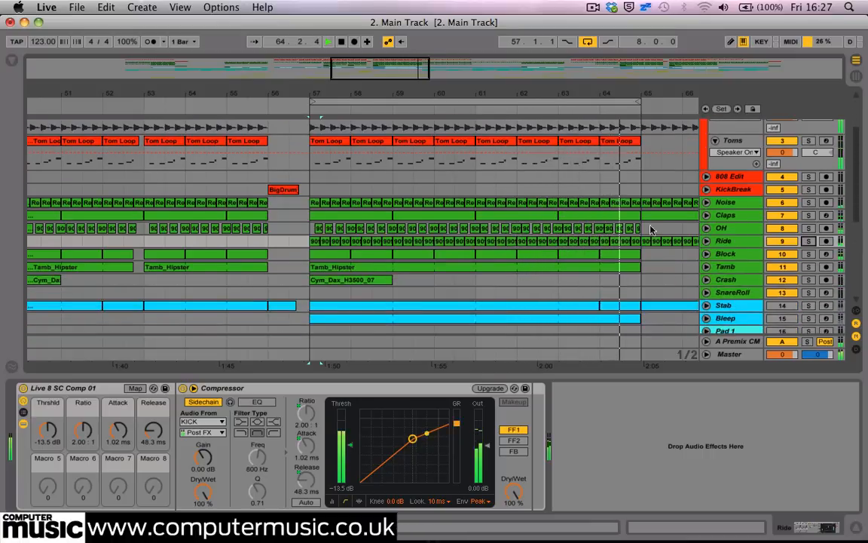
pyautogui.click(729, 216)
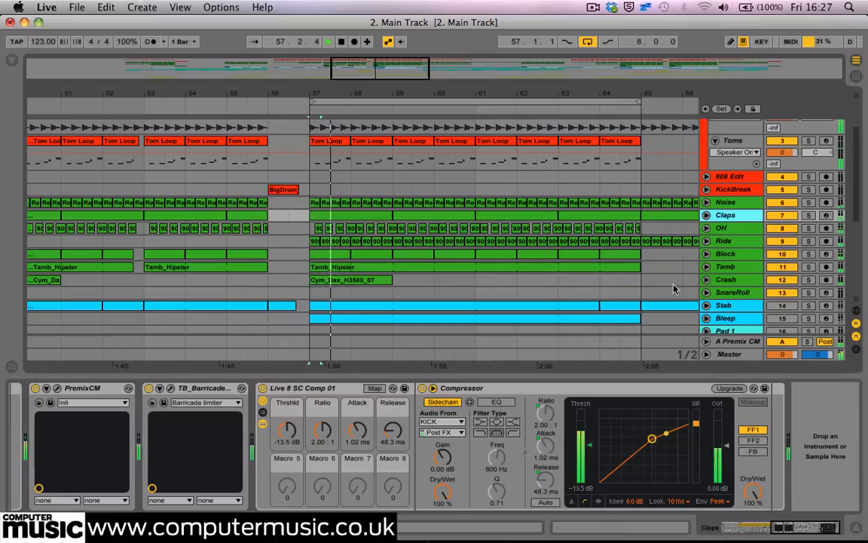
pyautogui.click(809, 216)
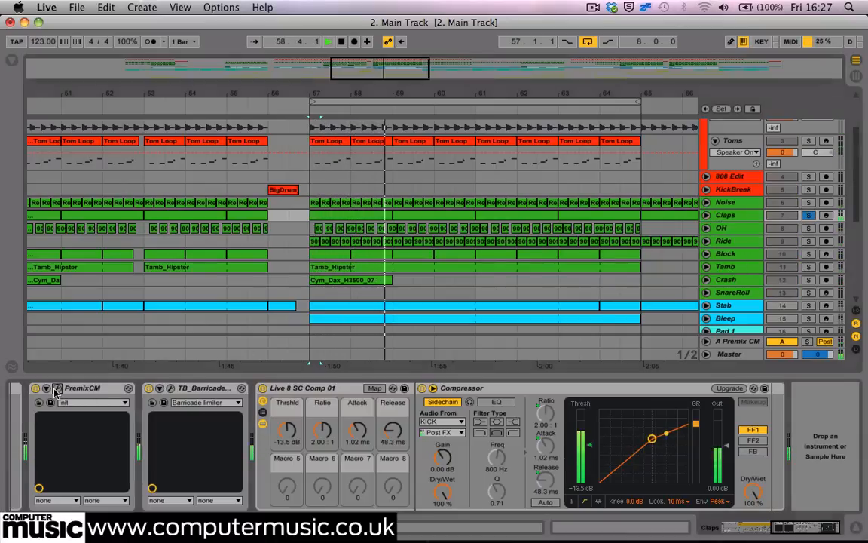
pyautogui.click(57, 389)
pyautogui.click(57, 389)
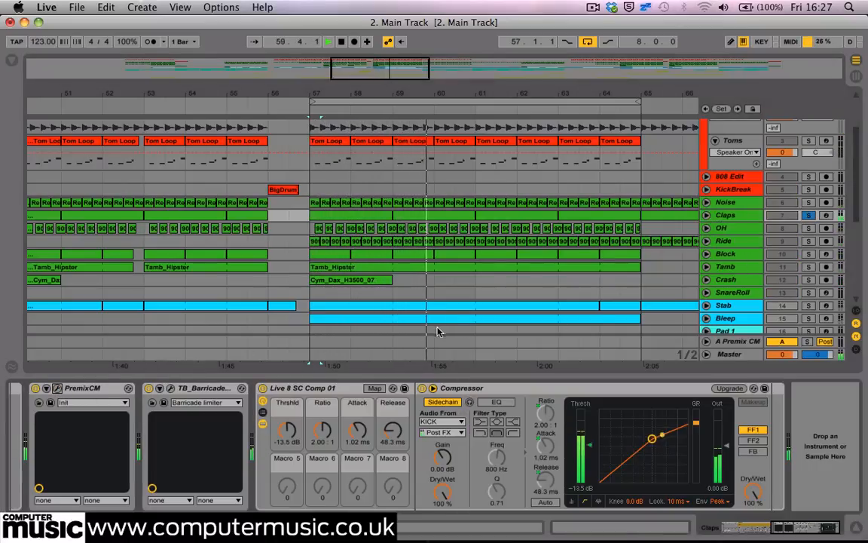
# - Solo the OH track, inspect its PremixCM settings in the plug-in window, and close the window
pyautogui.click(808, 230)
pyautogui.click(738, 227)
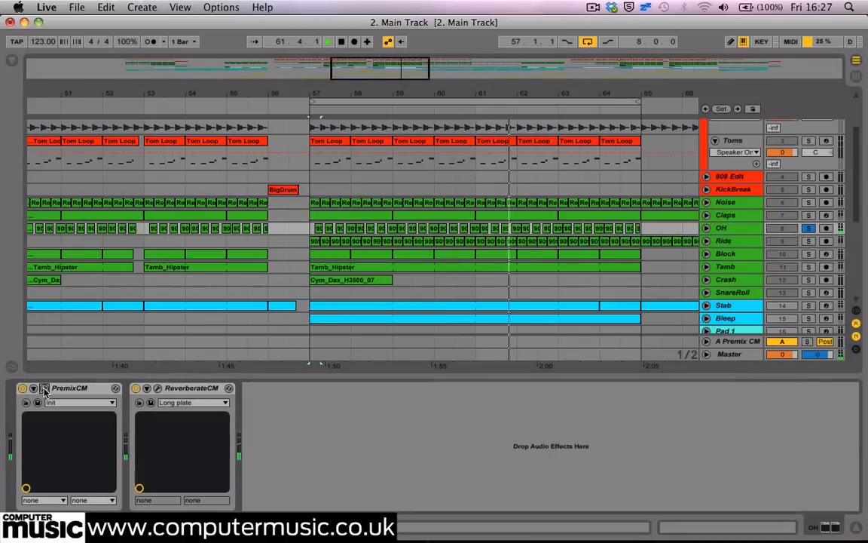
pyautogui.click(45, 389)
pyautogui.moveTo(551, 352); pyautogui.dragTo(258, 169)
pyautogui.click(44, 389)
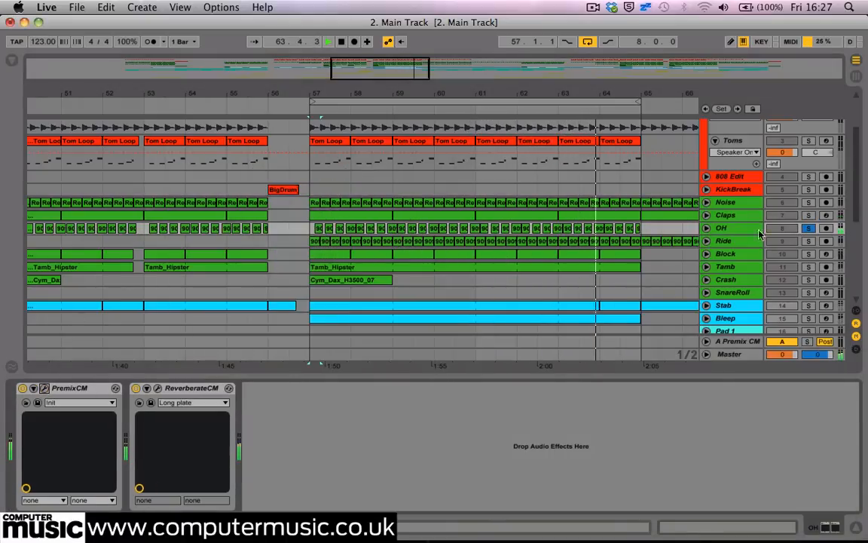
# - Solo the OH track again, inspect its ReverberateCM settings with the Long plate preset in the plug-in window, and close the window
pyautogui.click(809, 240)
pyautogui.click(728, 243)
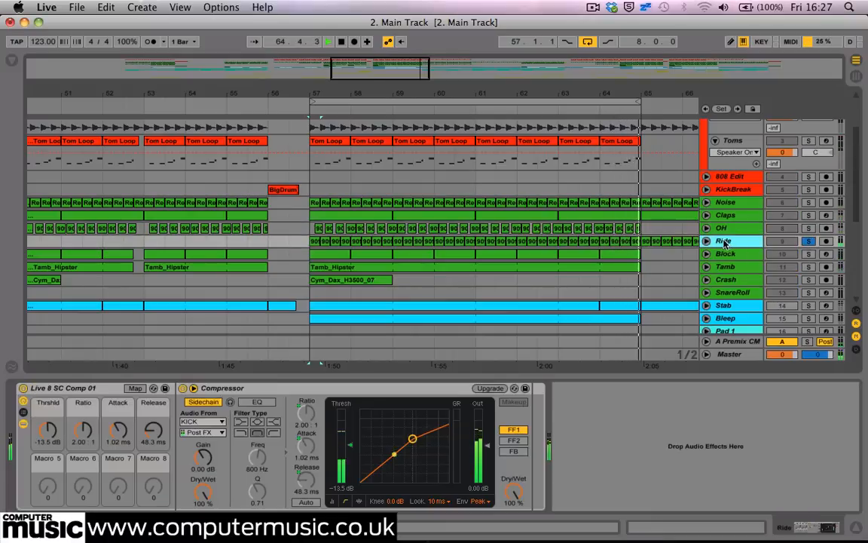
pyautogui.click(740, 231)
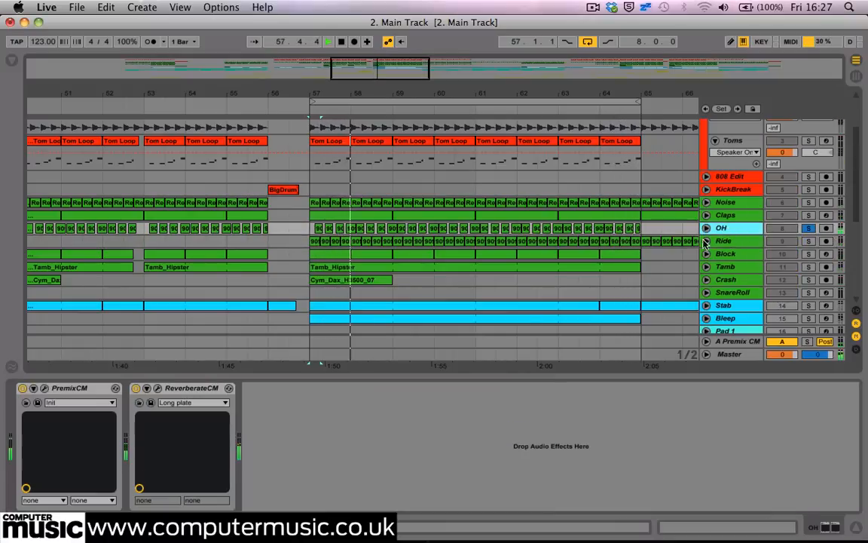
pyautogui.click(160, 391)
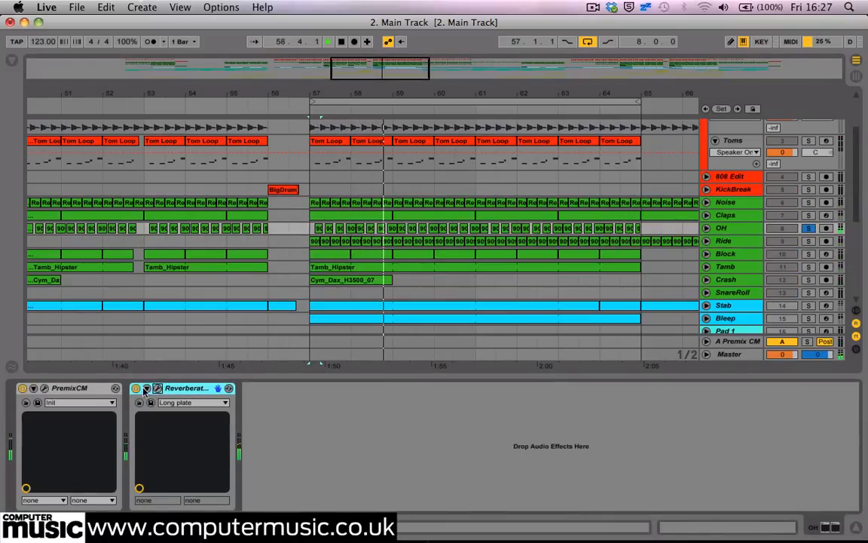
pyautogui.click(156, 388)
pyautogui.moveTo(507, 276); pyautogui.dragTo(303, 200)
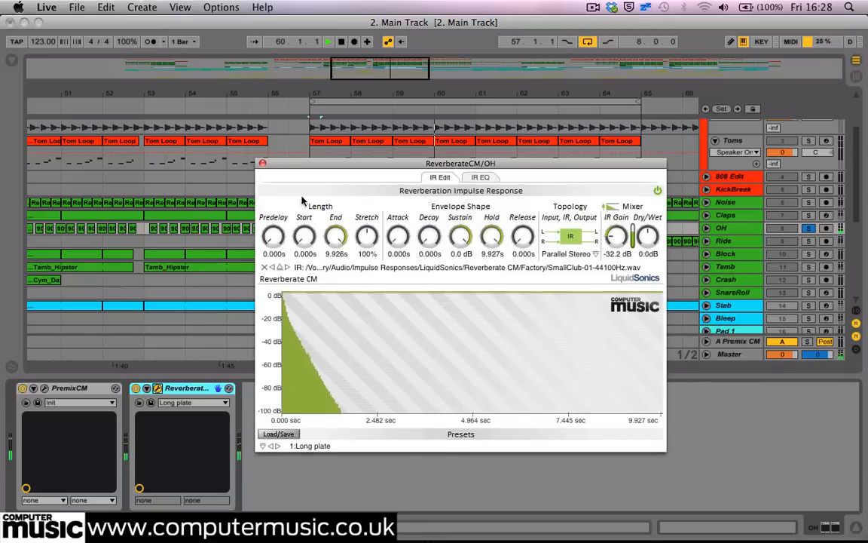
pyautogui.click(263, 165)
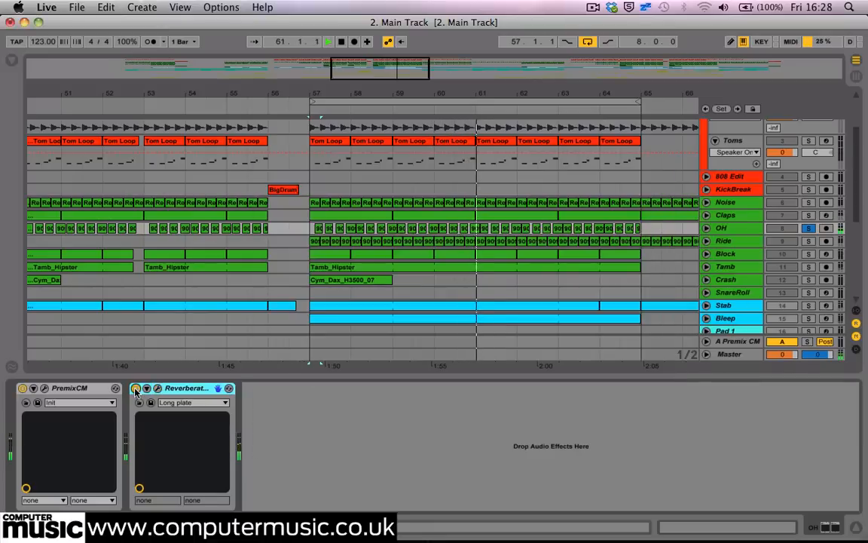
# - Bypass and re-enable ReverberateCM on the OH track to compare the sound, and unsolo the track
pyautogui.click(135, 389)
pyautogui.click(136, 389)
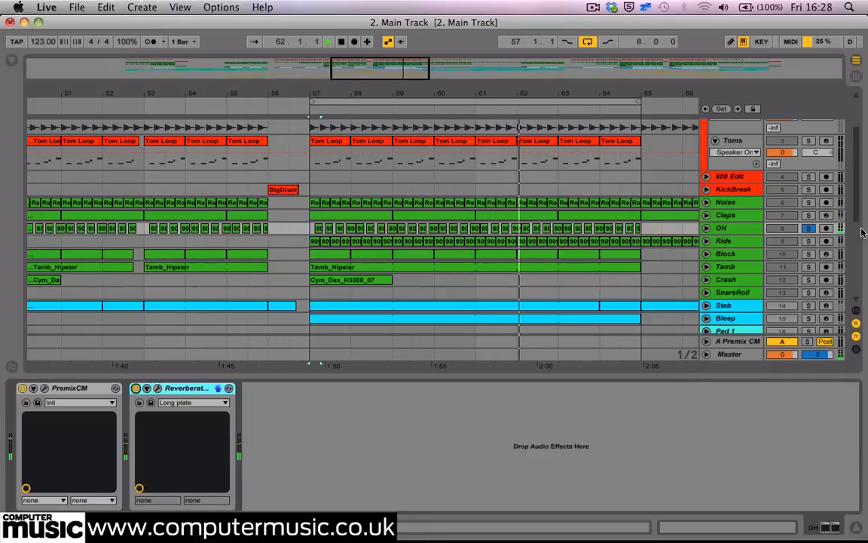
pyautogui.click(809, 227)
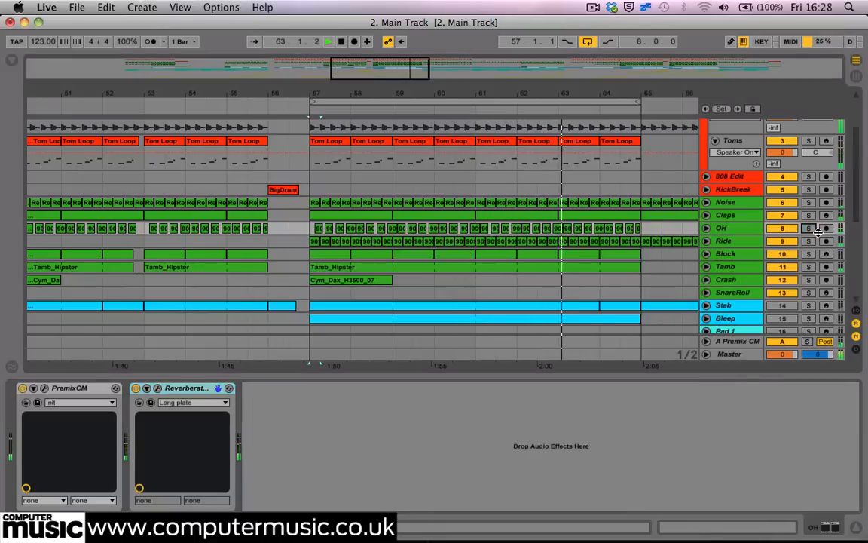
# - Audition the Block track in solo, inspect its Analog_Rim_MPC60 sampler and MIDI clip notes, and unsolo it
pyautogui.click(741, 253)
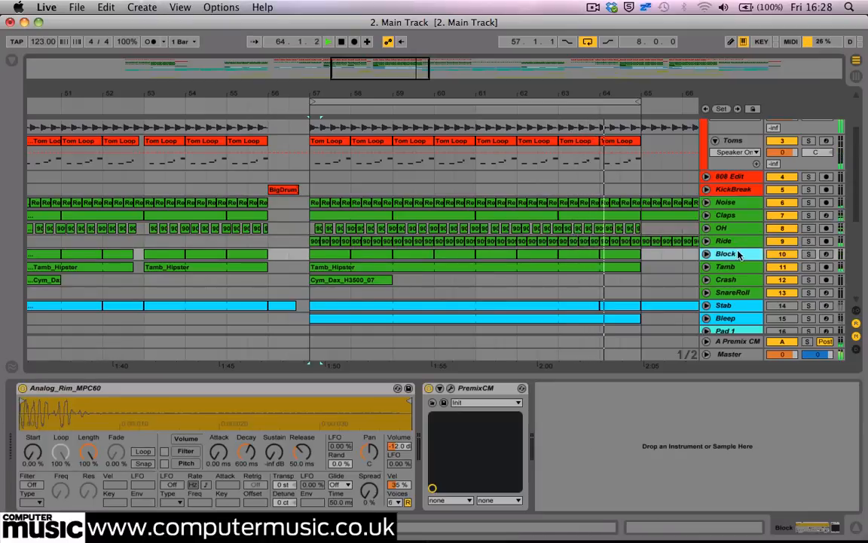
pyautogui.scroll(-2, 739, 254)
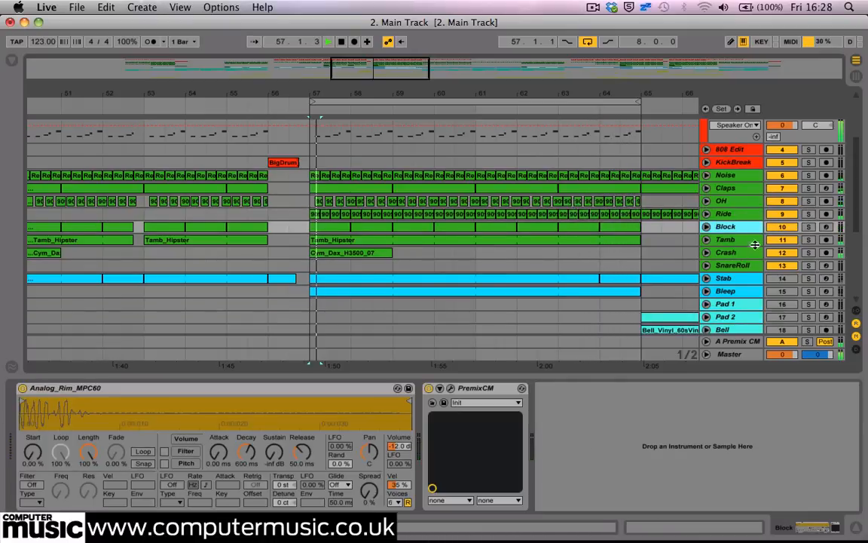
pyautogui.click(808, 226)
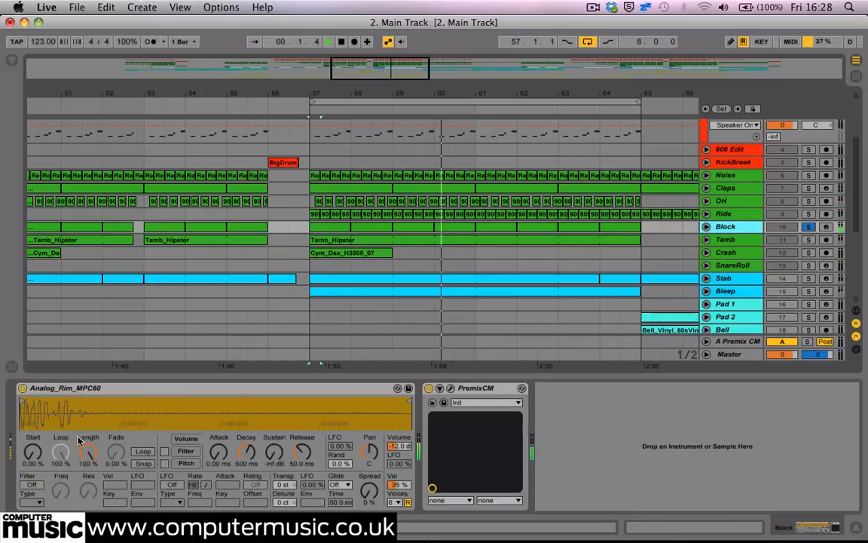
pyautogui.doubleClick(407, 227)
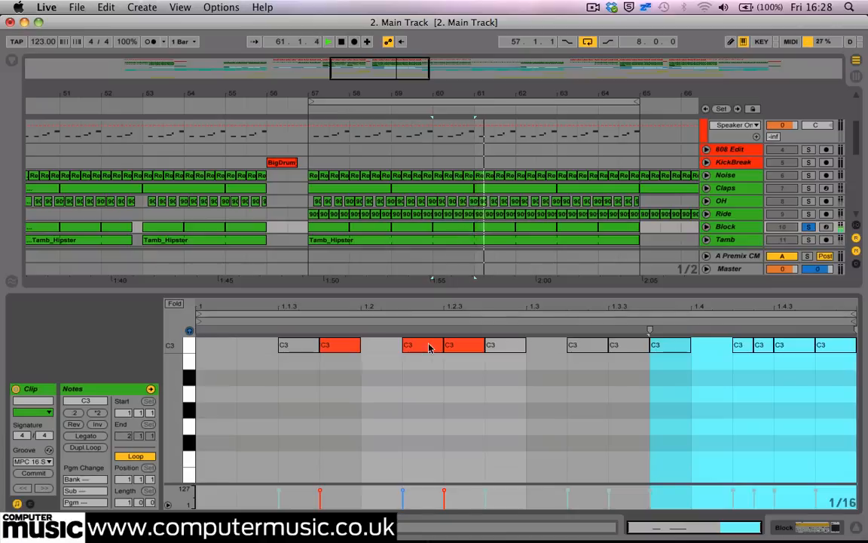
pyautogui.click(730, 227)
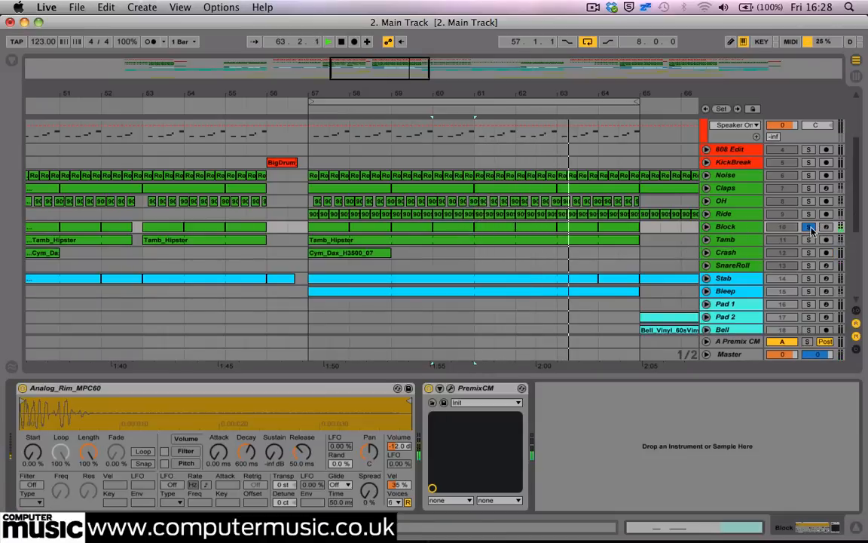
pyautogui.click(809, 227)
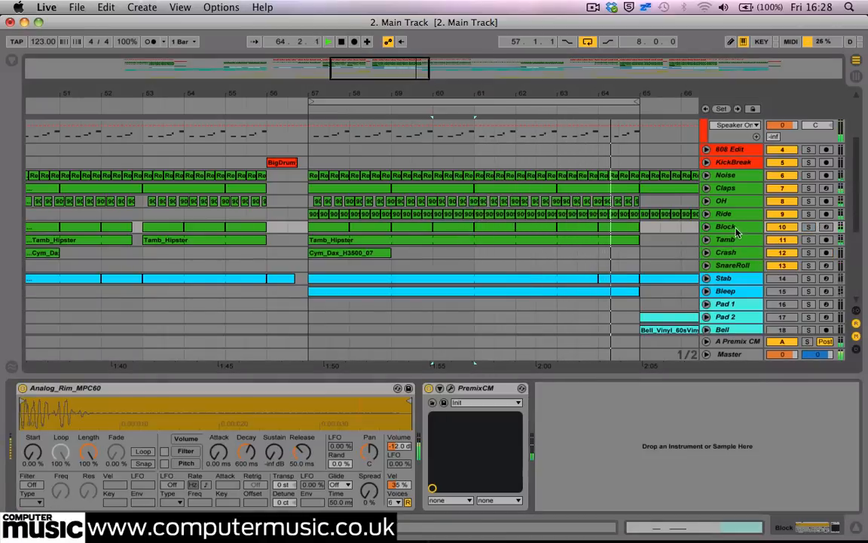
pyautogui.click(735, 229)
# - Solo the Tamb track and inspect the Tamb_Hipster clip's waveform and the track's KICK-sidechained Compressor
pyautogui.click(739, 239)
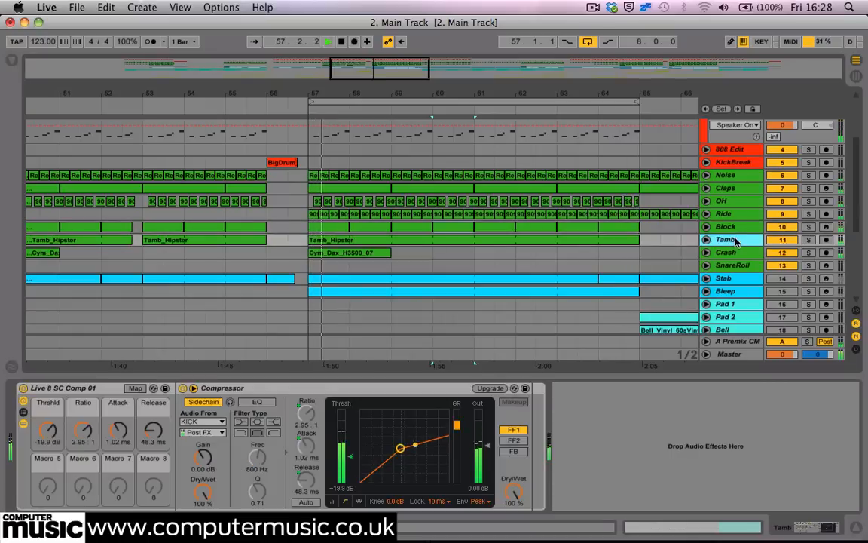
pyautogui.click(809, 239)
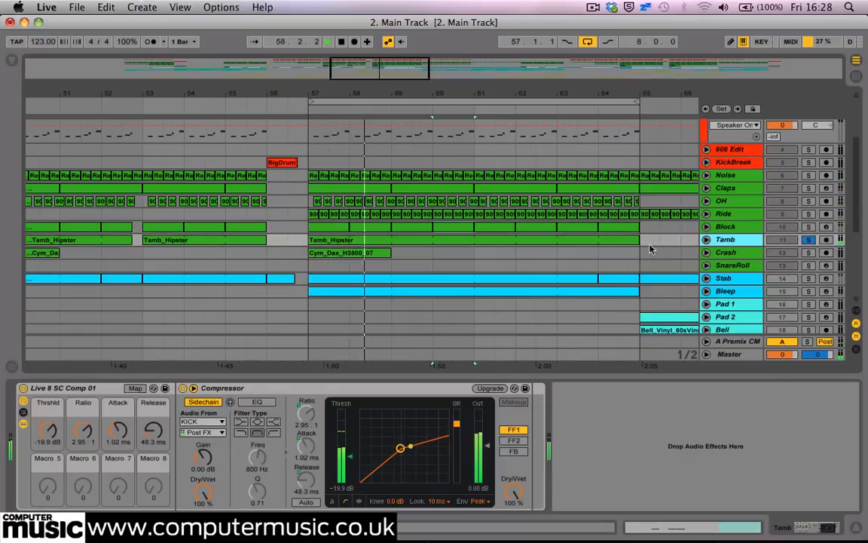
pyautogui.doubleClick(579, 241)
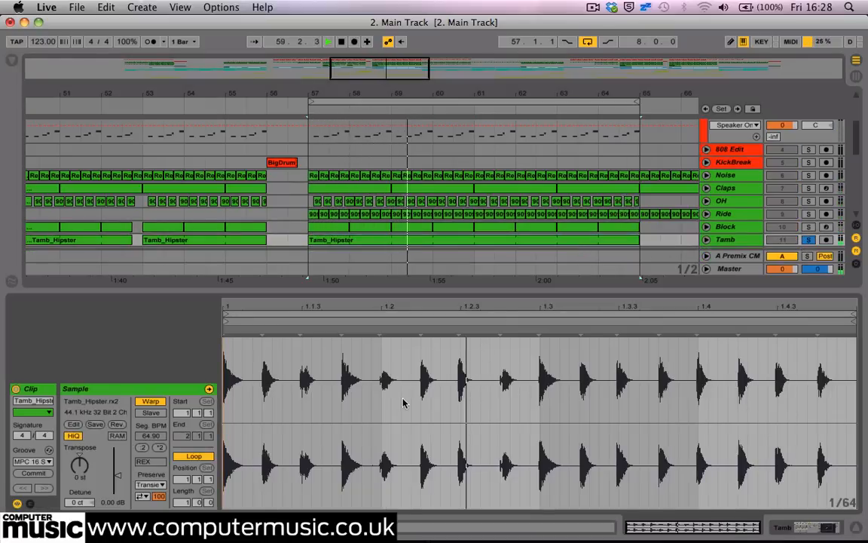
pyautogui.doubleClick(725, 241)
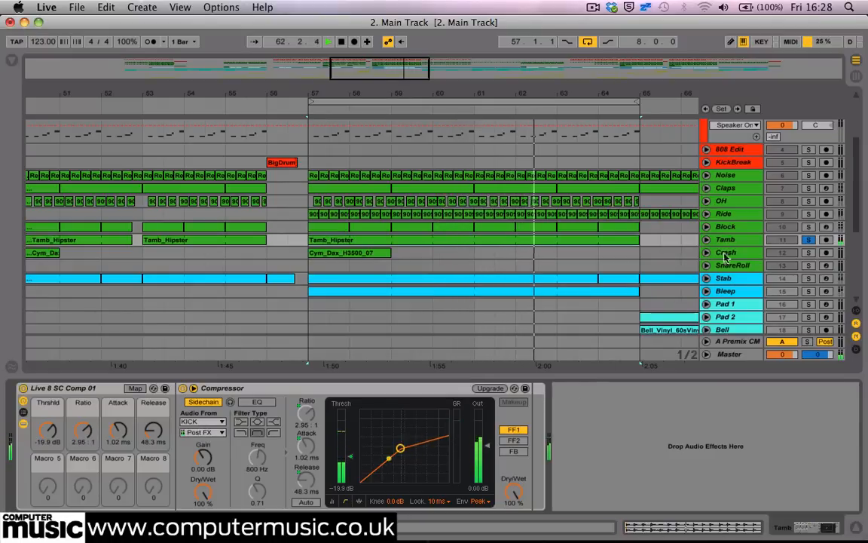
# - Show the MPC 16 Swing-58 groove option of the Tamb_Hipster clip, unsolo the Tamb track, and return to its devices
pyautogui.doubleClick(633, 240)
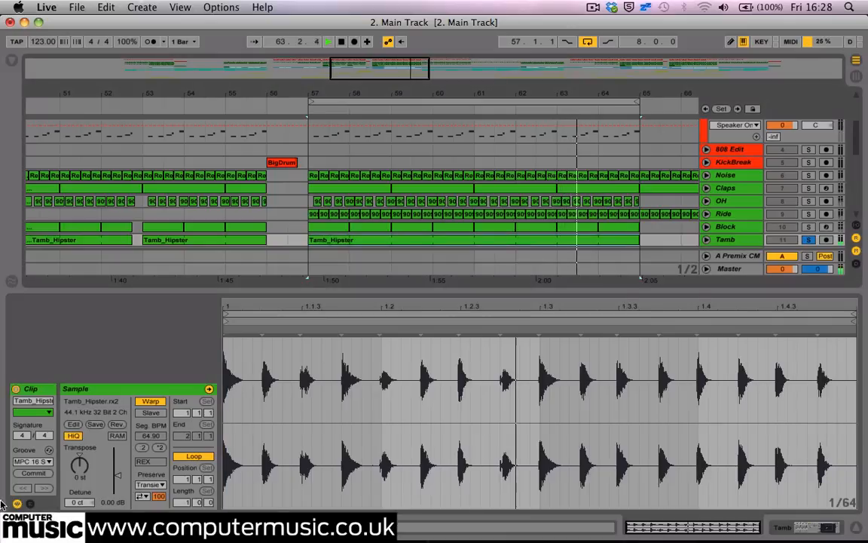
pyautogui.click(33, 461)
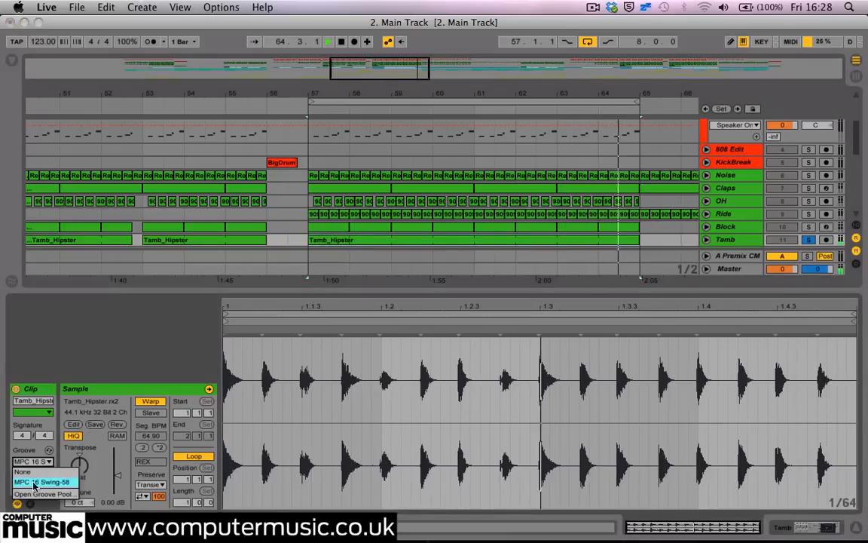
pyautogui.click(154, 345)
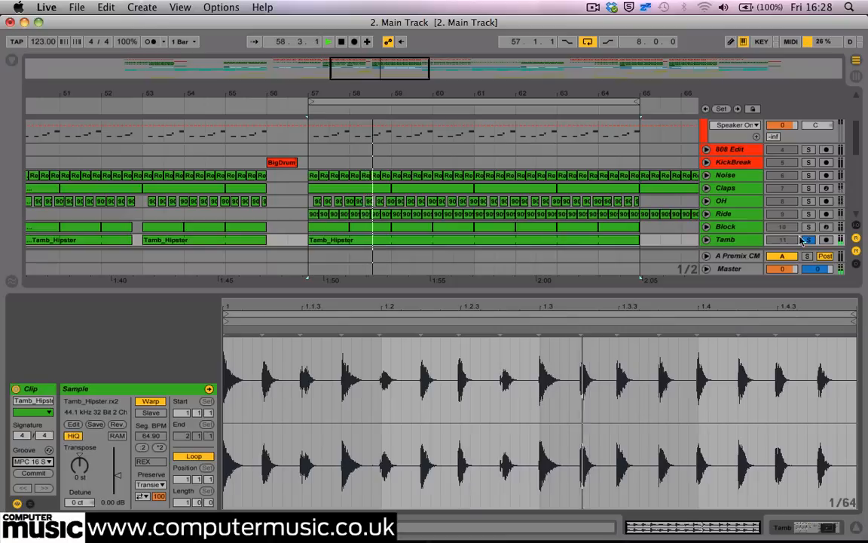
pyautogui.click(727, 240)
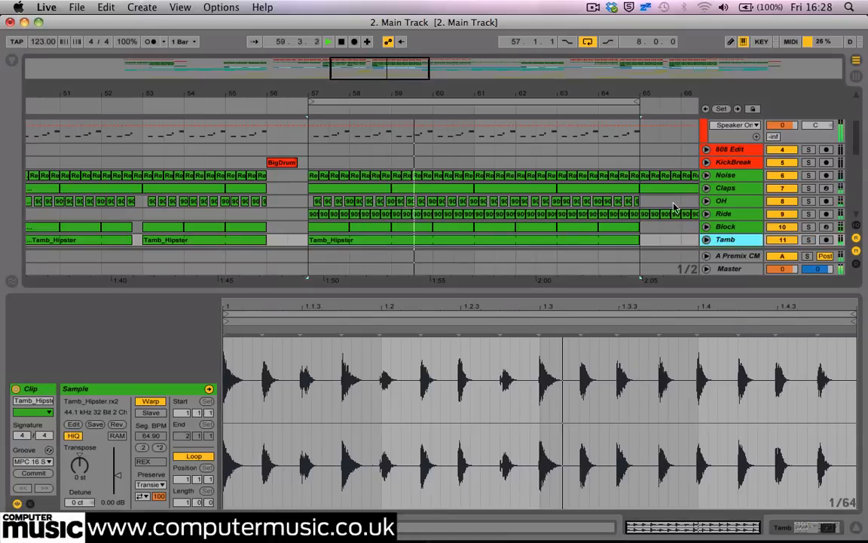
pyautogui.doubleClick(738, 242)
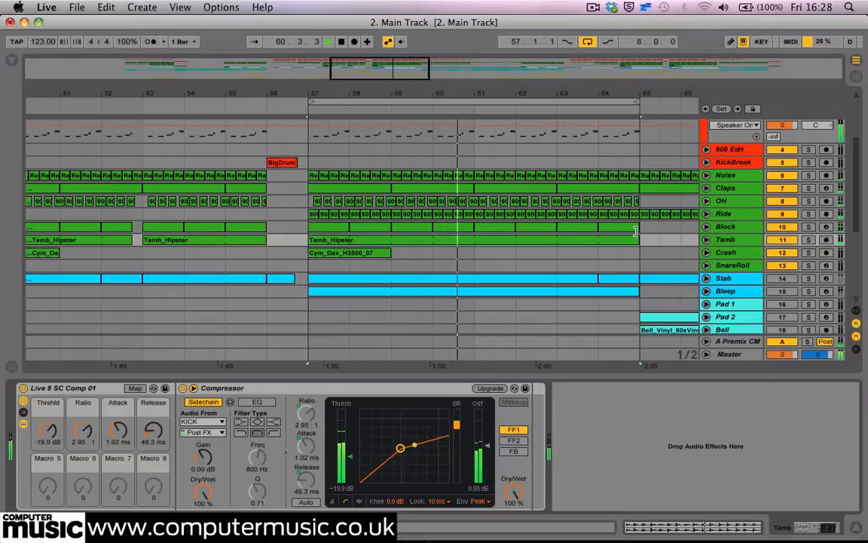
# - Solo the Crash track, audition its cymbal clip from the loop start at bar 57, and unsolo it
pyautogui.scroll(3, 635, 231)
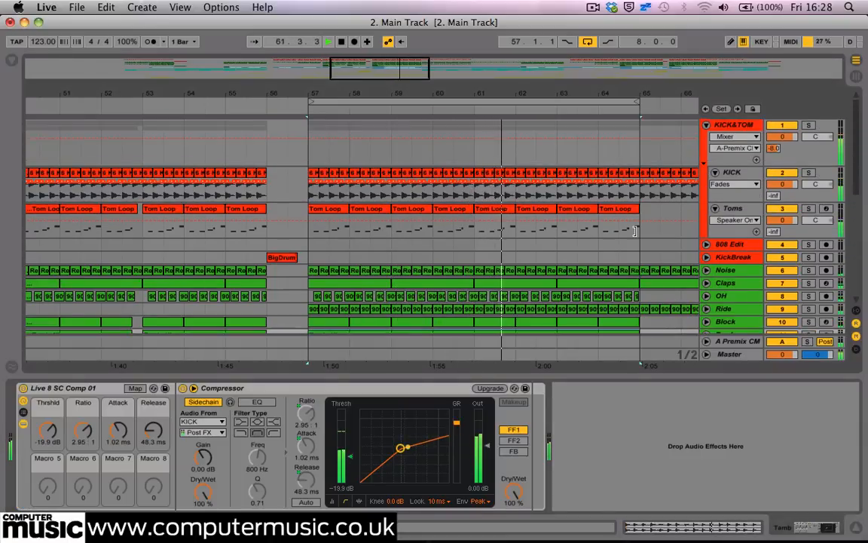
pyautogui.scroll(-5, 635, 232)
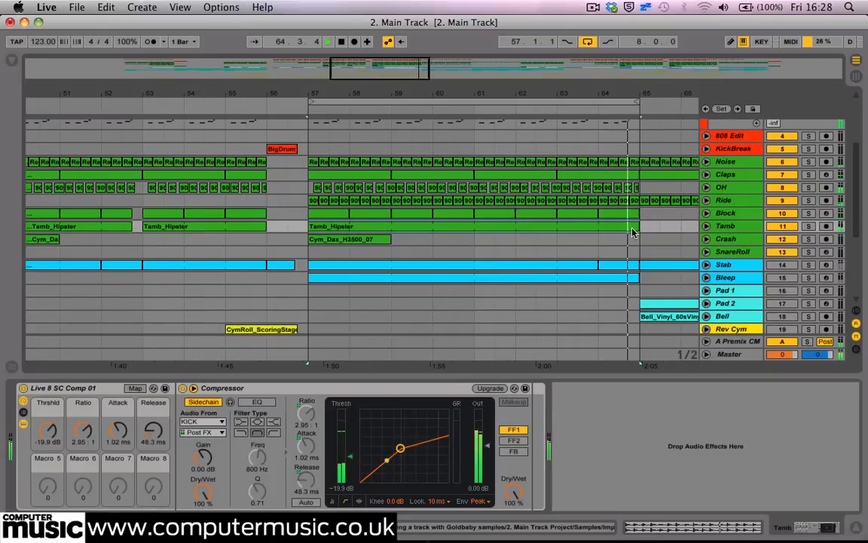
pyautogui.click(808, 239)
pyautogui.press('space')
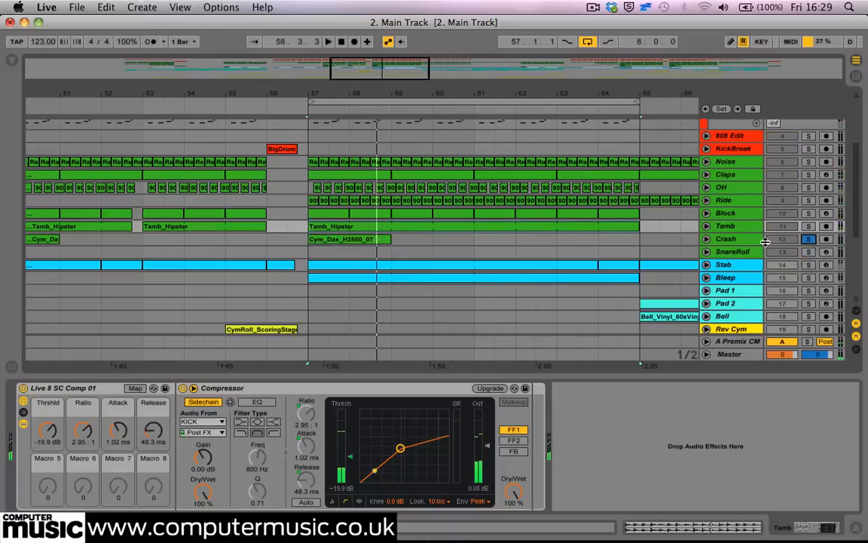
pyautogui.press('space')
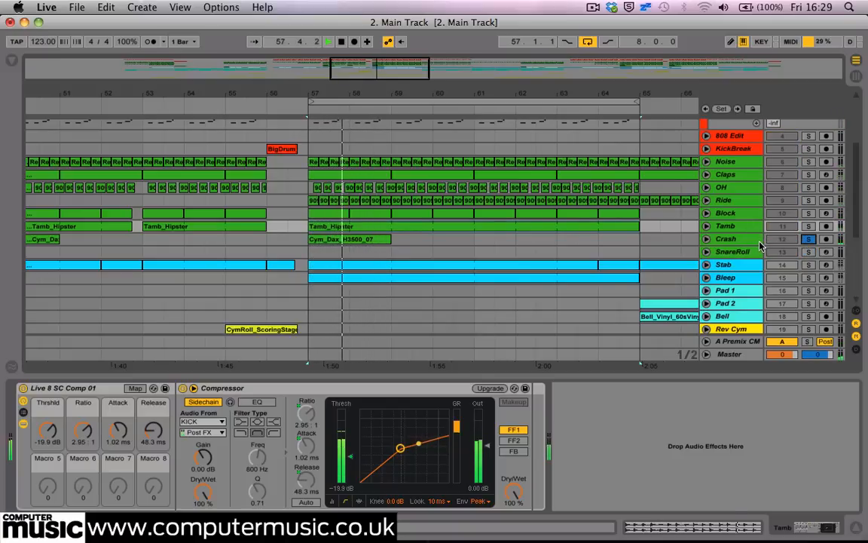
pyautogui.click(809, 239)
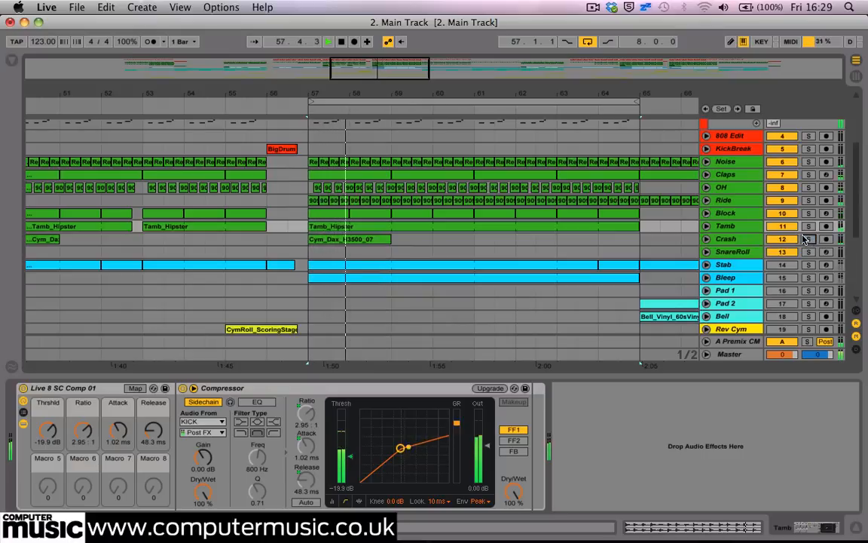
# - Fold the KICK&TOM group in an arrangement view that spans about bars 33 to 75
pyautogui.moveTo(455, 95)
pyautogui.mouseDown()
pyautogui.moveTo(455, 83)
pyautogui.moveTo(456, 96)
pyautogui.mouseUp()
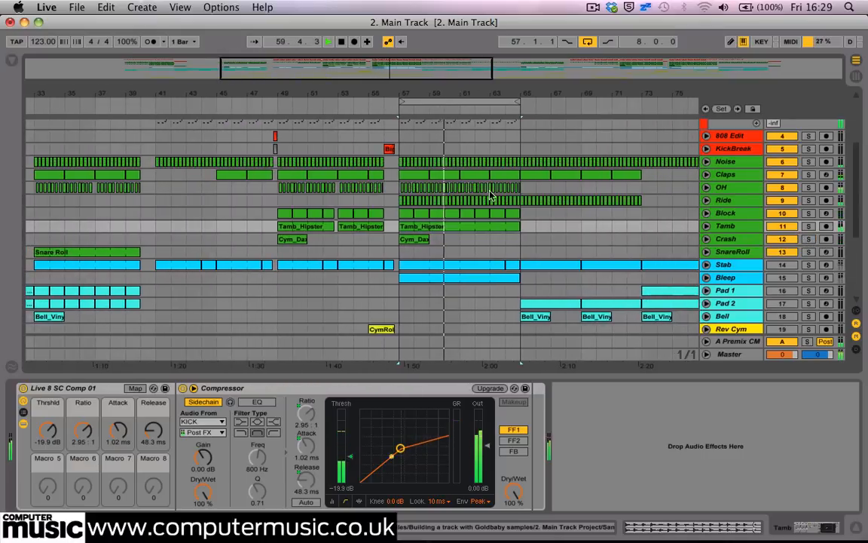
pyautogui.scroll(5, 491, 194)
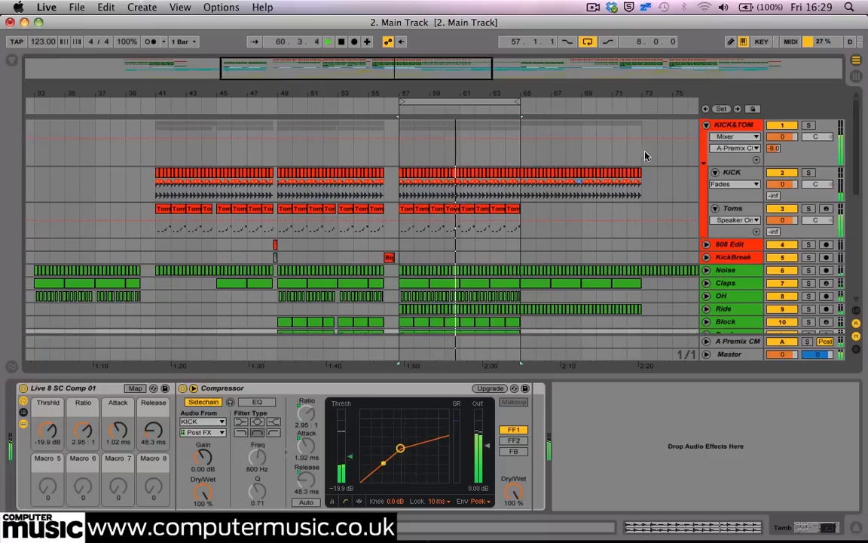
pyautogui.click(706, 125)
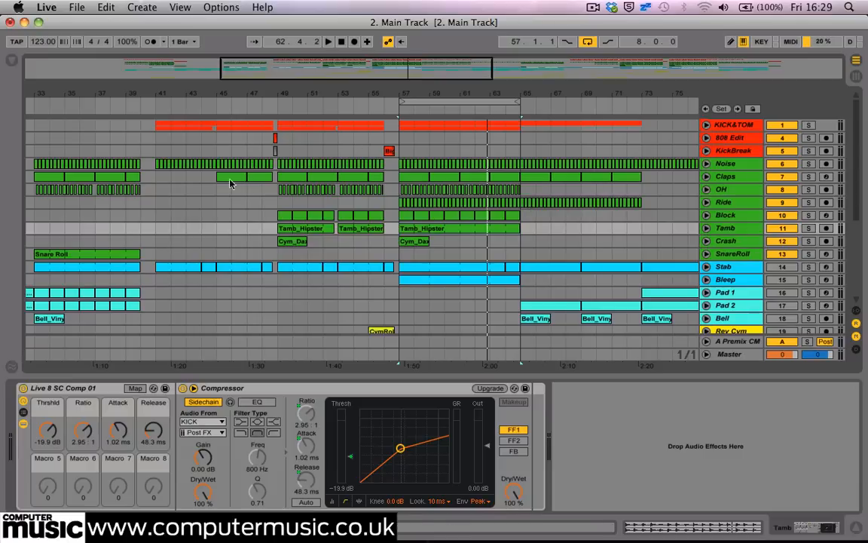
# - Loop the arrangement from bar 41 to bar 49, audition the Stab track in solo, and unsolo it
pyautogui.moveTo(277, 263); pyautogui.dragTo(155, 264)
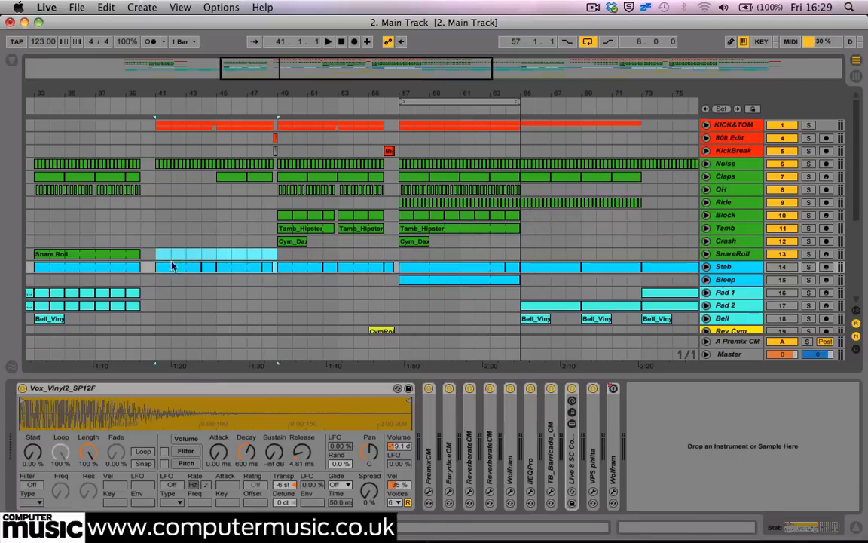
pyautogui.press('super+l')
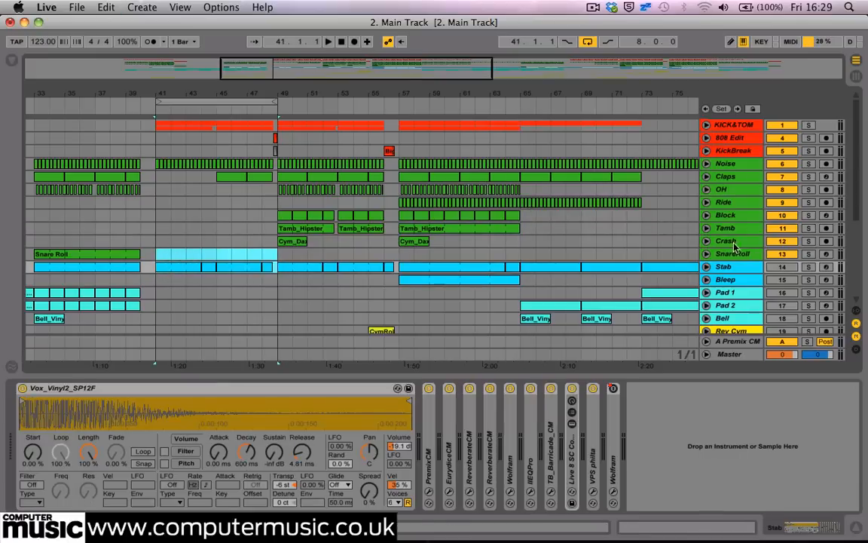
pyautogui.click(808, 266)
pyautogui.press('space')
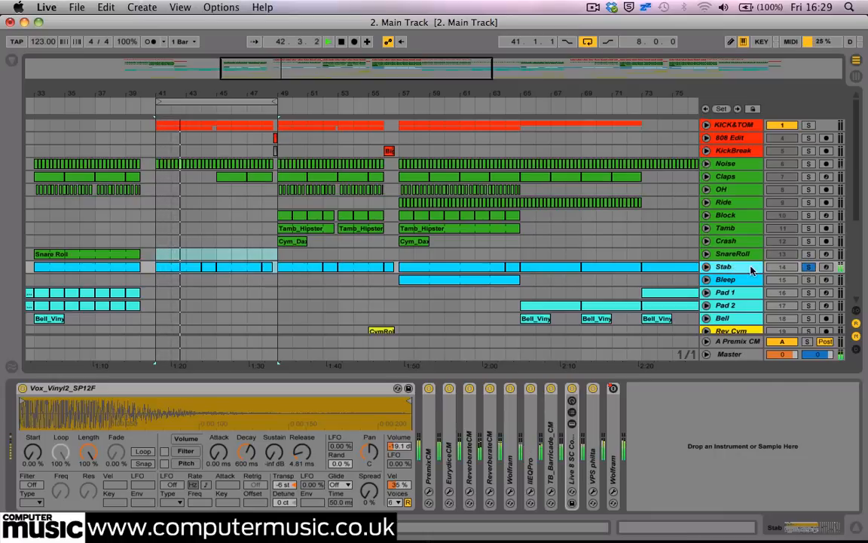
pyautogui.click(809, 268)
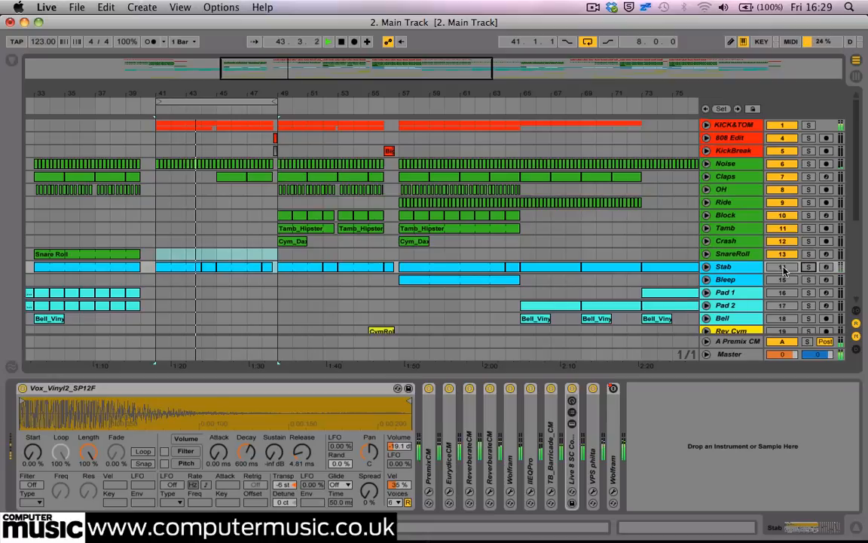
# - Activate the Stab track alongside the drums and unfold it to show its MIDI clip contents
pyautogui.moveTo(197, 97); pyautogui.dragTo(303, 116)
pyautogui.click(707, 267)
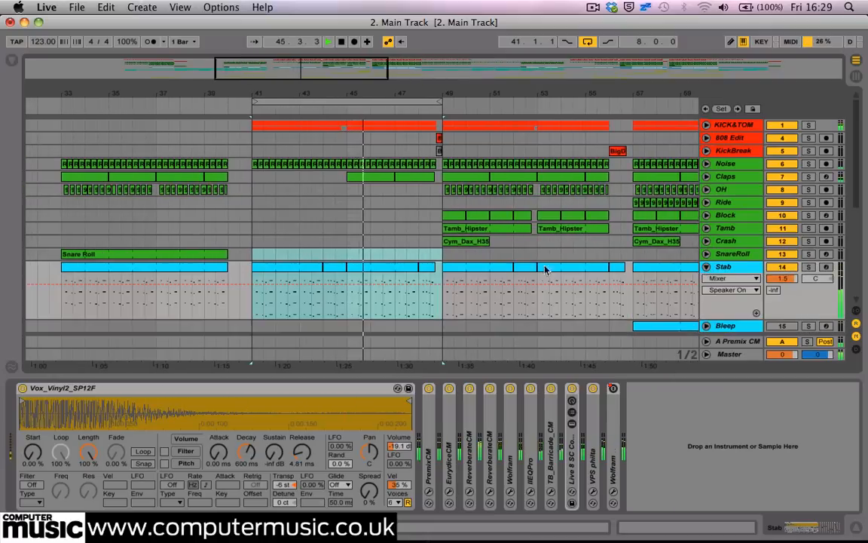
# - Solo the Stab track and zoom the arrangement in on its looped section from bar 41 to bar 49
pyautogui.scroll(-1, 532, 251)
pyautogui.click(808, 227)
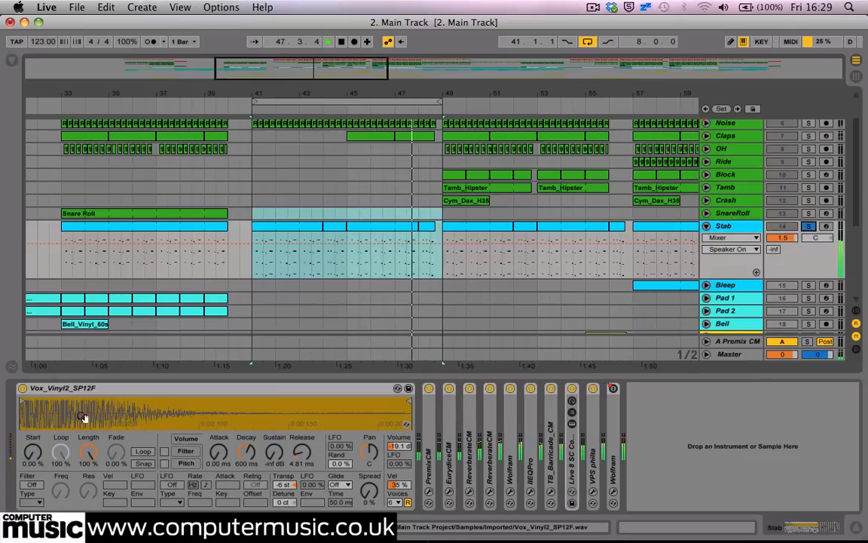
pyautogui.moveTo(321, 104); pyautogui.dragTo(325, 174)
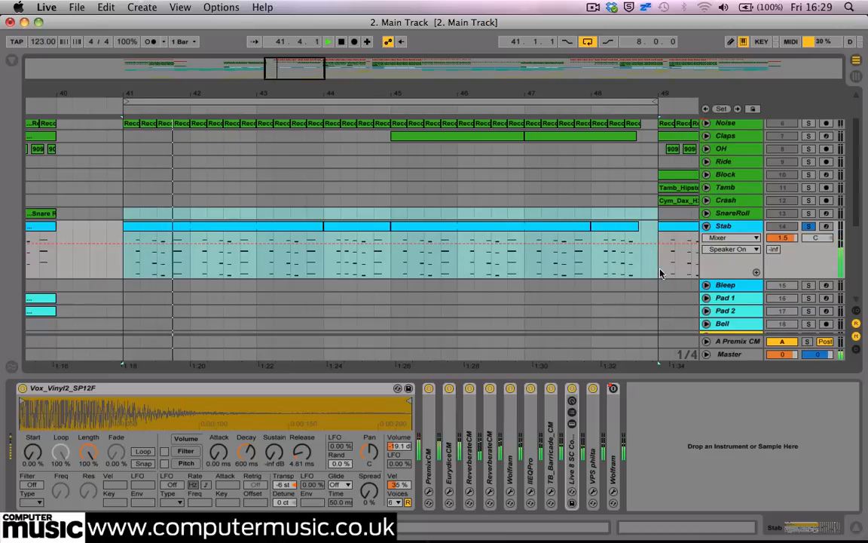
pyautogui.scroll(-1, 422, 309)
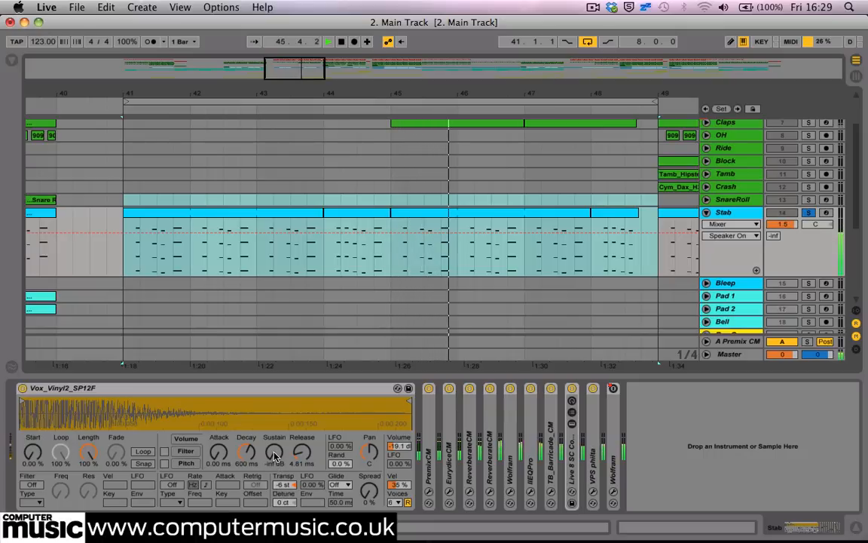
# - Raise the Stab sampler's Sustain to 0.0 dB, audition the longer notes, and return it to -inf dB
pyautogui.moveTo(275, 457); pyautogui.dragTo(276, 429)
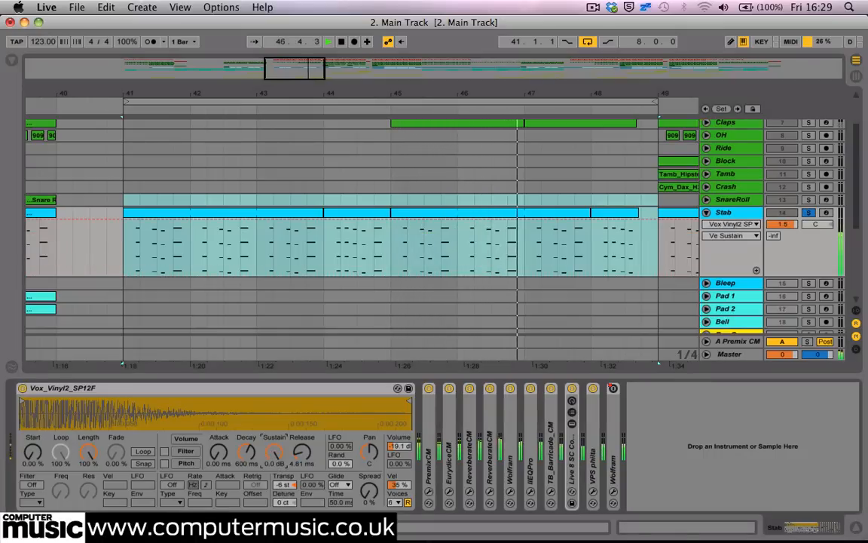
pyautogui.moveTo(275, 452); pyautogui.dragTo(275, 486)
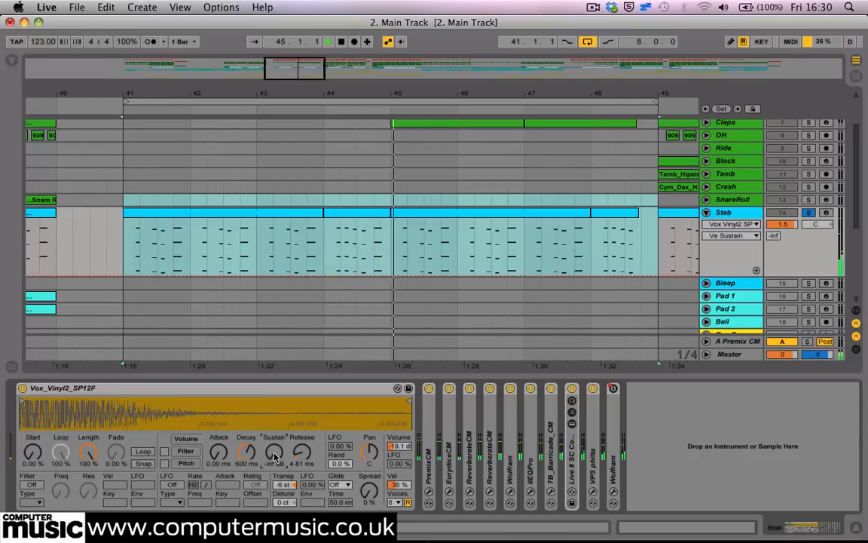
# - Open the Stab MIDI clip starting at bar 41 in the note editor and bring all its note rows into view
pyautogui.doubleClick(228, 222)
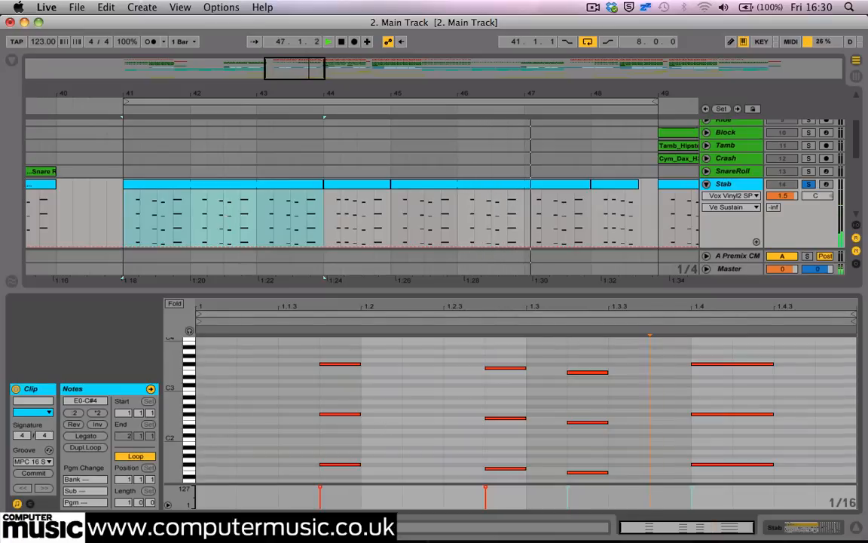
pyautogui.moveTo(175, 413); pyautogui.dragTo(146, 413)
pyautogui.scroll(-3, 381, 398)
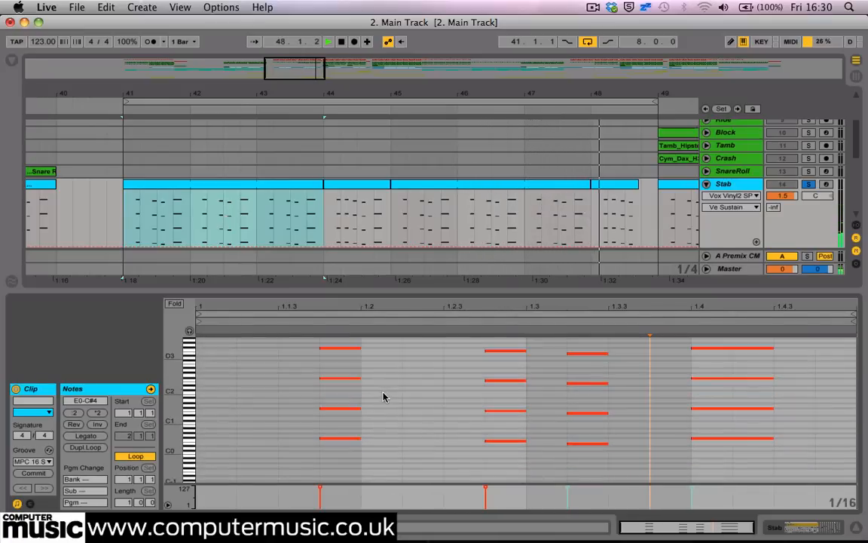
pyautogui.scroll(2, 382, 397)
pyautogui.scroll(-1, 288, 406)
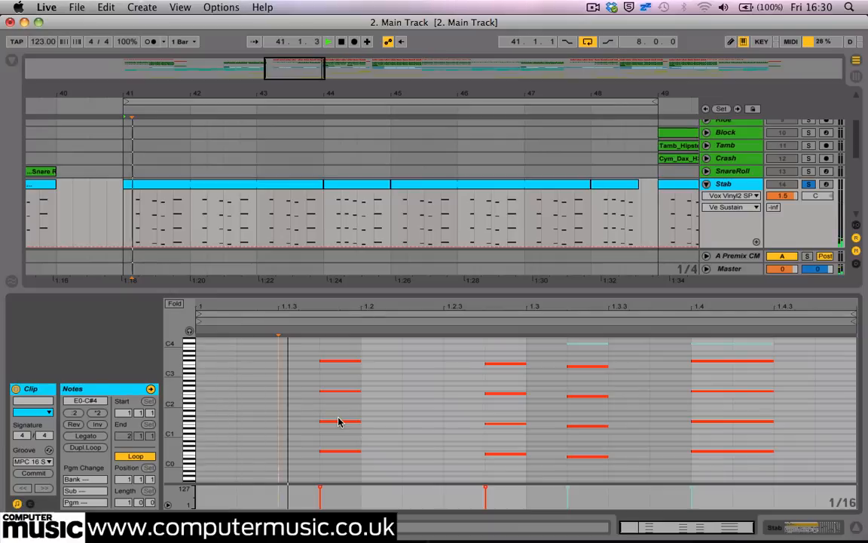
# - Deactivate the E3-F#3 row and the two lowest note rows of the Stab clip, and audition the single remaining row
pyautogui.moveTo(307, 388); pyautogui.dragTo(765, 471)
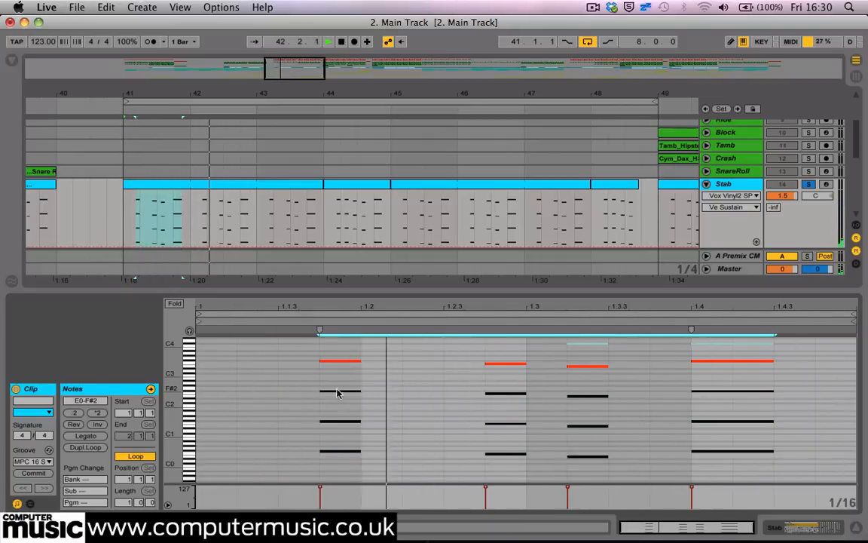
pyautogui.press('space')
pyautogui.moveTo(295, 348); pyautogui.dragTo(743, 388)
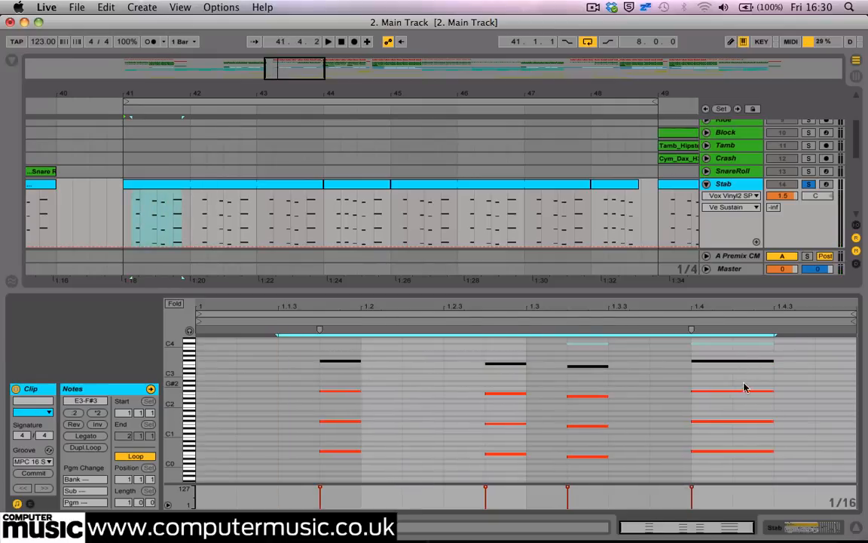
pyautogui.click(633, 414)
pyautogui.moveTo(342, 403); pyautogui.dragTo(774, 484)
pyautogui.press('0')
pyautogui.press('space')
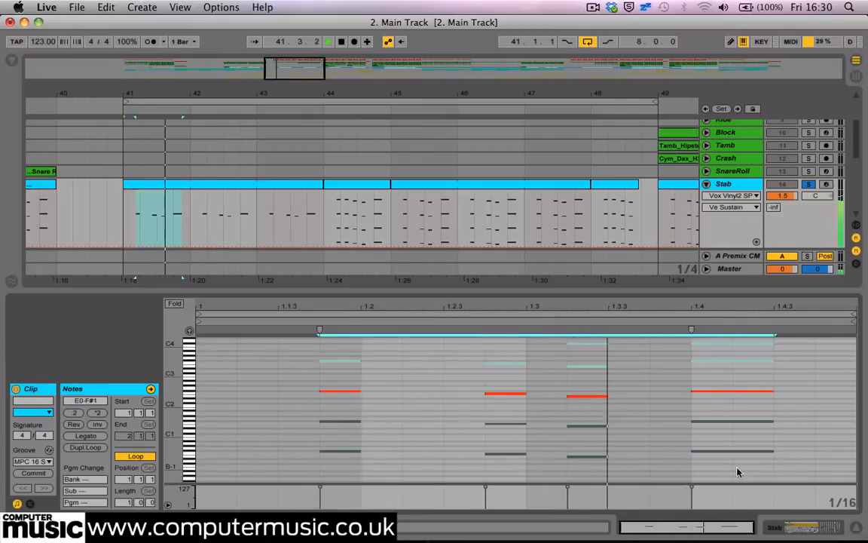
# - Reactivate the two lowest note rows and the E3-F#3 row, and play the full stacked octaves
pyautogui.moveTo(301, 409); pyautogui.dragTo(713, 465)
pyautogui.press('0')
pyautogui.press('space')
pyautogui.moveTo(300, 355); pyautogui.dragTo(769, 381)
pyautogui.press('0')
pyautogui.press('space')
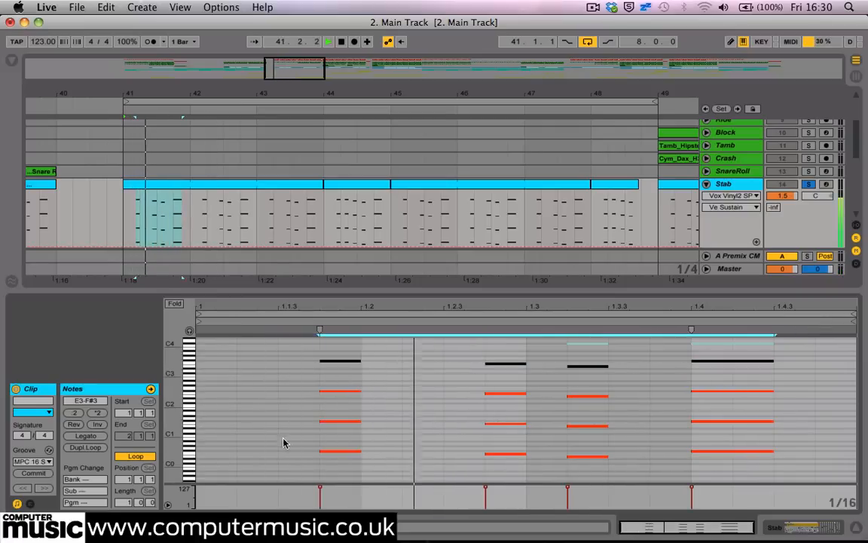
# - Choose the MPC 16 Swing-58 groove for the Stab clip
pyautogui.click(33, 460)
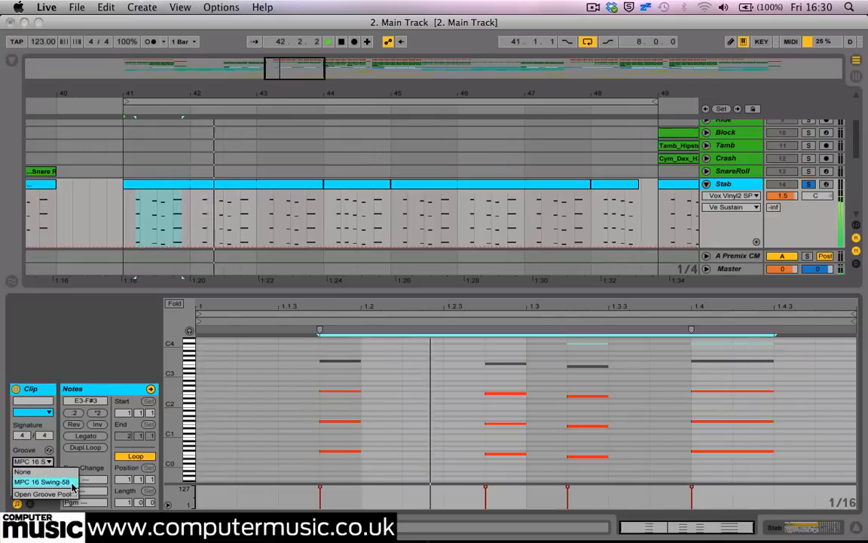
pyautogui.click(41, 483)
# - Unsolo the Stab track, audition it against the drum tracks over the loop, and solo it again
pyautogui.click(809, 184)
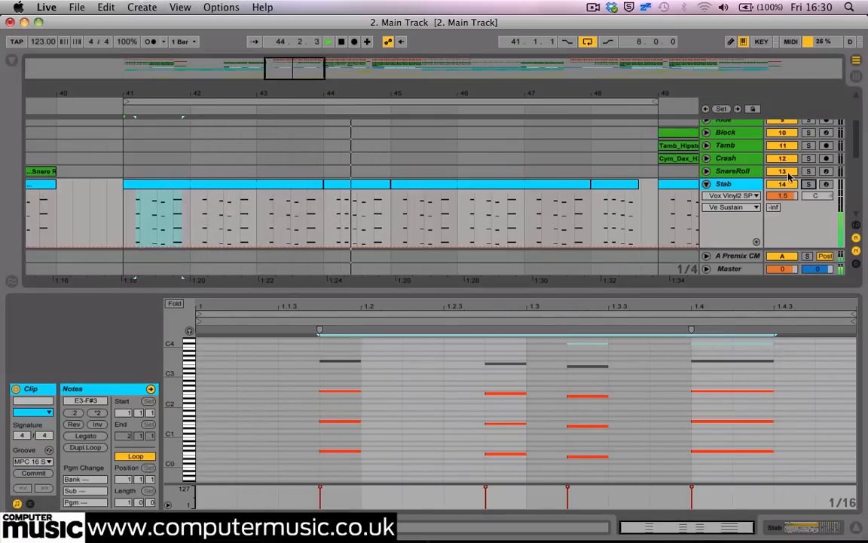
pyautogui.moveTo(497, 92); pyautogui.dragTo(494, 91)
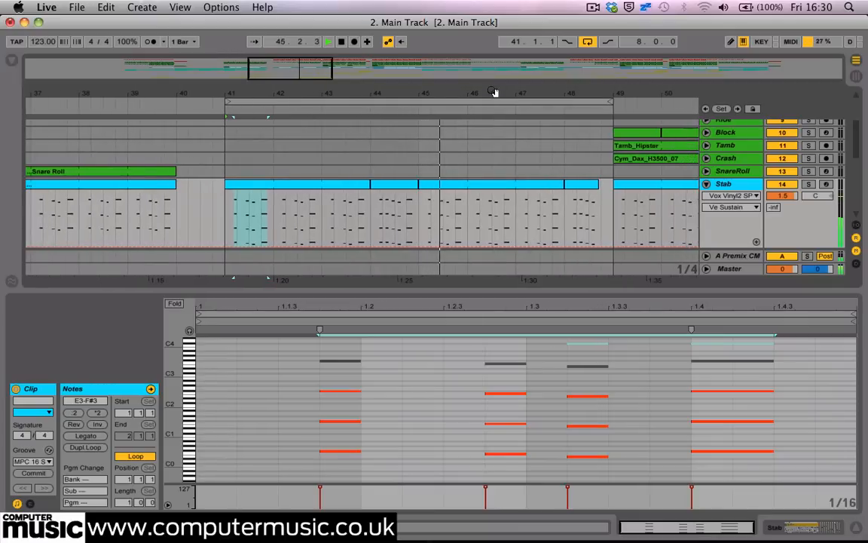
pyautogui.scroll(5, 462, 175)
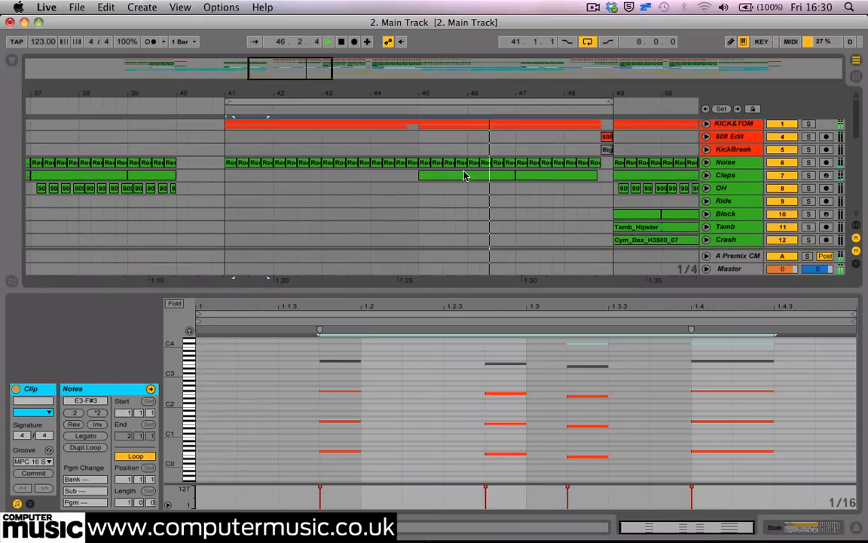
pyautogui.scroll(-8, 465, 176)
pyautogui.scroll(-2, 461, 174)
pyautogui.scroll(1, 802, 170)
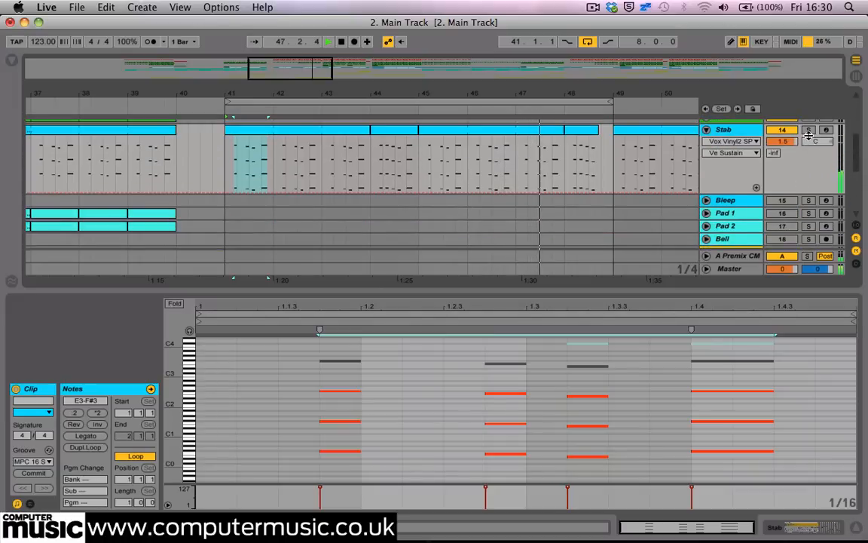
pyautogui.click(808, 131)
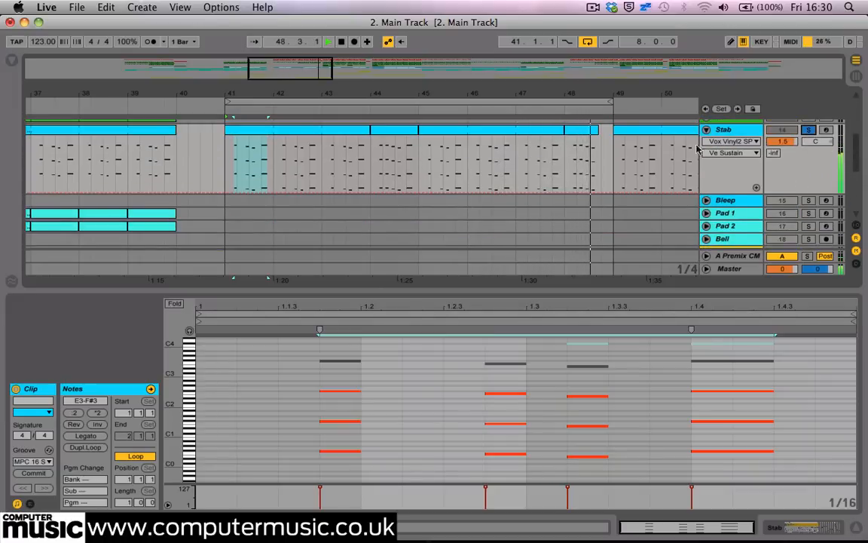
# - Inspect VPS philta and the Live 8 SC Comp 01 rack in the Stab device chain, and bypass the chain's effects
pyautogui.doubleClick(735, 130)
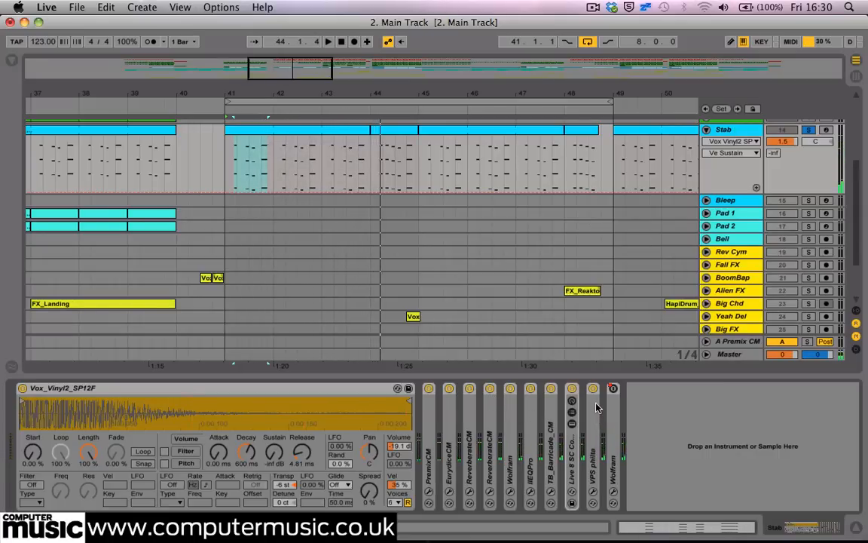
pyautogui.doubleClick(593, 402)
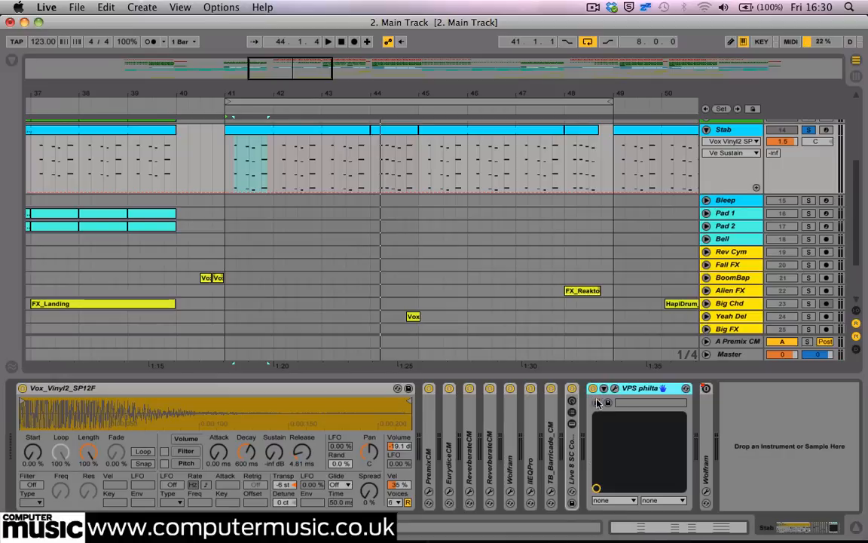
pyautogui.doubleClick(624, 390)
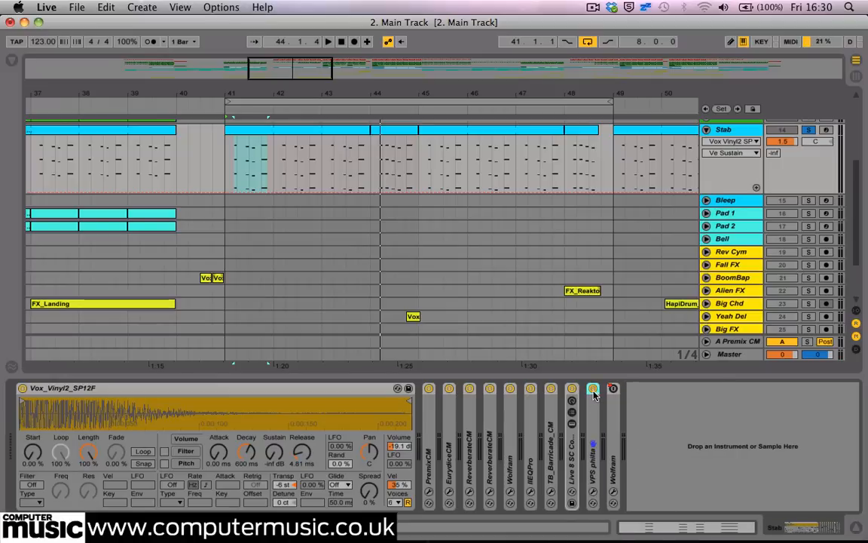
pyautogui.doubleClick(571, 449)
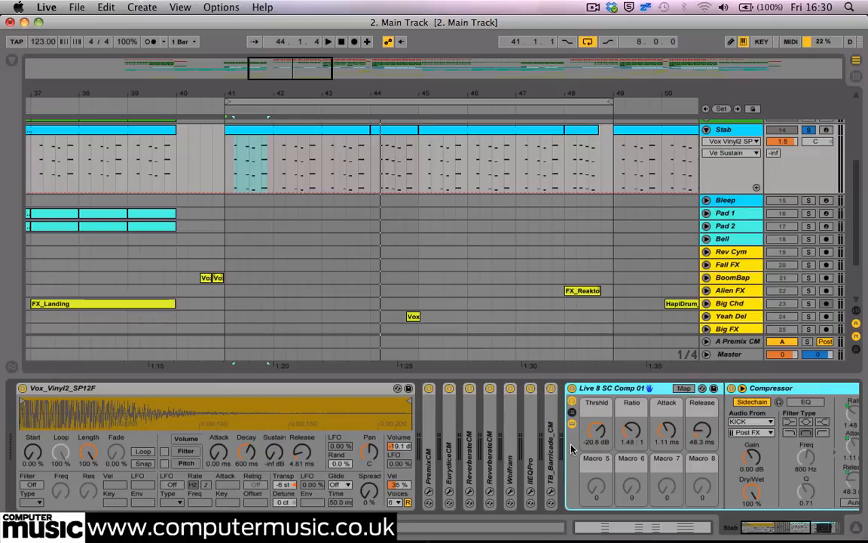
pyautogui.doubleClick(602, 390)
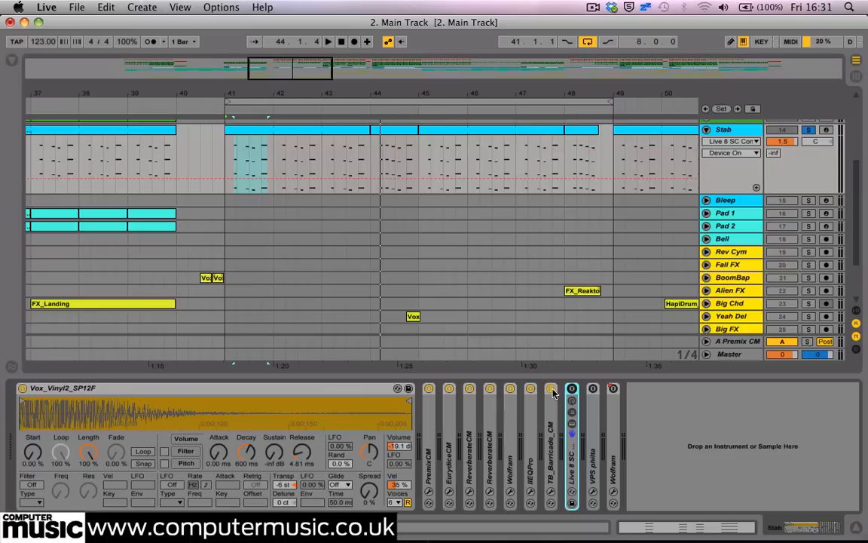
# - Enable PremixCM on the Stab track, view its gain and EQ settings in the plug-in window, and fold the device
pyautogui.doubleClick(433, 393)
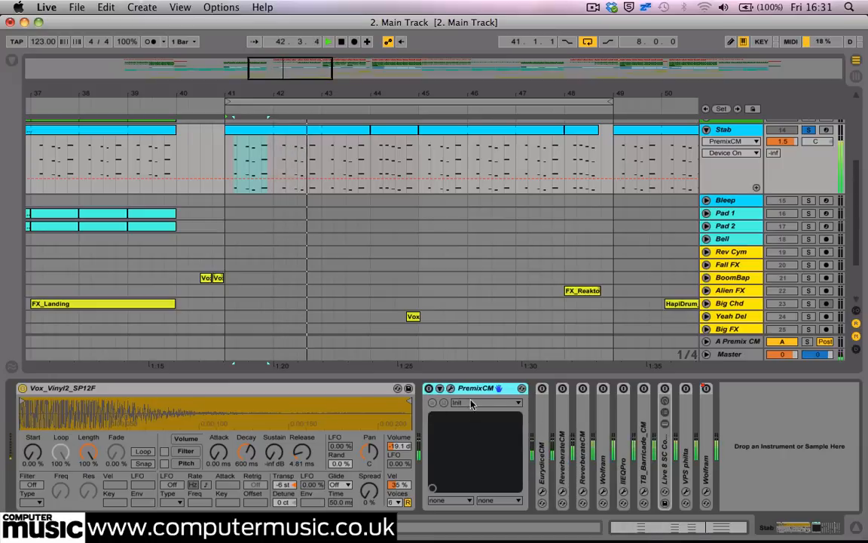
pyautogui.click(429, 389)
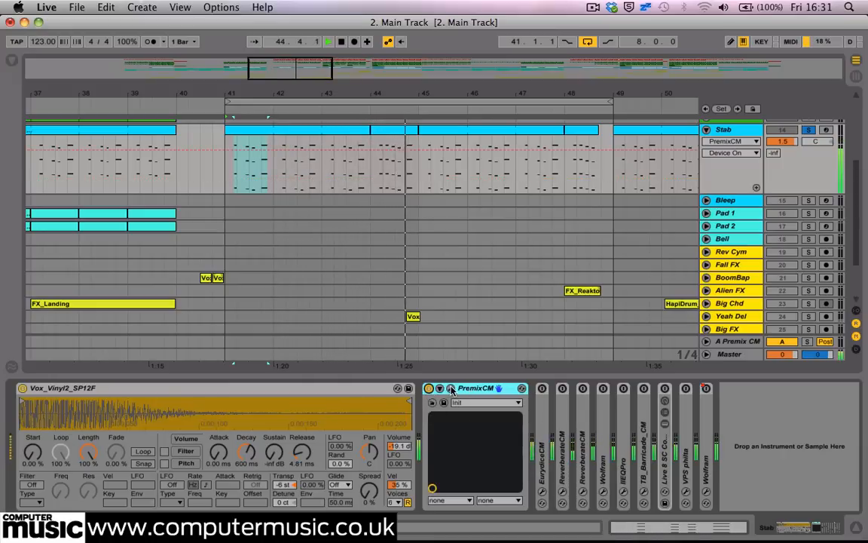
pyautogui.click(450, 389)
pyautogui.moveTo(499, 309); pyautogui.dragTo(188, 202)
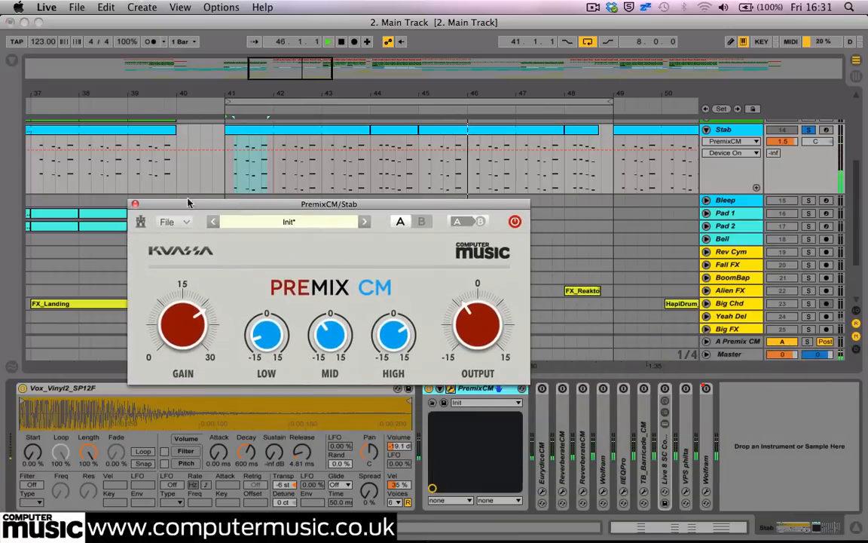
pyautogui.click(135, 204)
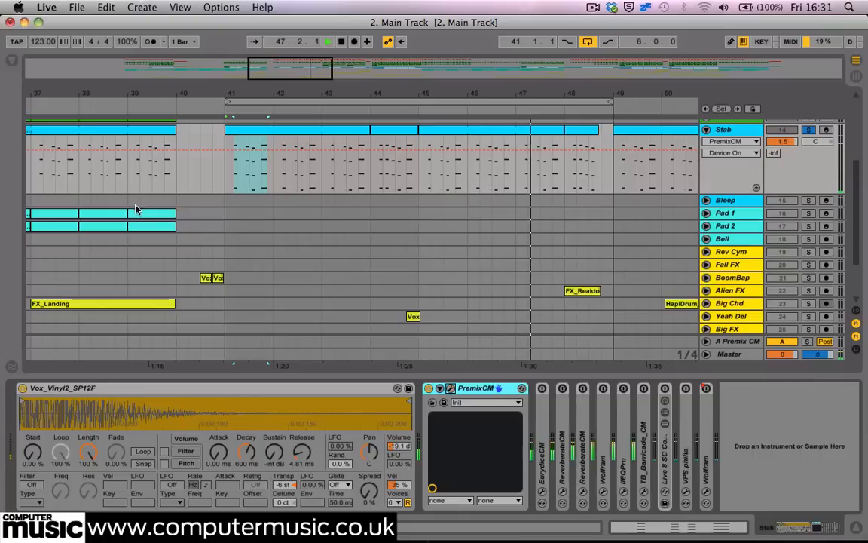
pyautogui.doubleClick(474, 389)
# - Enable EurydiceCM on the Stab track, view its CM_CrushOnly preset in the plug-in window, and fold the device
pyautogui.doubleClick(450, 399)
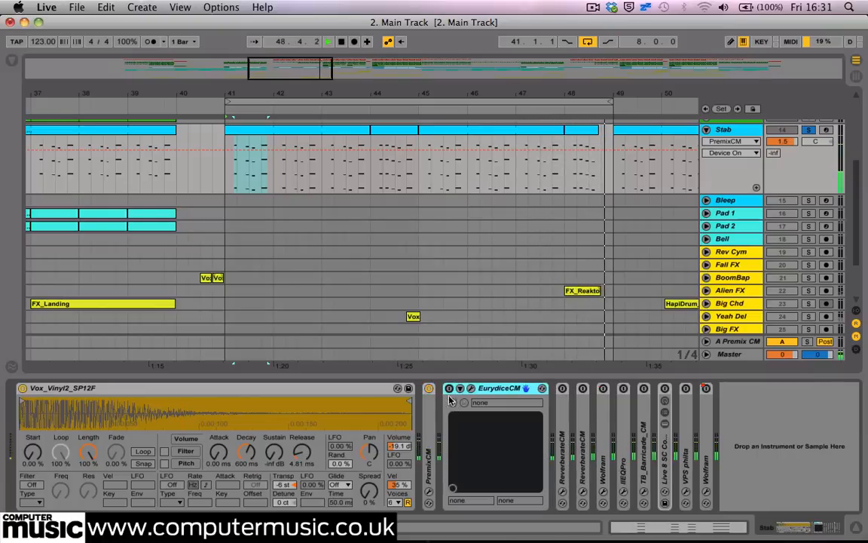
pyautogui.click(448, 389)
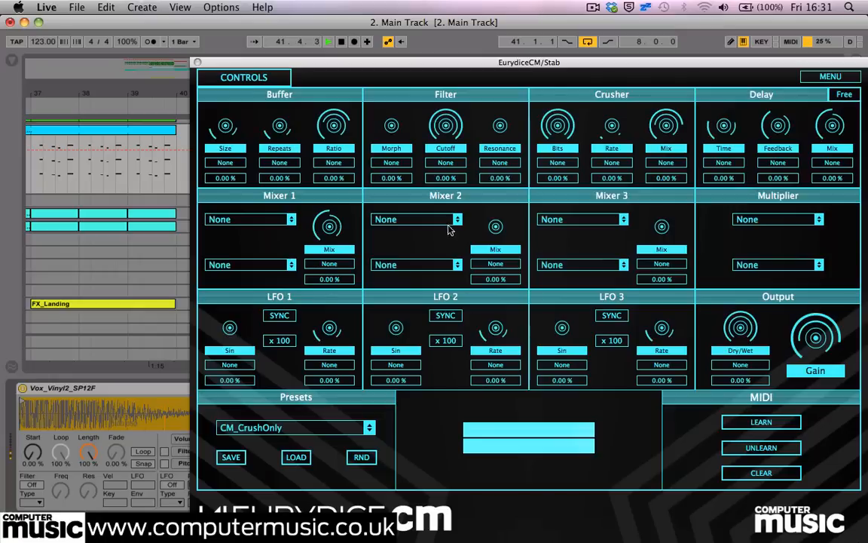
pyautogui.moveTo(418, 59); pyautogui.dragTo(309, 30)
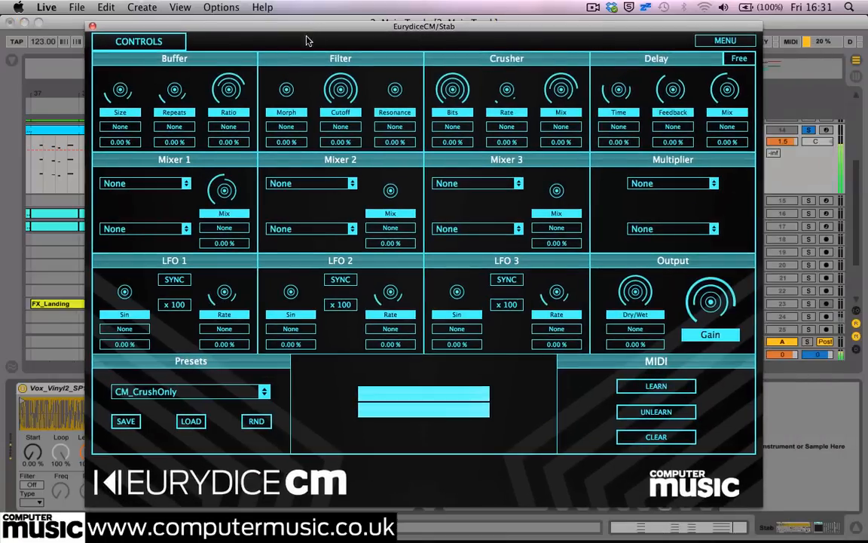
pyautogui.click(92, 27)
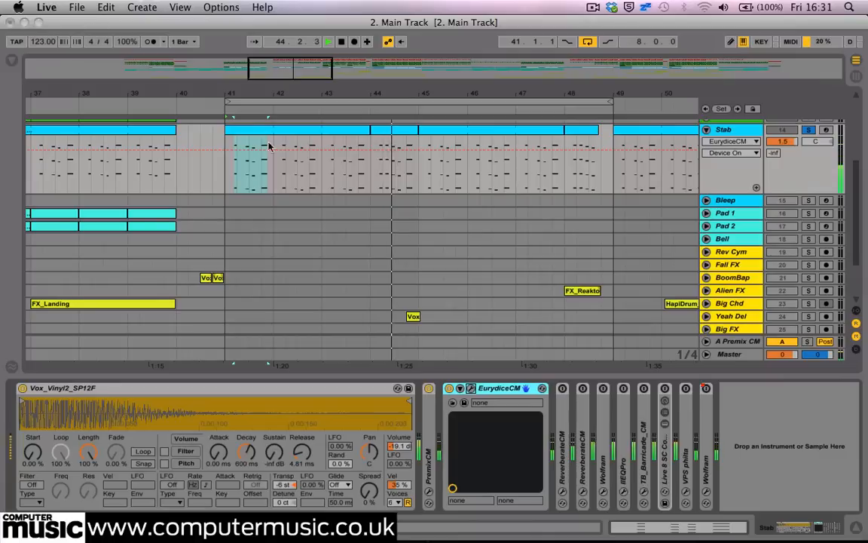
pyautogui.doubleClick(488, 389)
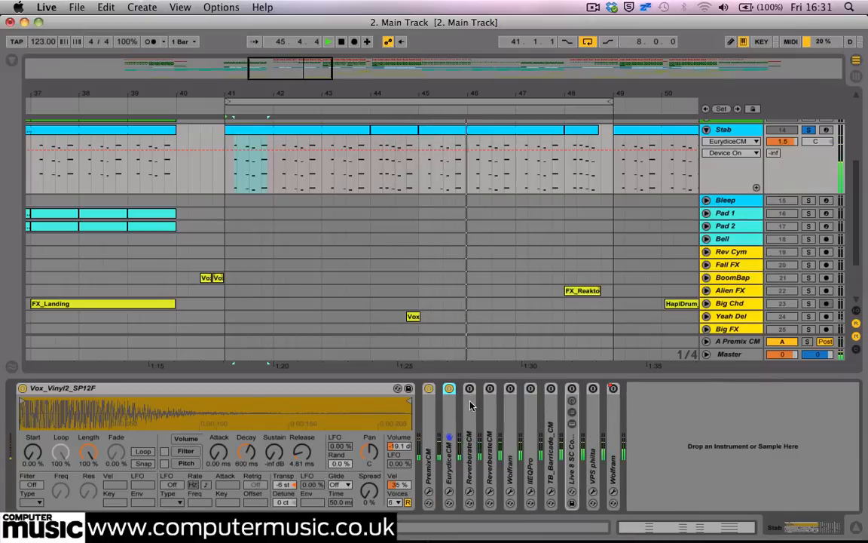
# - Enable the first ReverberateCM on the Stab track, audition and fold it, then expand and enable the second ReverberateCM
pyautogui.doubleClick(471, 405)
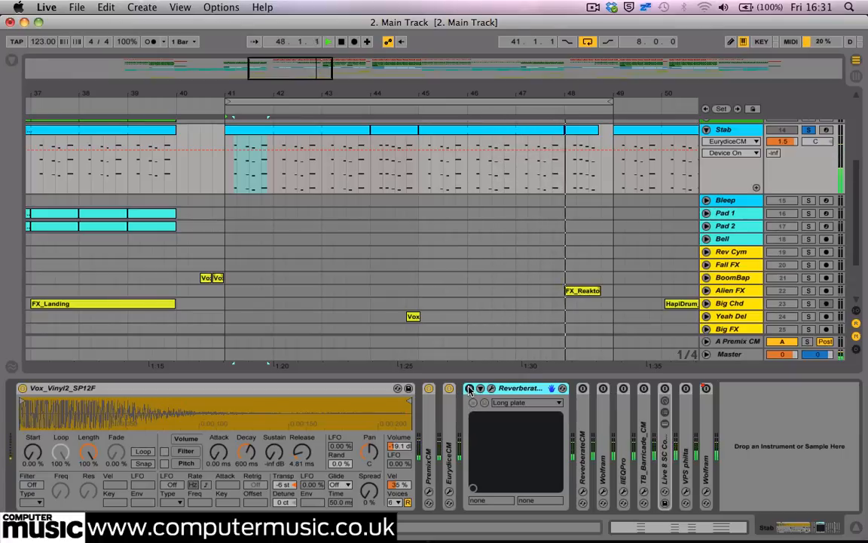
pyautogui.click(469, 389)
pyautogui.click(468, 389)
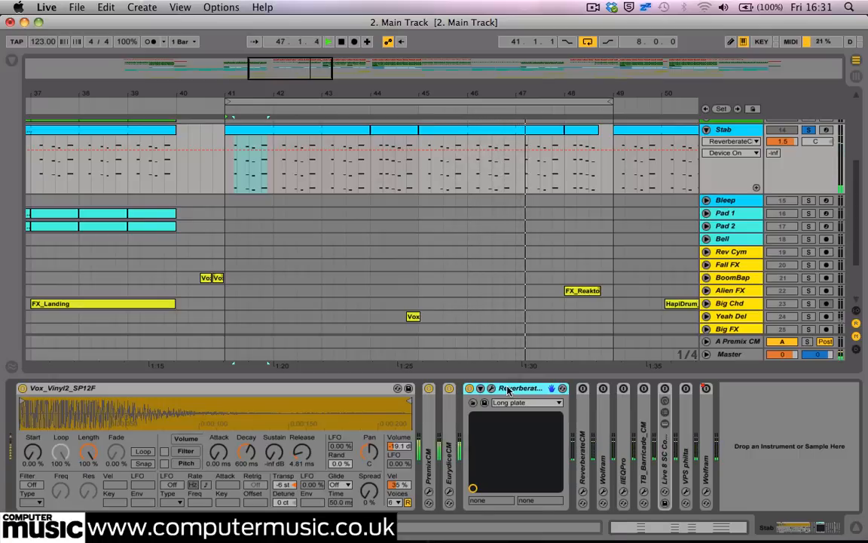
pyautogui.moveTo(508, 389); pyautogui.dragTo(596, 392)
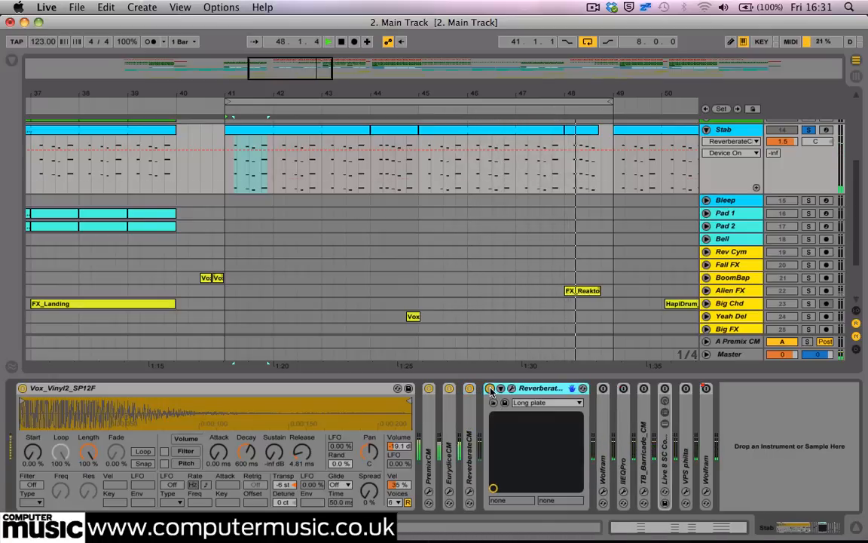
# - Fold the second ReverberateCM, enable the first Wolfram on the Stab track, view its Delay - Vocal Delay preset, and fold it
pyautogui.click(489, 389)
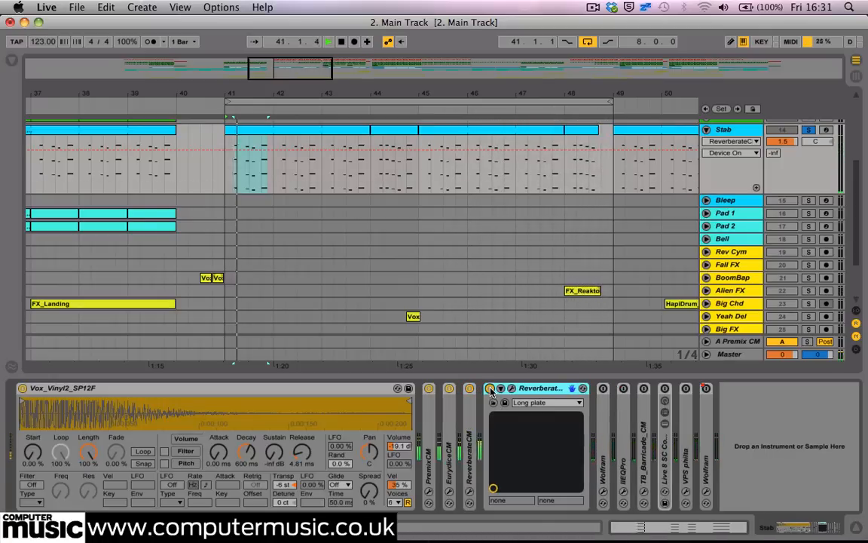
pyautogui.doubleClick(532, 389)
pyautogui.doubleClick(514, 388)
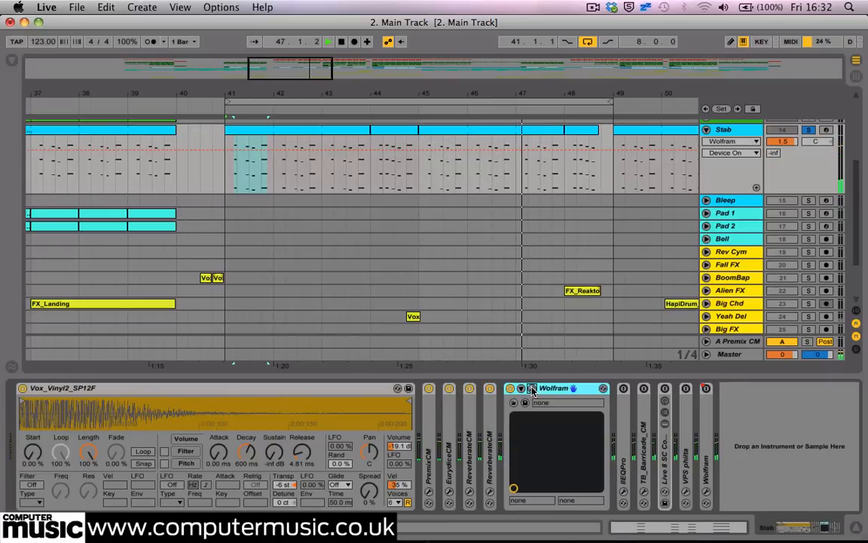
pyautogui.click(532, 389)
pyautogui.moveTo(505, 240); pyautogui.dragTo(285, 150)
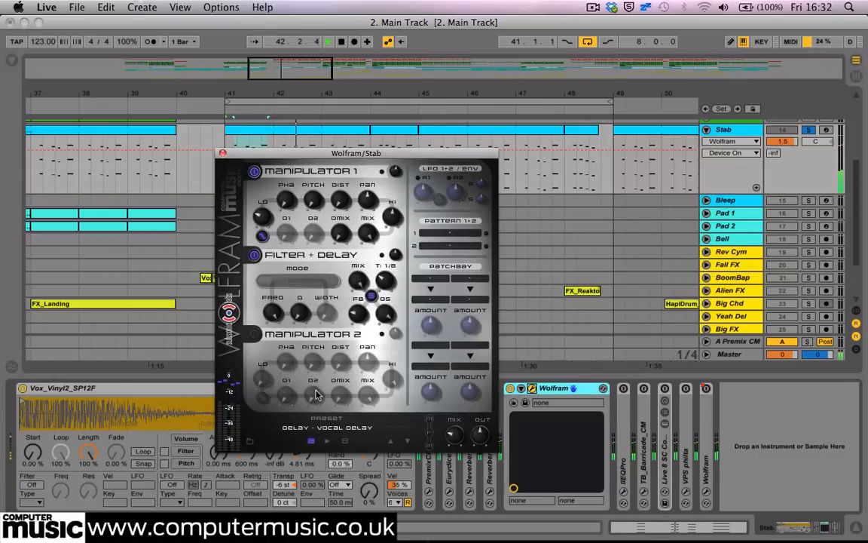
pyautogui.click(223, 153)
pyautogui.doubleClick(548, 386)
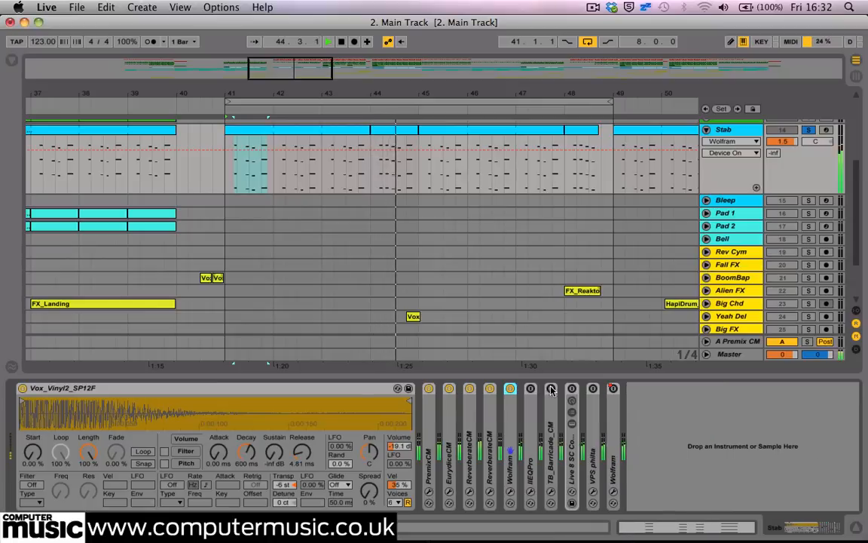
# - Enable IIEQPro on the Stab track, view its EQ curve in the plug-in window, and fold the device
pyautogui.doubleClick(530, 390)
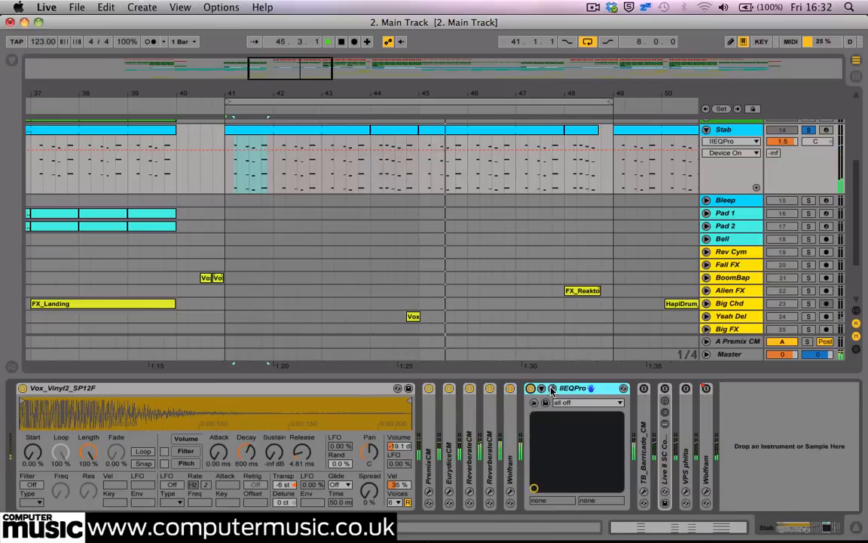
pyautogui.click(552, 387)
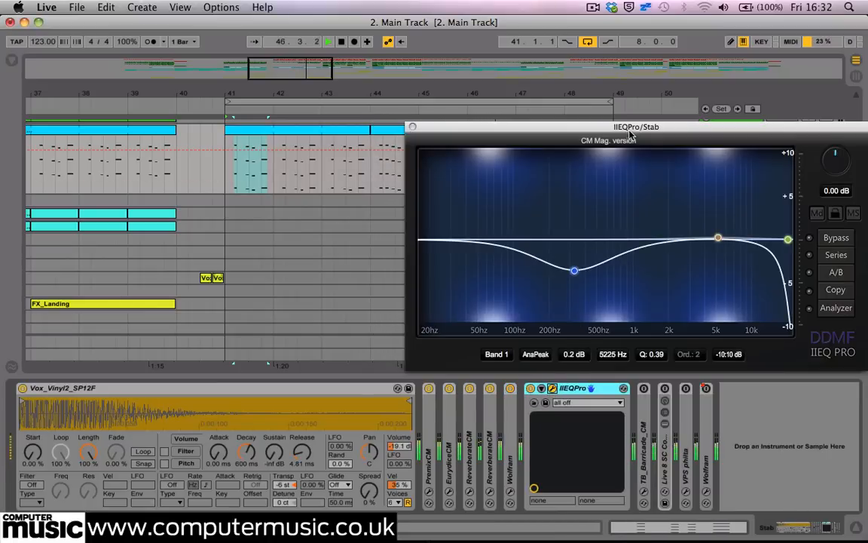
pyautogui.moveTo(630, 133); pyautogui.dragTo(467, 143)
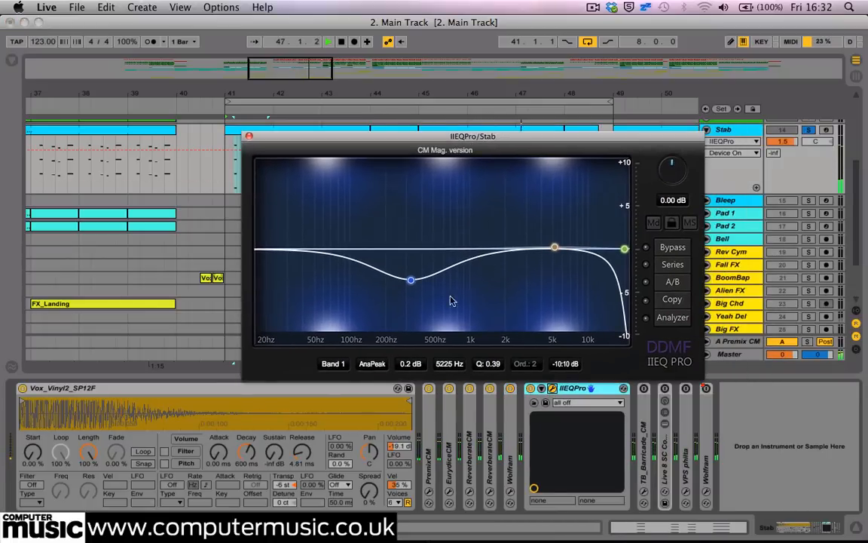
pyautogui.click(249, 138)
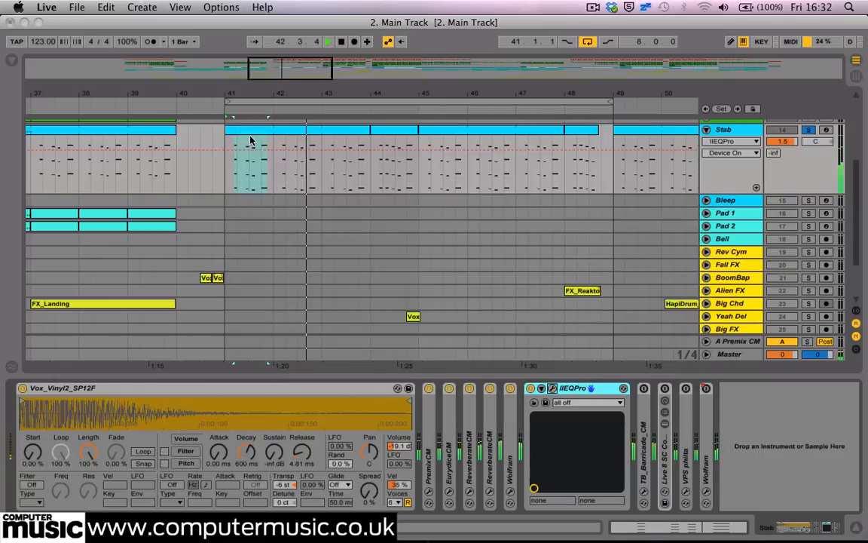
pyautogui.click(541, 388)
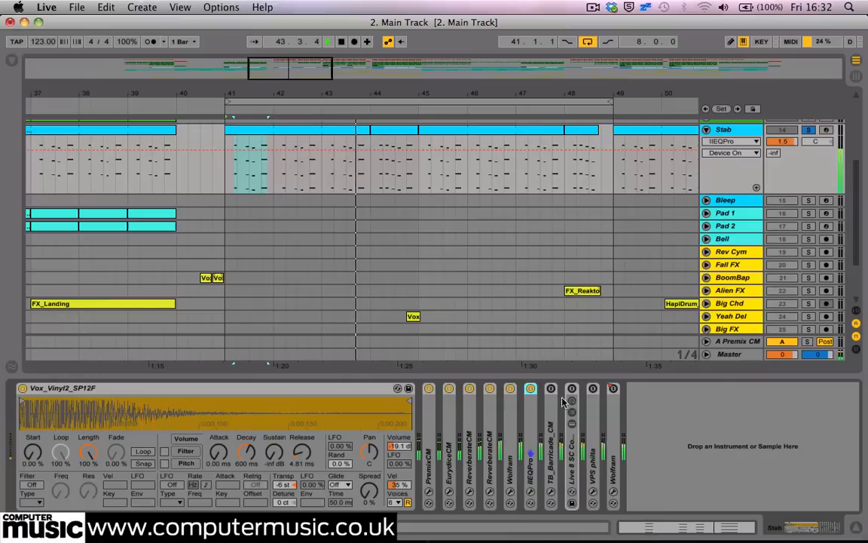
# - Enable TB_Barricade_CM on the Stab track, view its limiter settings, compare the sound with it bypassed and enabled, and fold it
pyautogui.doubleClick(548, 416)
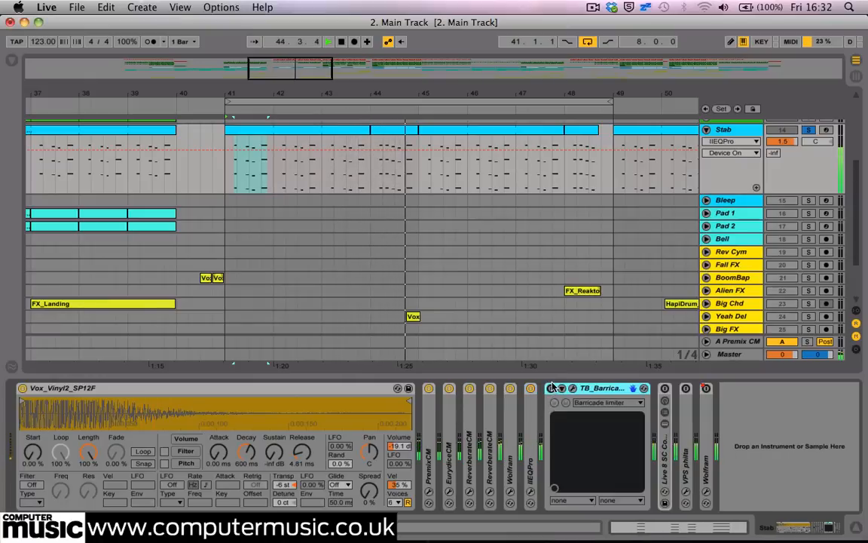
pyautogui.click(551, 388)
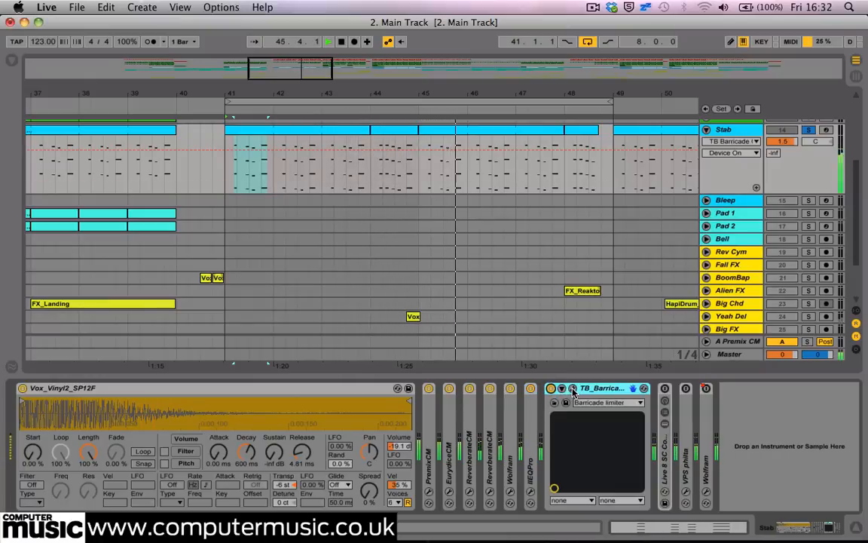
pyautogui.click(572, 388)
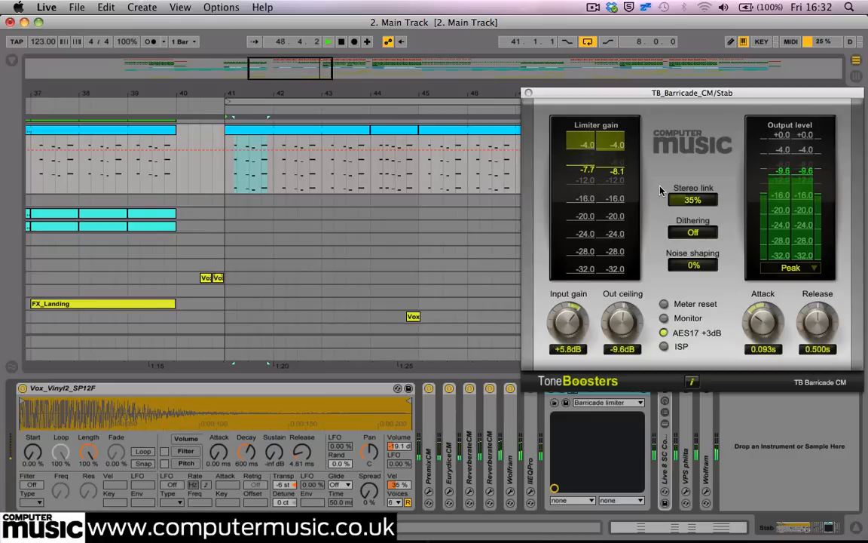
pyautogui.click(529, 93)
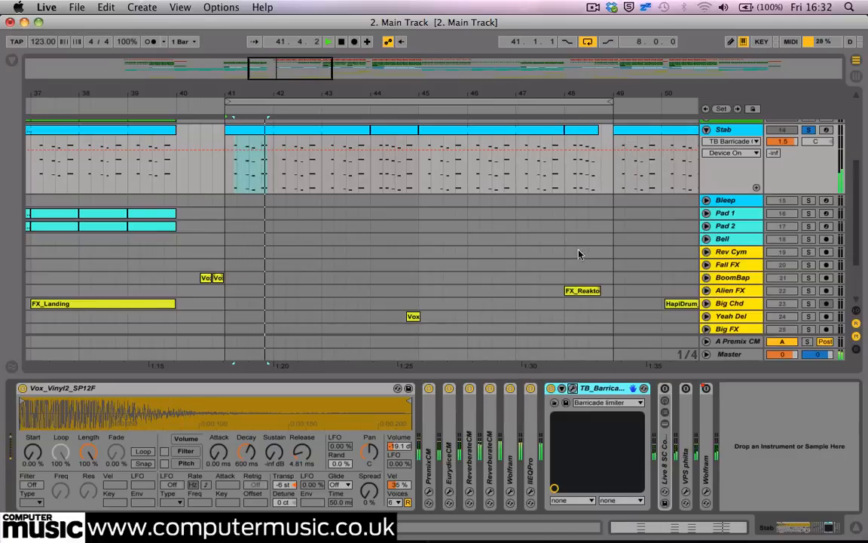
pyautogui.click(550, 389)
pyautogui.click(551, 389)
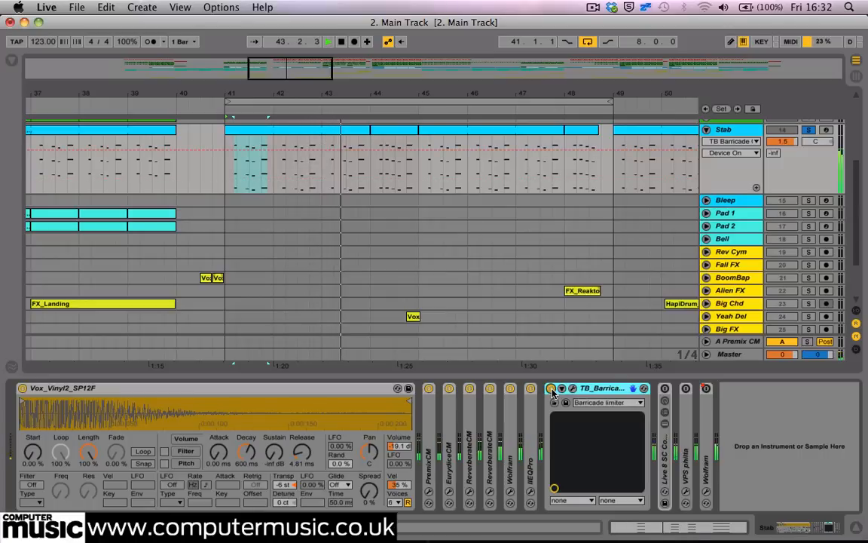
pyautogui.doubleClick(596, 389)
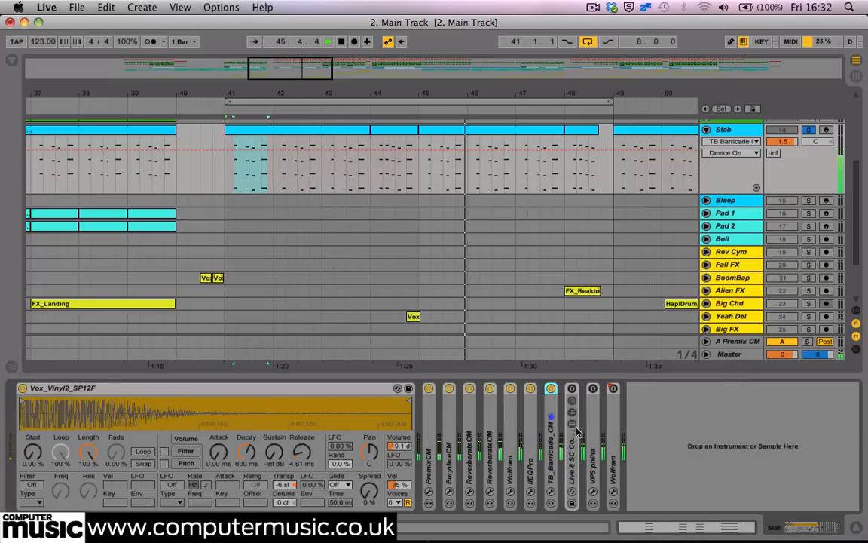
# - Enable the Live 8 SC Comp 01 rack on the Stab track, view its Compressor's KICK sidechain settings, and fold the rack
pyautogui.doubleClick(575, 411)
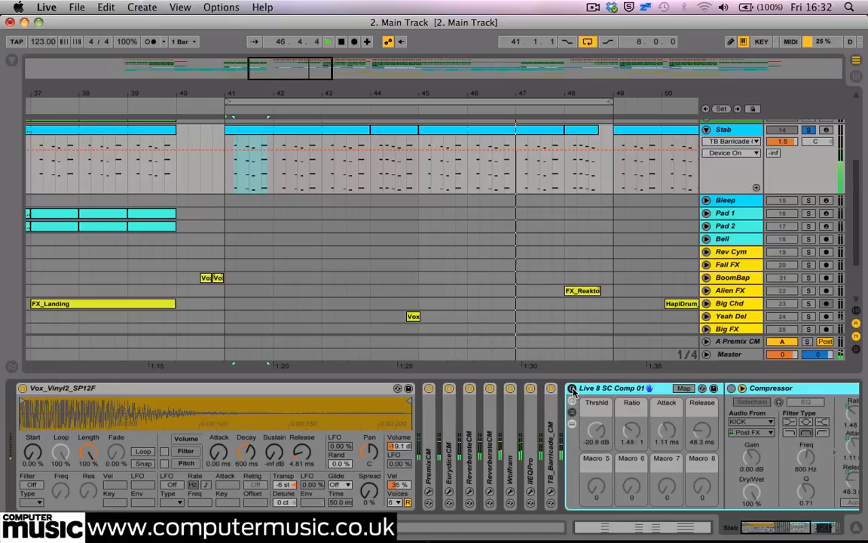
pyautogui.click(572, 389)
pyautogui.moveTo(756, 529); pyautogui.dragTo(788, 531)
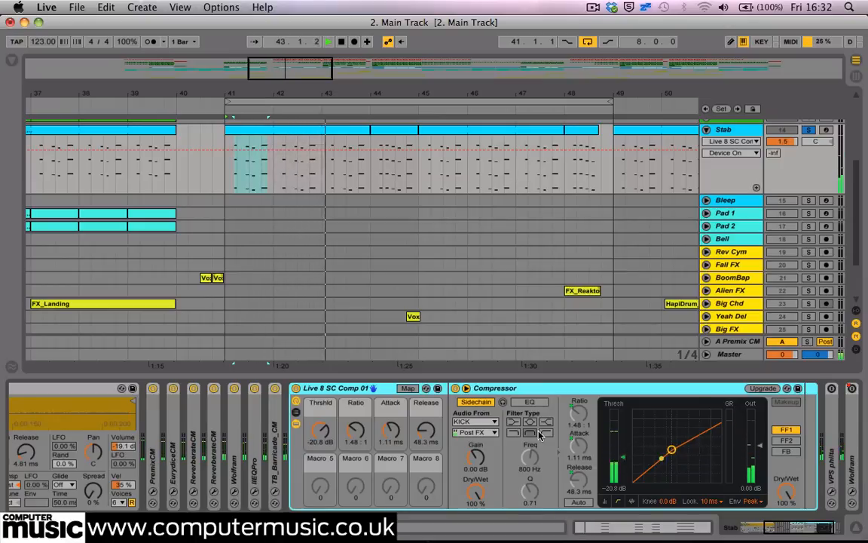
pyautogui.doubleClick(319, 390)
# - Enable VPS philta on the Stab track, view its high-pass filter settings in the plug-in window, and fold the device
pyautogui.doubleClick(322, 413)
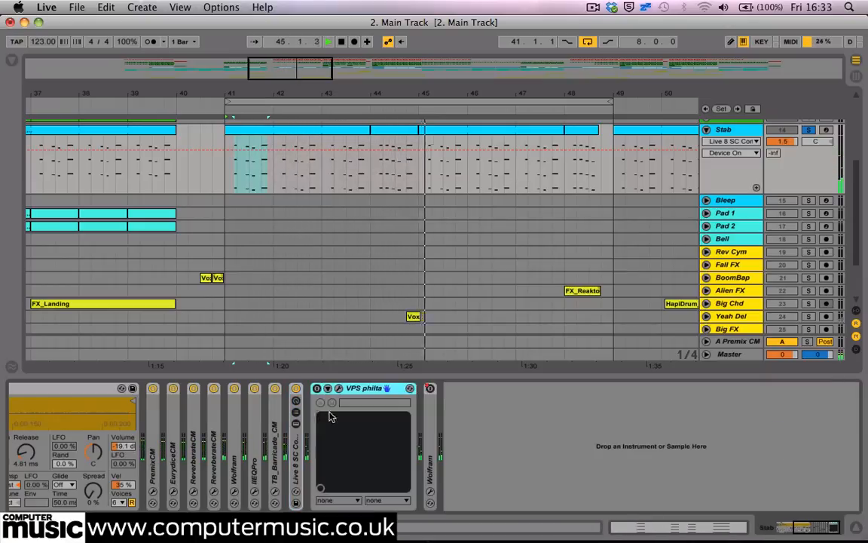
pyautogui.click(338, 388)
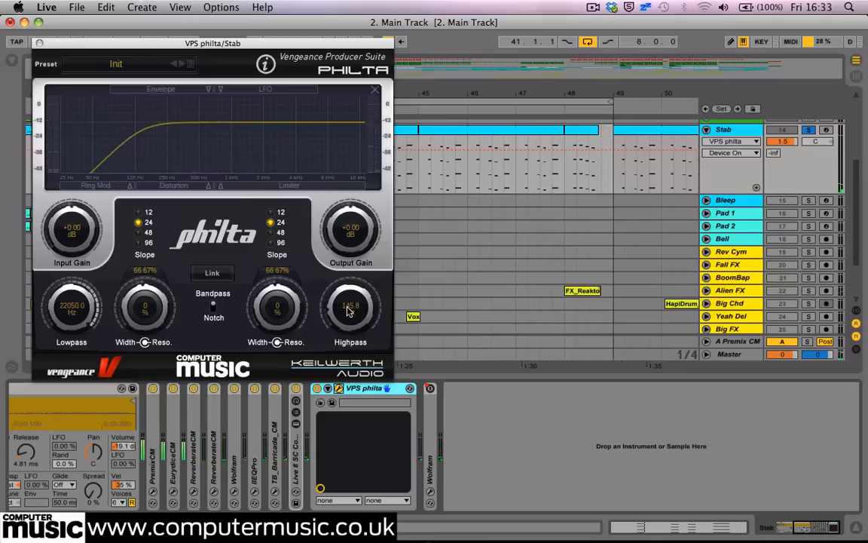
pyautogui.click(40, 43)
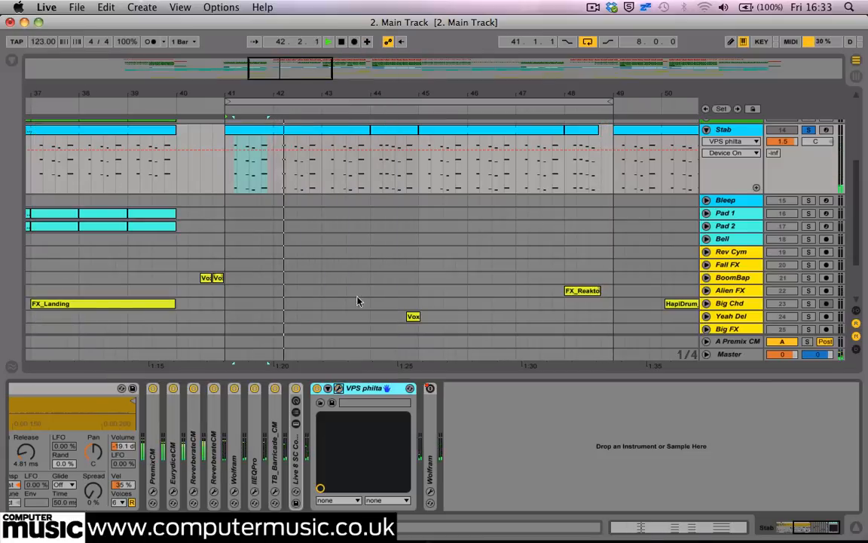
pyautogui.doubleClick(367, 390)
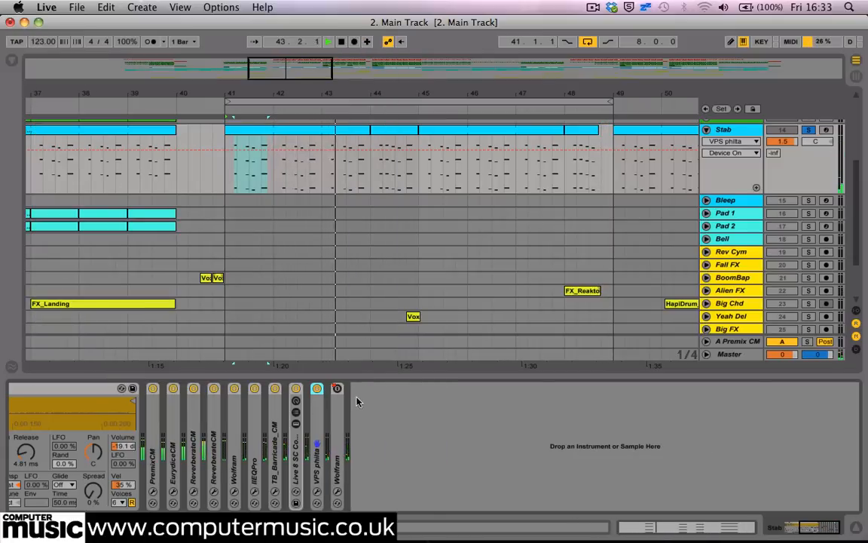
# - Expand the last Wolfram device in the Stab chain, unsolo the Stab track and collapse it in the arrangement
pyautogui.doubleClick(332, 407)
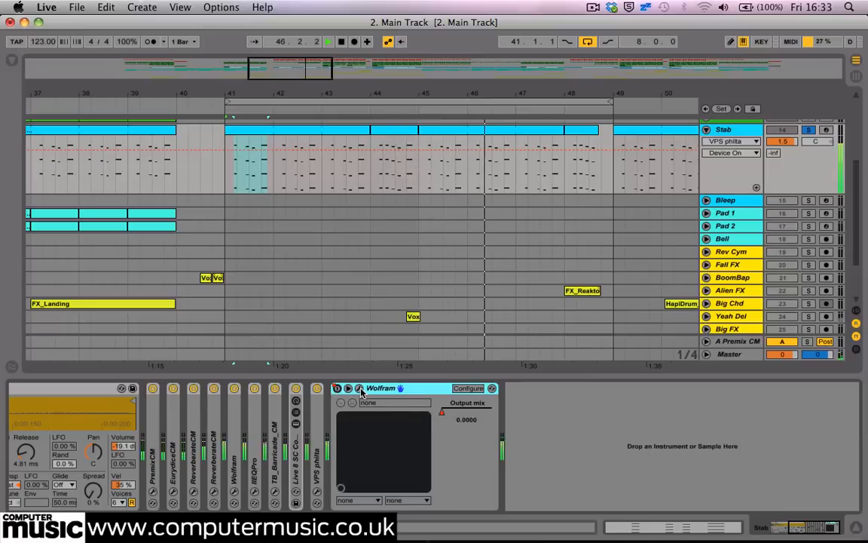
pyautogui.moveTo(327, 93); pyautogui.dragTo(327, 65)
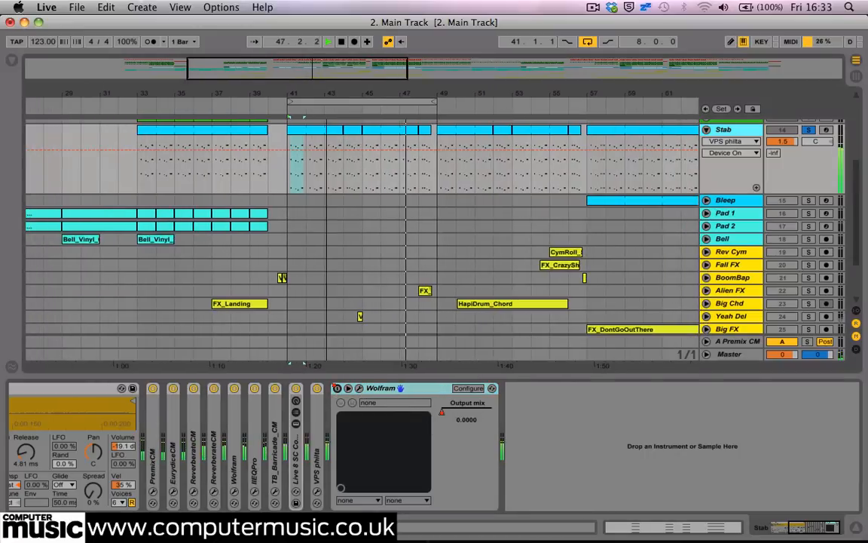
pyautogui.scroll(5, 424, 241)
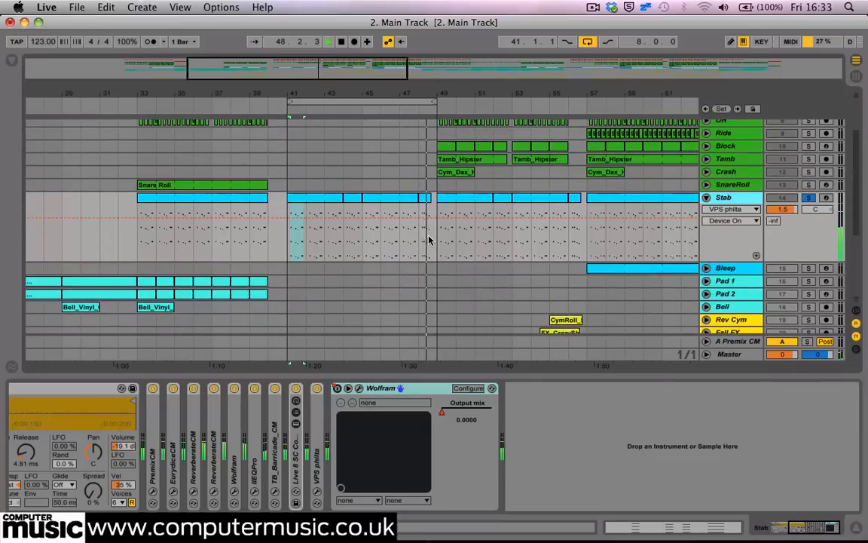
pyautogui.click(808, 197)
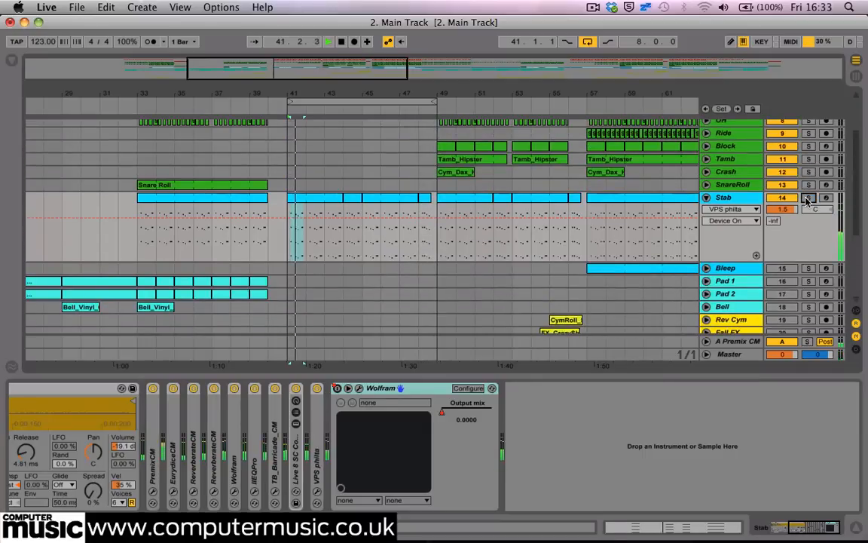
pyautogui.click(705, 197)
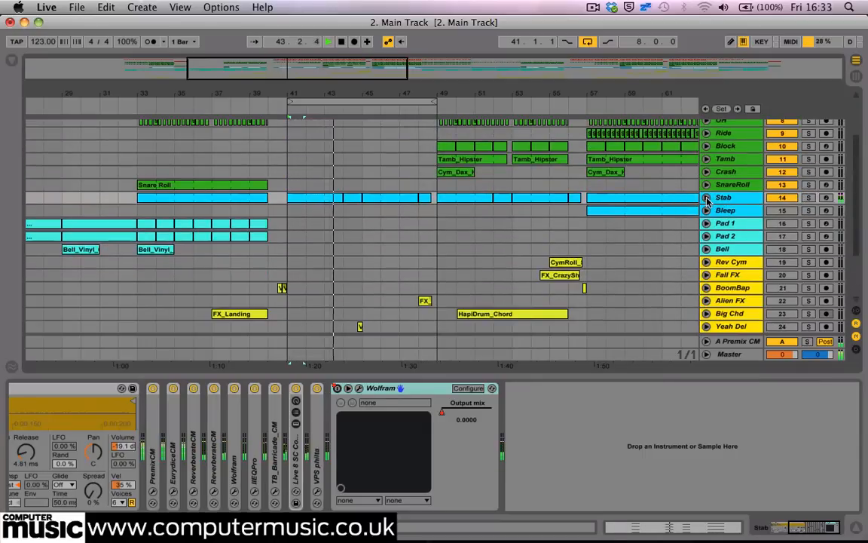
pyautogui.scroll(4, 560, 199)
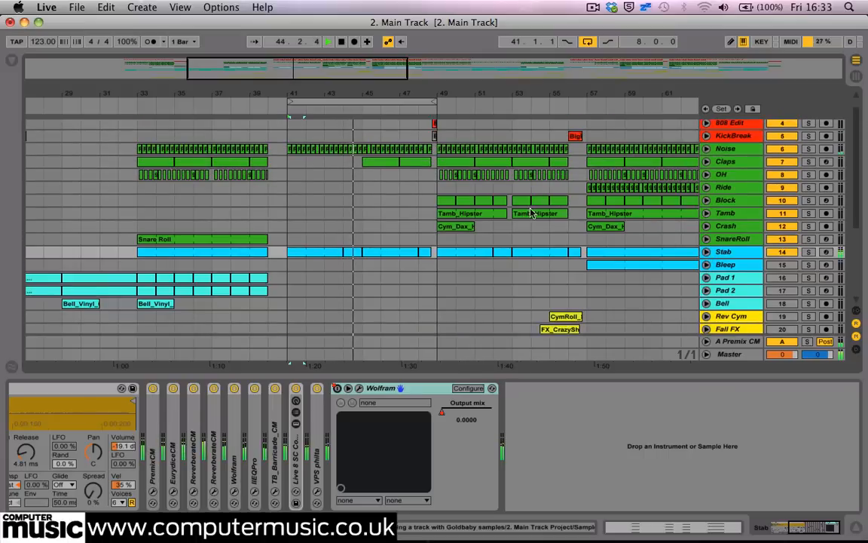
# - Solo the Stab track and unfold it in the arrangement to show the notes in its clips
pyautogui.scroll(-2, 480, 238)
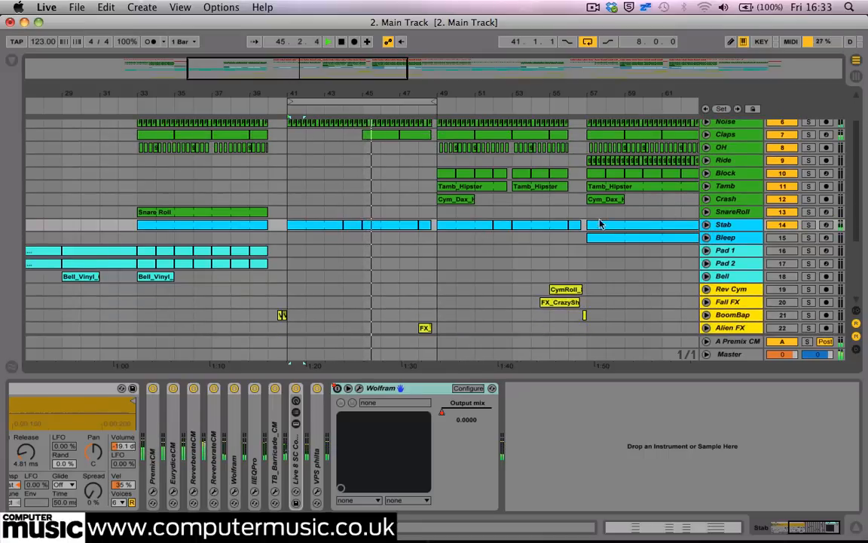
pyautogui.click(809, 225)
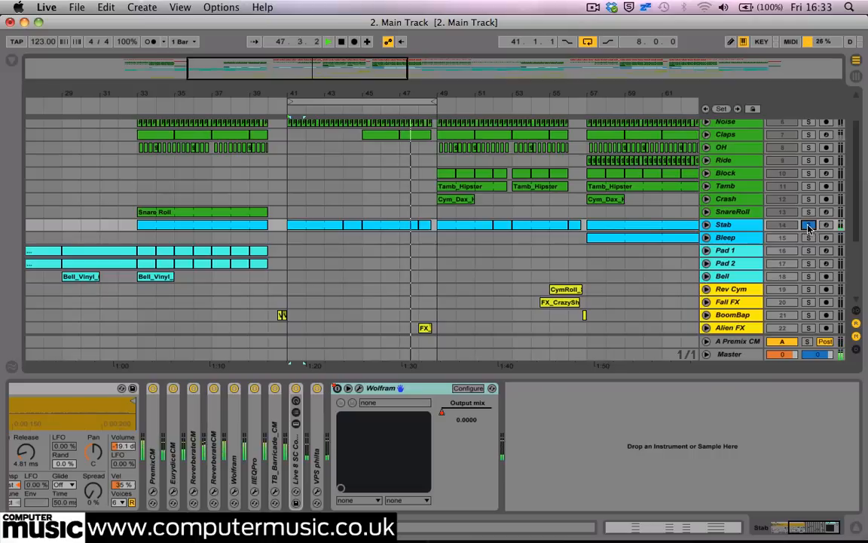
pyautogui.click(731, 226)
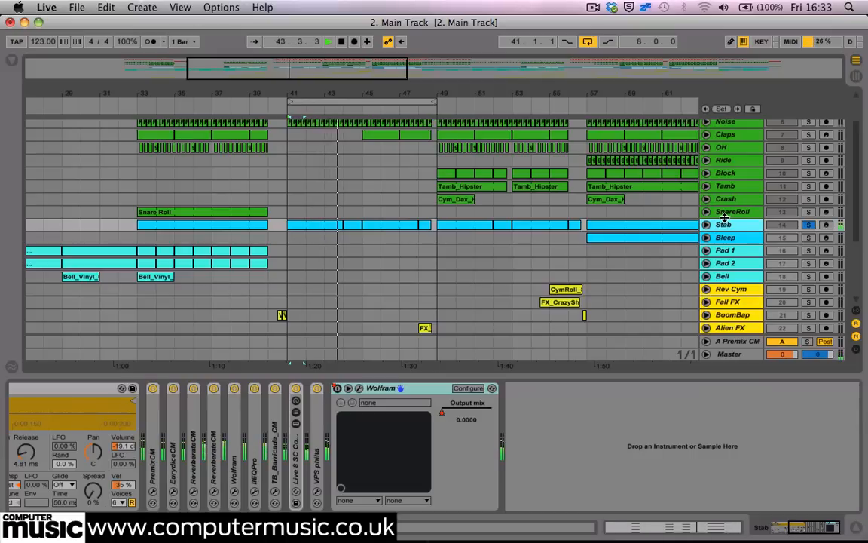
pyautogui.click(706, 226)
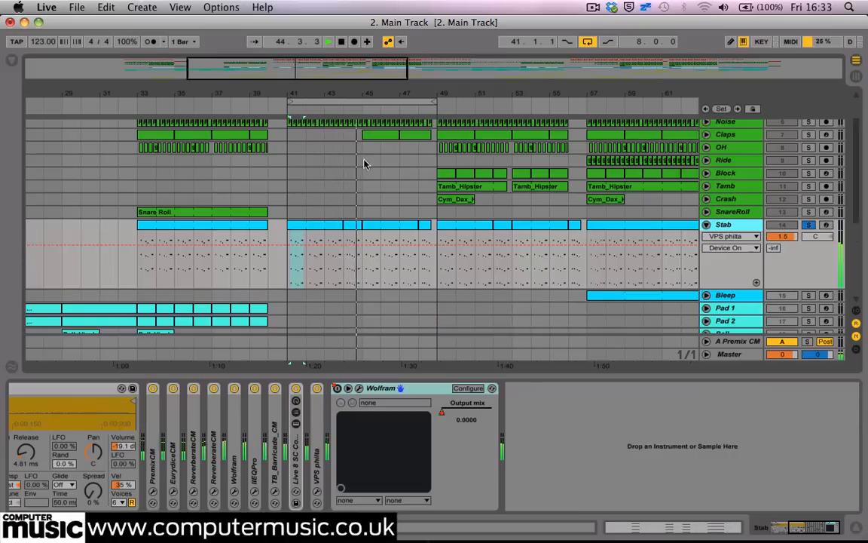
# - Open the Stab clips starting at bars 41 and 44 in the note editor to compare their patterns
pyautogui.moveTo(351, 95); pyautogui.dragTo(354, 203)
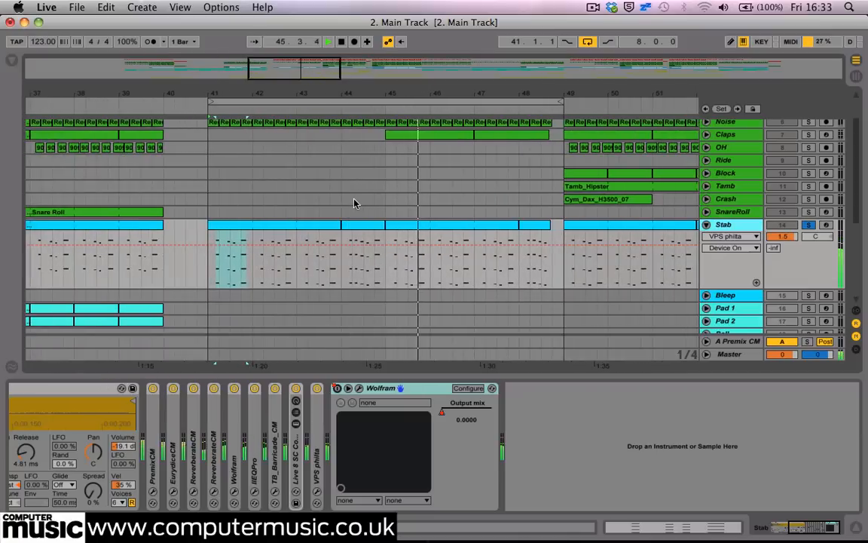
pyautogui.click(361, 226)
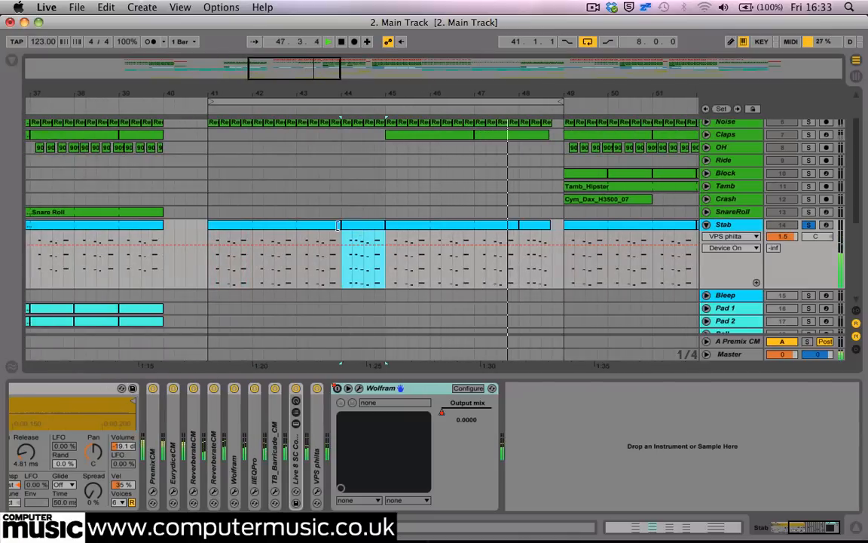
pyautogui.click(316, 226)
pyautogui.doubleClick(320, 228)
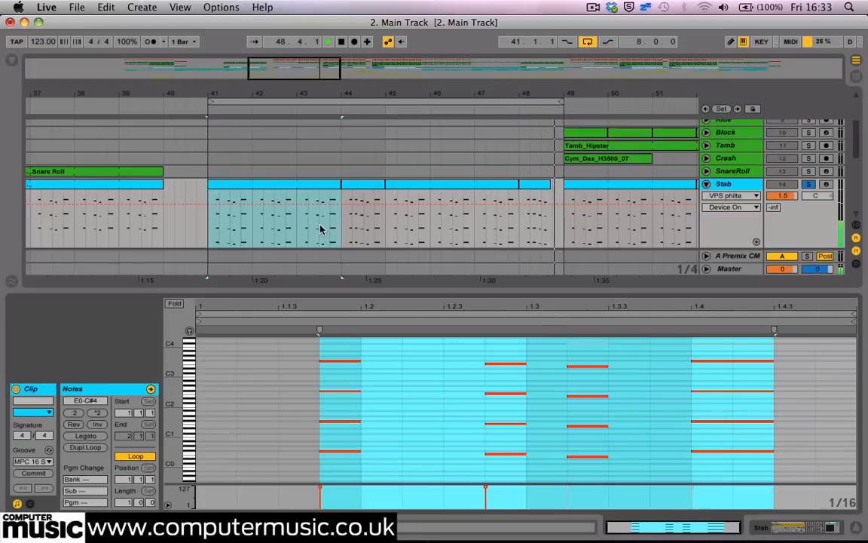
pyautogui.click(362, 190)
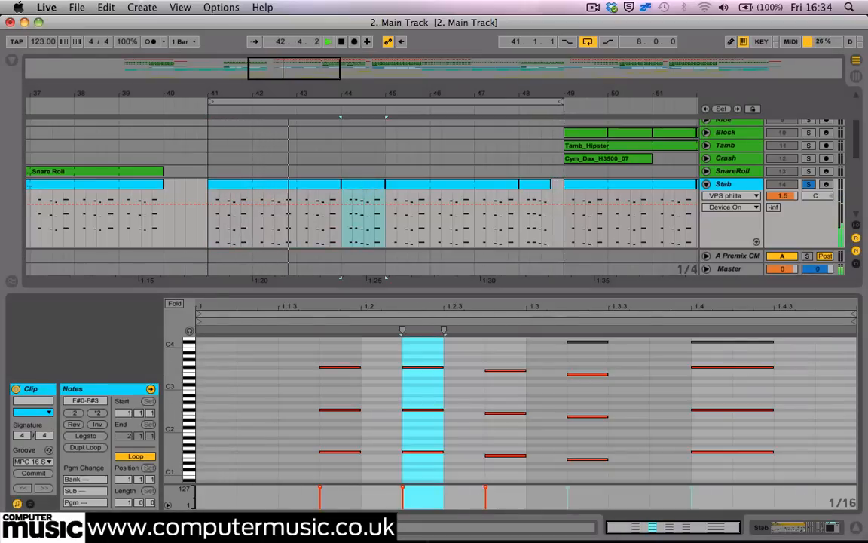
# - Unsolo the Stab track and restart playback from bar 57
pyautogui.click(812, 185)
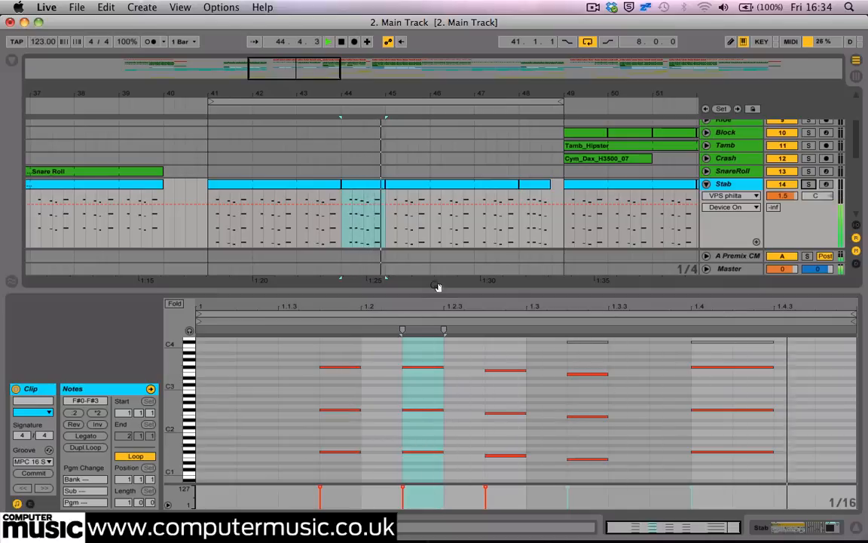
pyautogui.moveTo(444, 93); pyautogui.dragTo(301, 96)
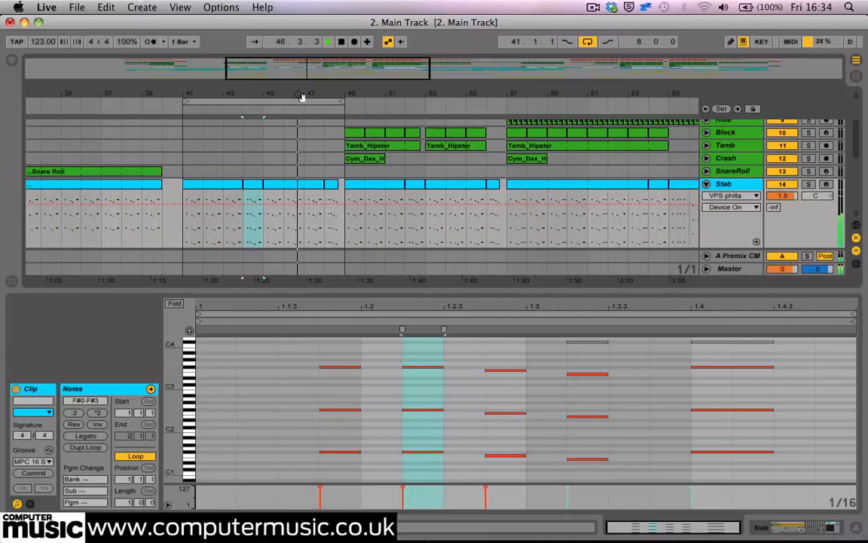
pyautogui.press('space')
pyautogui.click(505, 225)
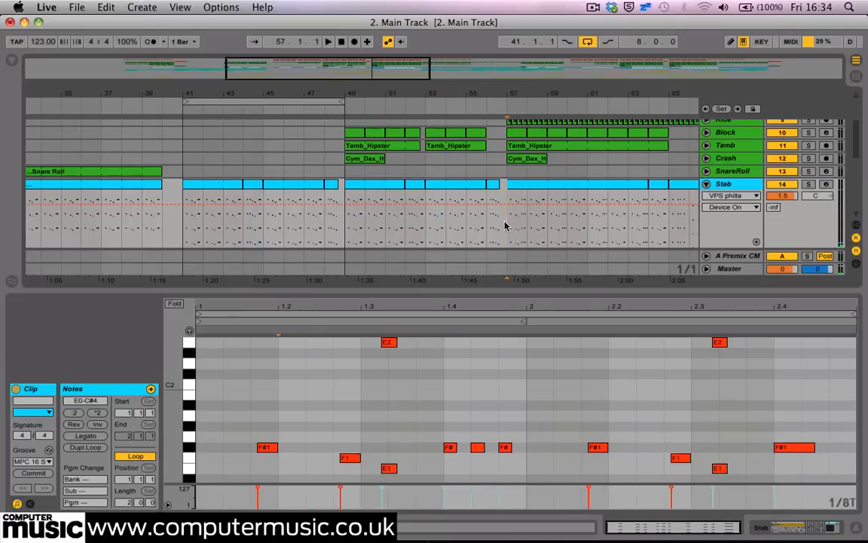
pyautogui.press('space')
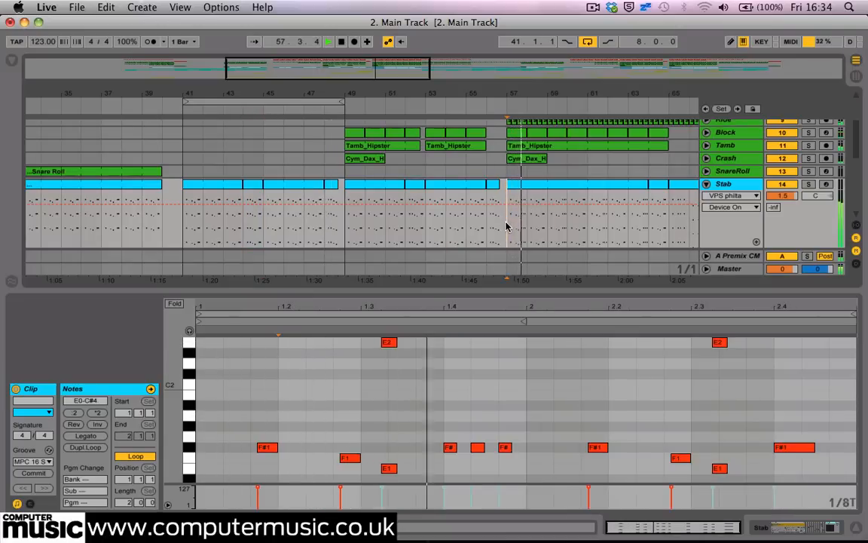
# - Select the Stab clip starting at bar 57 and examine all its stacked octave notes in the note editor
pyautogui.moveTo(561, 91); pyautogui.dragTo(345, 91)
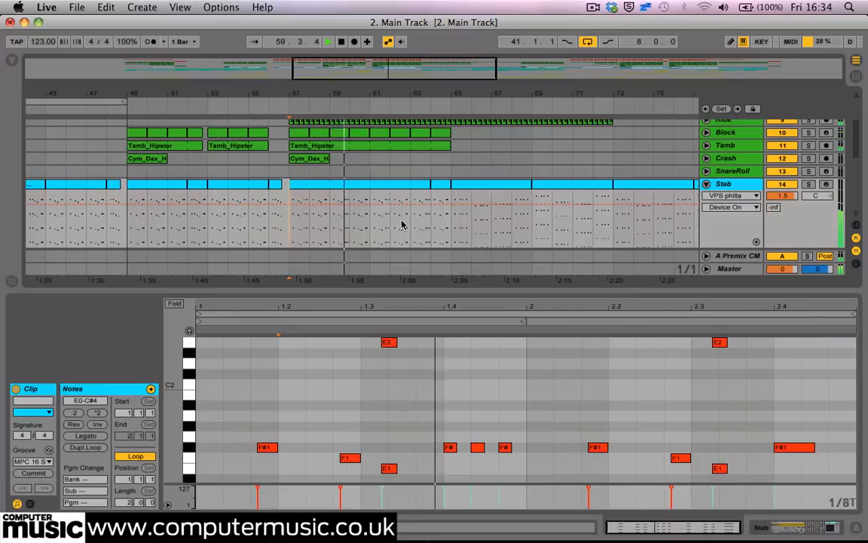
pyautogui.click(343, 194)
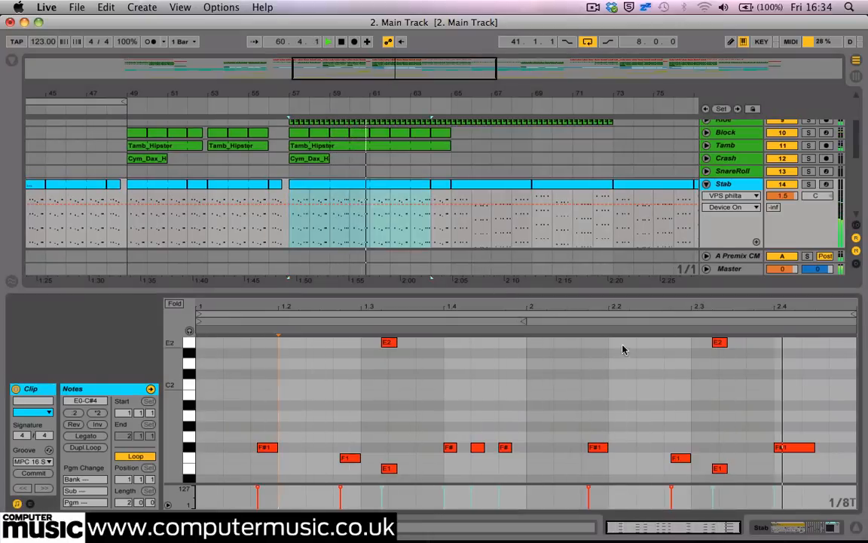
pyautogui.scroll(-1, 505, 397)
pyautogui.hotkey('shift', 'Up')
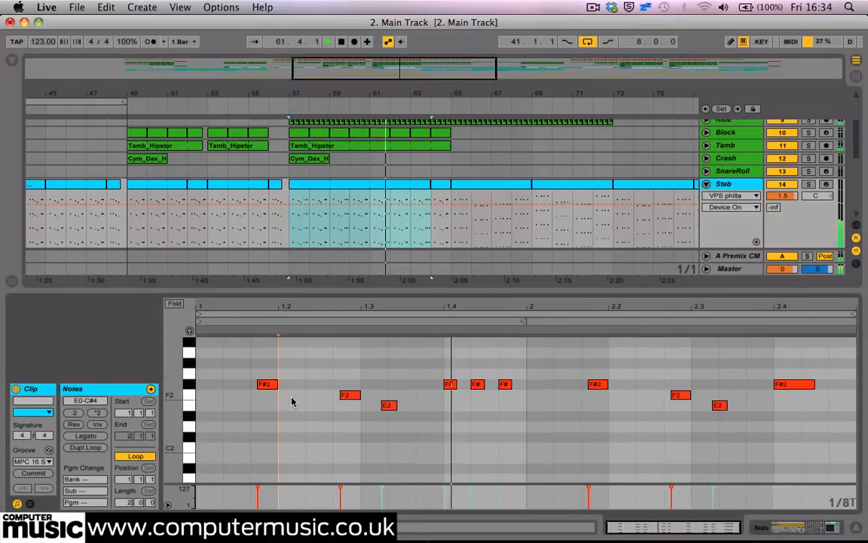
pyautogui.moveTo(177, 407); pyautogui.dragTo(190, 406)
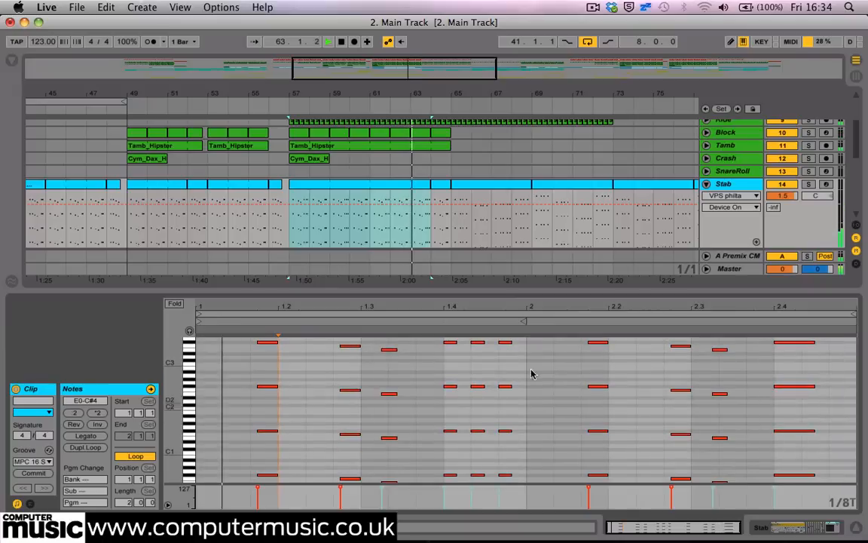
# - Fold the Stab track, then activate the Bleep track and loop playback over its clip from bar 57 to 65
pyautogui.click(706, 185)
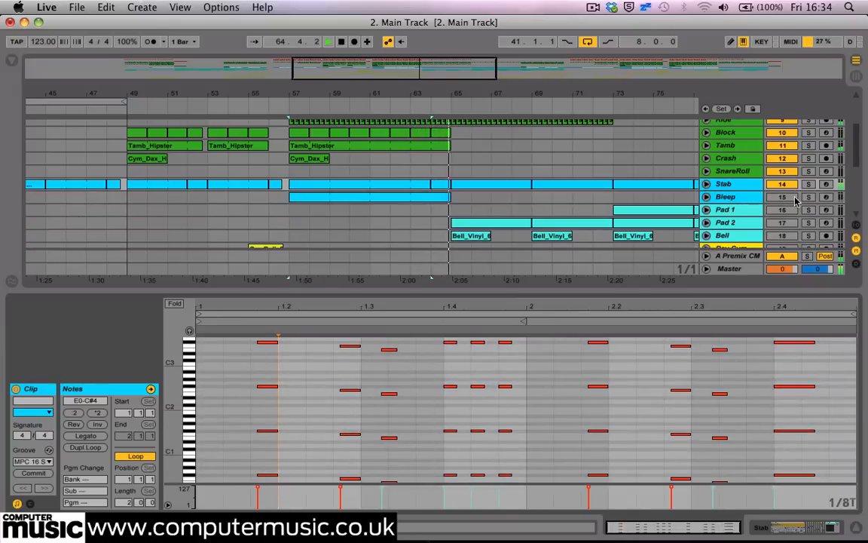
pyautogui.press('space')
pyautogui.click(382, 198)
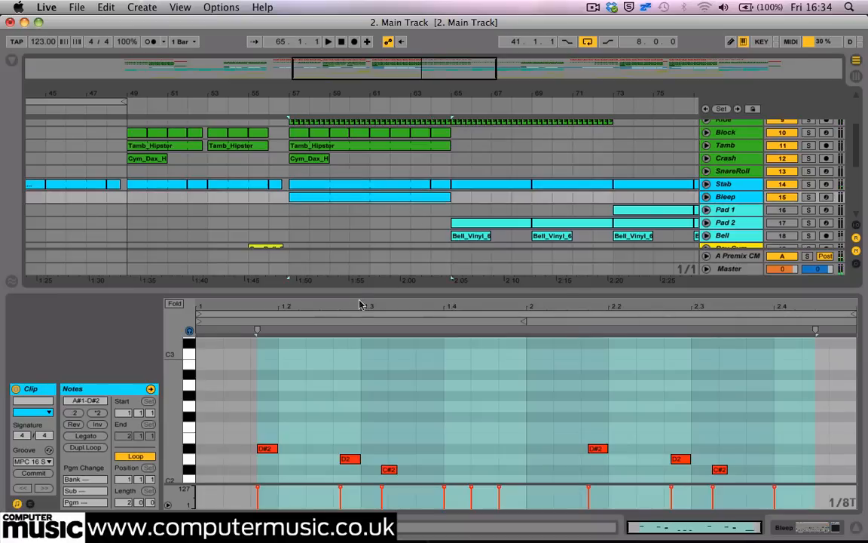
pyautogui.press('super+l')
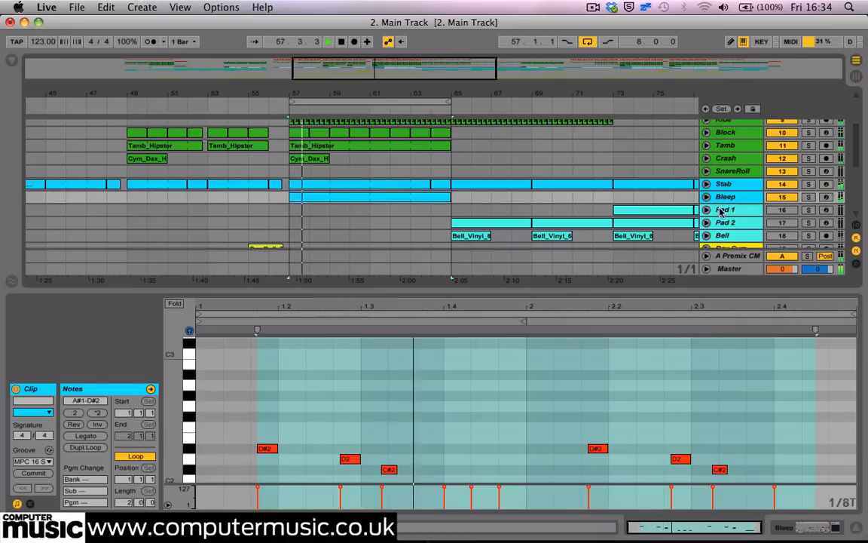
# - Solo the Bleep track and examine the notes of its clip in the note editor
pyautogui.click(808, 196)
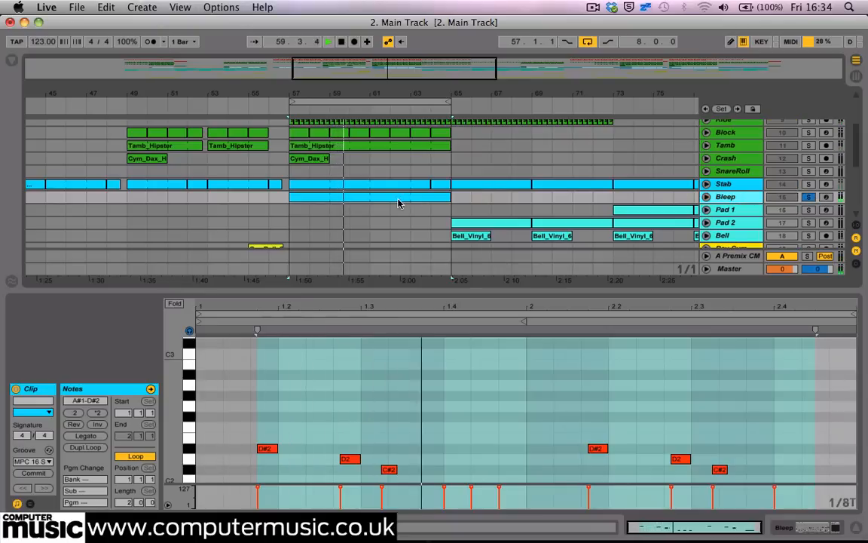
pyautogui.click(499, 337)
pyautogui.scroll(-5, 461, 388)
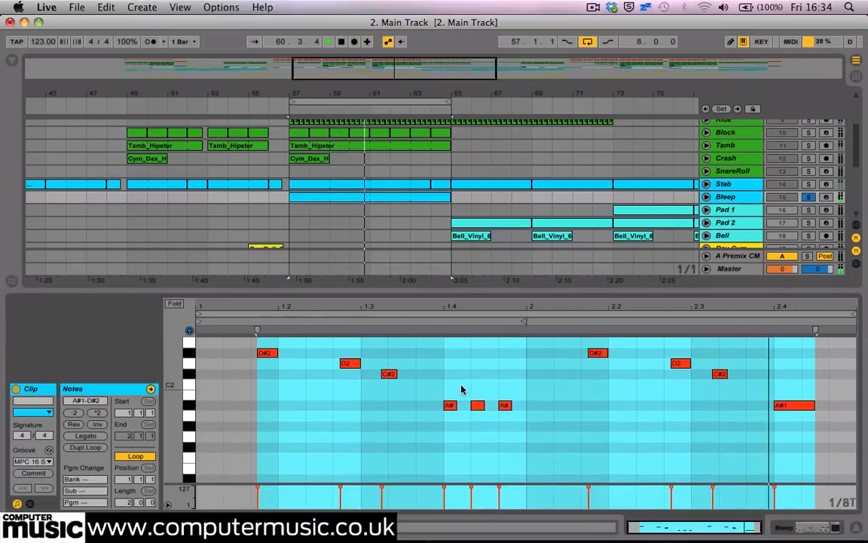
pyautogui.scroll(2, 461, 387)
pyautogui.moveTo(176, 411); pyautogui.dragTo(143, 410)
# - Inspect the Wolfram effect in the Bleep track's device chain, close its window and unsolo the track
pyautogui.click(748, 202)
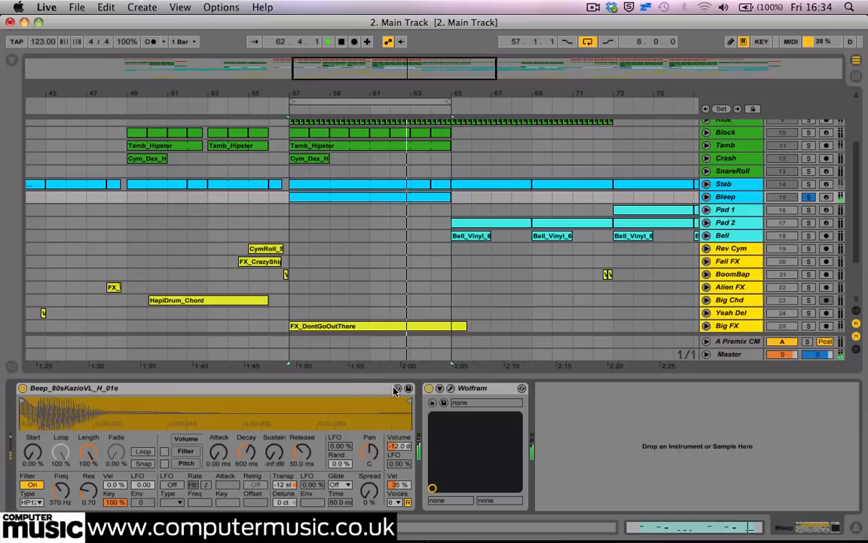
pyautogui.click(451, 387)
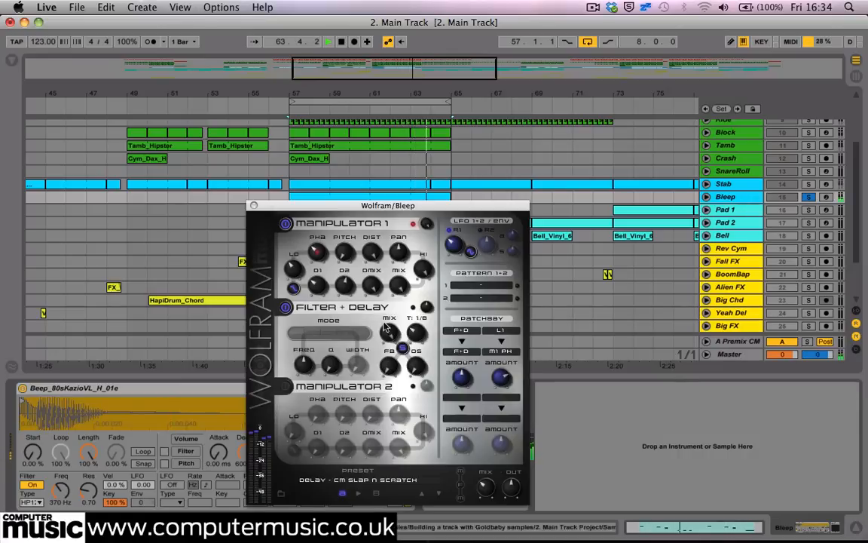
pyautogui.moveTo(306, 200); pyautogui.dragTo(292, 153)
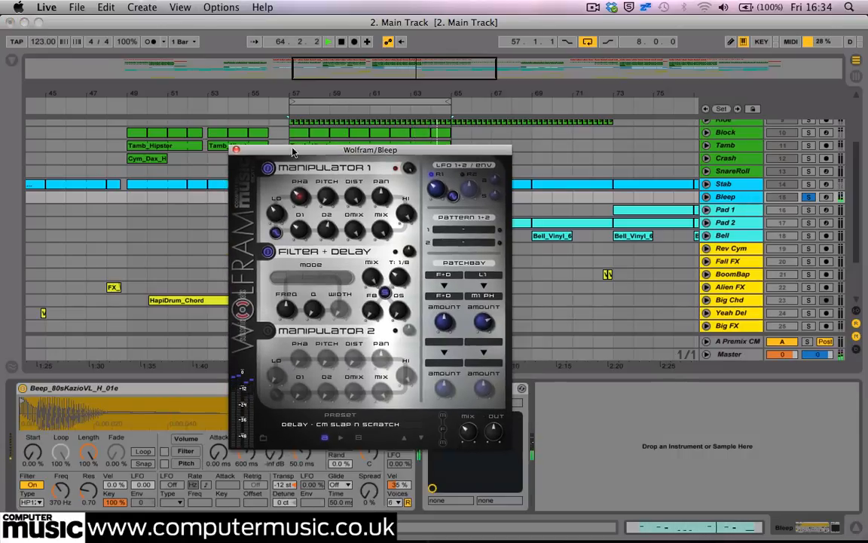
pyautogui.click(235, 151)
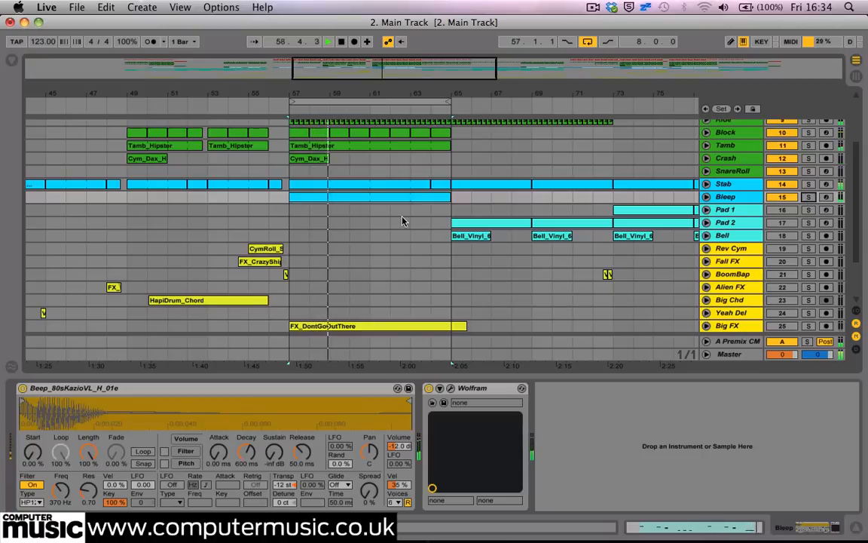
# - Stop playback and extend the arrangement loop to cover bars 41 to 73
pyautogui.scroll(-2, 361, 194)
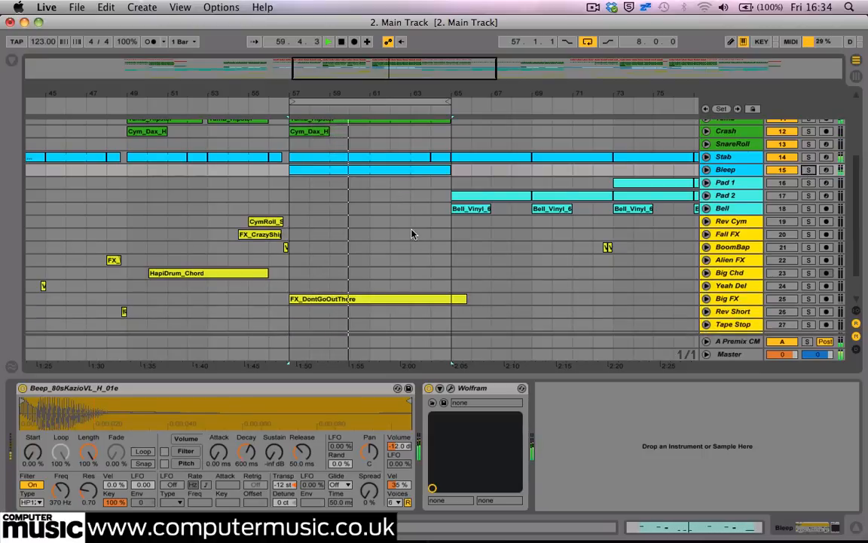
pyautogui.scroll(5, 412, 234)
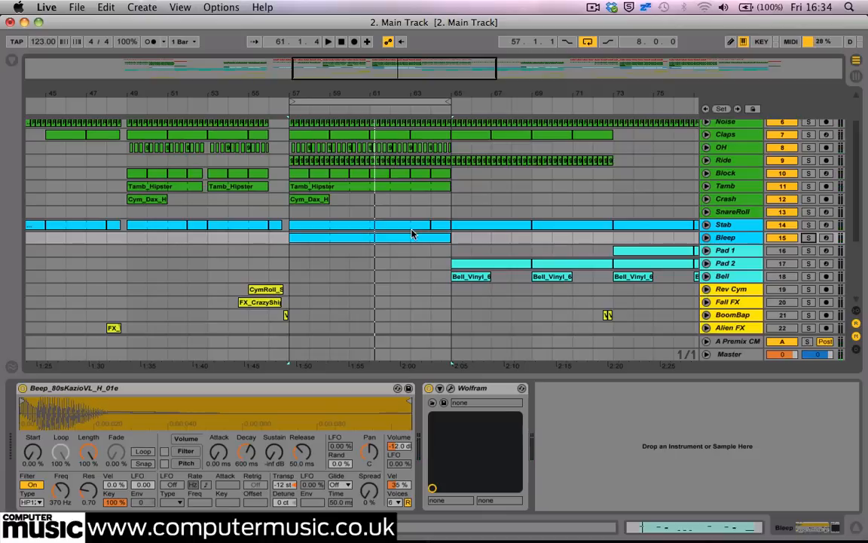
pyautogui.moveTo(357, 96); pyautogui.dragTo(396, 64)
pyautogui.scroll(3, 437, 233)
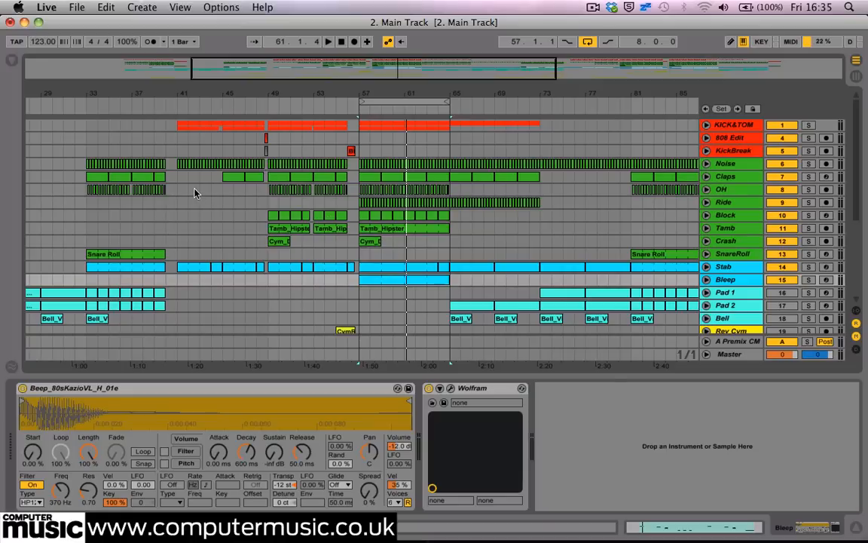
pyautogui.moveTo(360, 101); pyautogui.dragTo(178, 101)
pyautogui.moveTo(446, 105); pyautogui.dragTo(539, 101)
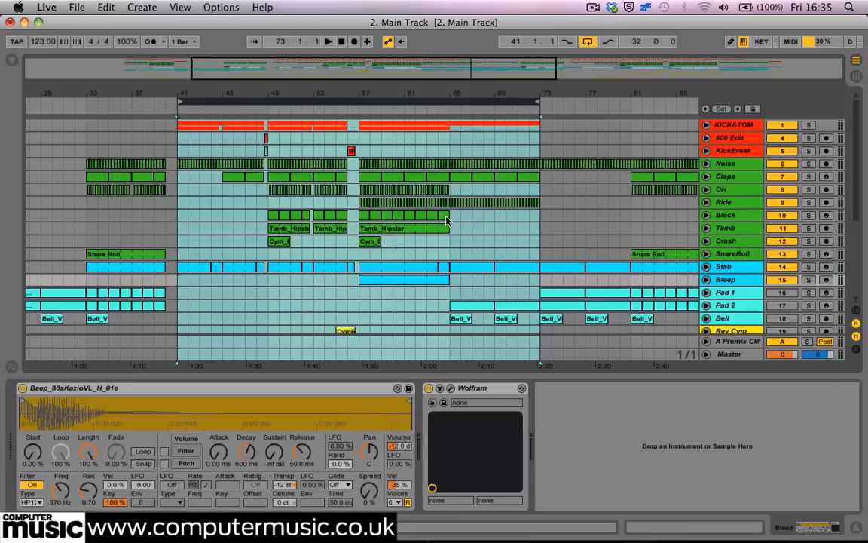
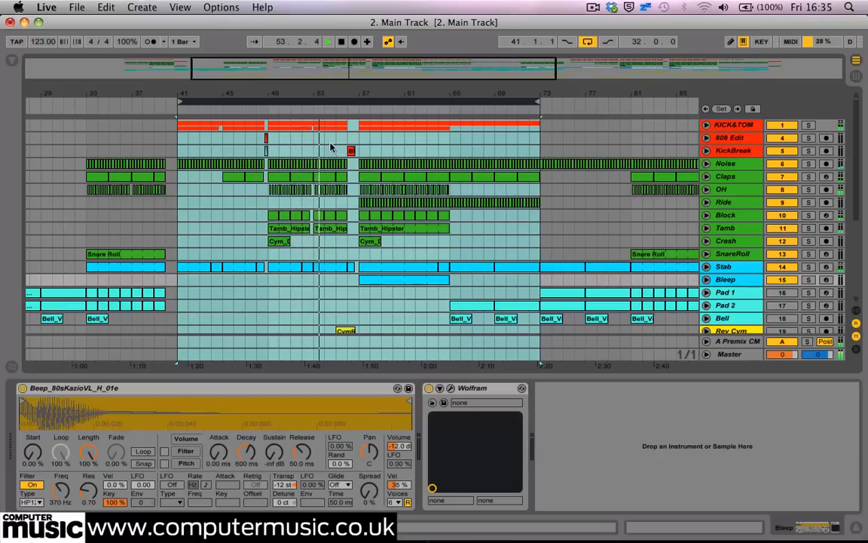
# - Audition the looped section from its start at bar 41, and again from bars 44 and 48
pyautogui.moveTo(317, 93); pyautogui.dragTo(283, 146)
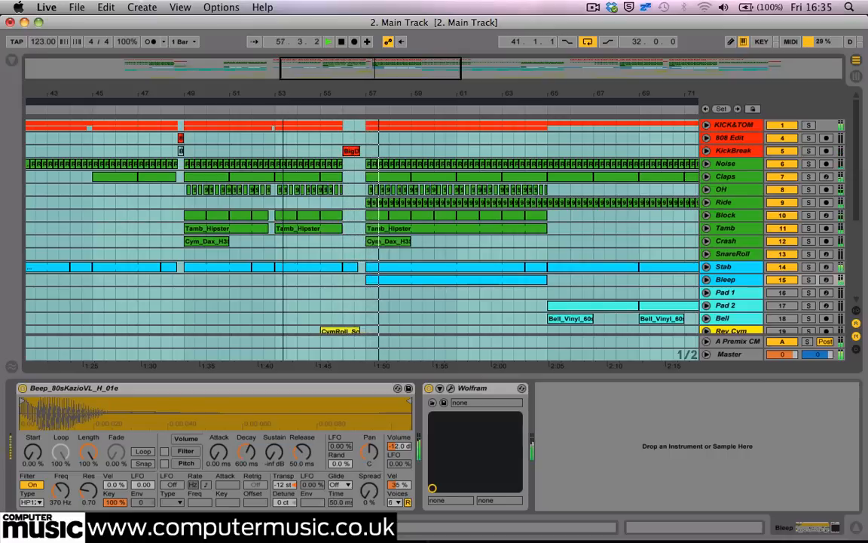
pyautogui.moveTo(283, 146); pyautogui.dragTo(369, 142)
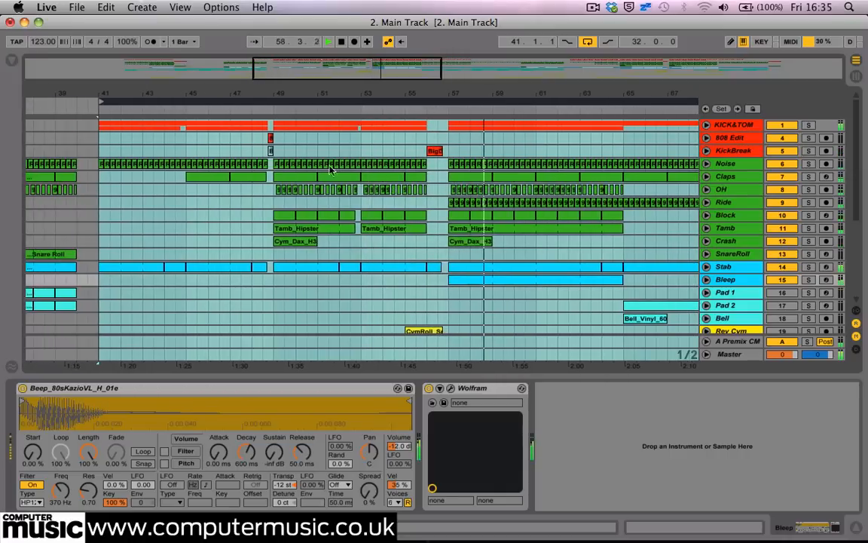
pyautogui.press('space')
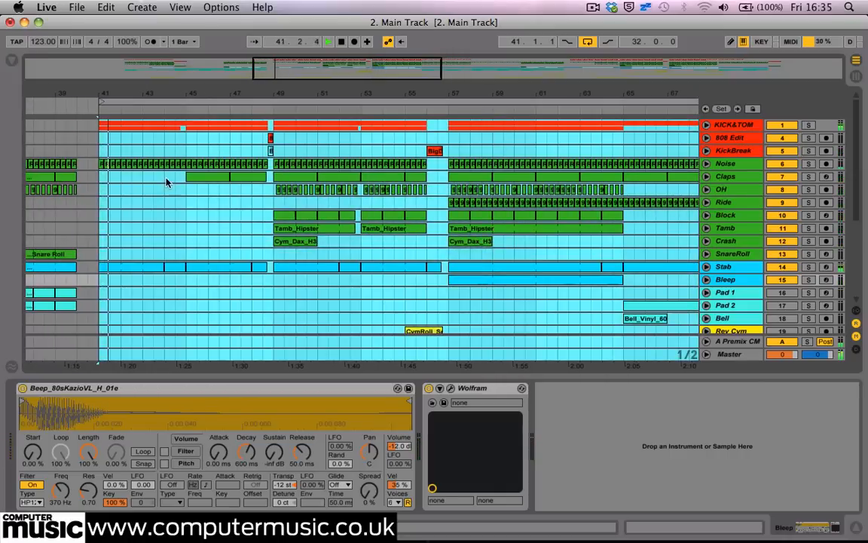
pyautogui.click(168, 183)
pyautogui.press('space')
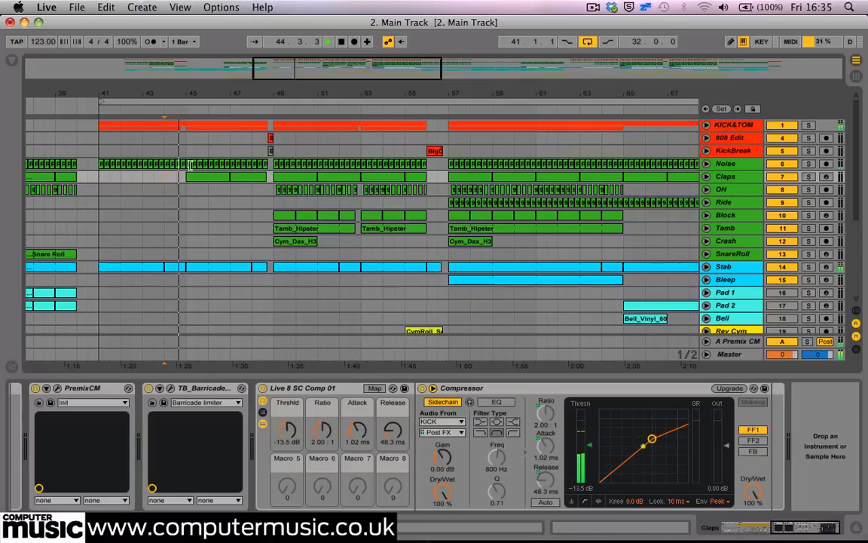
pyautogui.click(251, 207)
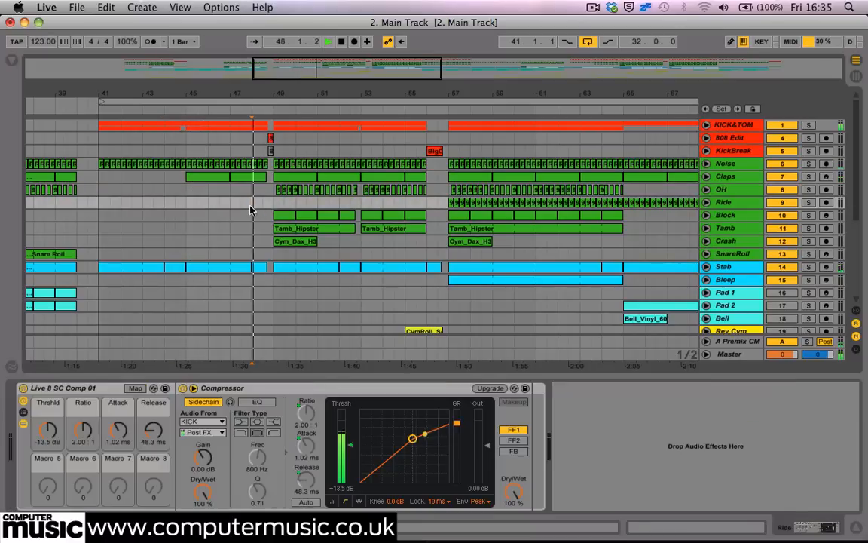
# - Mute the 808 Edit and KickBreak tracks during playback from bar 48, and reactivate both
pyautogui.click(776, 138)
pyautogui.click(779, 152)
pyautogui.click(778, 152)
pyautogui.click(779, 139)
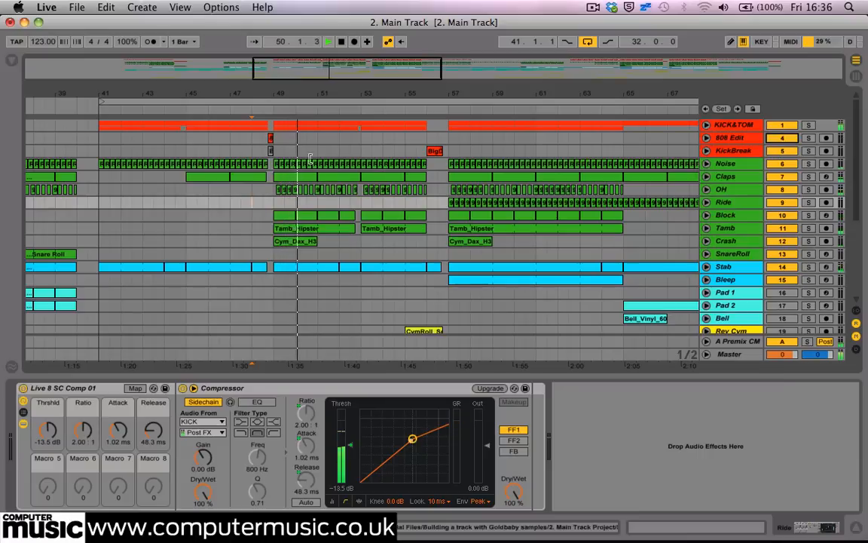
# - Play from bar 48 with the 808 Edit track soloed to hear its hit before bar 49
pyautogui.click(253, 153)
pyautogui.press('space')
pyautogui.press('space')
pyautogui.click(808, 138)
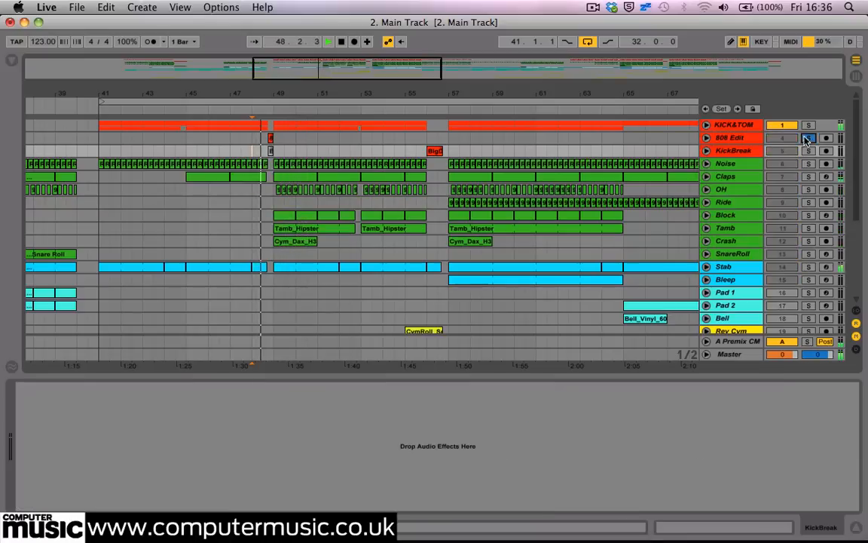
pyautogui.click(733, 138)
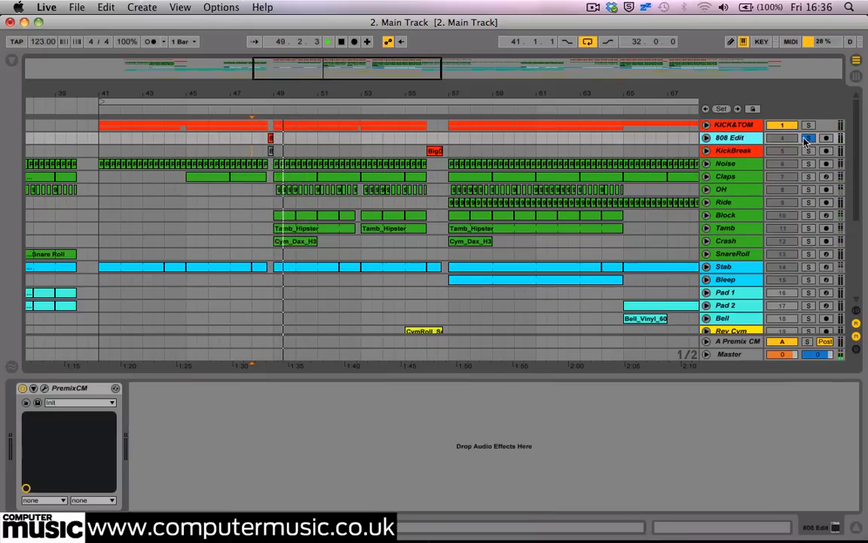
# - Replay the 808 Edit hit from bar 48, then unsolo the track and hear it in the full mix
pyautogui.click(807, 139)
pyautogui.press('space')
pyautogui.click(807, 139)
pyautogui.press('space')
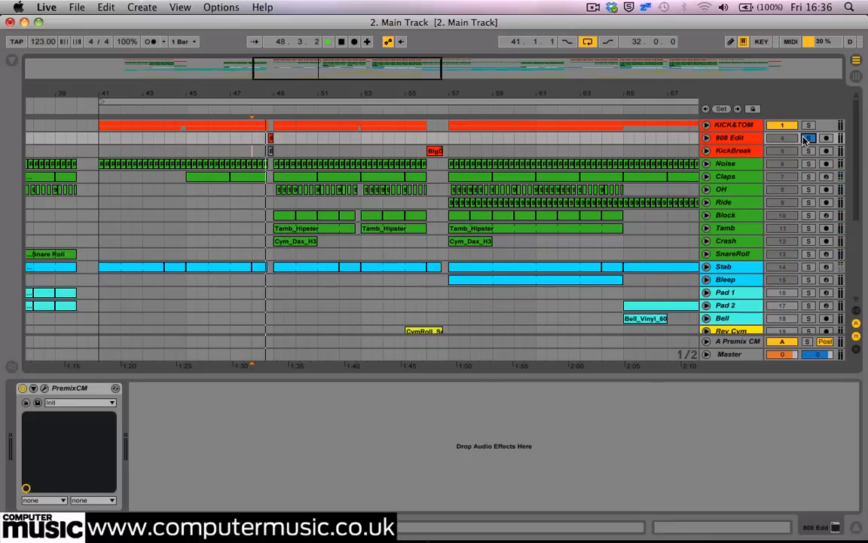
pyautogui.click(808, 138)
pyautogui.press('space')
pyautogui.press('space')
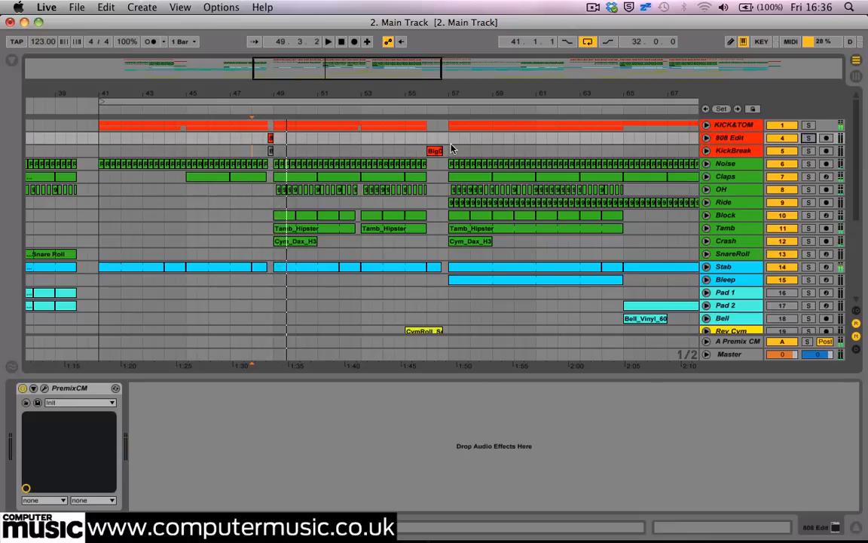
# - Audition the KickBreak clip from bar 56 in solo, then unsolo it and replay the transition in the full mix
pyautogui.click(439, 150)
pyautogui.press('space')
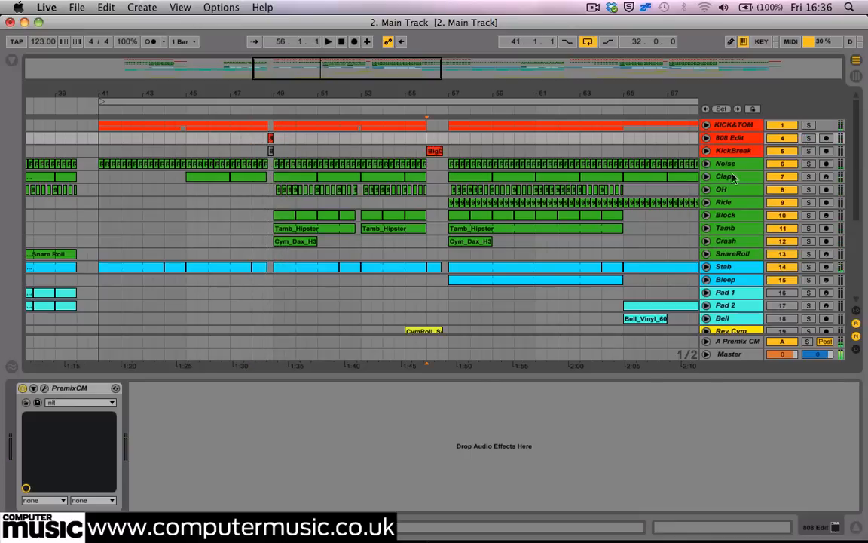
pyautogui.press('space')
pyautogui.click(808, 151)
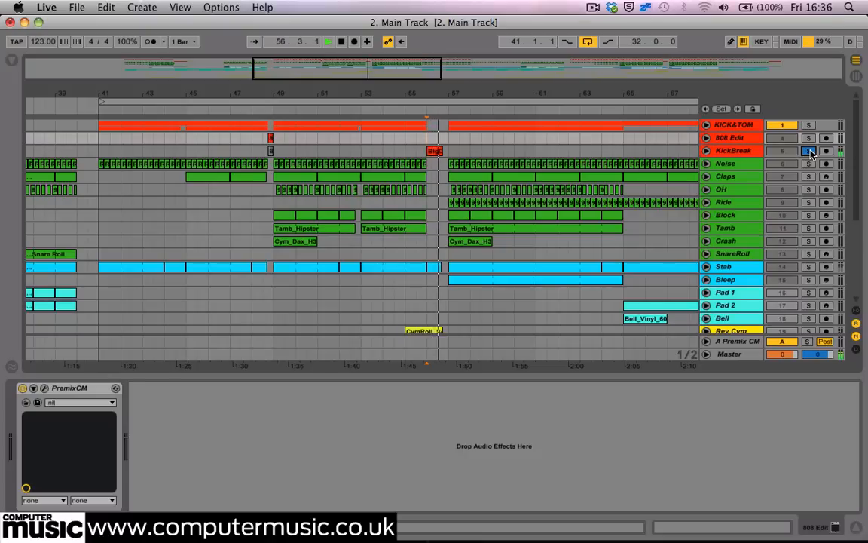
pyautogui.click(808, 150)
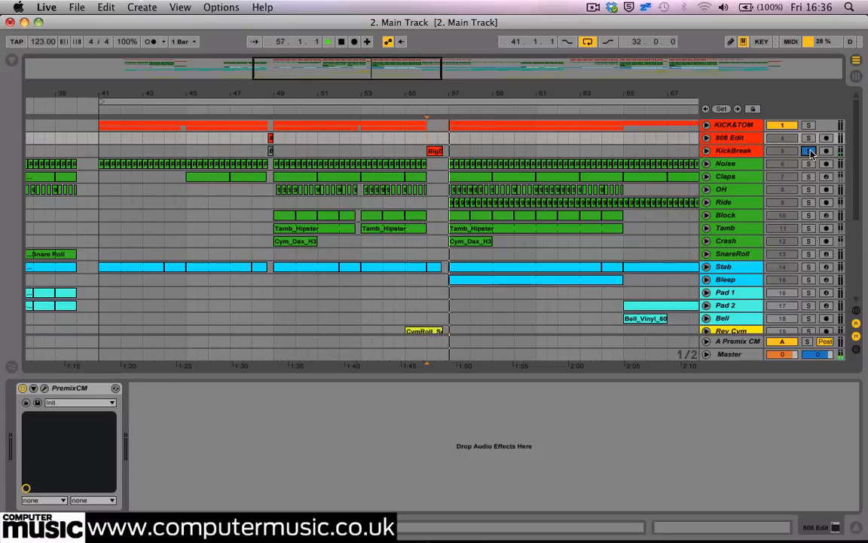
pyautogui.click(413, 142)
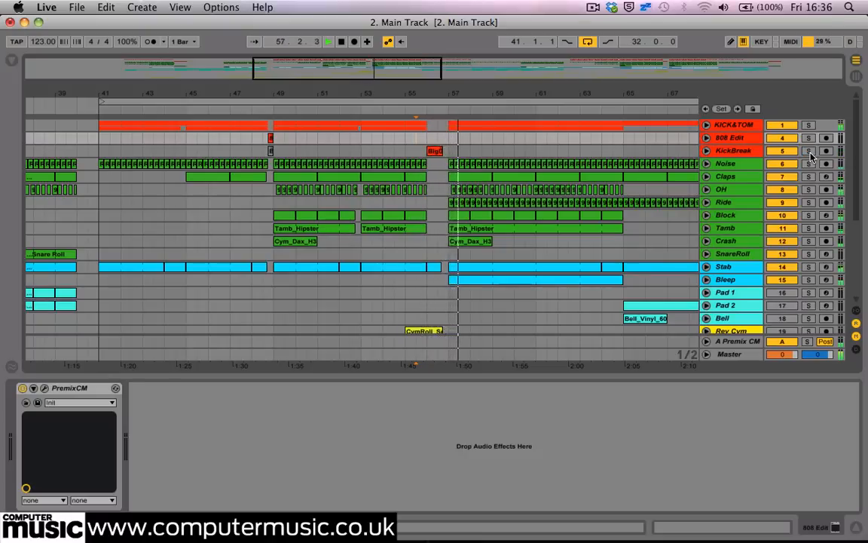
# - Look over the yellow effects tracks, activate the BoomBap track and audition the transition from bar 40
pyautogui.moveTo(420, 85); pyautogui.dragTo(369, 192)
pyautogui.scroll(-10, 366, 192)
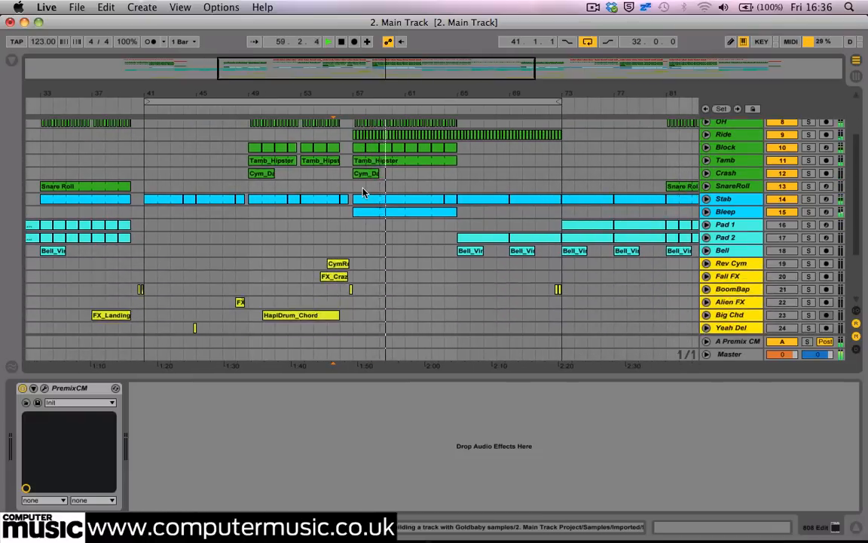
pyautogui.scroll(-1, 363, 192)
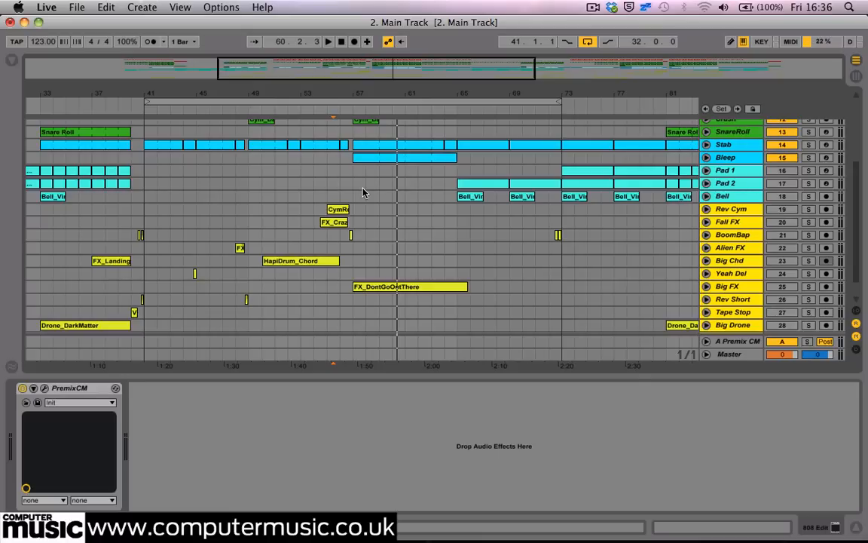
pyautogui.scroll(6, 363, 192)
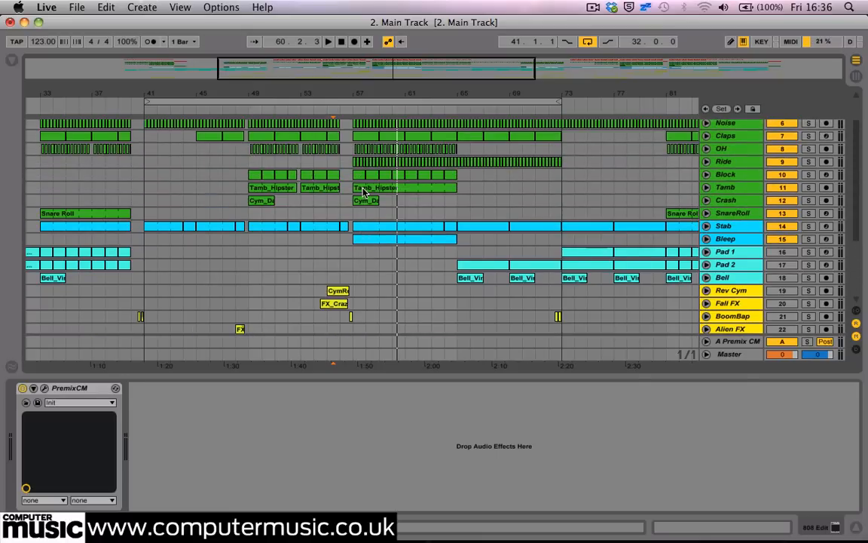
pyautogui.scroll(1, 362, 192)
pyautogui.scroll(-4, 362, 193)
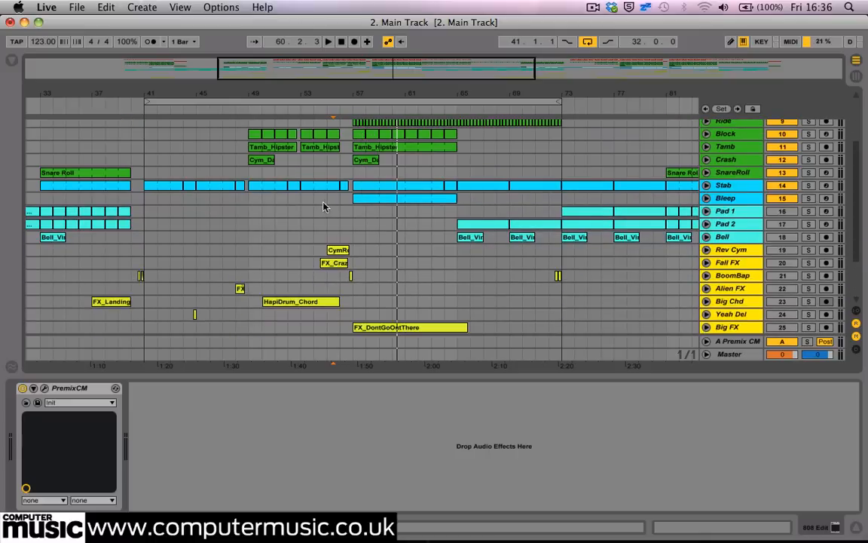
pyautogui.click(133, 265)
pyautogui.press('space')
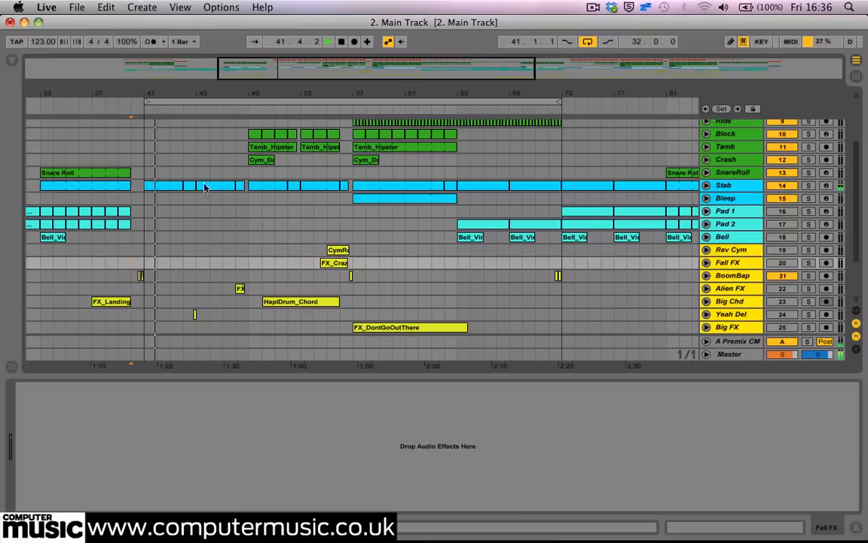
# - Unfold the BoomBap track and examine its two vocal clips just before bar 41
pyautogui.moveTo(149, 98); pyautogui.dragTo(247, 99)
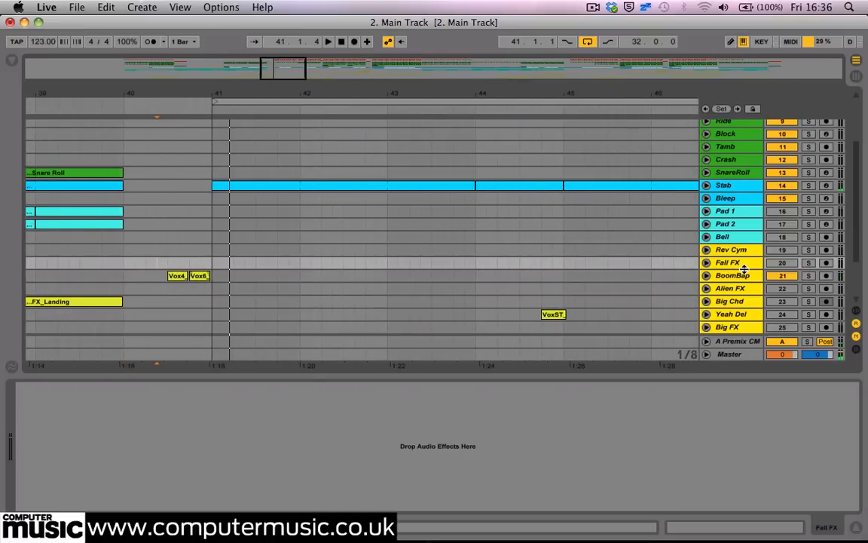
pyautogui.scroll(-3, 372, 284)
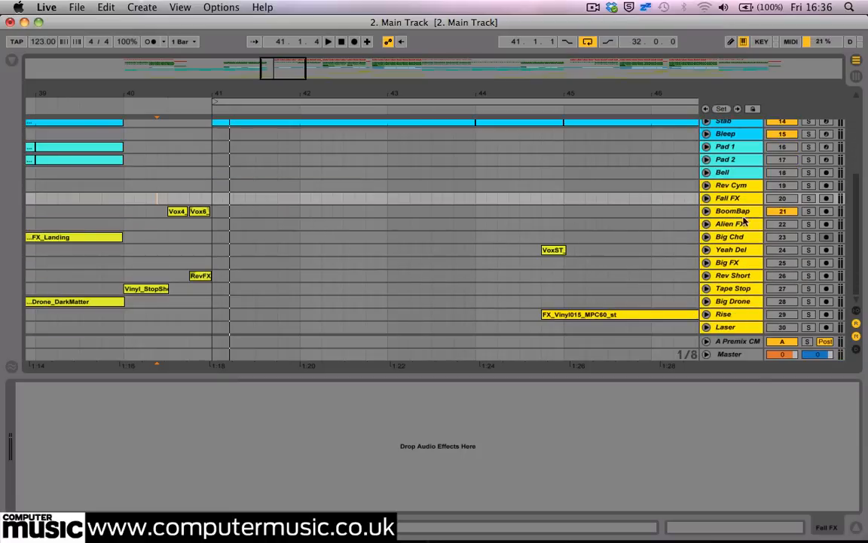
pyautogui.click(706, 212)
pyautogui.moveTo(162, 94); pyautogui.dragTo(239, 141)
# - Extend the start of the Vox4_Boom_SP1200R clip to an earlier point, and undo the change
pyautogui.moveTo(258, 215); pyautogui.dragTo(194, 212)
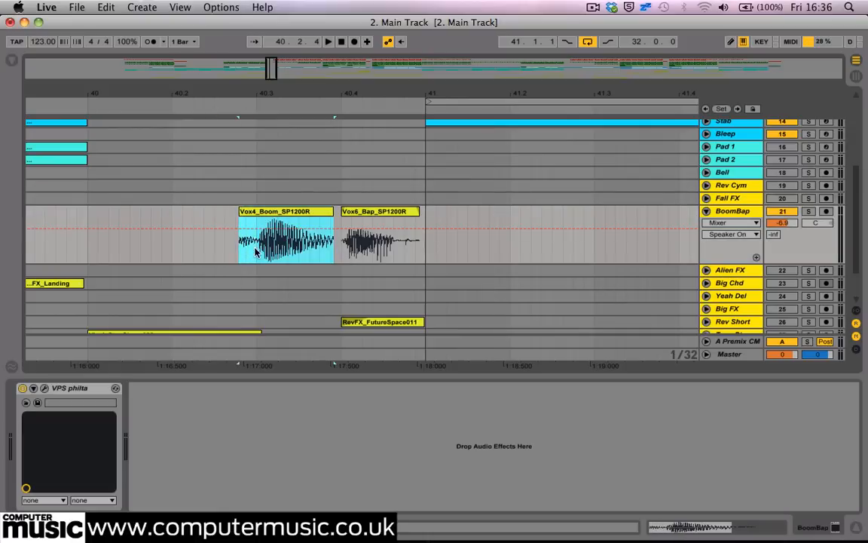
pyautogui.press('super+z')
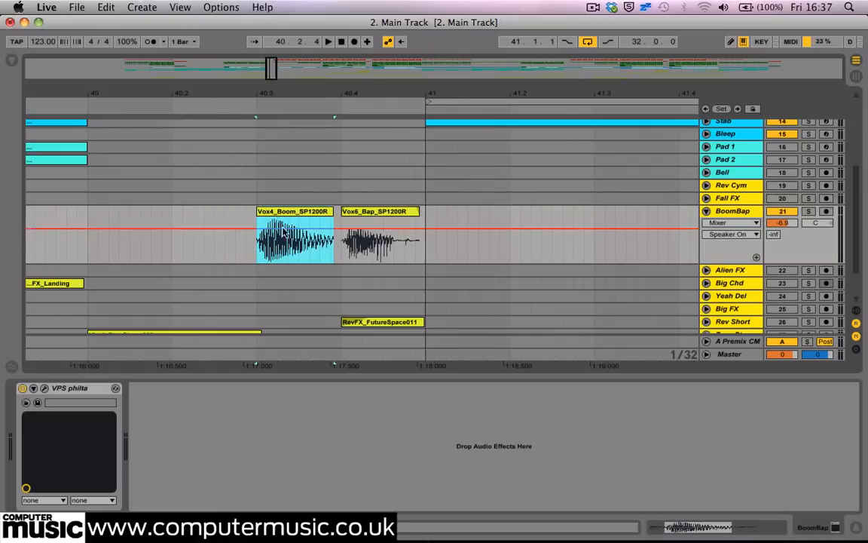
pyautogui.press('Right')
# - Solo the BoomBap track, audition its vocal clips from beat 40.3, and unsolo it
pyautogui.moveTo(273, 97); pyautogui.dragTo(273, 91)
pyautogui.click(251, 241)
pyautogui.click(809, 212)
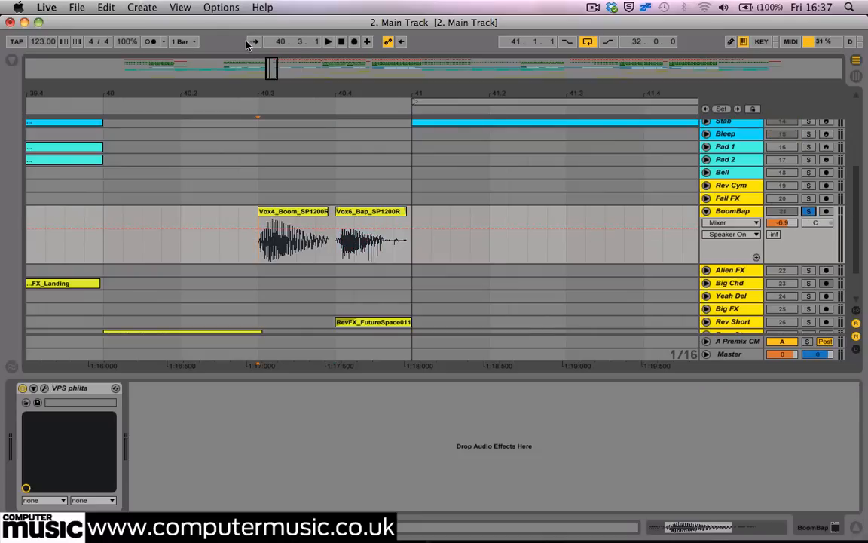
pyautogui.press('space')
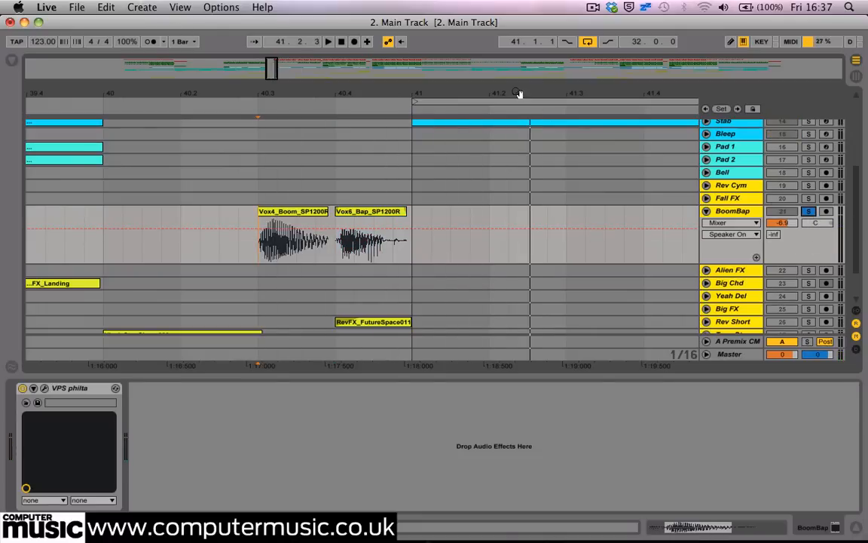
pyautogui.moveTo(517, 93); pyautogui.dragTo(264, 95)
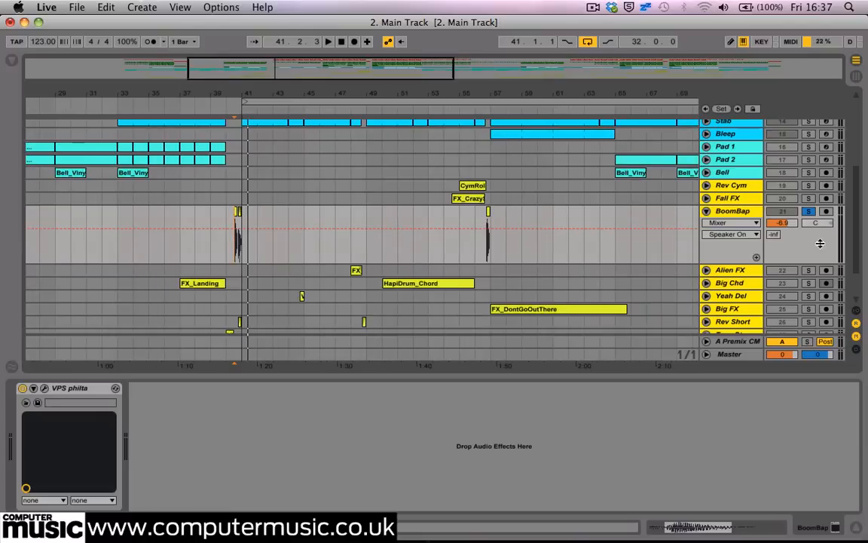
pyautogui.click(809, 212)
# - Audition the BoomBap clip in the full mix from bar 56, stop playback and fold the track
pyautogui.click(475, 227)
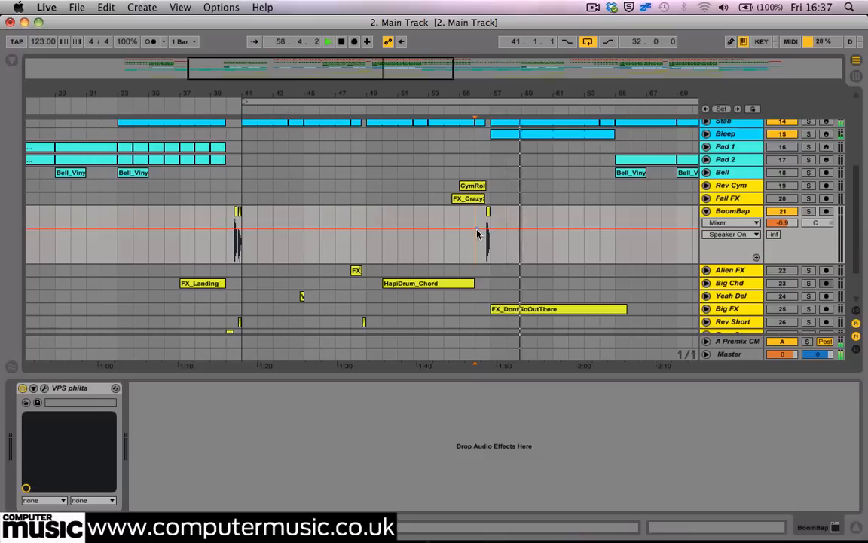
pyautogui.press('space')
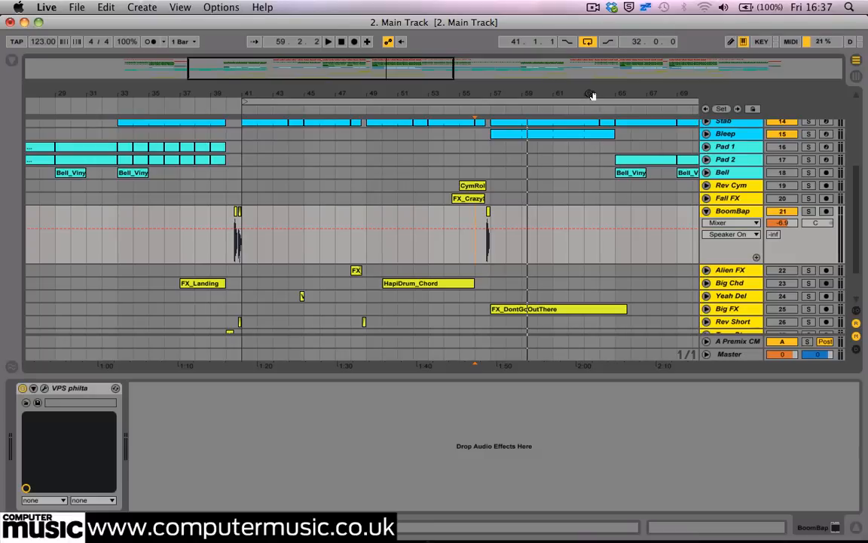
pyautogui.moveTo(592, 95); pyautogui.dragTo(445, 97)
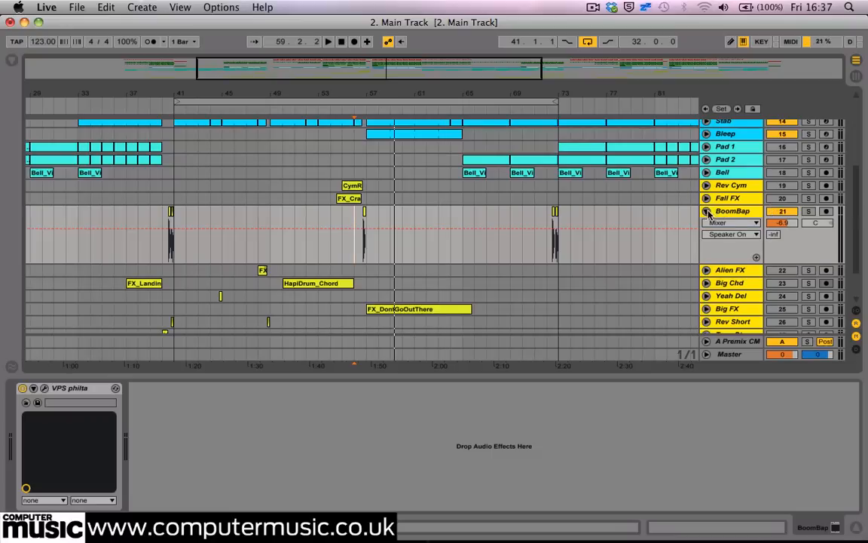
pyautogui.click(706, 211)
# - Activate the remaining yellow effects tracks except Yeah Del, and audition the transition from bar 40
pyautogui.scroll(5, 611, 203)
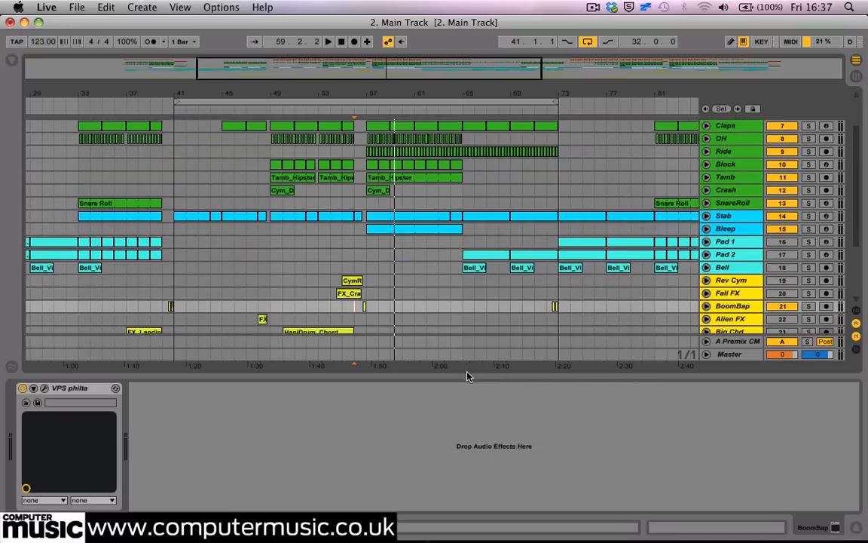
pyautogui.scroll(-3, 455, 321)
pyautogui.scroll(-4, 455, 317)
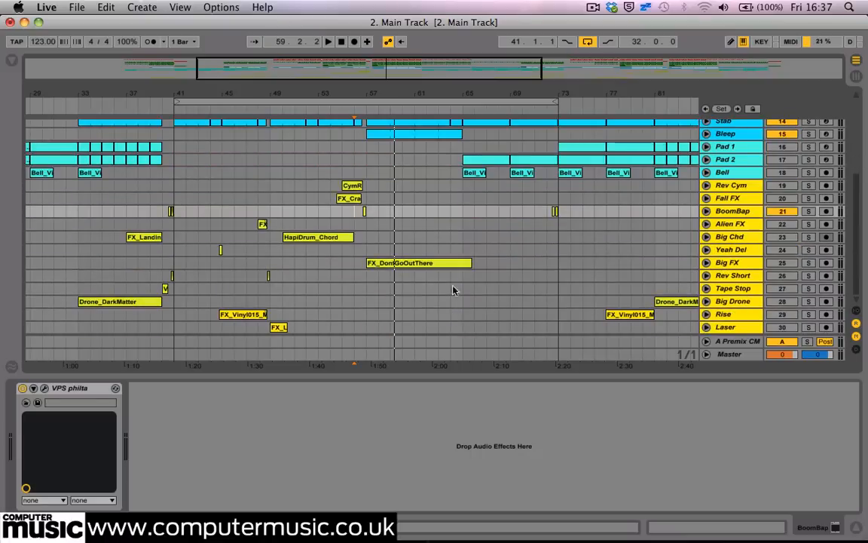
pyautogui.moveTo(253, 91); pyautogui.dragTo(322, 93)
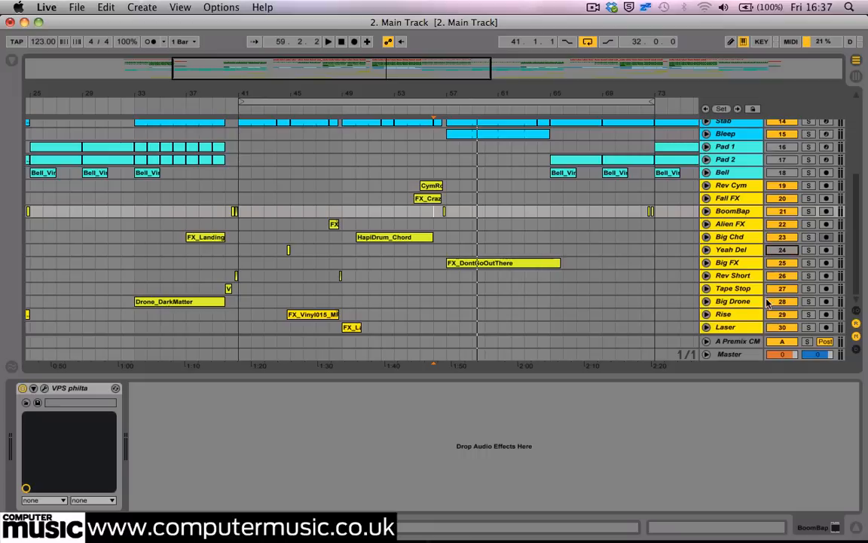
pyautogui.click(230, 251)
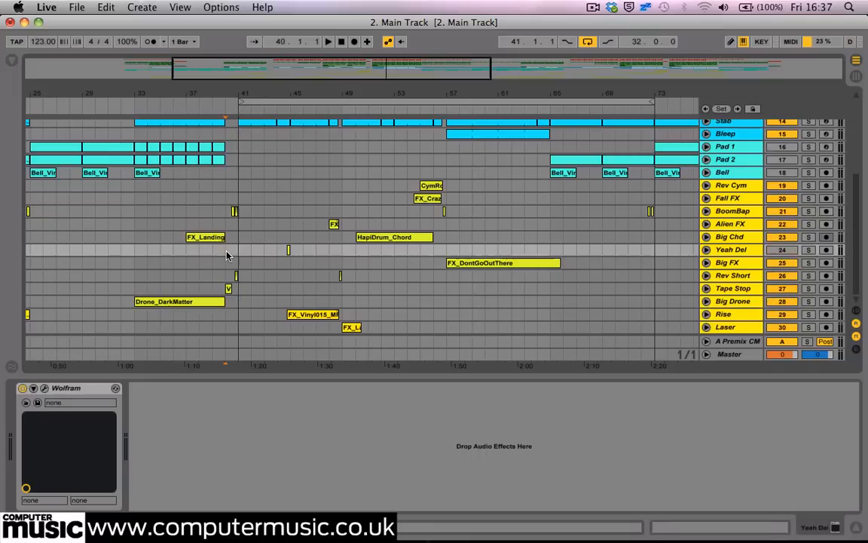
pyautogui.press('space')
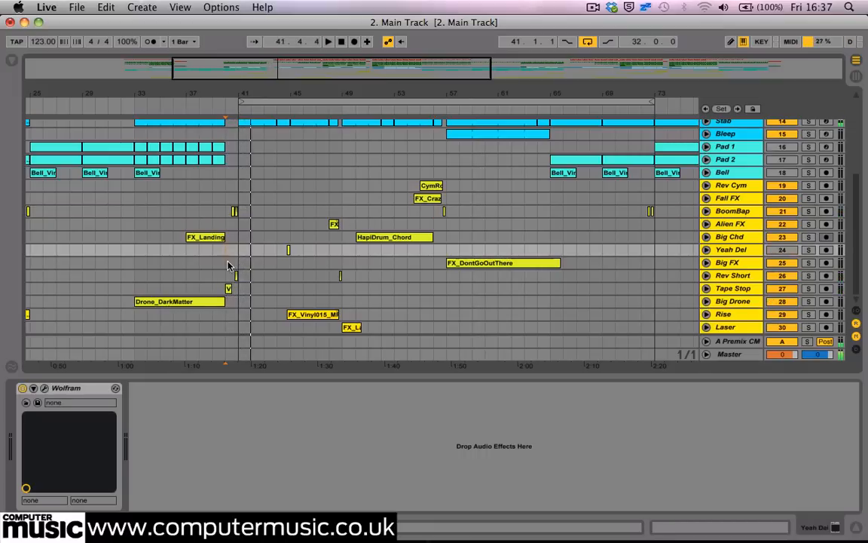
# - Play from bar 40 with the Rev Short track soloed, then unsolo it
pyautogui.click(227, 263)
pyautogui.click(808, 276)
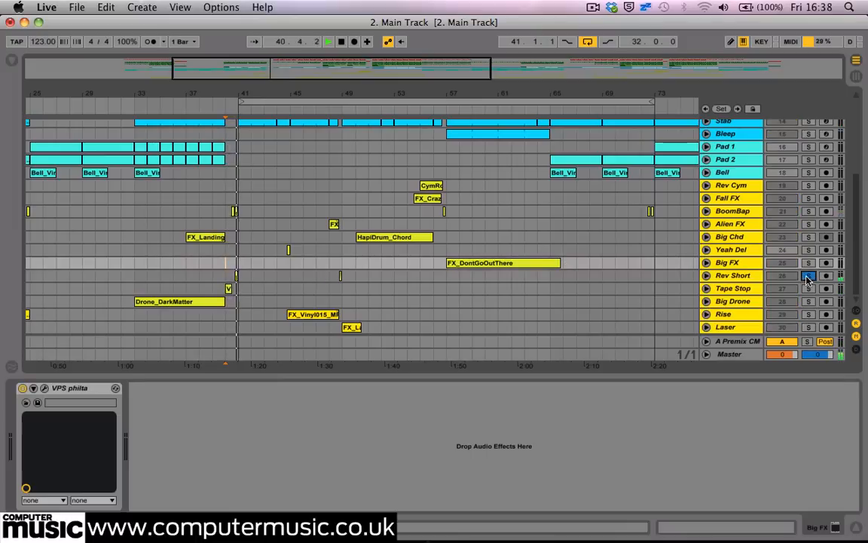
pyautogui.click(808, 276)
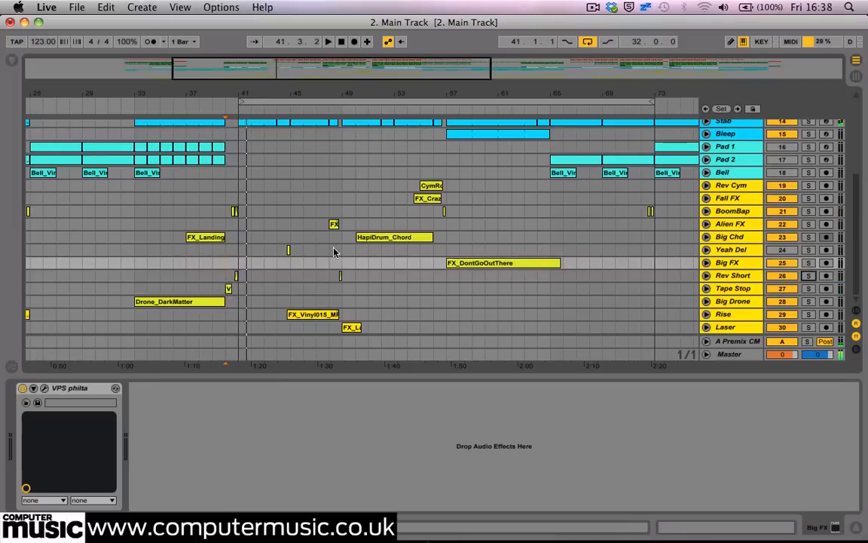
# - Play on from bar 40 and solo the Rise track during its FX_Vinyl015_MPC60_st clip, then unsolo it
pyautogui.press('space')
pyautogui.press('w')
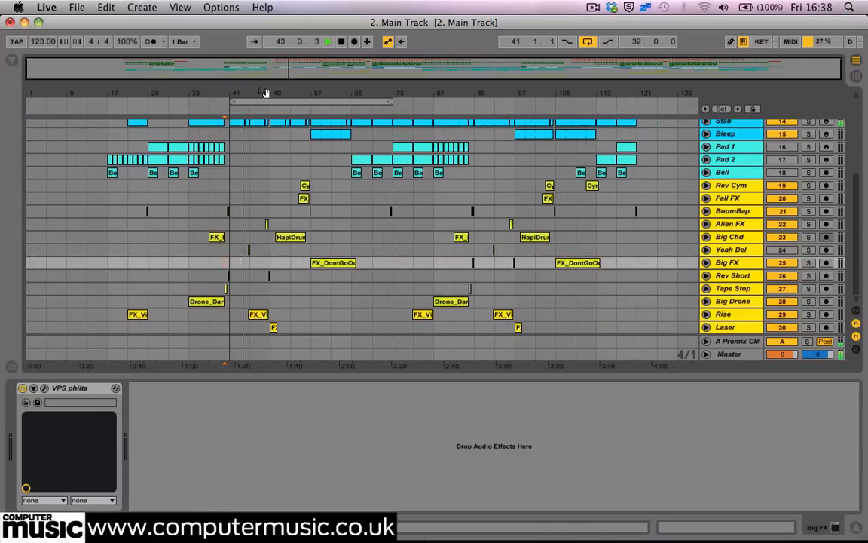
pyautogui.moveTo(264, 92); pyautogui.dragTo(302, 263)
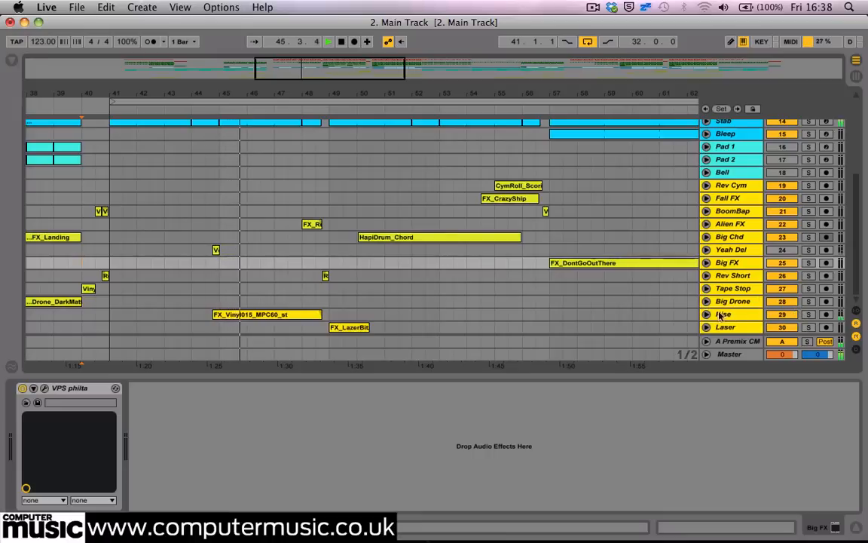
pyautogui.click(721, 314)
pyautogui.click(808, 315)
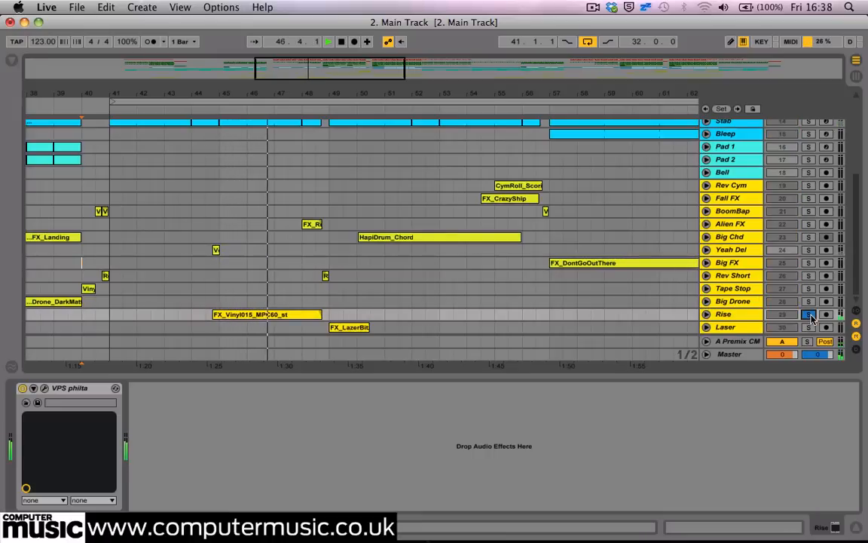
pyautogui.click(809, 314)
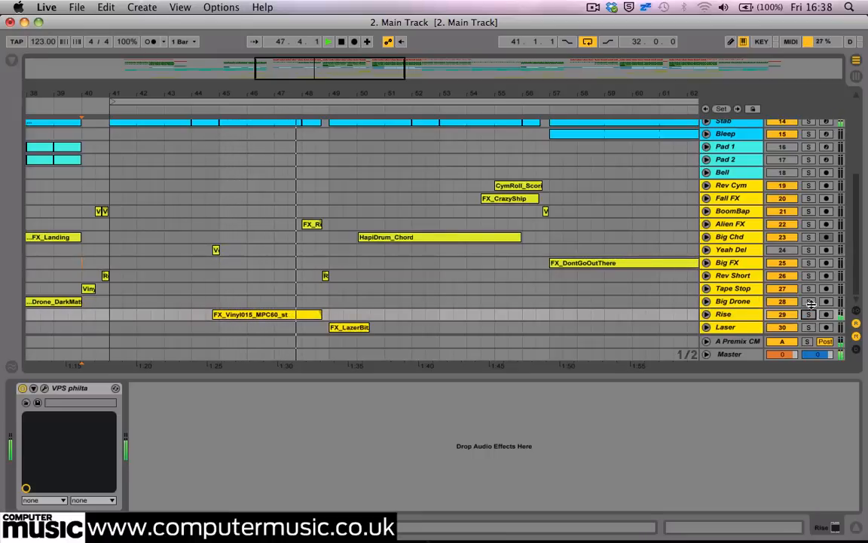
# - Solo the Alien FX track for its clip just before bar 49, then unsolo it
pyautogui.click(809, 224)
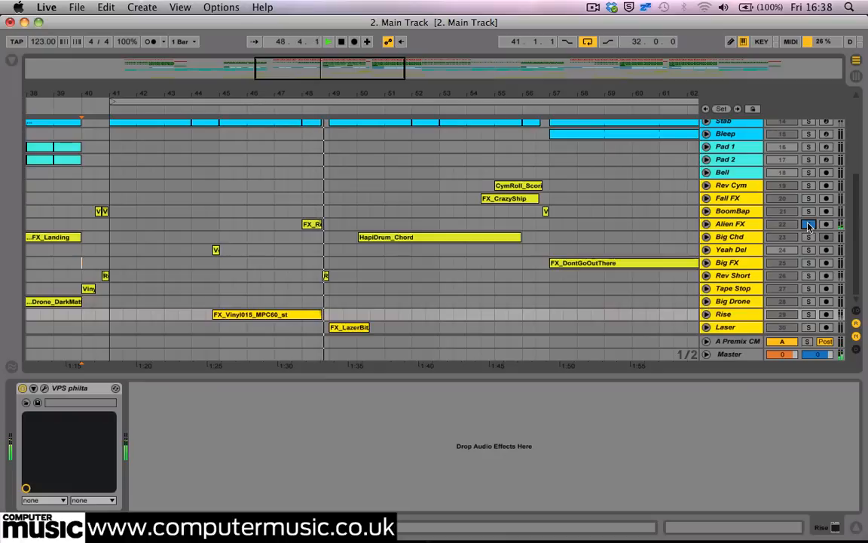
pyautogui.click(809, 224)
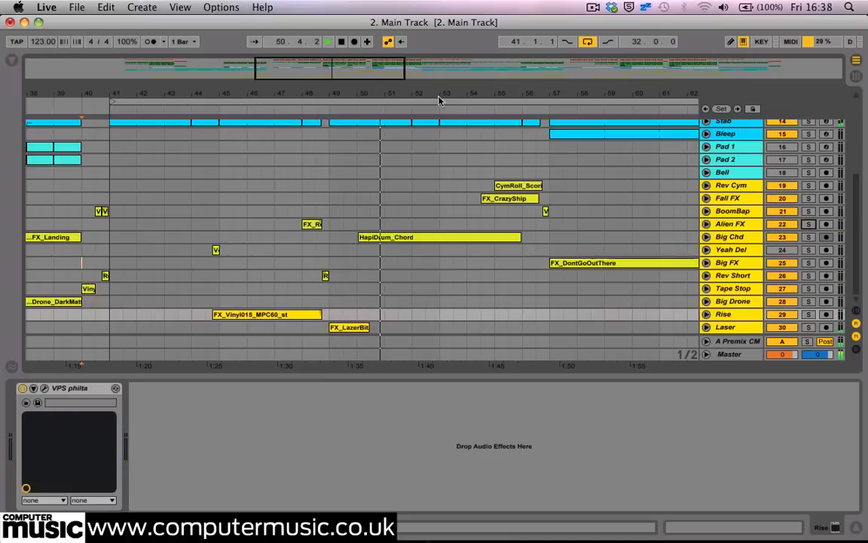
pyautogui.moveTo(430, 91); pyautogui.dragTo(356, 92)
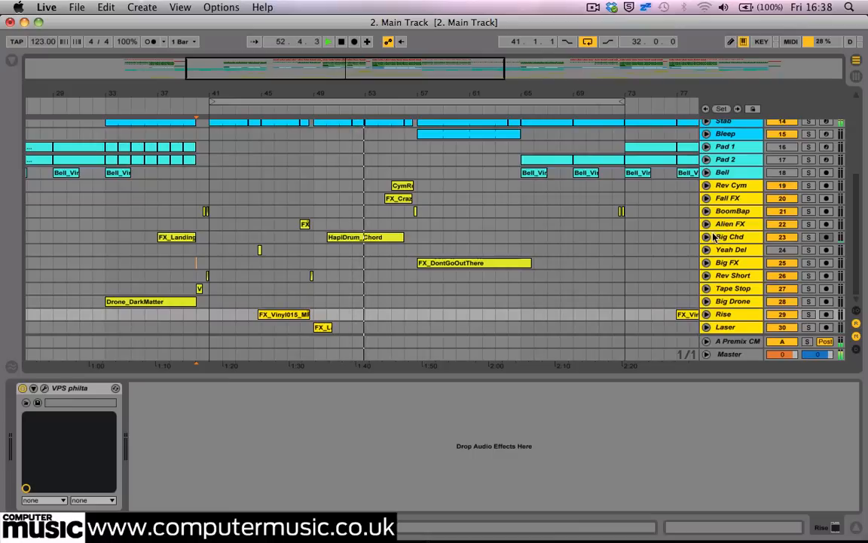
# - Audition the Big Chd, Fall FX and Rev Cym tracks soloed together into bar 57, then stop playback
pyautogui.click(803, 238)
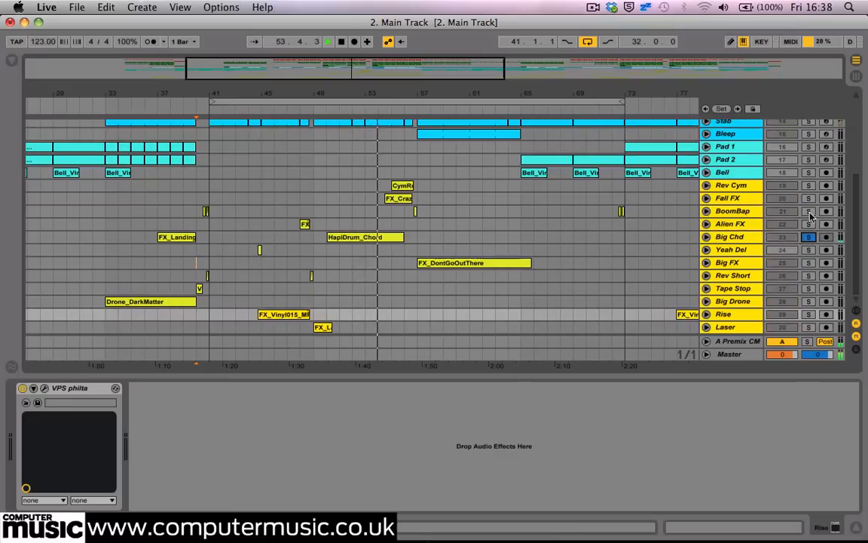
pyautogui.click(808, 185)
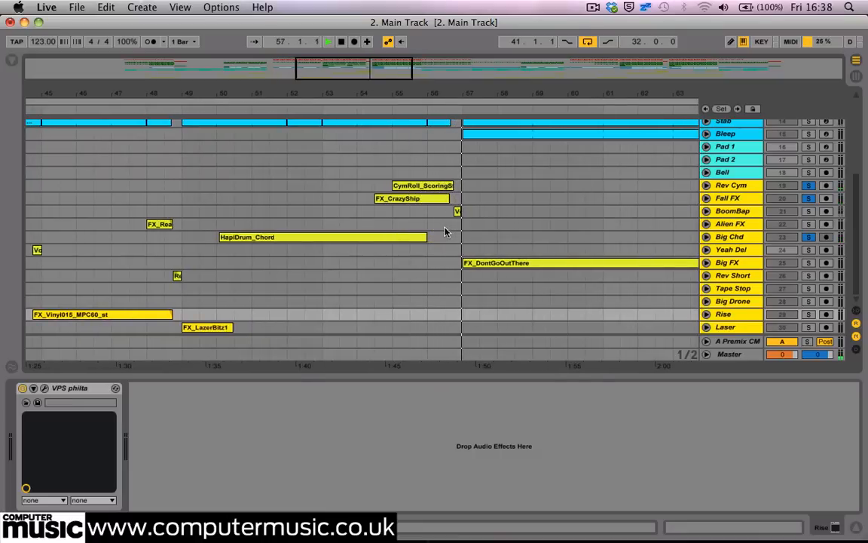
pyautogui.press('space')
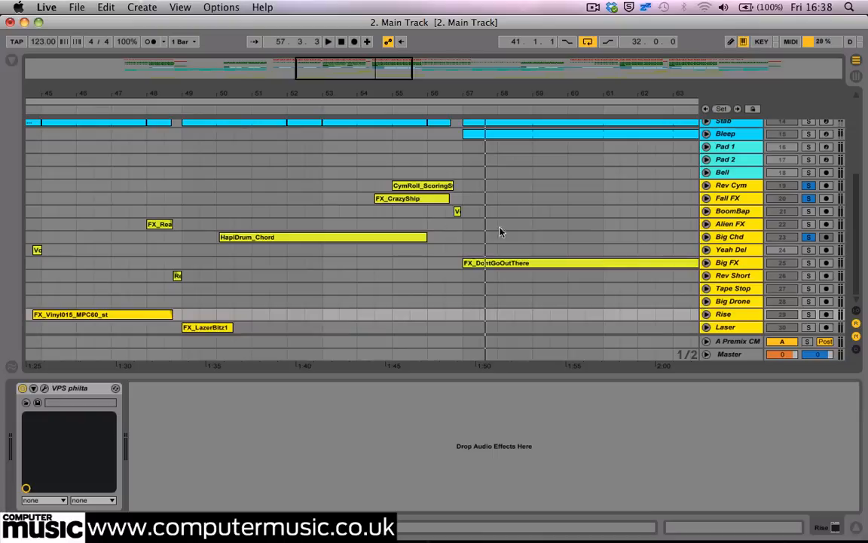
# - Clear the solos and replay the transition into bar 57 from bar 53 in the full mix
pyautogui.click(807, 236)
pyautogui.click(342, 215)
pyautogui.press('space')
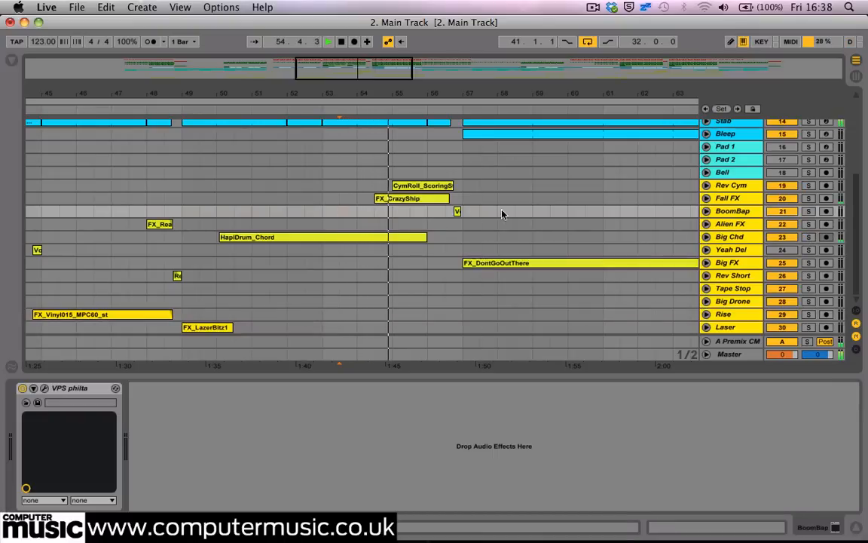
# - Unfold the Fall FX and Rev Cym tracks in turn to examine their clip waveforms, then fold them
pyautogui.click(707, 199)
pyautogui.click(706, 199)
pyautogui.click(706, 198)
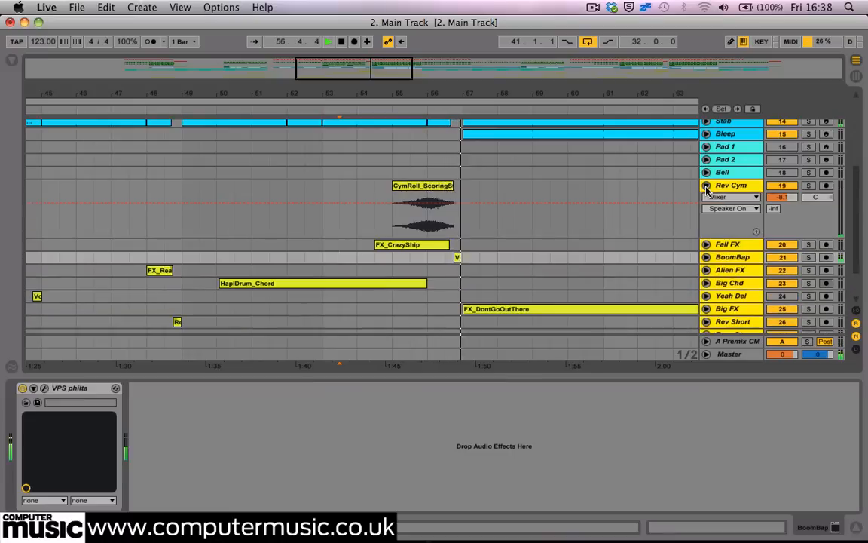
pyautogui.click(706, 198)
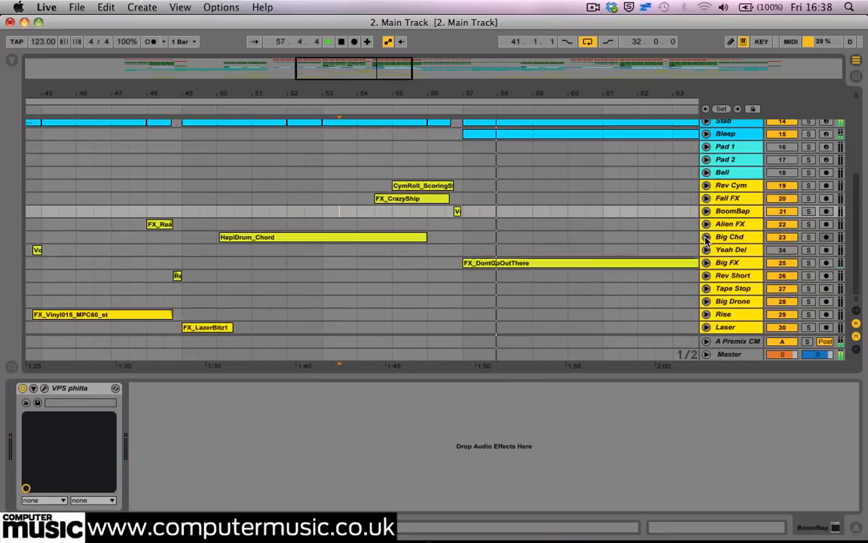
# - Unfold the Big Chd track, open its HapiDrum_Chord clip and examine the clip's waveform
pyautogui.click(706, 237)
pyautogui.click(403, 243)
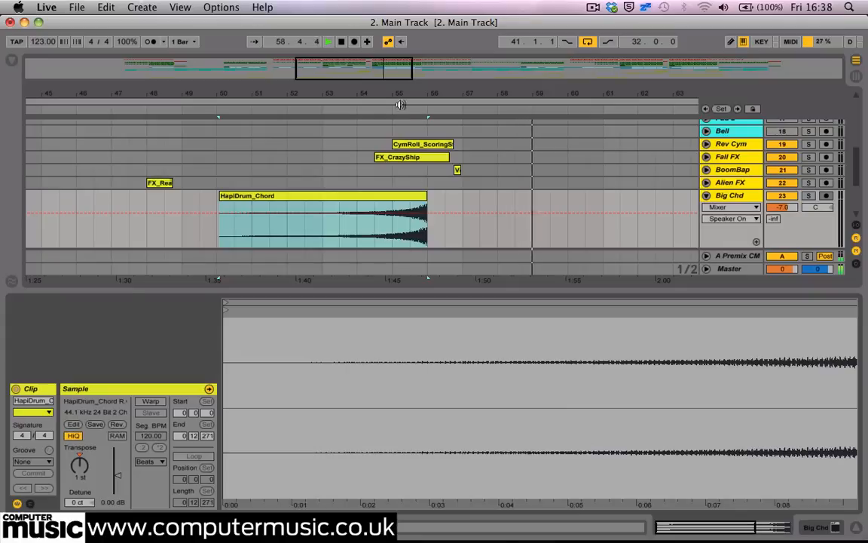
pyautogui.press('z')
pyautogui.click(321, 220)
pyautogui.click(356, 196)
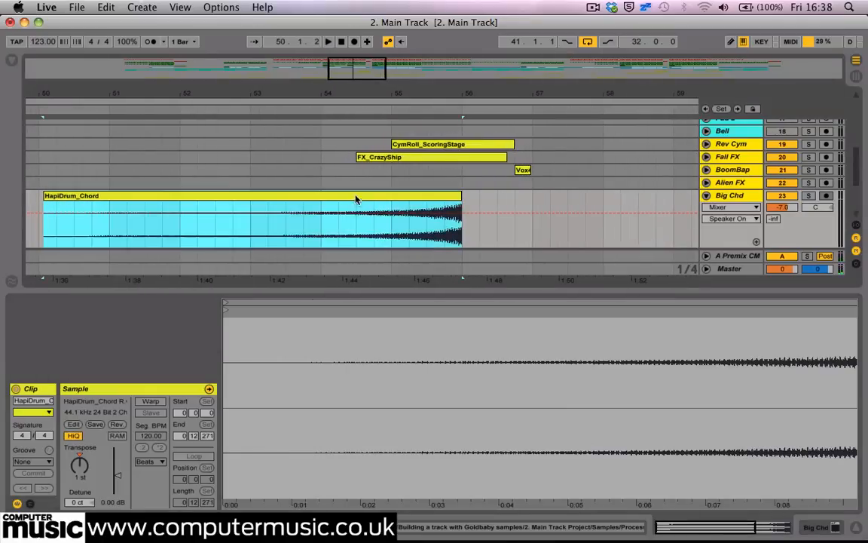
# - Play the HapiDrum_Chord clip soloed from bar 50, turning its reversal off and on to compare, then stop playback
pyautogui.press('space')
pyautogui.click(807, 196)
pyautogui.click(415, 197)
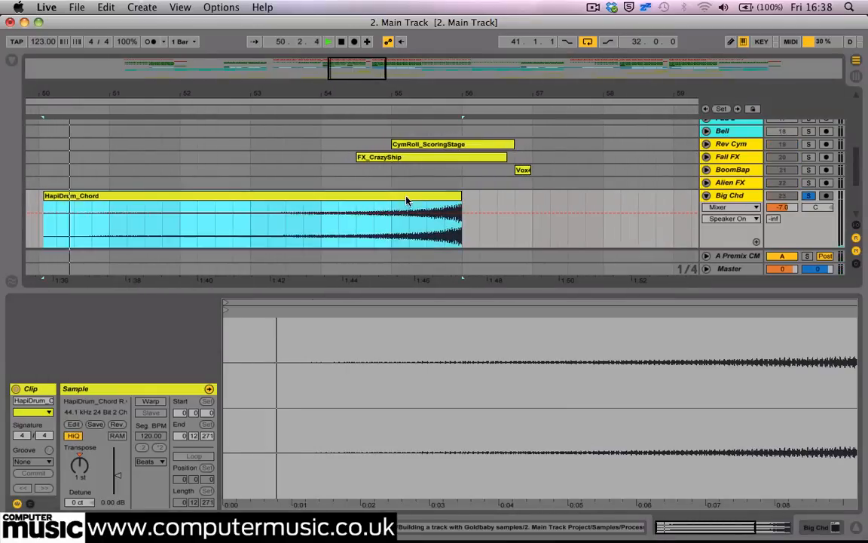
pyautogui.click(118, 427)
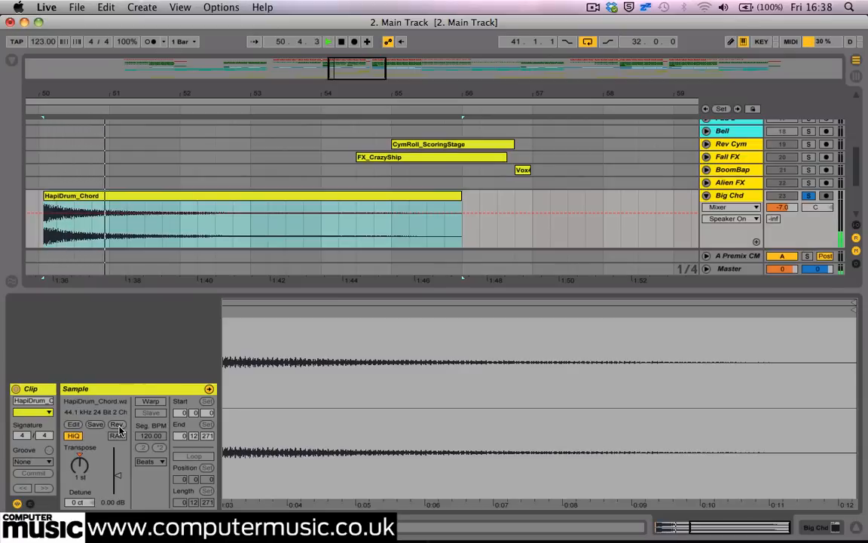
pyautogui.click(118, 427)
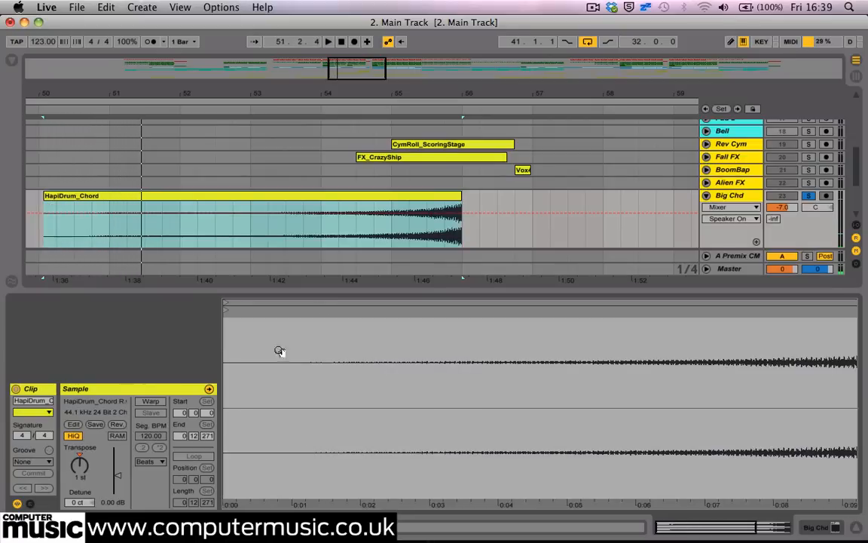
# - Play the end of the reversed chord soloed from bar 55, then unsolo and fold the Big Chd track
pyautogui.click(391, 228)
pyautogui.press('space')
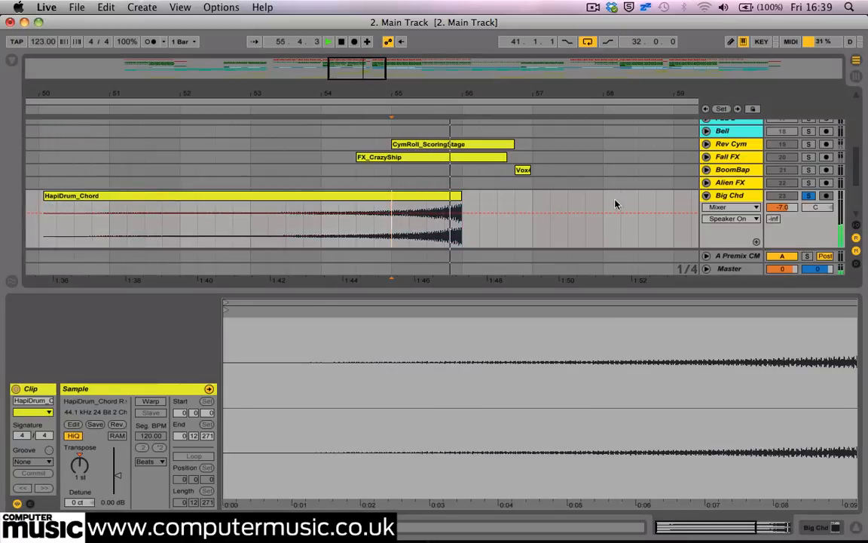
pyautogui.click(810, 196)
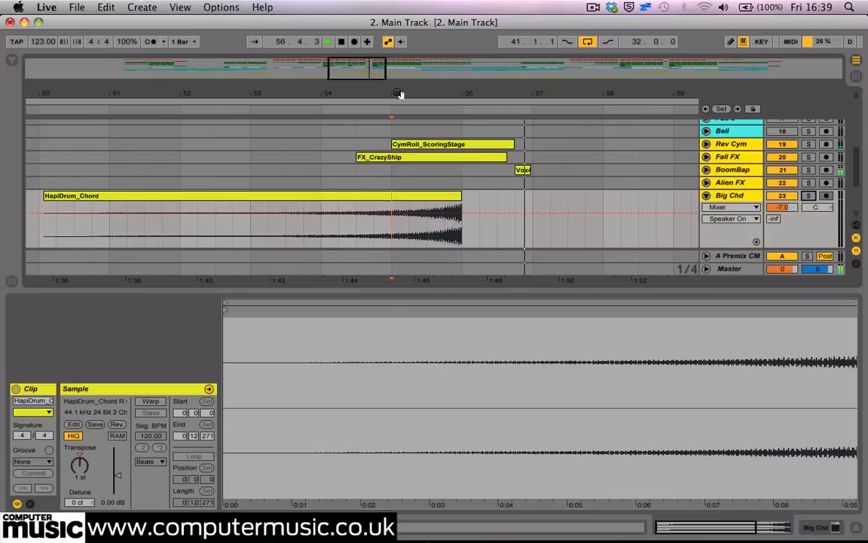
pyautogui.moveTo(399, 93); pyautogui.dragTo(328, 49)
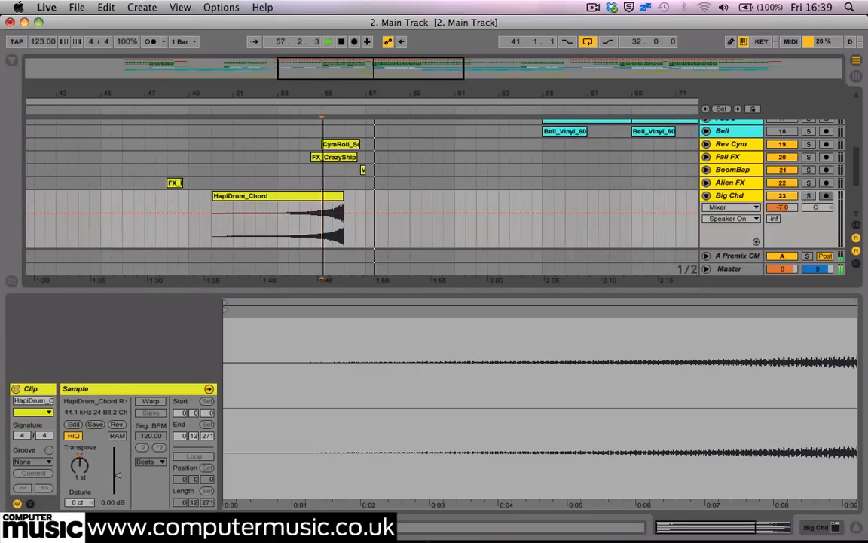
pyautogui.click(706, 197)
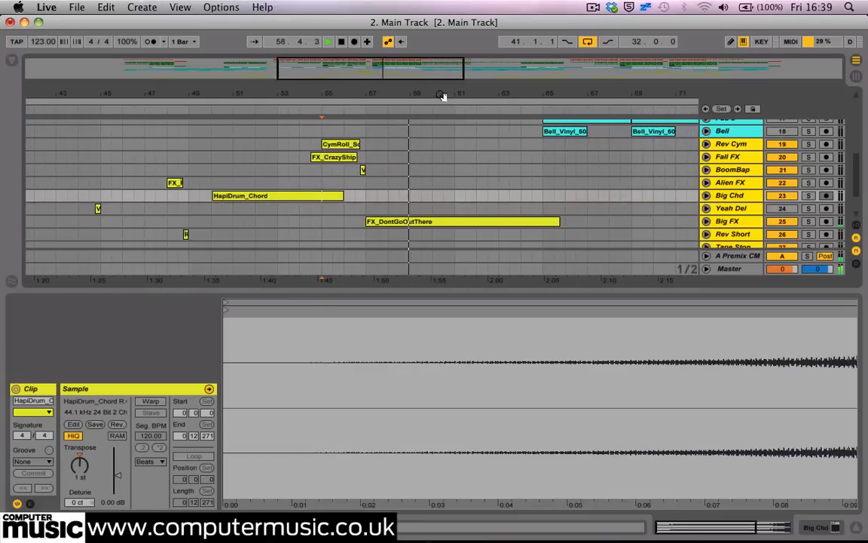
# - Solo the Big FX track and examine its FX_DontGoOutThere clip's waveform while it plays, then unsolo the track
pyautogui.click(754, 224)
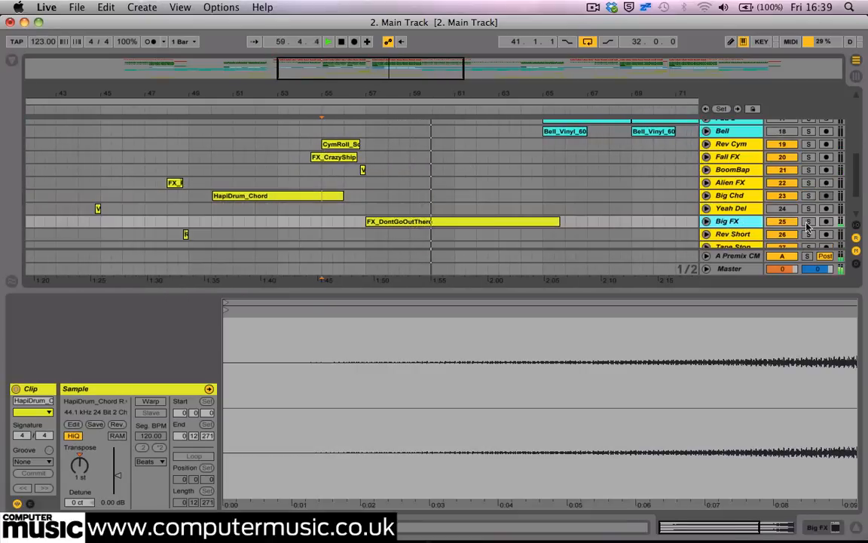
pyautogui.click(808, 224)
pyautogui.click(707, 221)
pyautogui.scroll(-3, 695, 221)
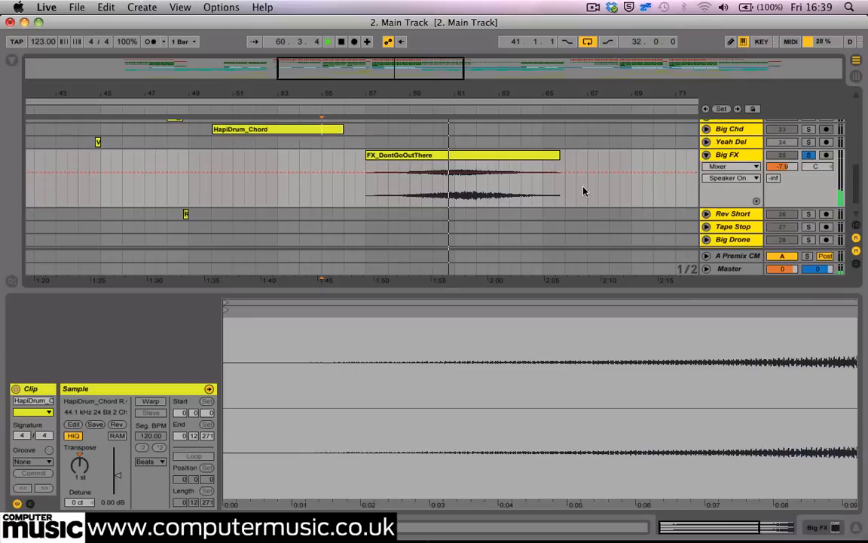
pyautogui.click(501, 160)
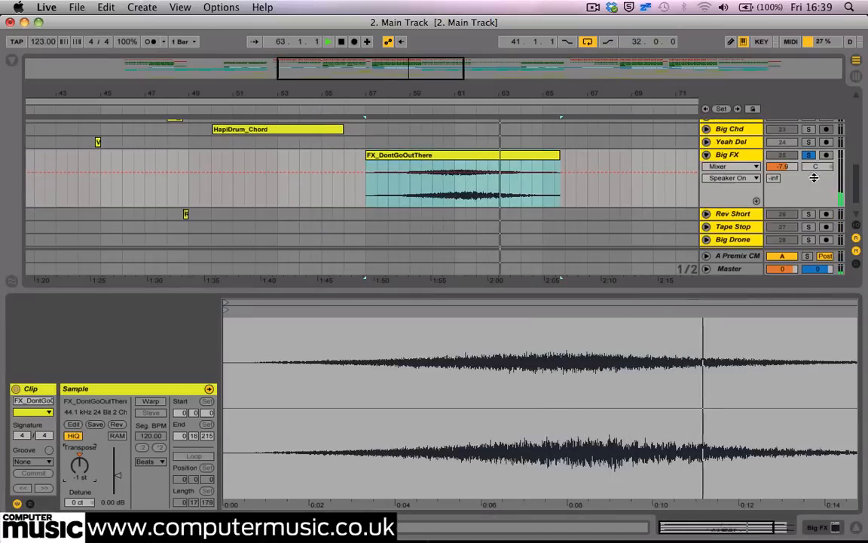
pyautogui.scroll(5, 520, 140)
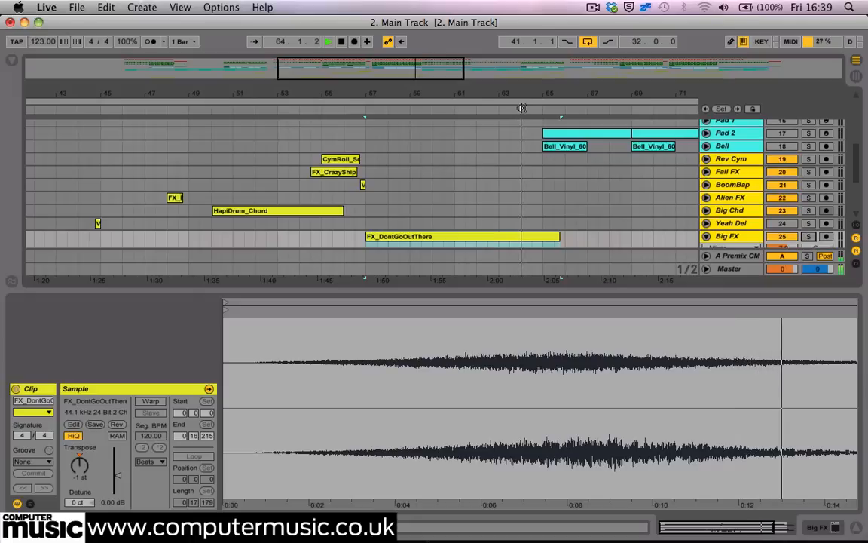
# - Play into bar 65 while examining the drum, pad and effects tracks there, then stop playback and fold Big FX
pyautogui.moveTo(510, 92); pyautogui.dragTo(508, 57)
pyautogui.scroll(10, 518, 185)
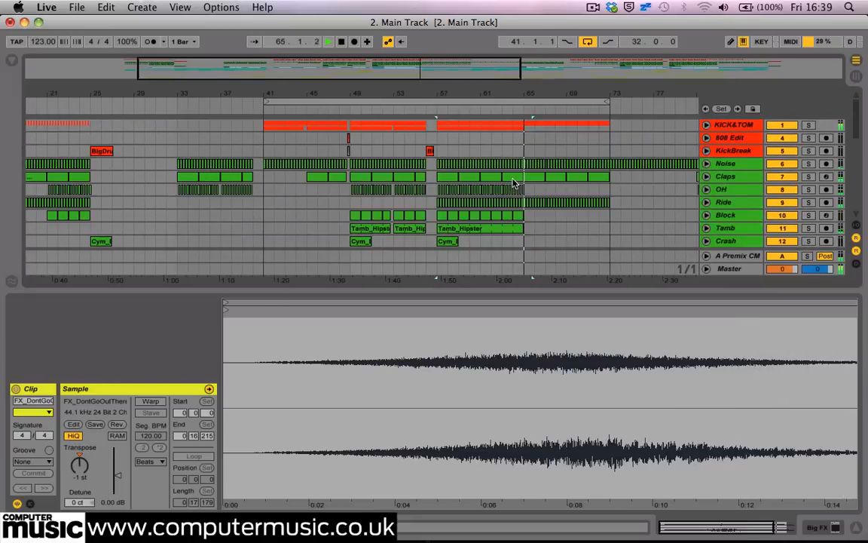
pyautogui.scroll(-10, 513, 183)
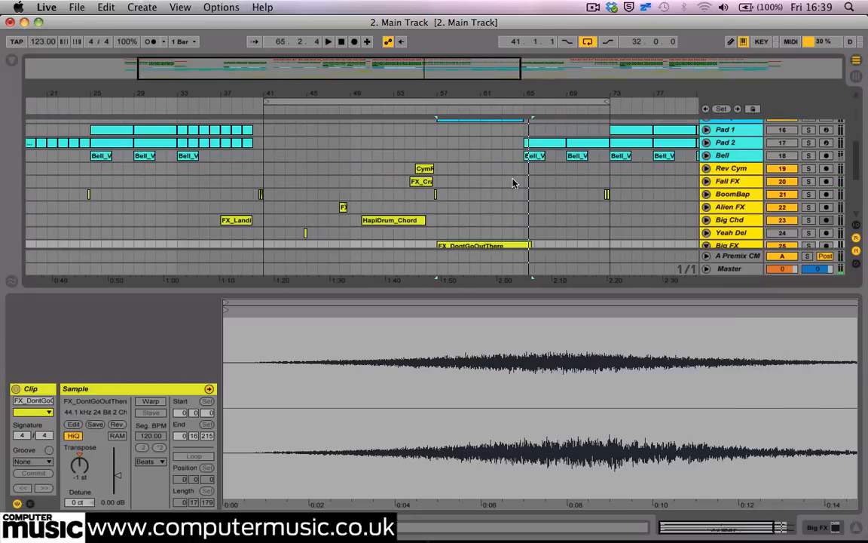
pyautogui.scroll(-3, 514, 184)
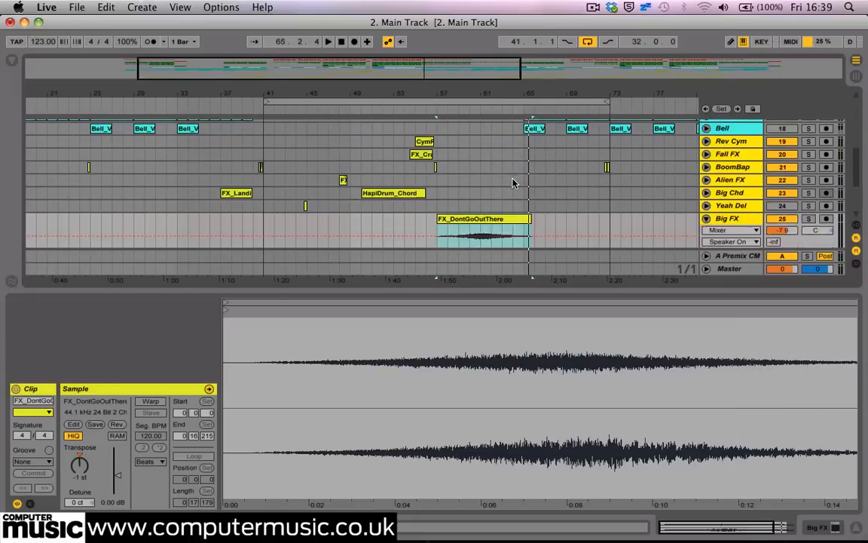
pyautogui.scroll(1, 722, 203)
pyautogui.click(706, 219)
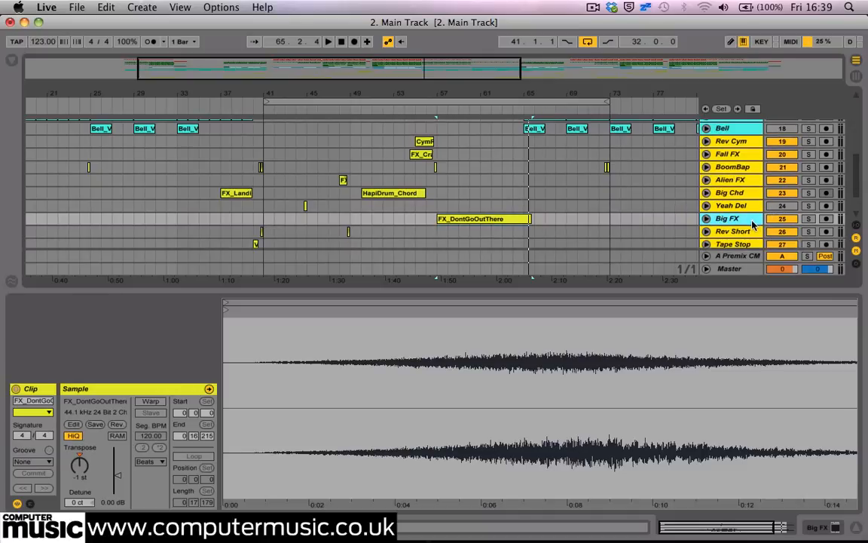
# - Open the VPS philta plug-in on the Big FX track to examine its highpass filtering, then close it
pyautogui.click(745, 222)
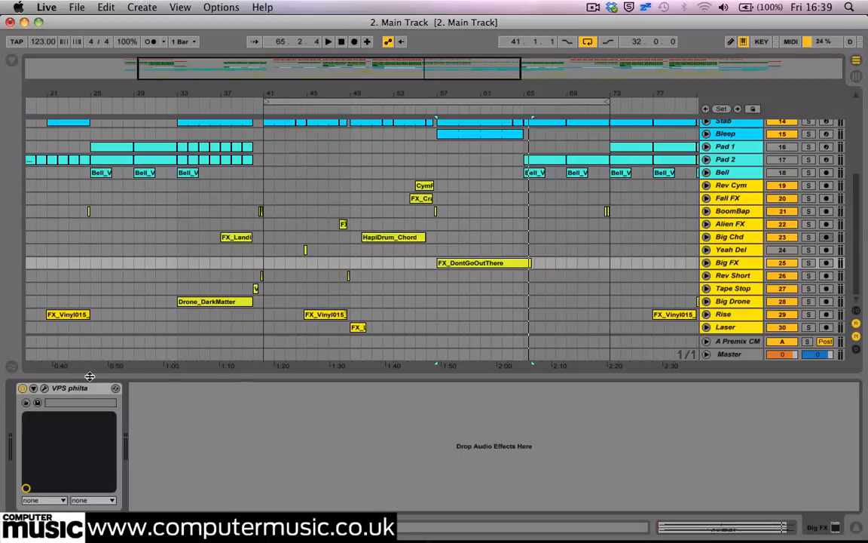
pyautogui.click(46, 388)
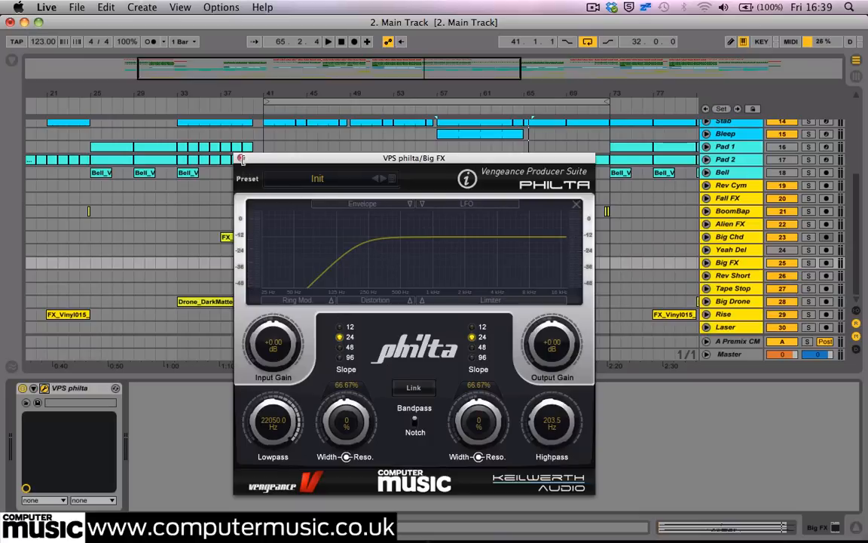
pyautogui.click(241, 159)
# - Play from bar 53 while examining the IIEQPro equaliser on the Big Chd track, then close it and stop playback
pyautogui.click(463, 236)
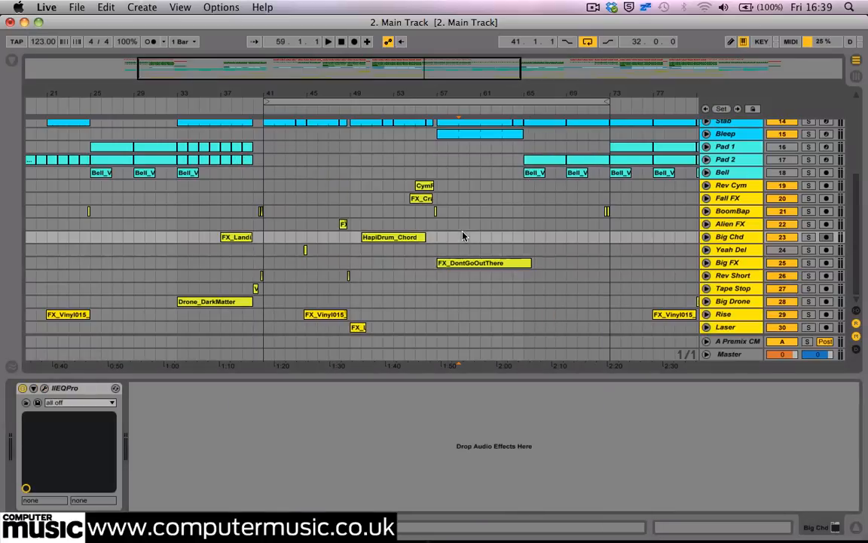
pyautogui.click(400, 212)
pyautogui.click(410, 236)
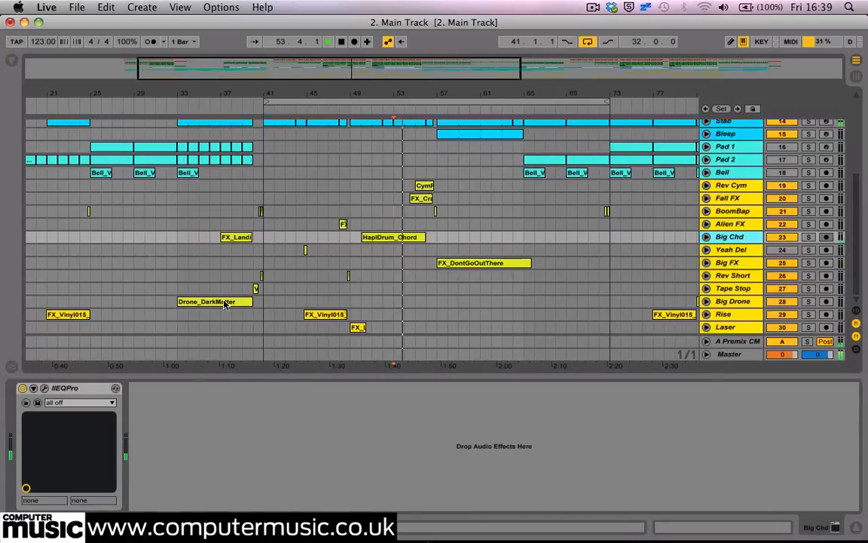
pyautogui.click(44, 391)
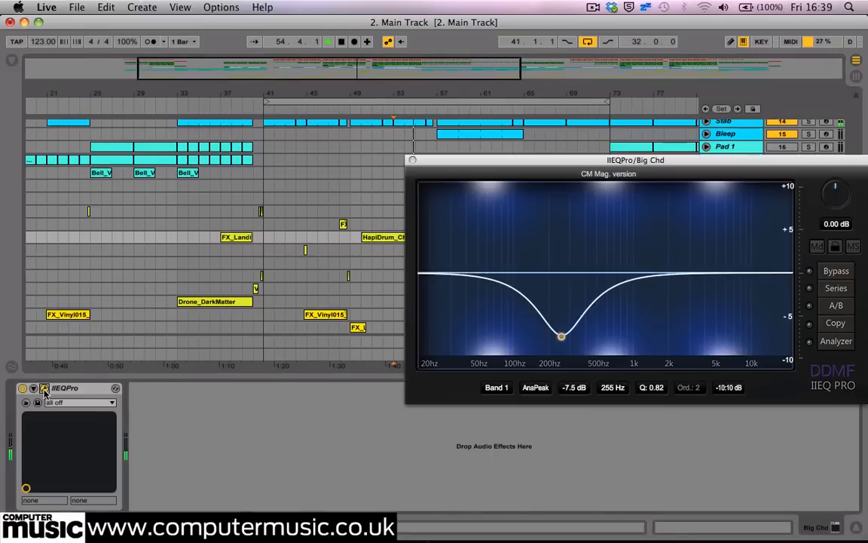
pyautogui.click(411, 166)
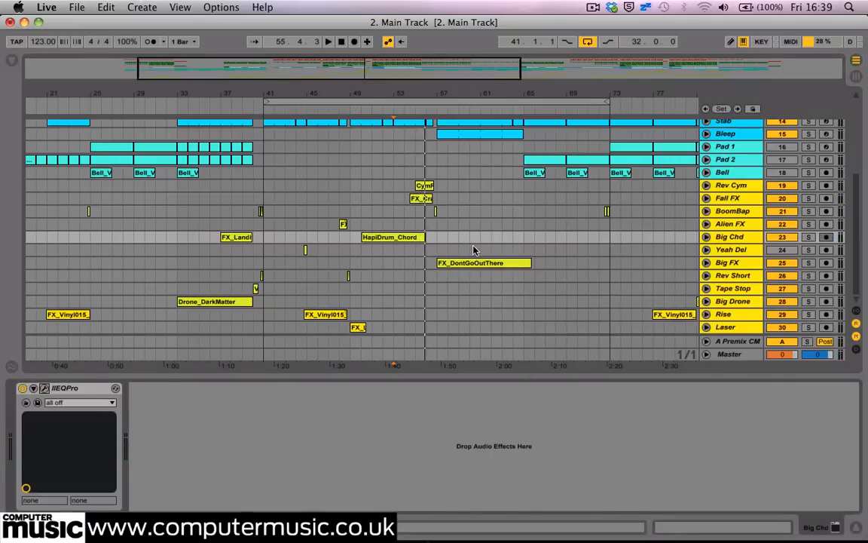
# - Select the Rise track and open its VPS philta plug-in to examine the highpass filtering
pyautogui.click(727, 263)
pyautogui.click(733, 275)
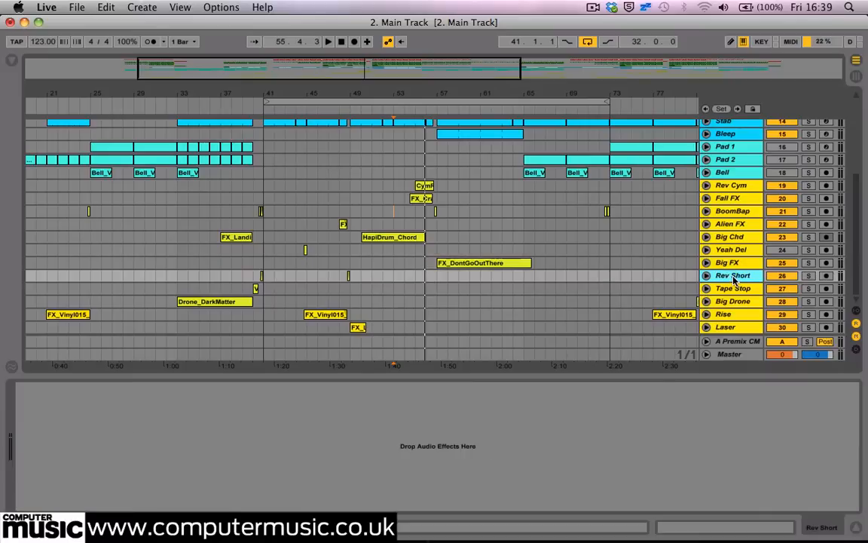
pyautogui.press('Down')
pyautogui.press('Down')
pyautogui.press('Down')
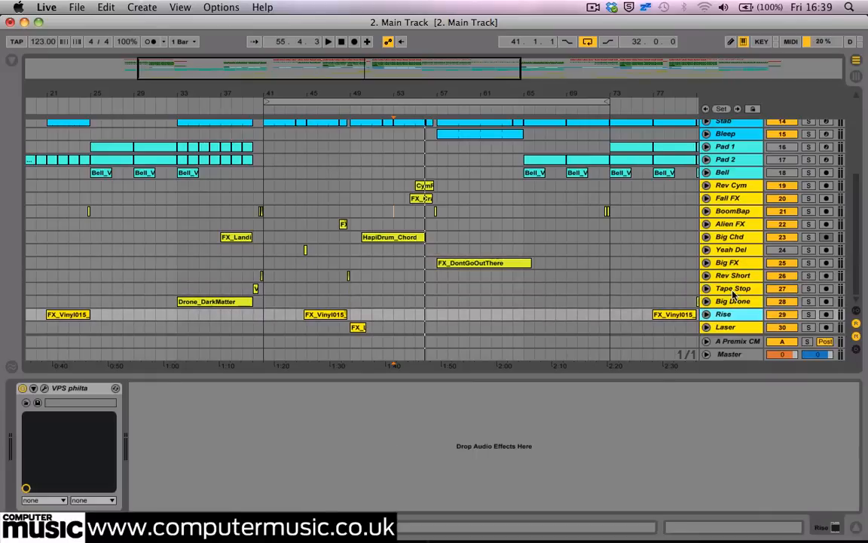
pyautogui.click(44, 389)
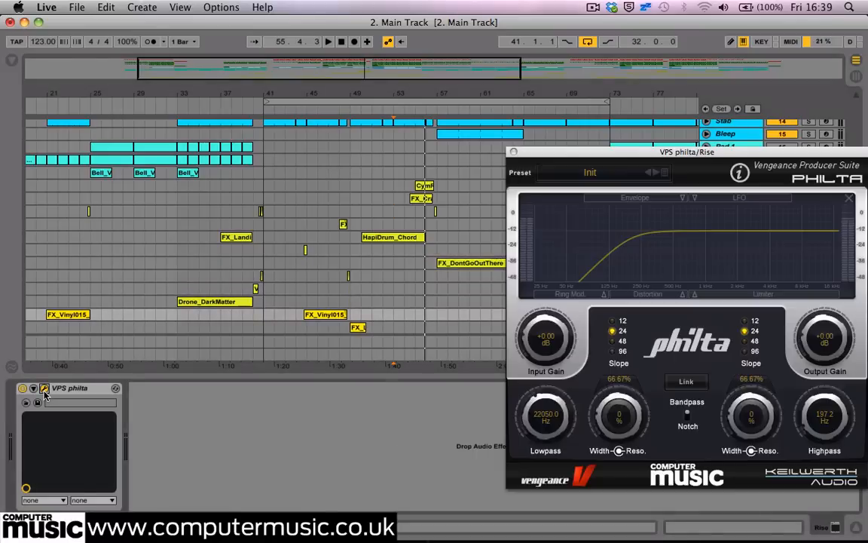
# - Close the VPS philta plug-in, play the Rise track soloed through its clip before bar 49, then unsolo it
pyautogui.click(45, 390)
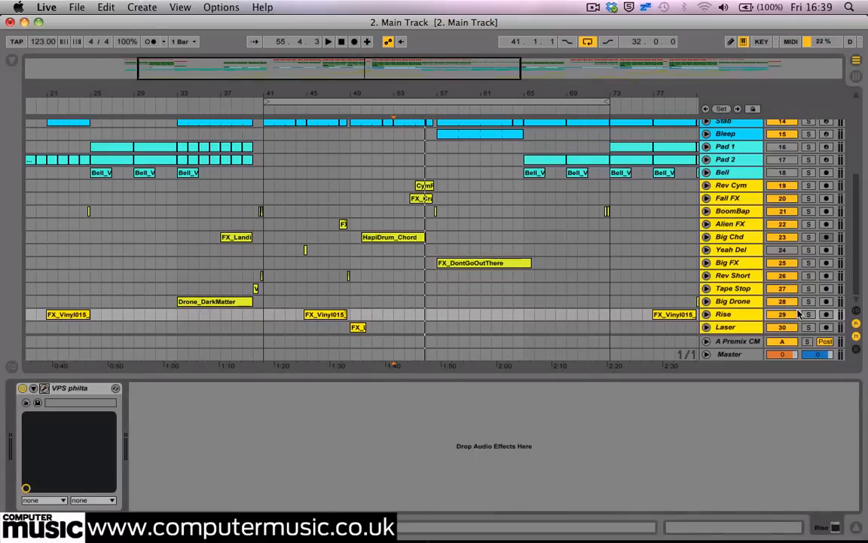
pyautogui.click(807, 314)
pyautogui.click(318, 302)
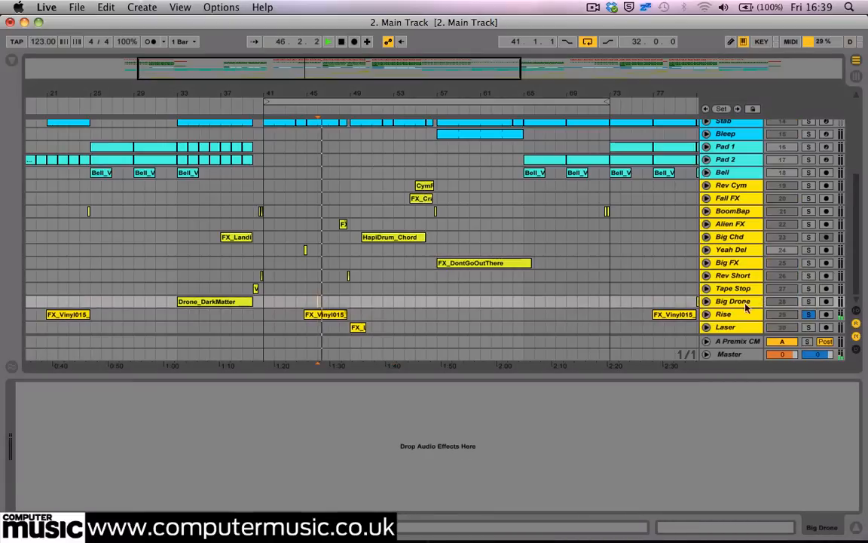
pyautogui.click(739, 316)
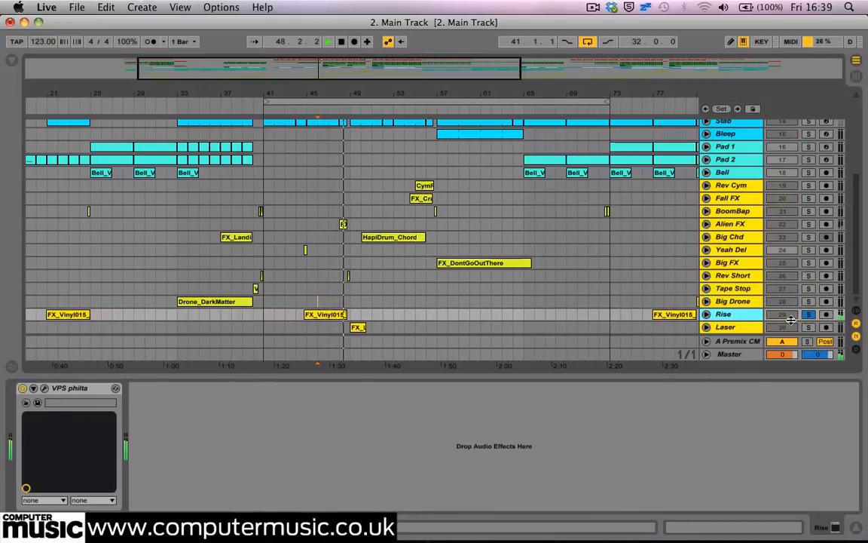
pyautogui.click(808, 314)
# - Play from bar 43 and unfold the Yeah Del track to examine its short vocal clip before bar 45
pyautogui.click(734, 246)
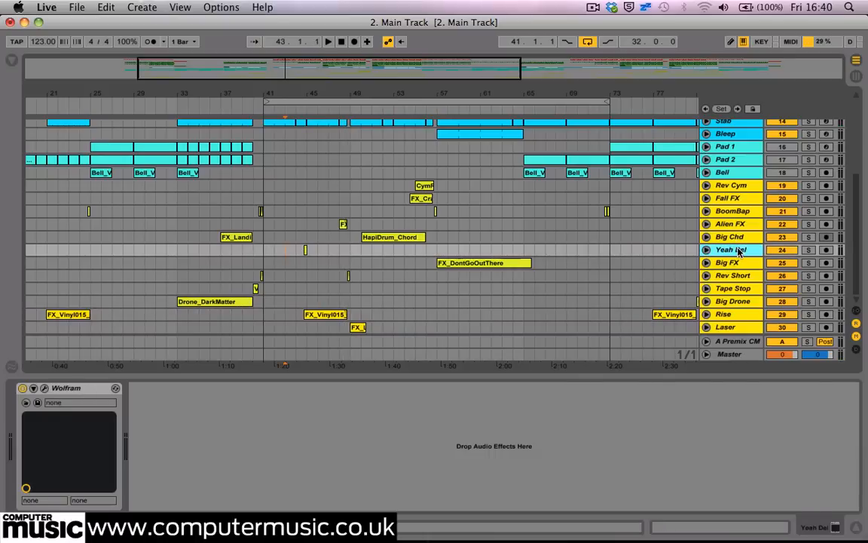
pyautogui.press('space')
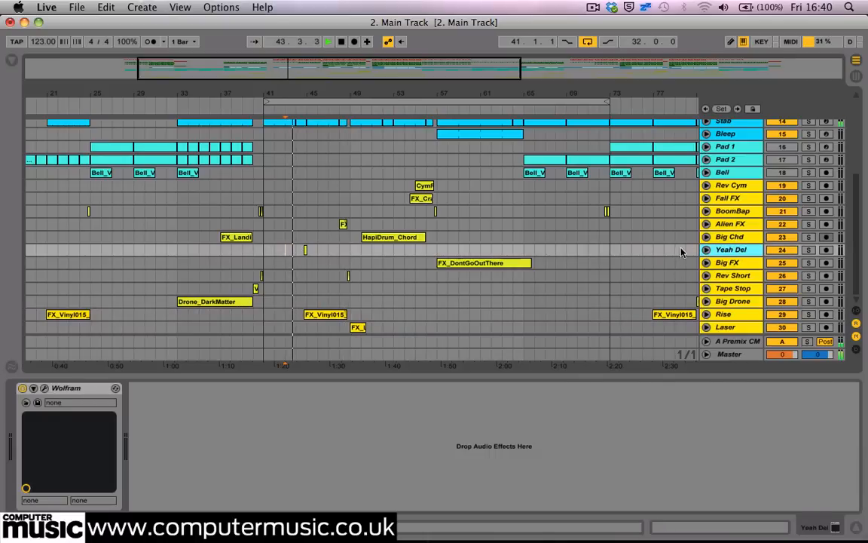
pyautogui.click(706, 250)
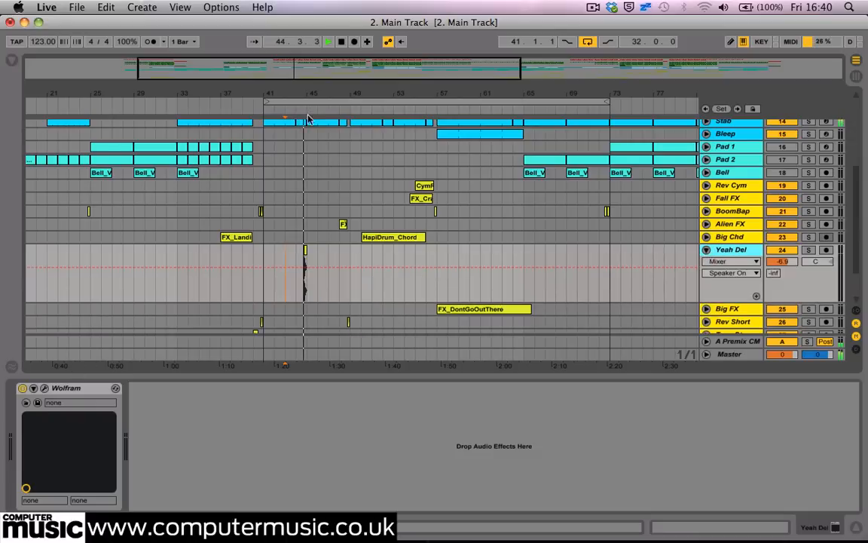
pyautogui.moveTo(301, 94); pyautogui.dragTo(179, 272)
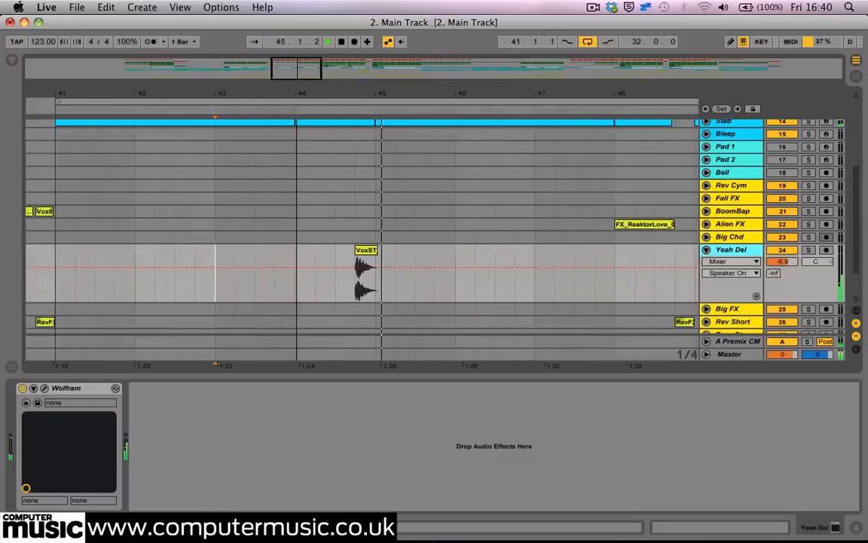
# - Audition the soloed Yeah Del vocal with its Wolfram delay plug-in open, then close the plug-in and fold the track
pyautogui.click(45, 387)
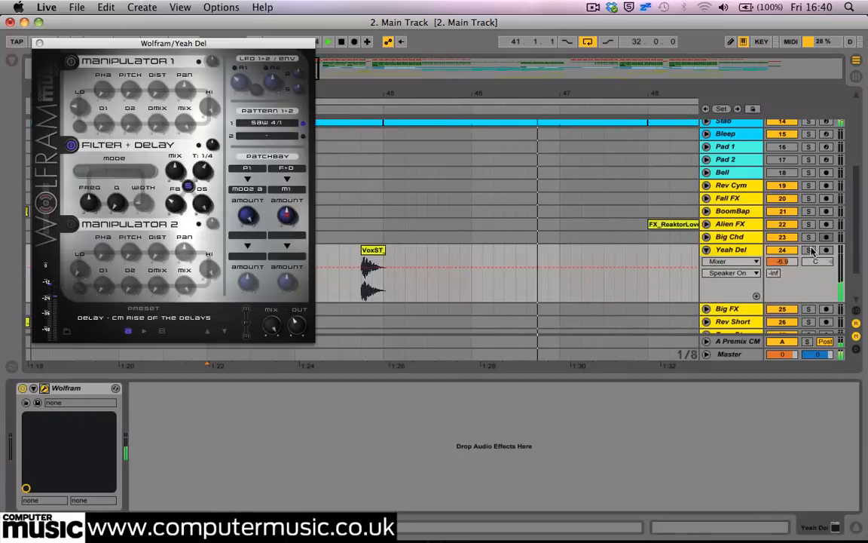
pyautogui.click(809, 250)
pyautogui.click(346, 259)
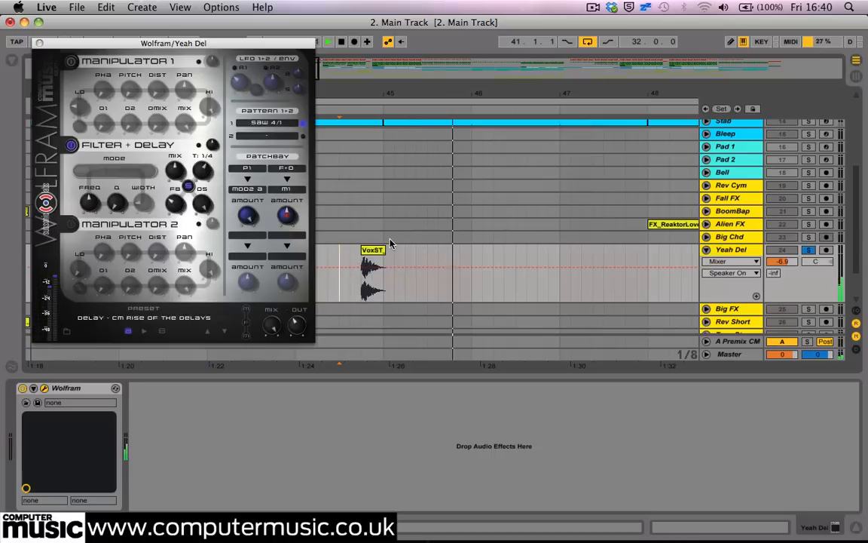
pyautogui.click(41, 46)
pyautogui.moveTo(417, 91); pyautogui.dragTo(426, 103)
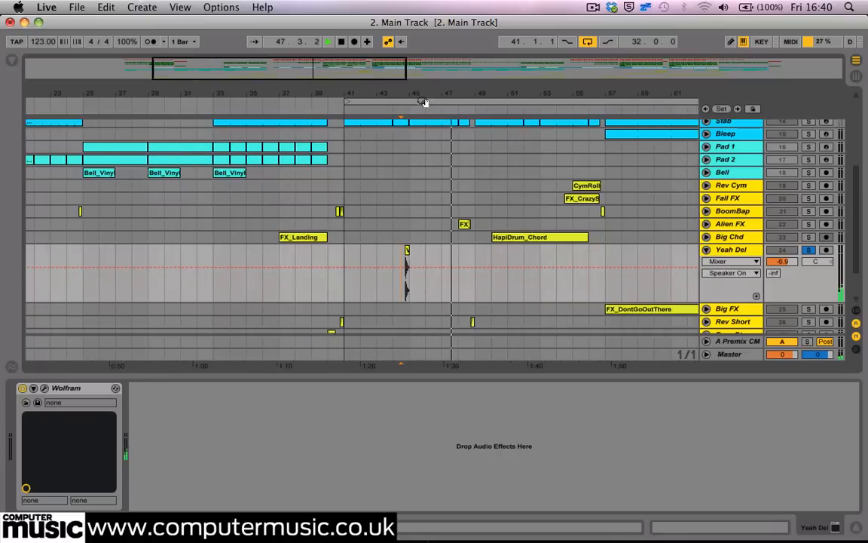
pyautogui.click(706, 250)
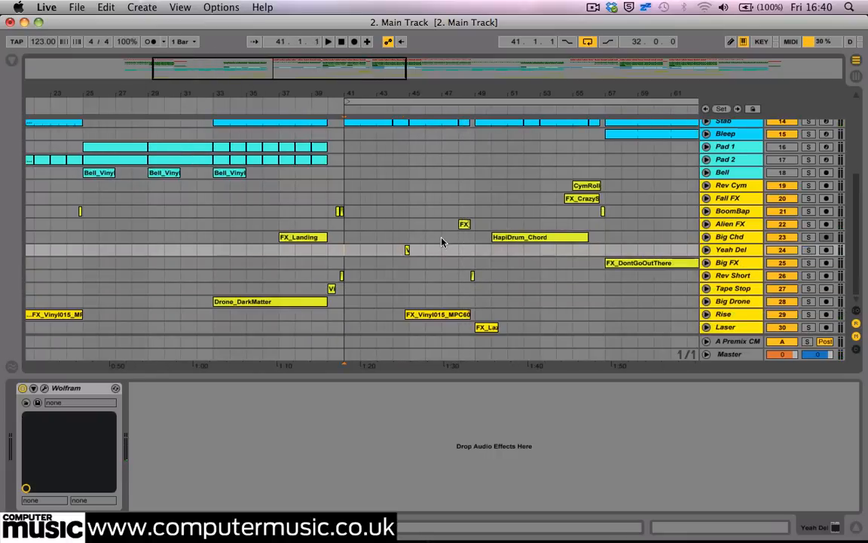
# - Examine the arrangement of the drum, stab, pad and effects tracks on both sides of the bar 73 breakdown
pyautogui.scroll(8, 431, 233)
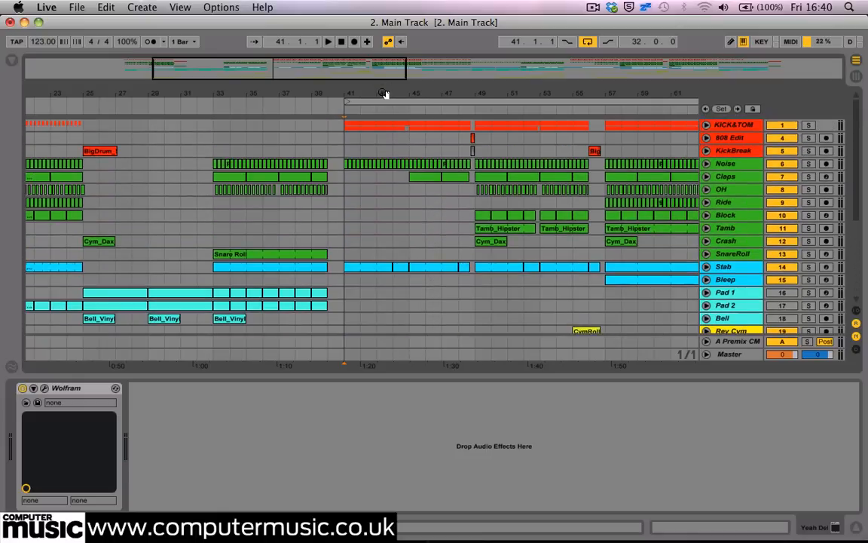
pyautogui.moveTo(407, 94); pyautogui.dragTo(407, 67)
pyautogui.scroll(-8, 407, 194)
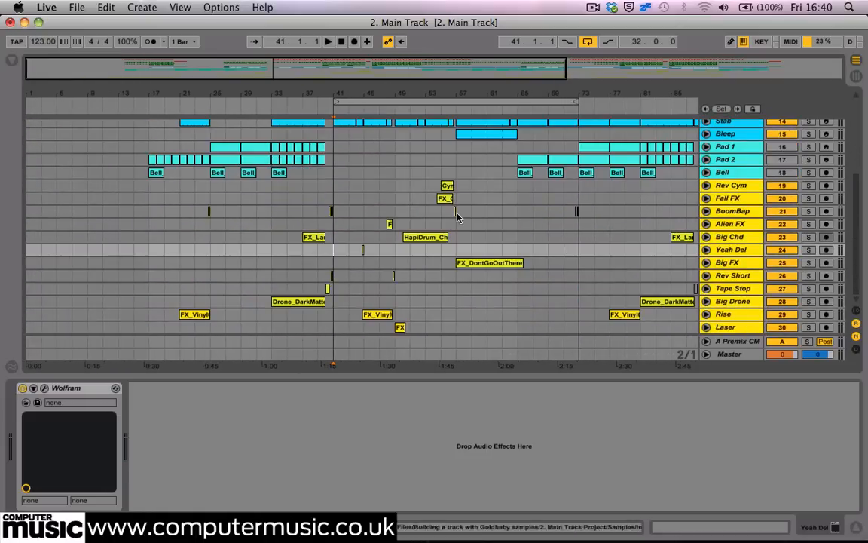
pyautogui.scroll(5, 455, 224)
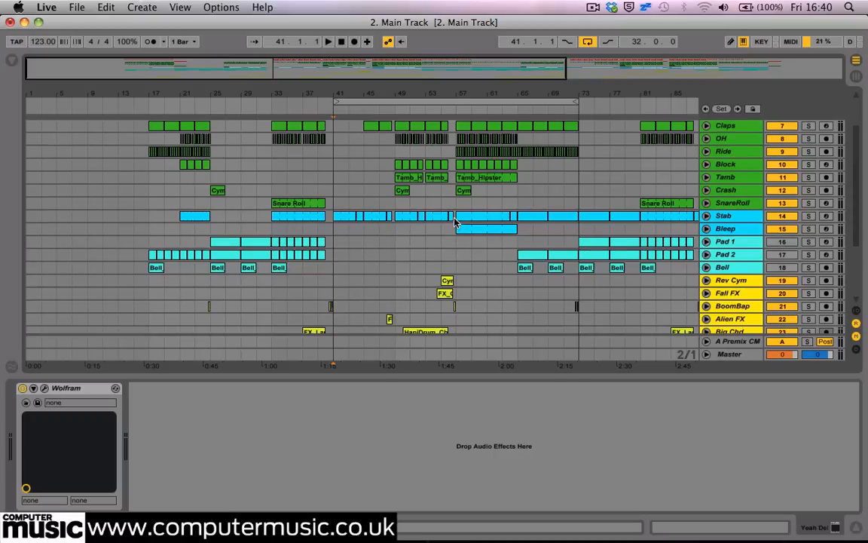
pyautogui.scroll(2, 450, 216)
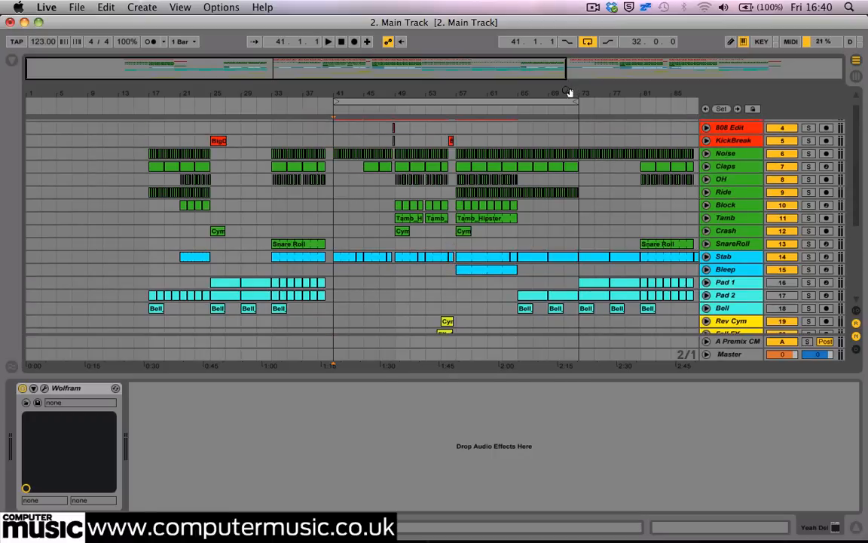
pyautogui.moveTo(568, 91); pyautogui.dragTo(400, 105)
pyautogui.scroll(1, 504, 161)
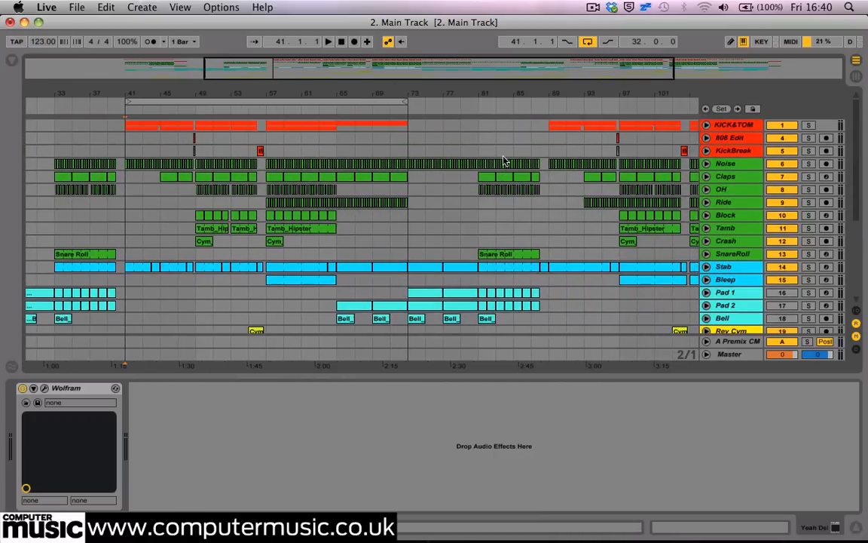
pyautogui.moveTo(478, 94); pyautogui.dragTo(476, 76)
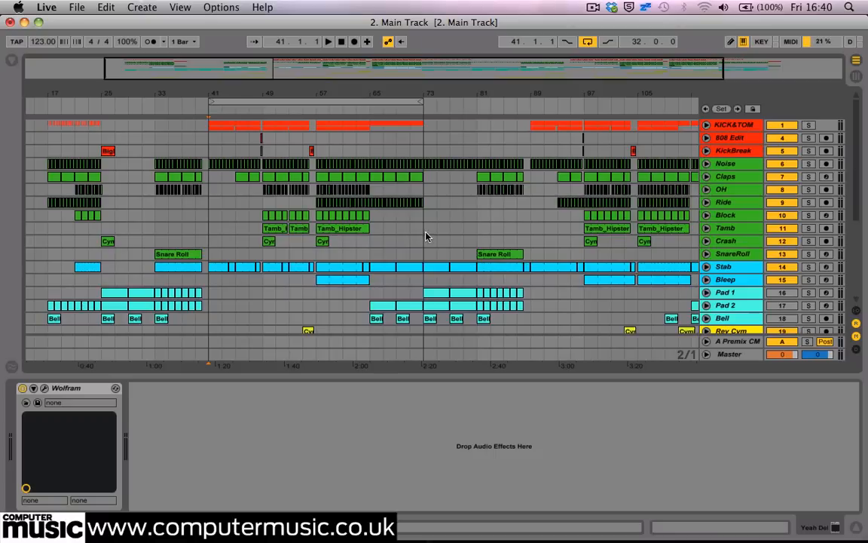
# - Unfold the Stab track and play its clip from bar 65 with the track soloed
pyautogui.click(368, 258)
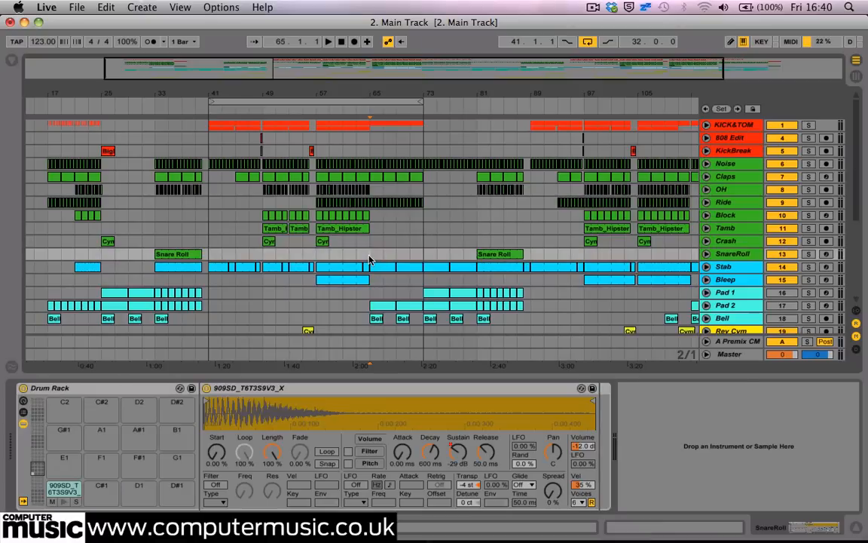
pyautogui.click(707, 268)
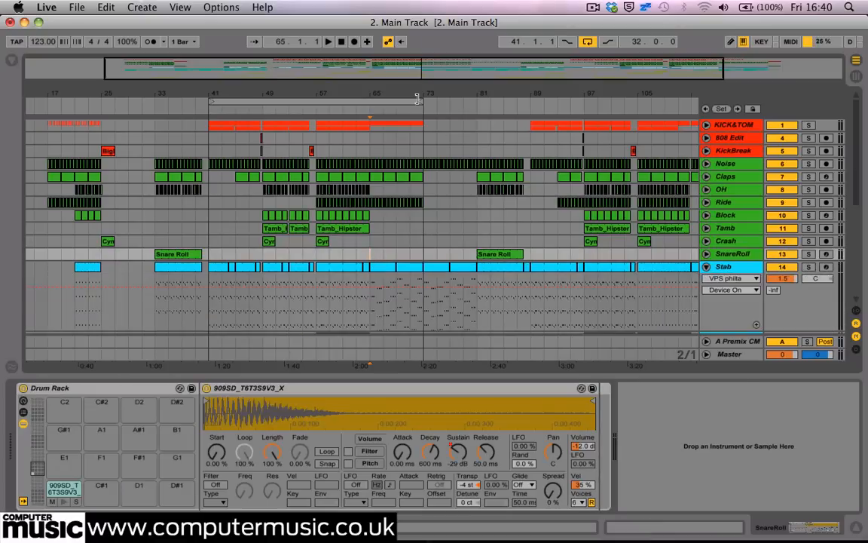
pyautogui.moveTo(416, 99); pyautogui.dragTo(457, 207)
pyautogui.scroll(-5, 407, 187)
pyautogui.click(367, 175)
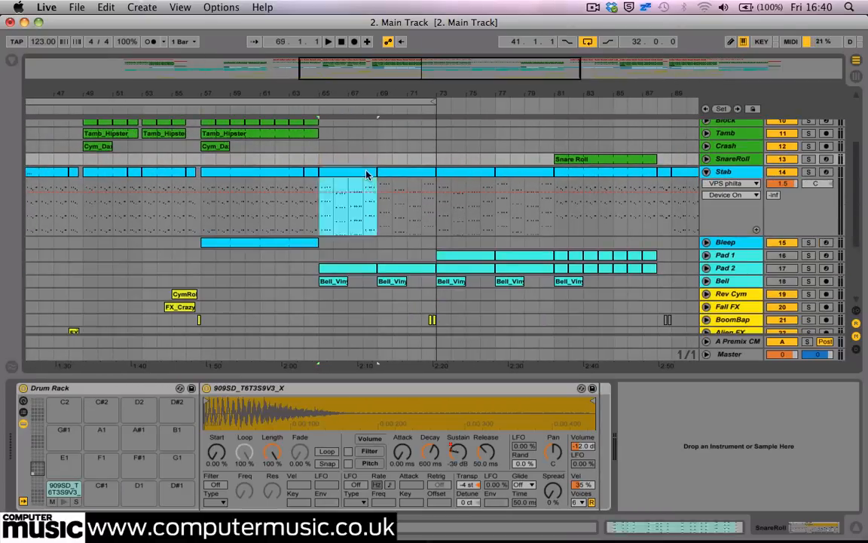
pyautogui.click(808, 172)
pyautogui.press('space')
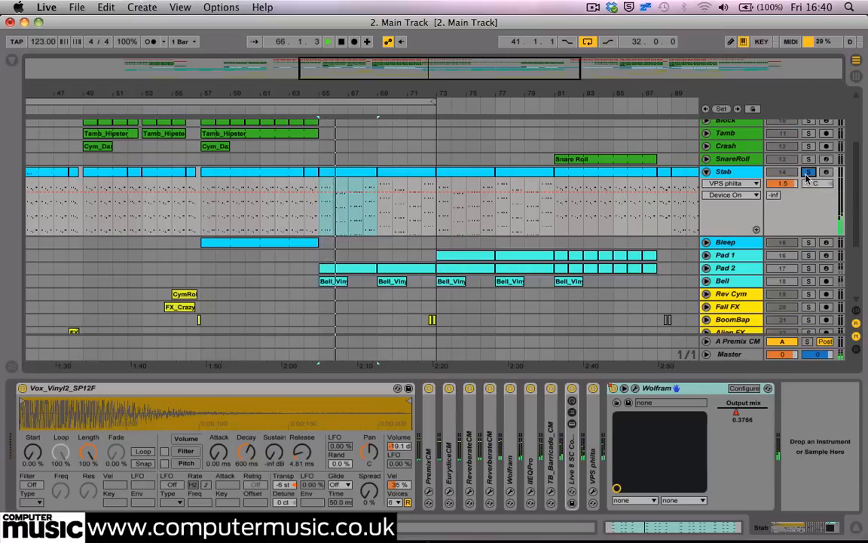
pyautogui.click(689, 174)
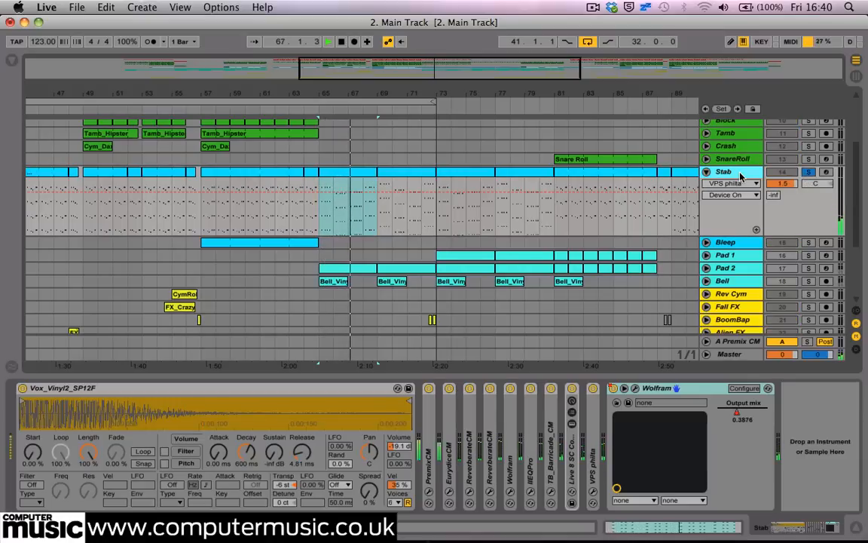
# - Loop the Stab clip from bar 65 to bar 69 and play the loop
pyautogui.moveTo(374, 94); pyautogui.dragTo(377, 136)
pyautogui.press('space')
pyautogui.click(338, 174)
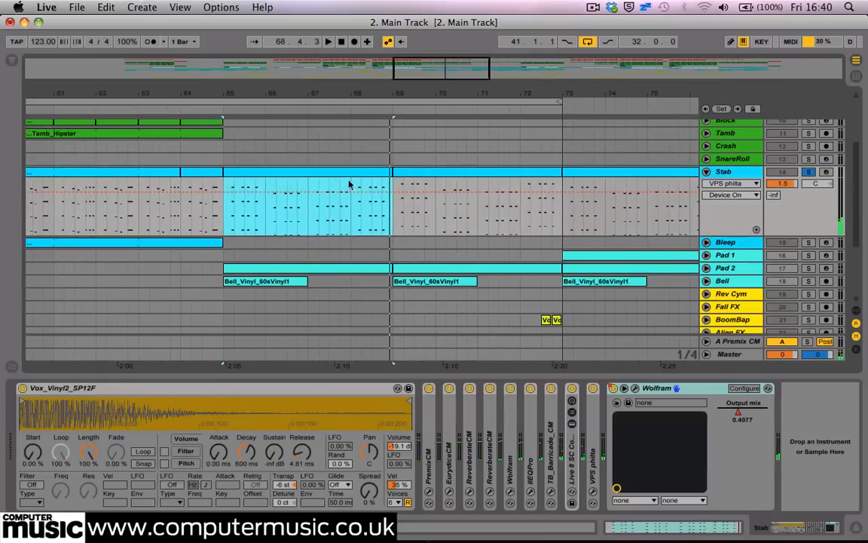
pyautogui.press('super+l')
pyautogui.press('space')
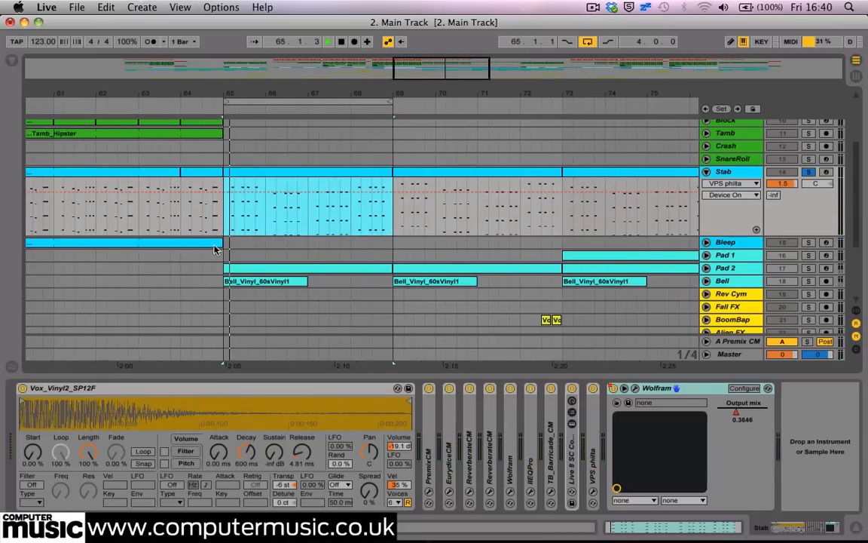
# - Examine the MIDI notes of the Stab clip at bar 65 in an enlarged note editor, then stop playback
pyautogui.hscroll(5, 476, 87)
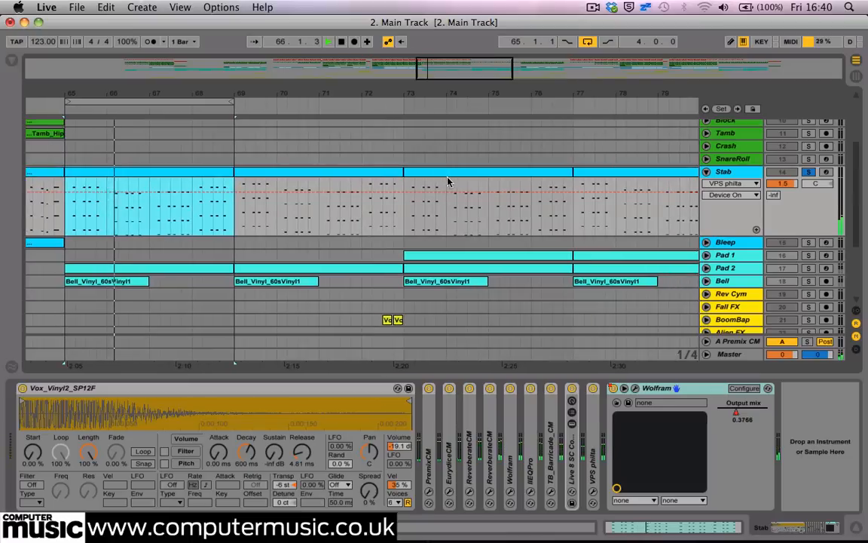
pyautogui.click(457, 180)
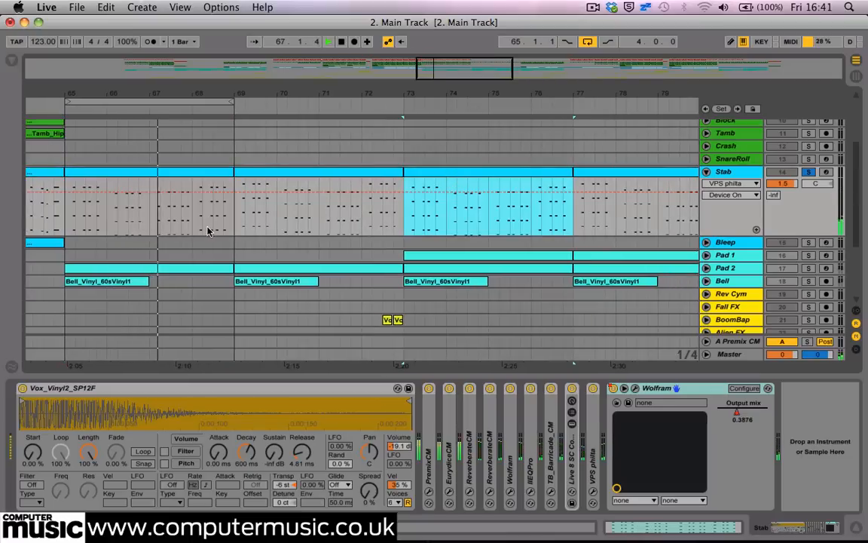
pyautogui.click(198, 174)
pyautogui.doubleClick(198, 174)
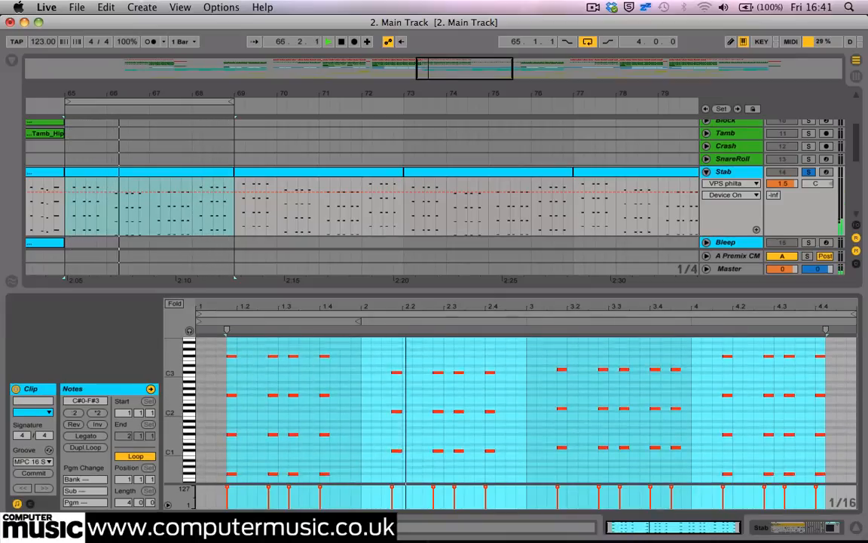
pyautogui.moveTo(273, 296); pyautogui.dragTo(269, 246)
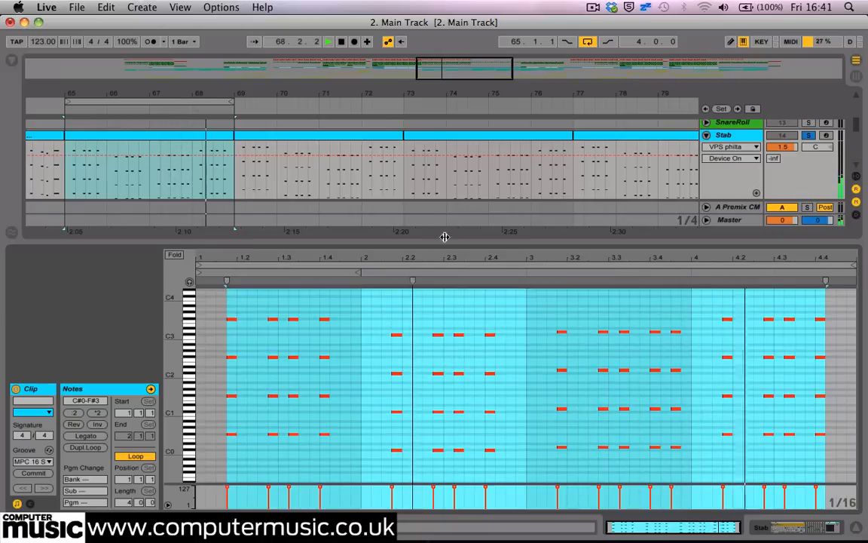
pyautogui.press('space')
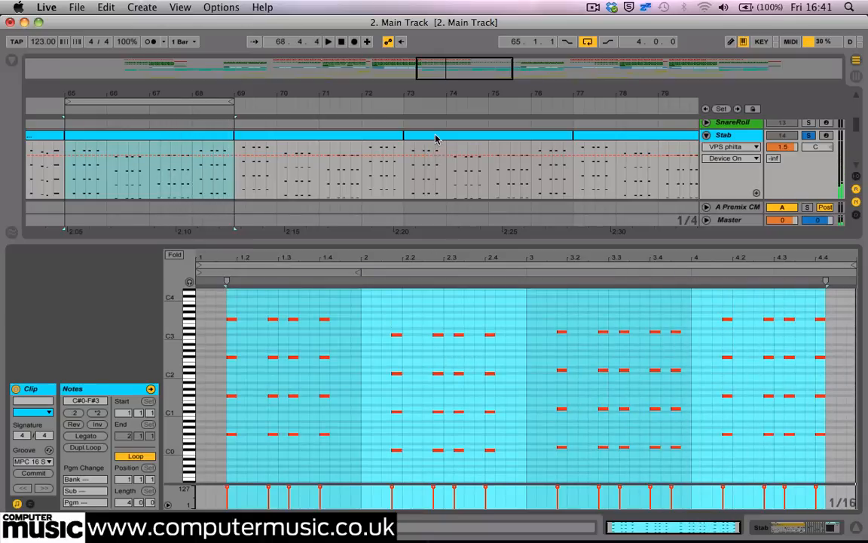
pyautogui.click(435, 138)
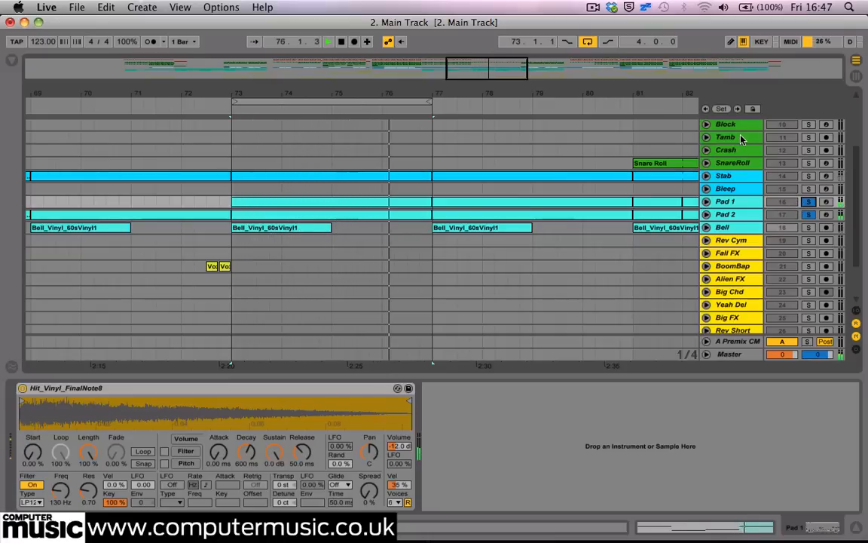
# - Listen to Pad 1 on its own, comparing its Hit_Vinyl_FinalNote8 sample with the filter off and on
pyautogui.click(808, 214)
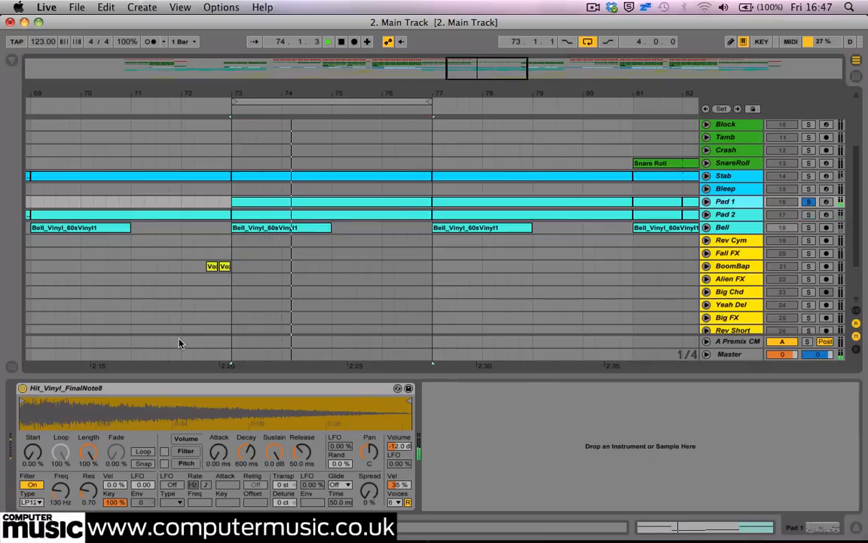
pyautogui.click(31, 484)
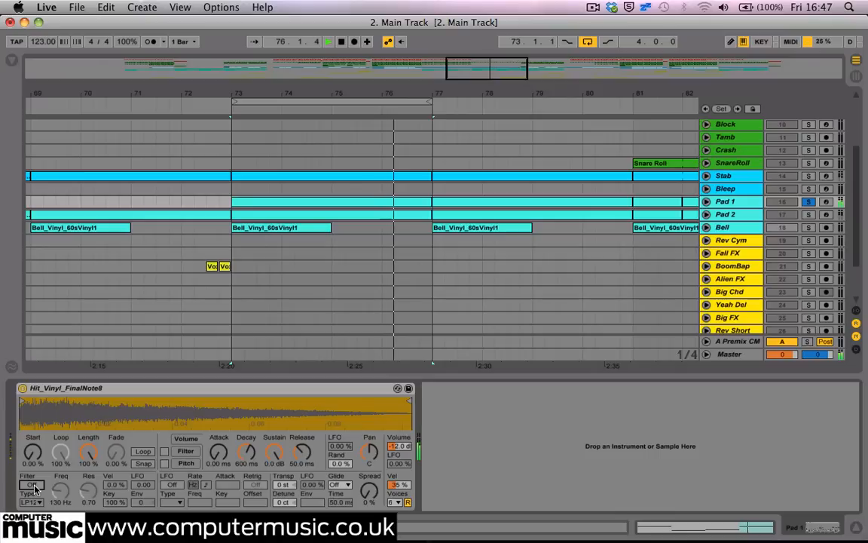
pyautogui.click(31, 485)
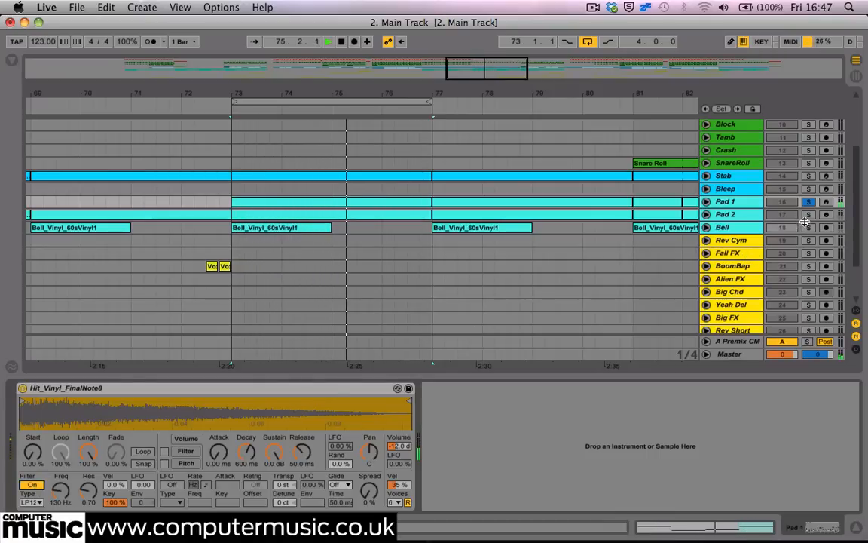
# - Listen to Pad 2 on its own, comparing its Hit_Vinyl_FinalNote9 sample with reverse off and on, then return to the full mix
pyautogui.click(807, 214)
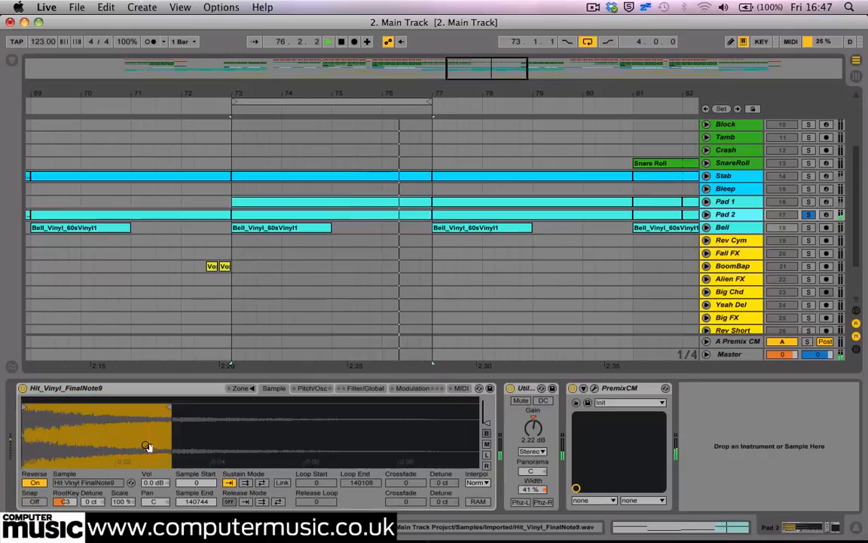
pyautogui.click(40, 483)
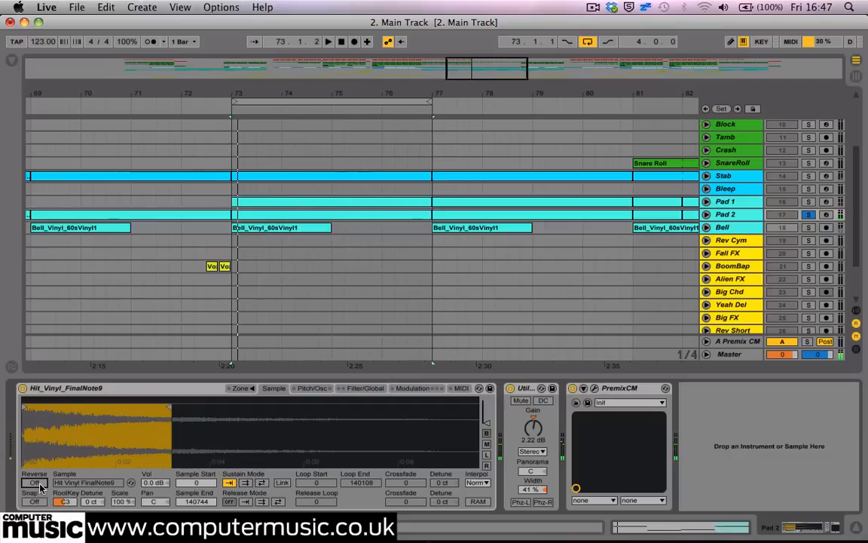
pyautogui.click(34, 482)
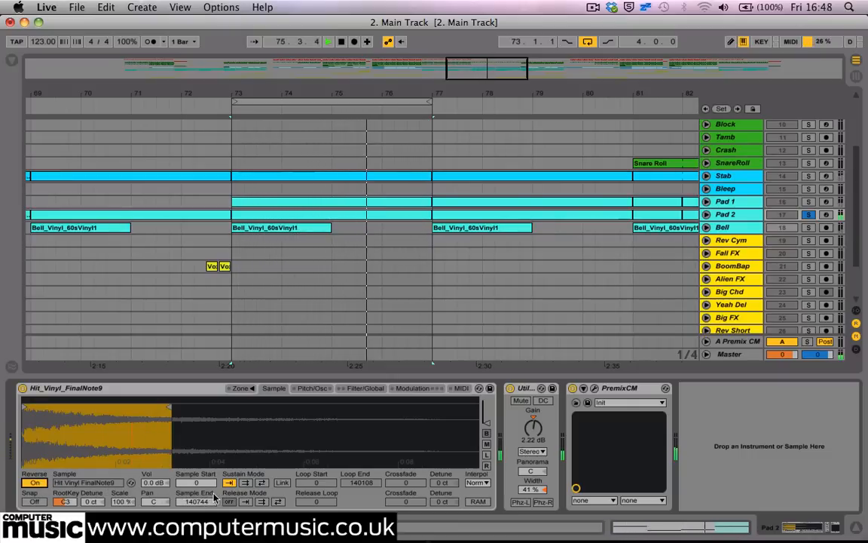
pyautogui.click(808, 215)
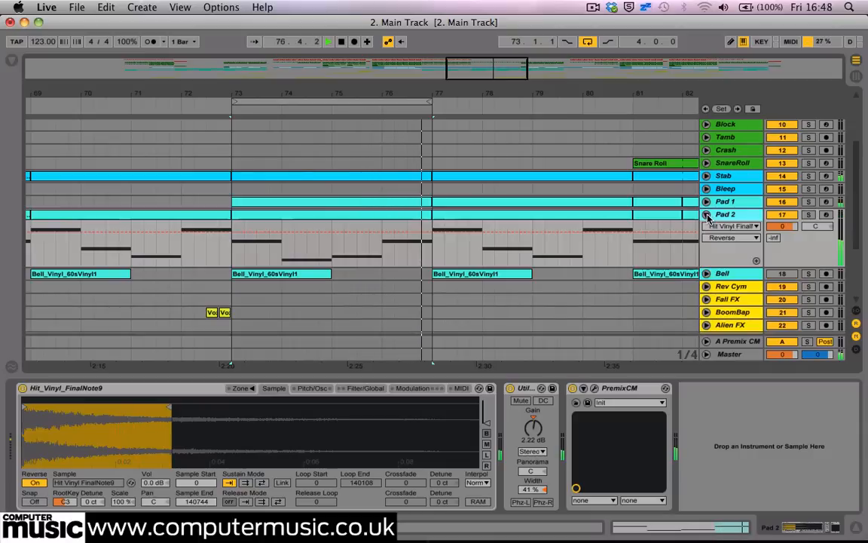
# - Examine the note patterns of Pad 2 and Pad 1 around bar 73 in the unfolded tracks, then fold both
pyautogui.click(707, 214)
pyautogui.click(706, 214)
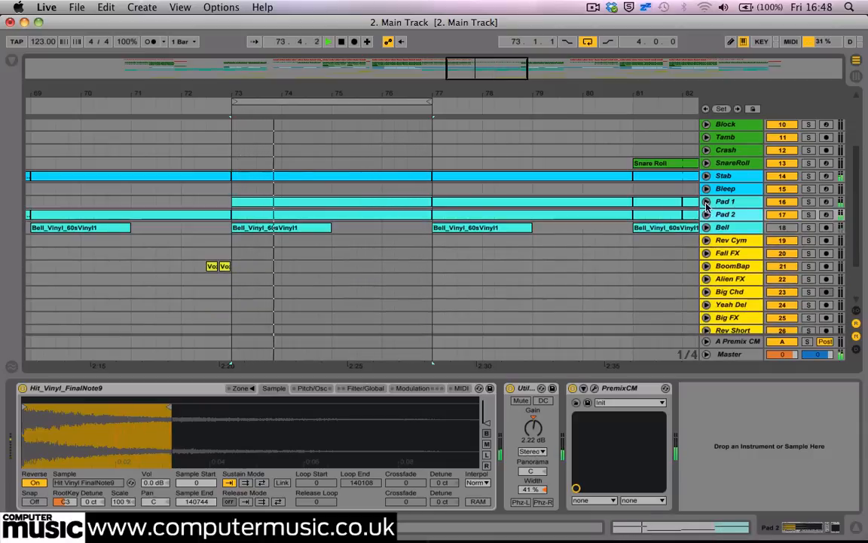
pyautogui.click(706, 201)
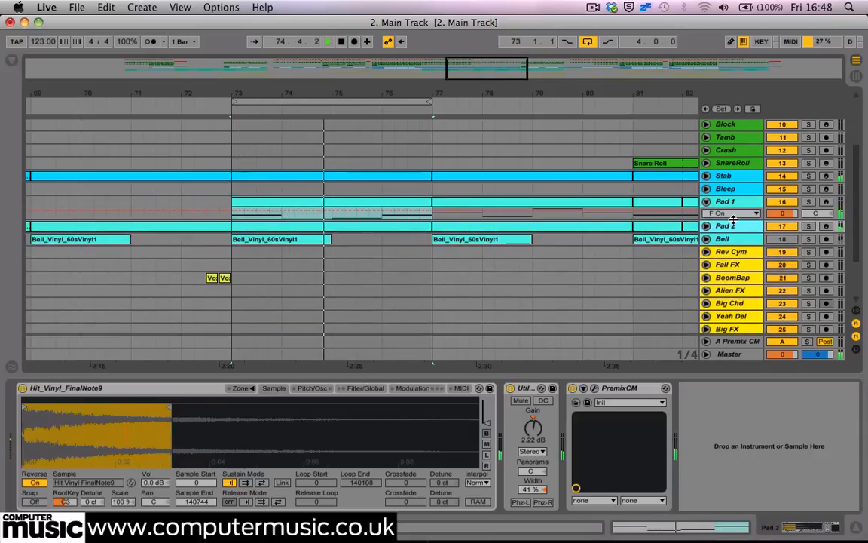
pyautogui.moveTo(733, 219); pyautogui.dragTo(735, 255)
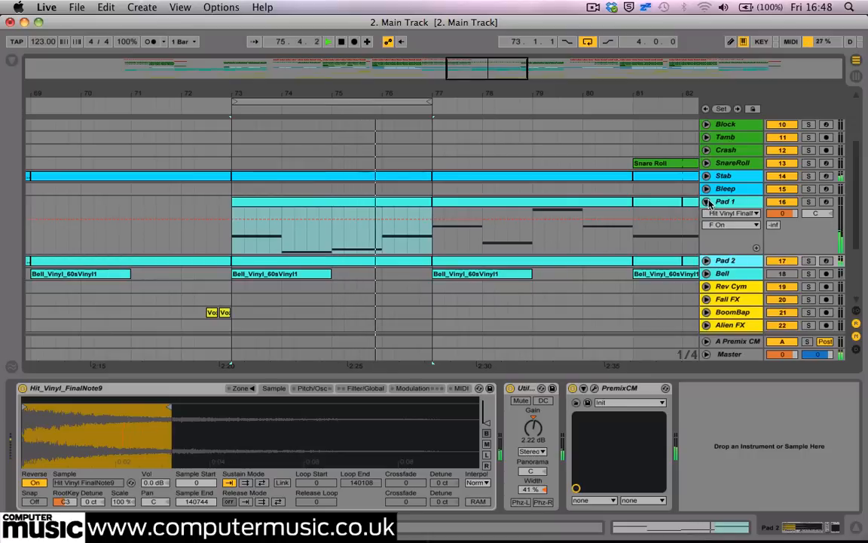
pyautogui.click(707, 202)
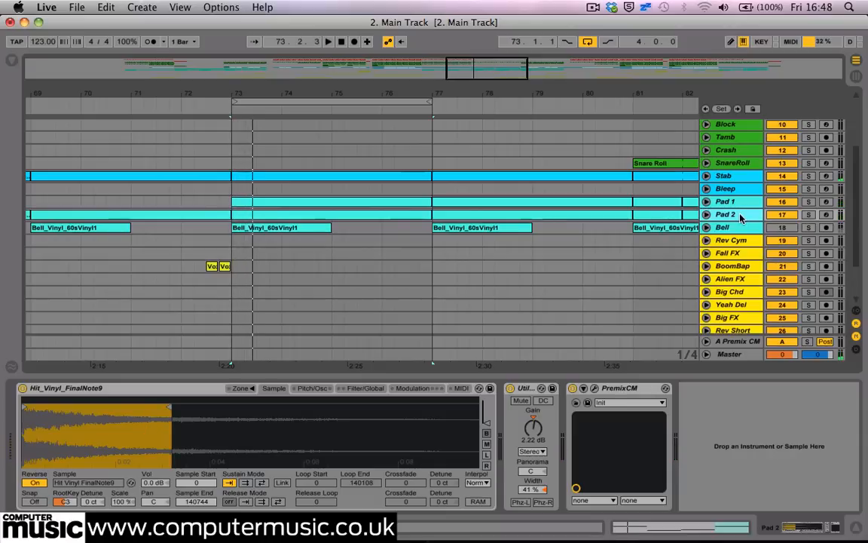
# - Unfold the Bell track, activate it and play it soloed from bar 73
pyautogui.click(707, 228)
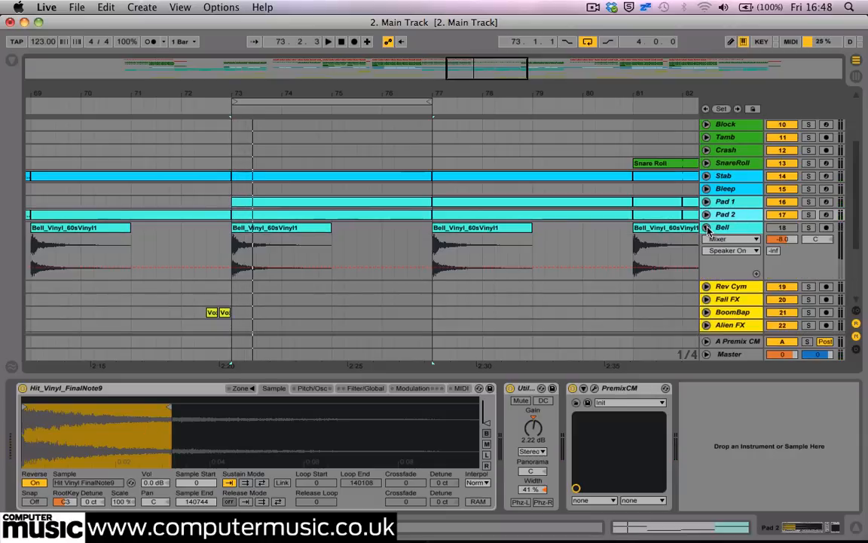
pyautogui.click(230, 257)
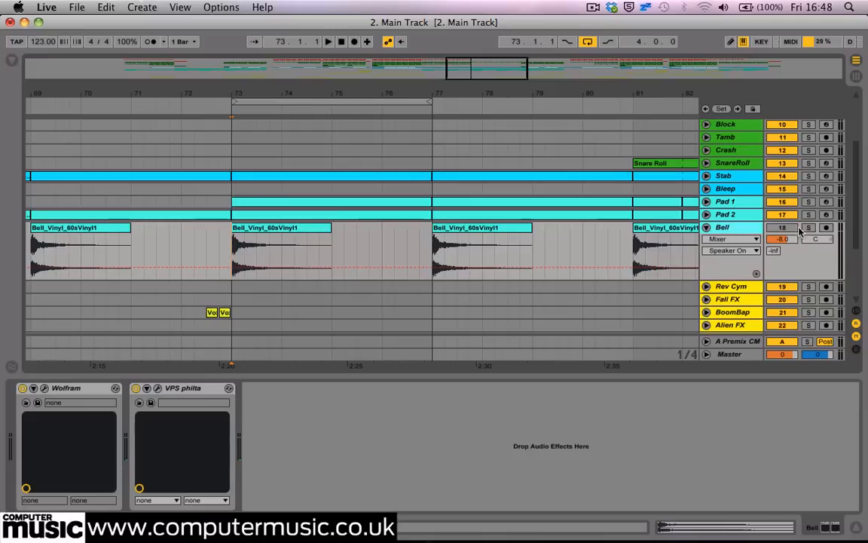
pyautogui.click(808, 228)
pyautogui.click(807, 228)
pyautogui.click(787, 228)
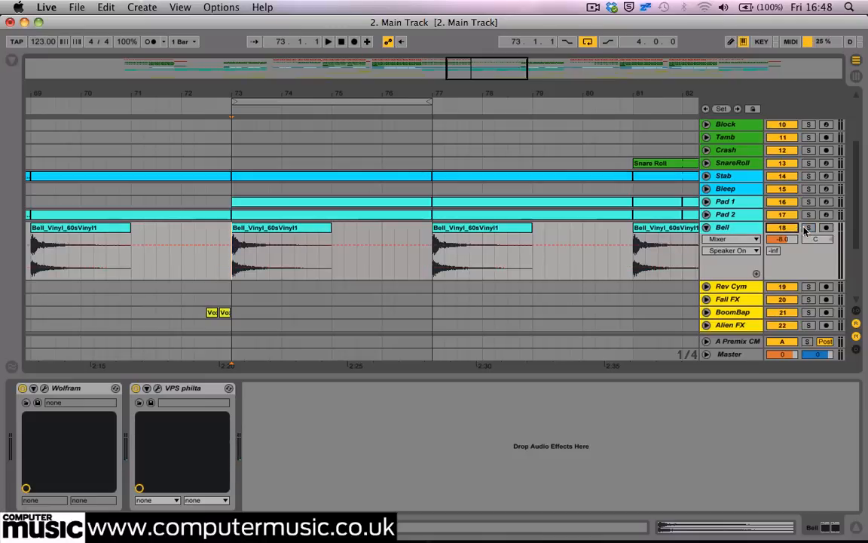
pyautogui.click(806, 227)
pyautogui.press('space')
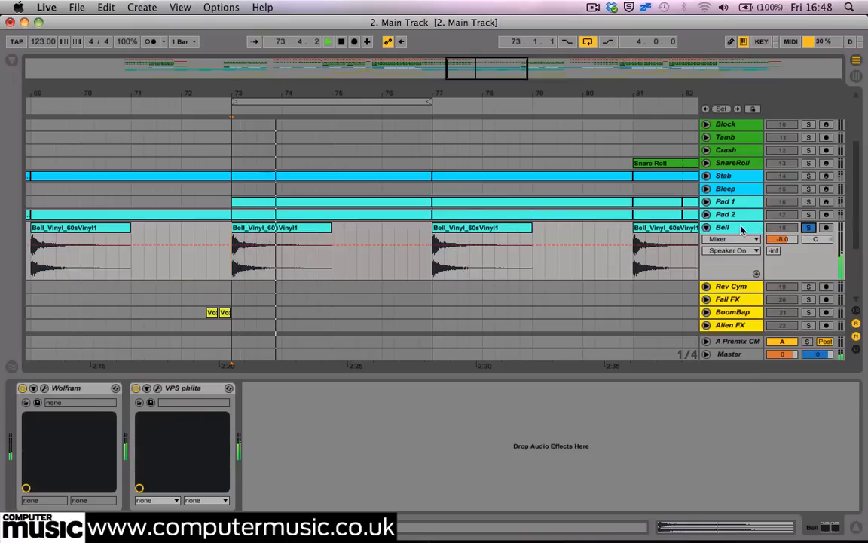
# - Inspect the Bell track's Wolfram effect settings while its bar 73 clip plays, then close the plug-in and unsolo the track
pyautogui.doubleClick(271, 232)
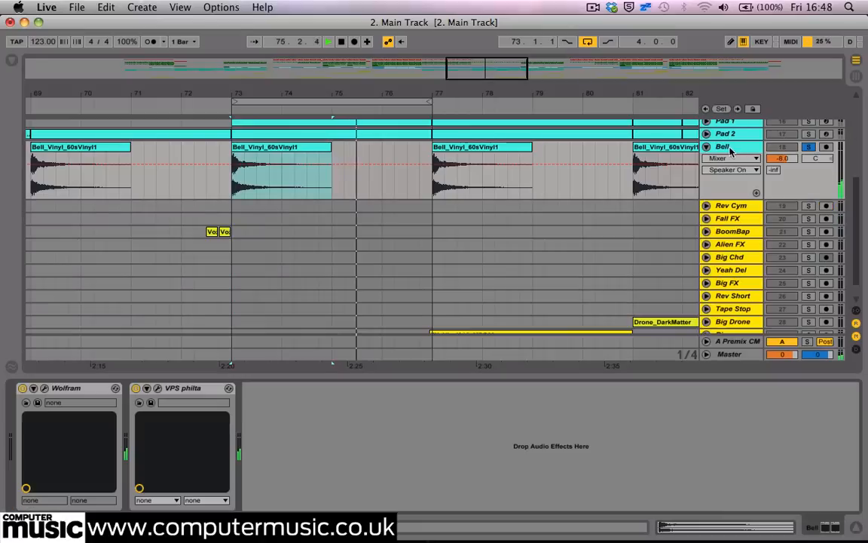
pyautogui.click(735, 146)
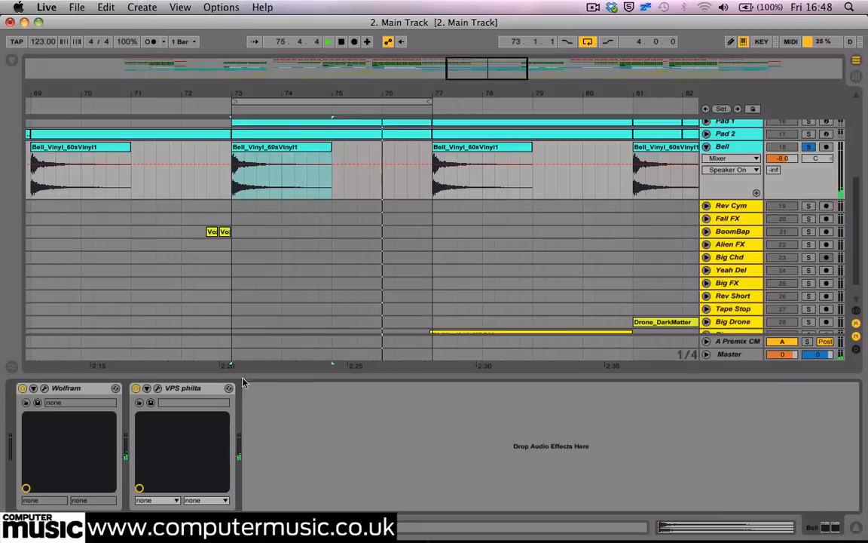
pyautogui.click(44, 388)
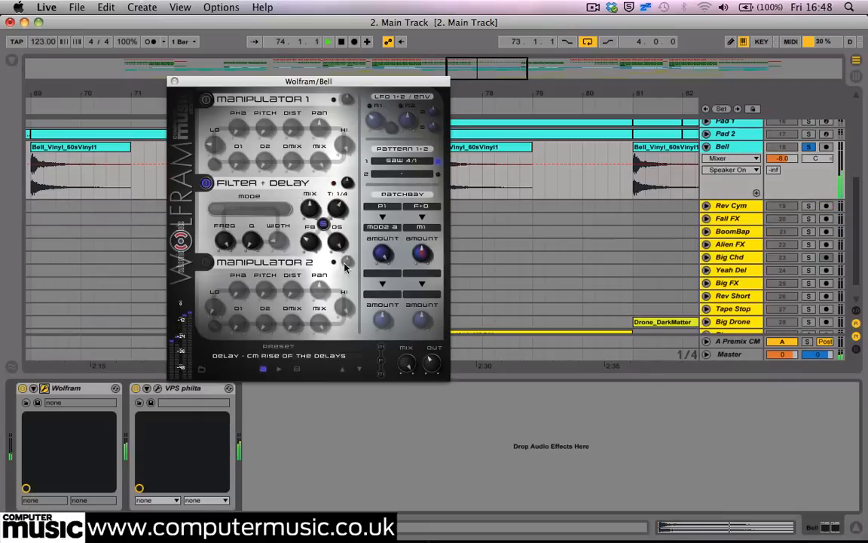
pyautogui.click(175, 82)
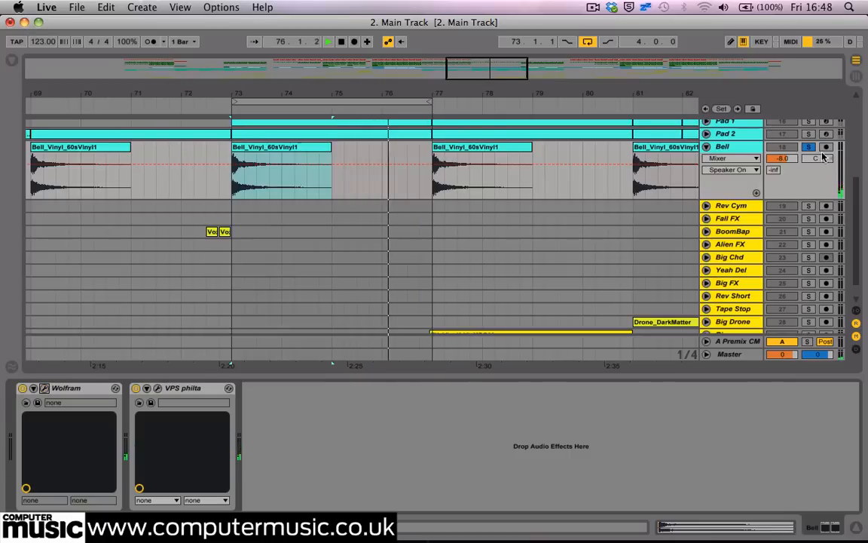
pyautogui.click(809, 148)
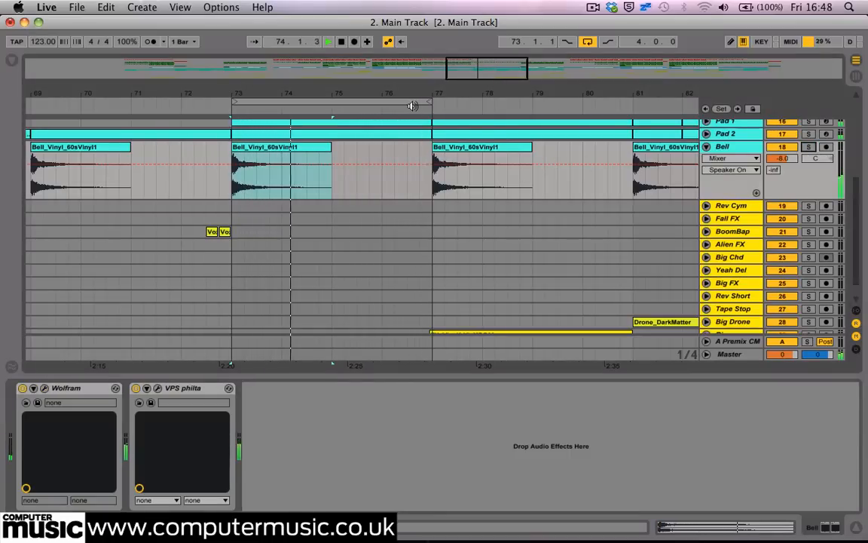
# - Extend the loop's end from bar 77 to bar 81 and listen to the eight-bar section across all tracks
pyautogui.scroll(3, 408, 161)
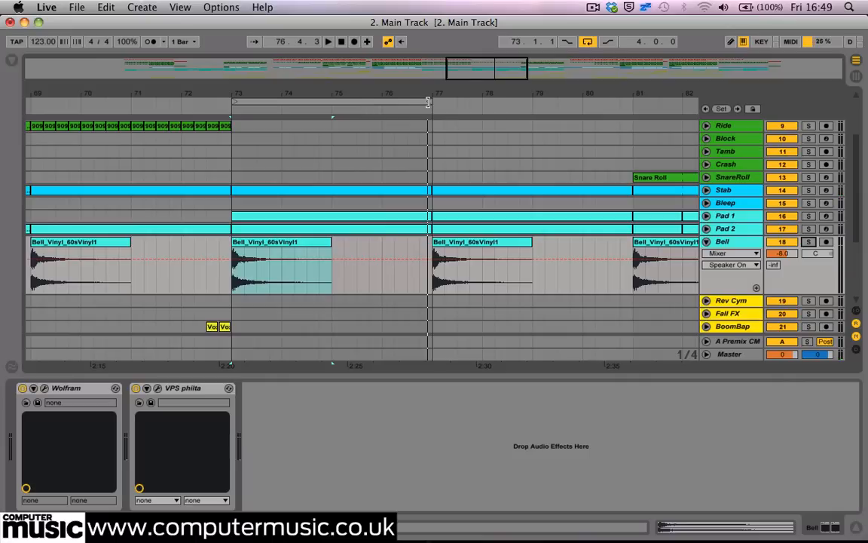
pyautogui.moveTo(428, 102); pyautogui.dragTo(629, 113)
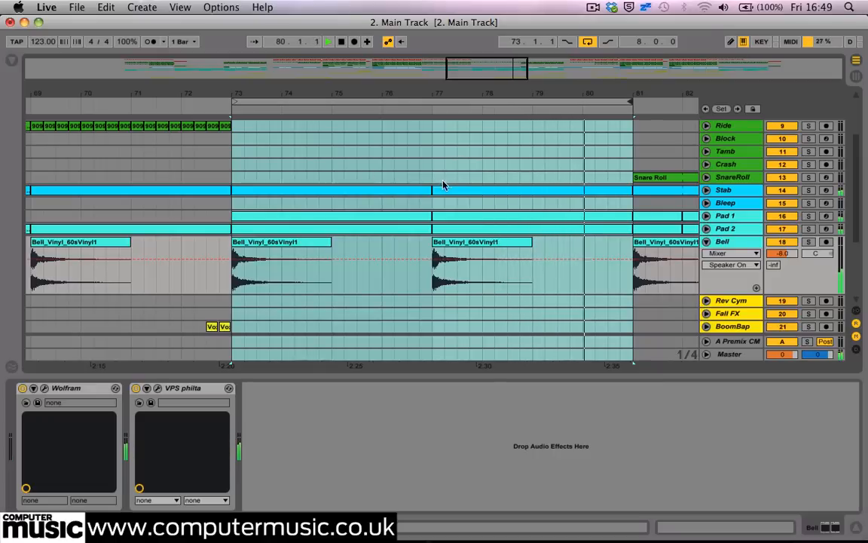
pyautogui.scroll(-5, 505, 179)
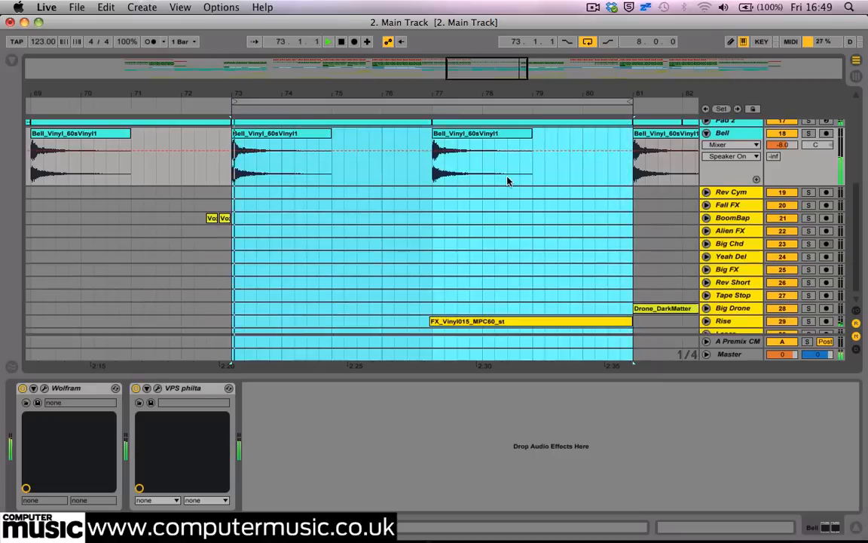
pyautogui.scroll(6, 506, 180)
pyautogui.scroll(-2, 508, 182)
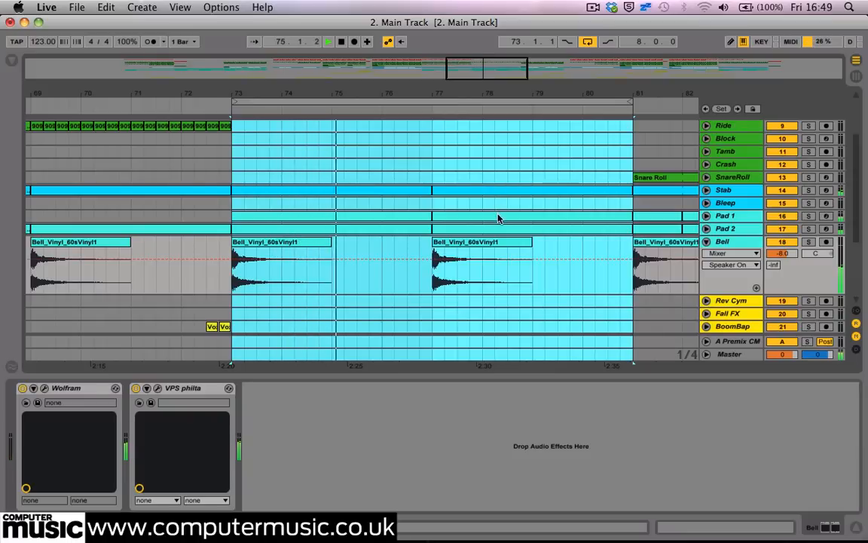
# - Compare the Pad 1 and Pad 2 clips at bar 77 with both tracks unfolded, then fold them and stop playback
pyautogui.click(706, 215)
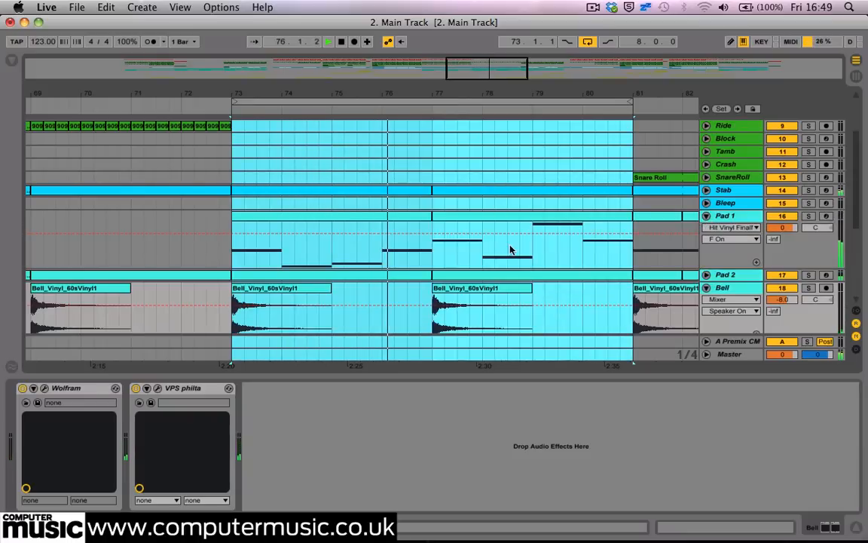
pyautogui.click(706, 274)
pyautogui.scroll(-1, 610, 242)
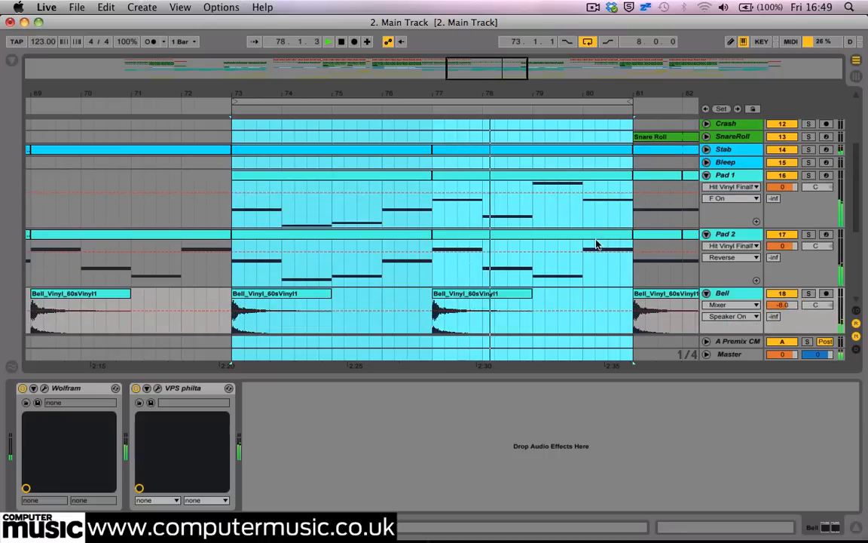
pyautogui.click(499, 243)
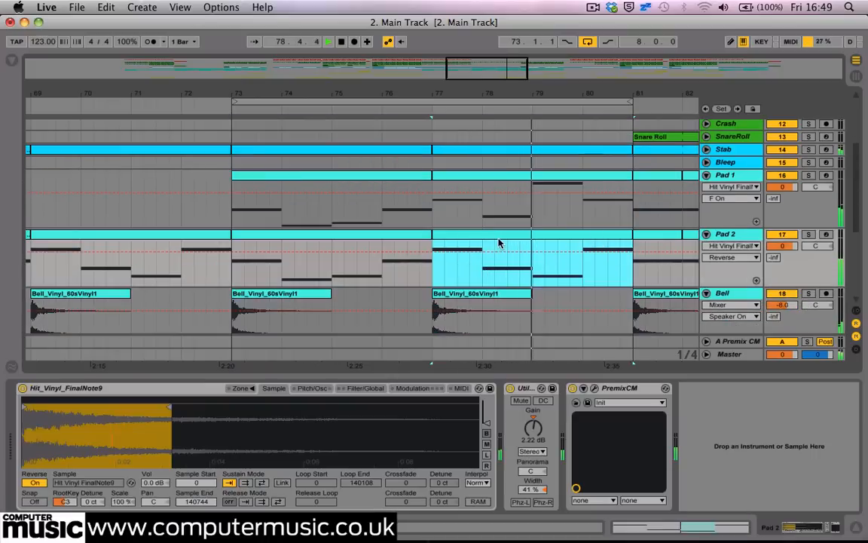
pyautogui.click(494, 181)
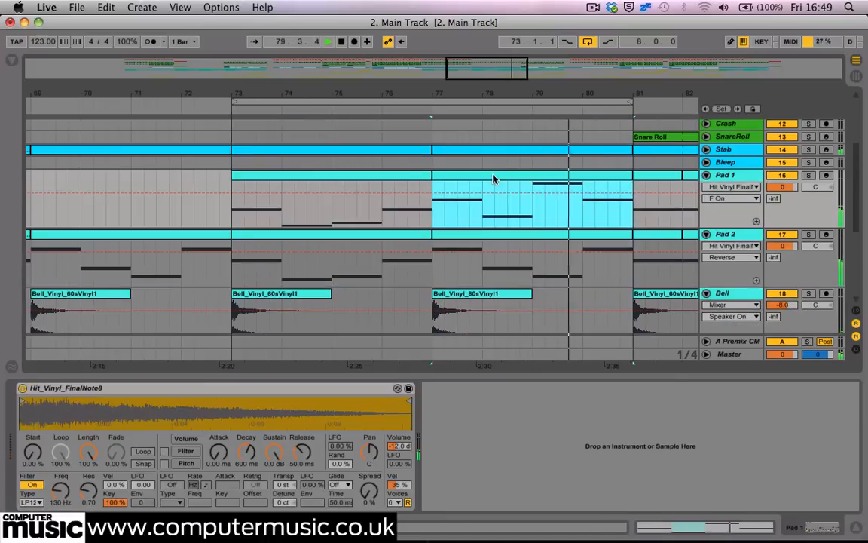
pyautogui.click(707, 234)
pyautogui.click(706, 175)
pyautogui.press('space')
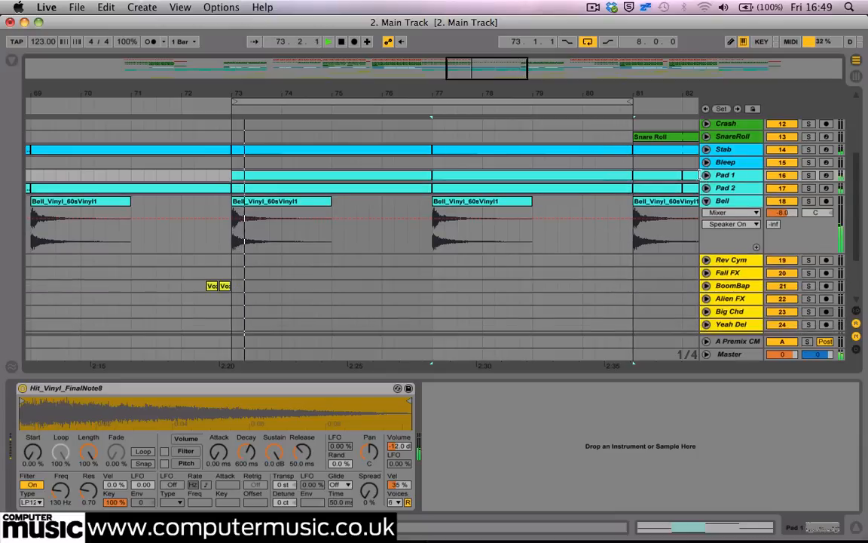
pyautogui.press('space')
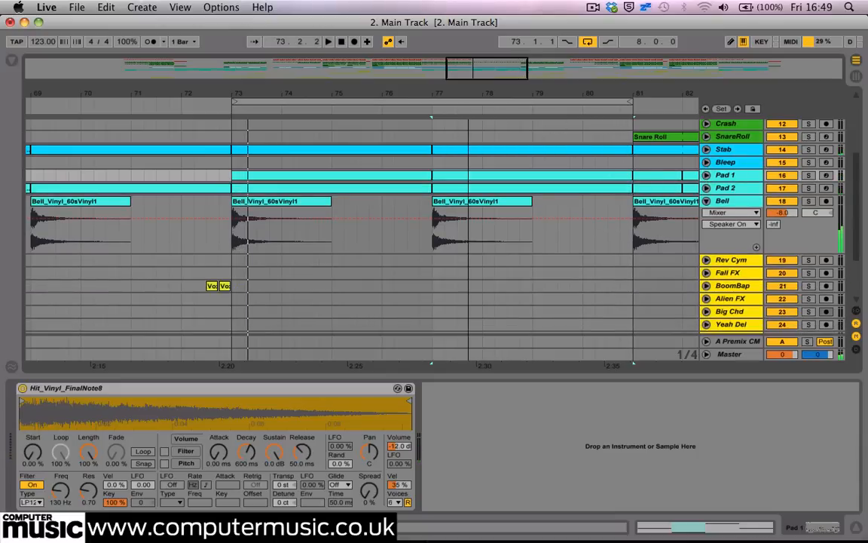
# - Fold the Bell track and examine the whole arrangement's structure across all tracks from the first bar to the last
pyautogui.press('-')
pyautogui.press('-')
pyautogui.press('-')
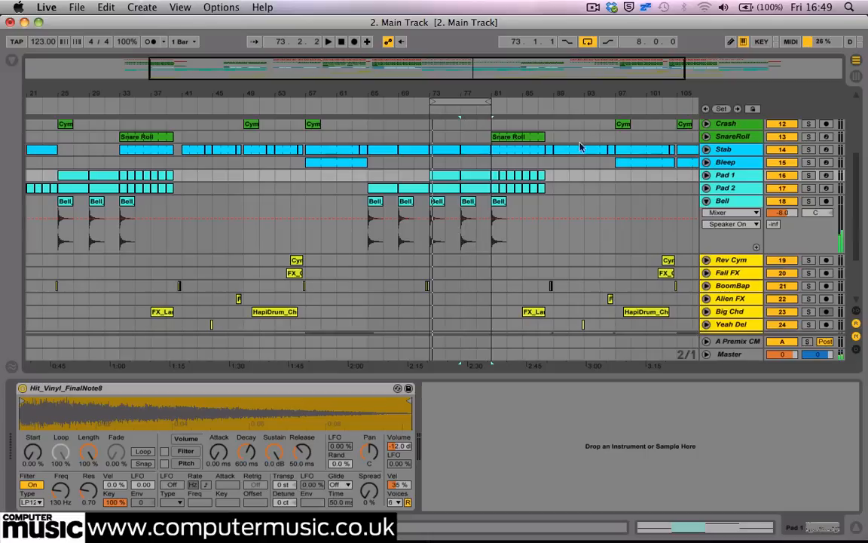
pyautogui.click(706, 200)
pyautogui.scroll(3, 490, 189)
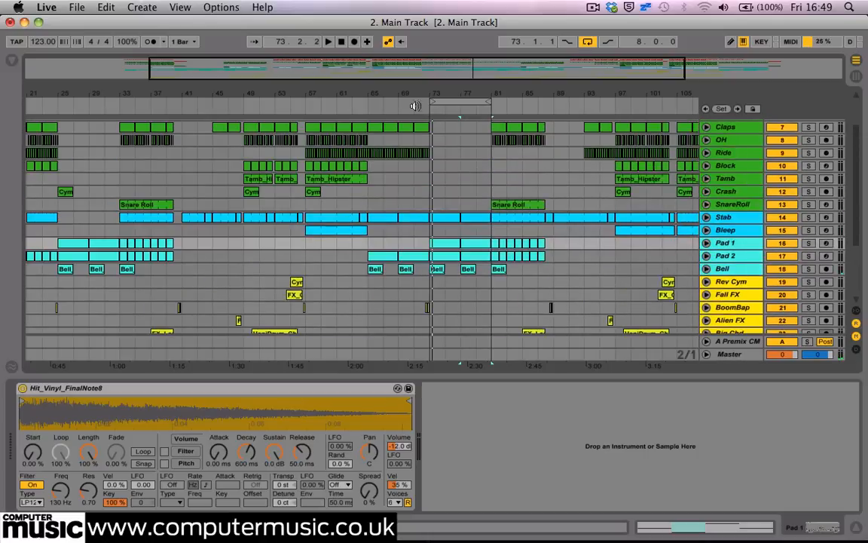
pyautogui.press('-')
pyautogui.press('-')
pyautogui.scroll(3, 374, 166)
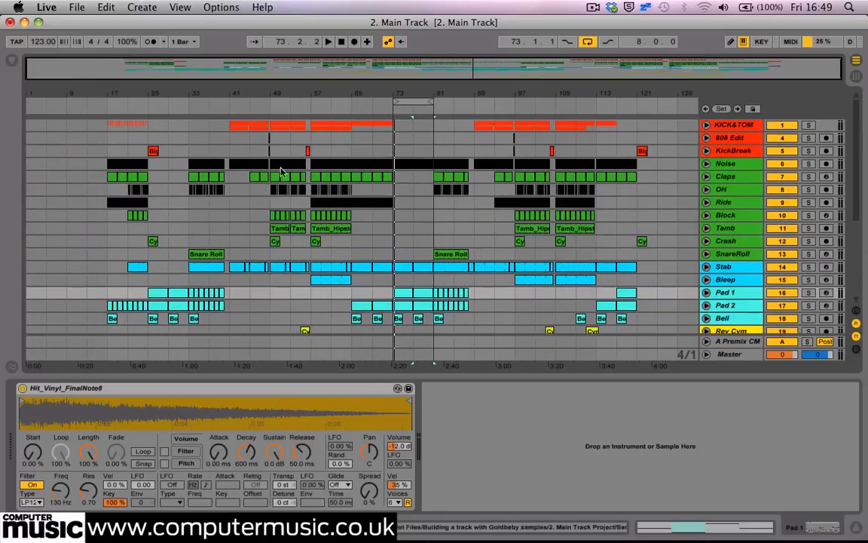
pyautogui.scroll(-4, 324, 241)
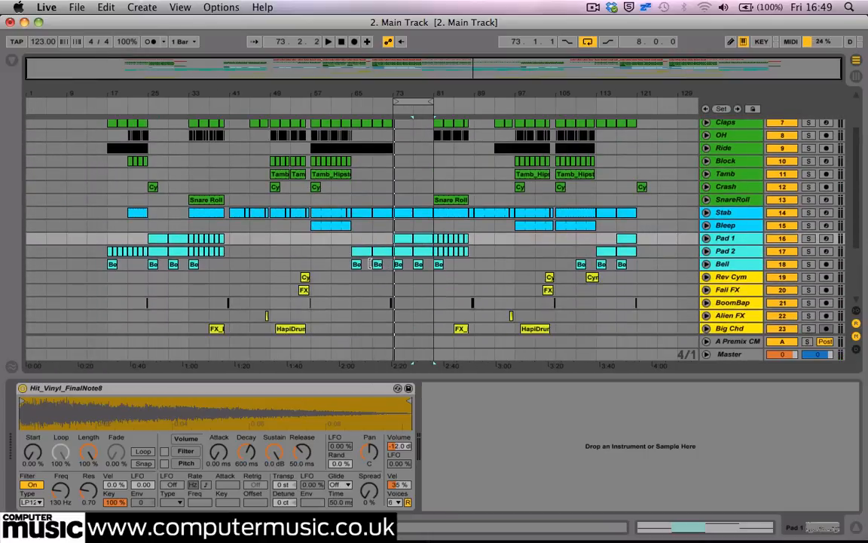
pyautogui.scroll(3, 295, 253)
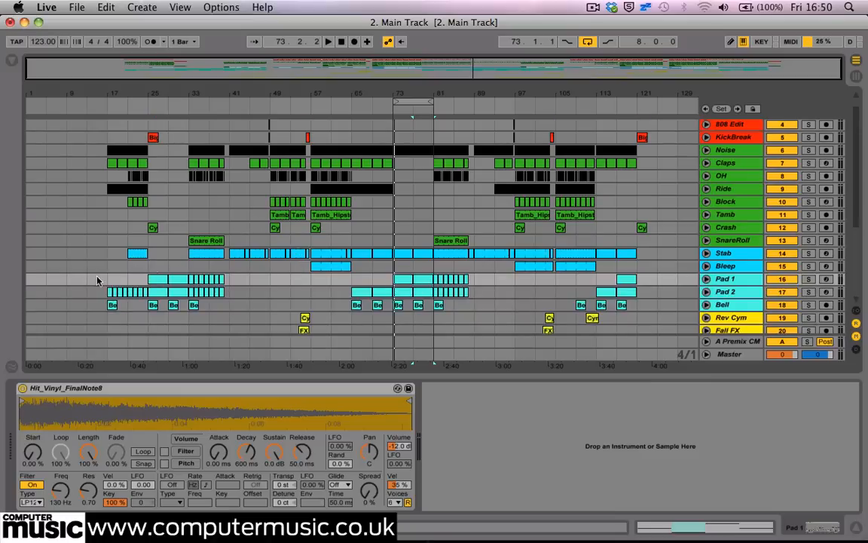
# - Play the arrangement's intro from bar 17, then play the section from bar 25
pyautogui.click(108, 281)
pyautogui.press('space')
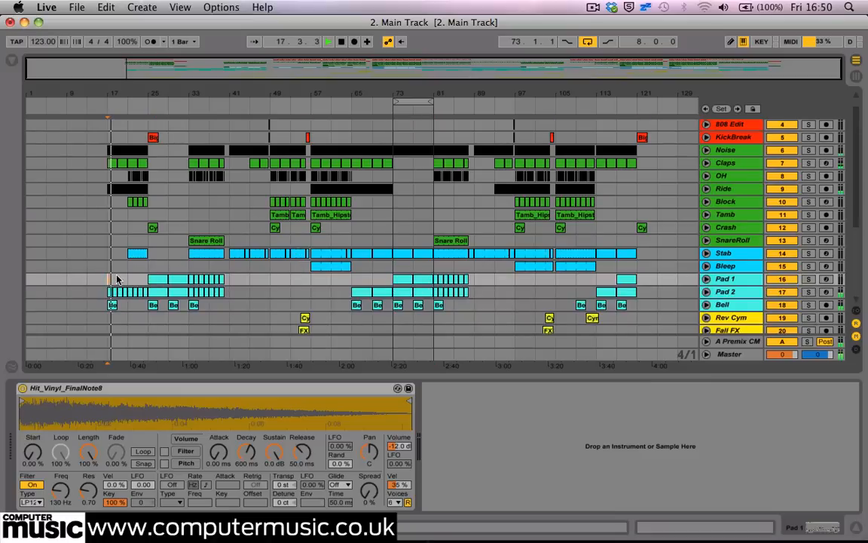
pyautogui.scroll(-10, 126, 260)
pyautogui.scroll(13, 129, 262)
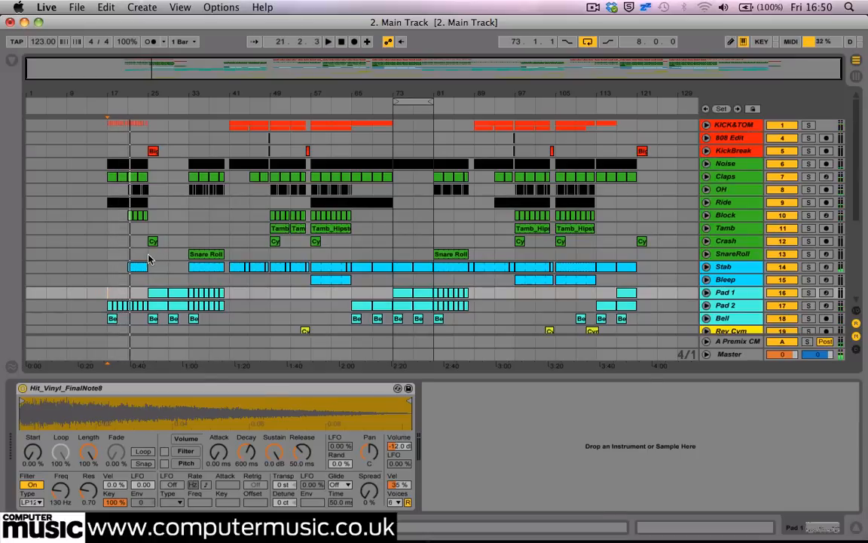
pyautogui.click(149, 259)
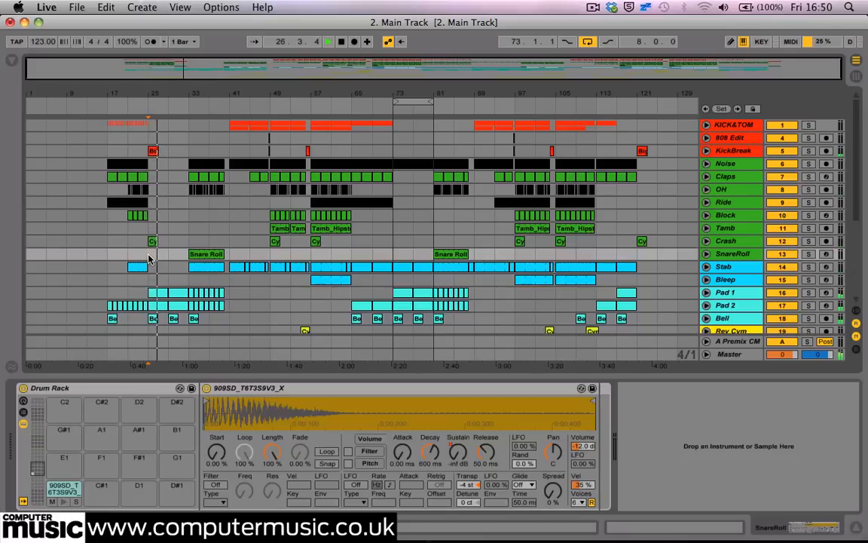
# - Inspect the notes and groove setting of the Snare Roll clip at bar 33, then return to the SnareRoll track's devices
pyautogui.scroll(-5, 214, 259)
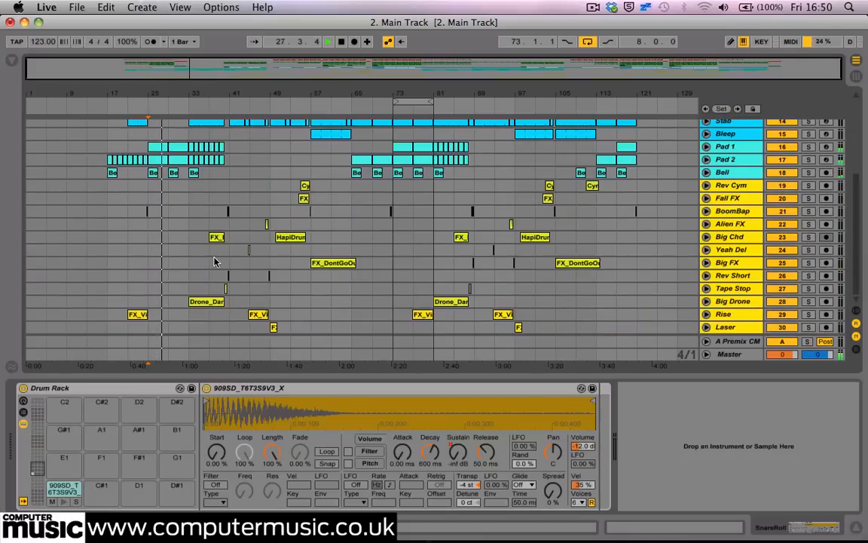
pyautogui.scroll(5, 214, 261)
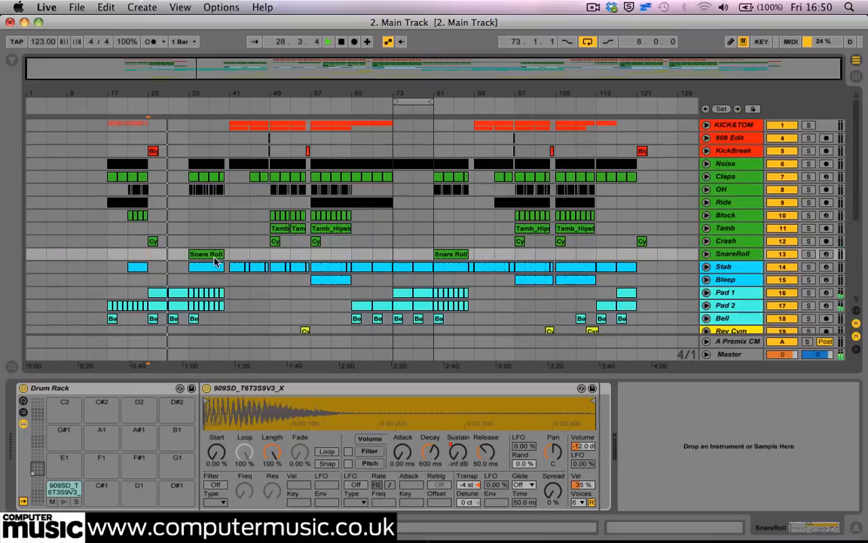
pyautogui.click(727, 255)
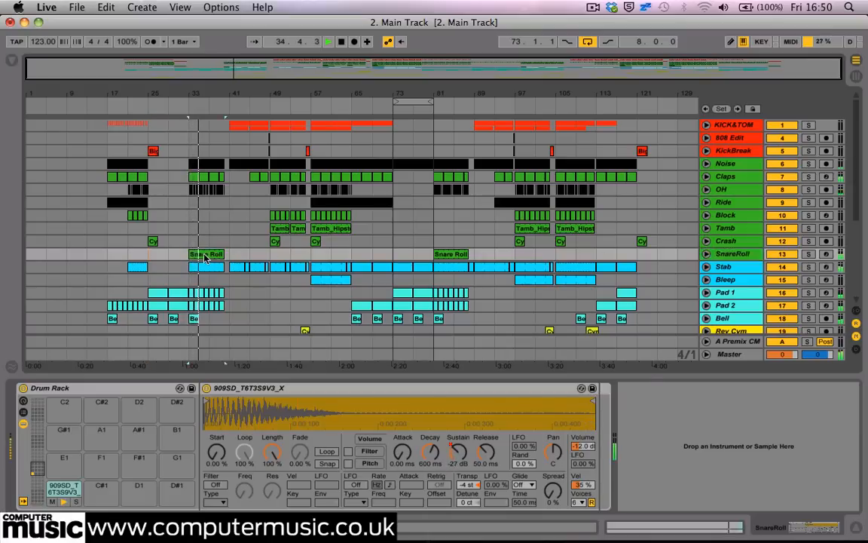
pyautogui.hotkey('shift', 'Tab')
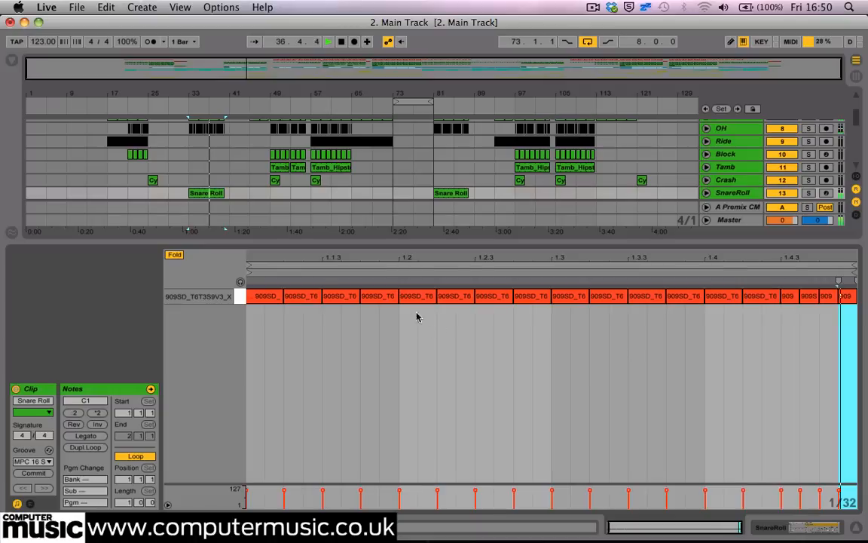
pyautogui.click(32, 460)
pyautogui.click(43, 468)
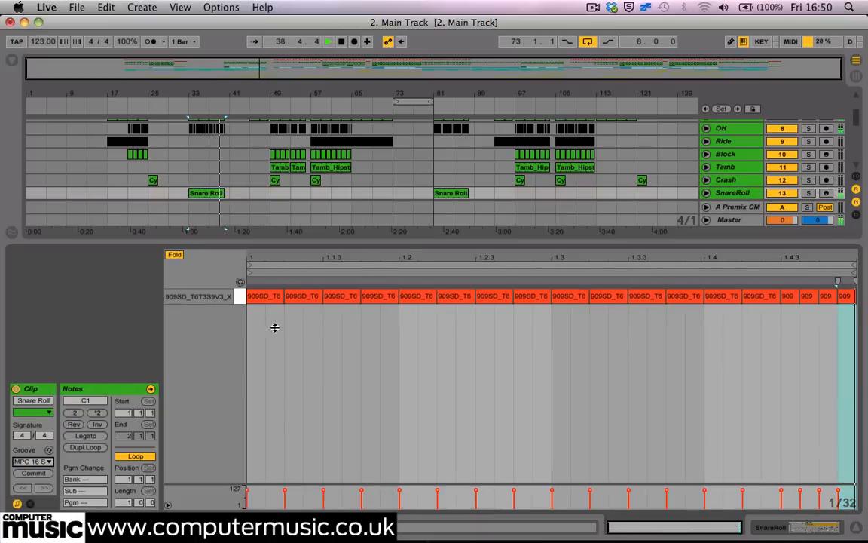
pyautogui.click(724, 194)
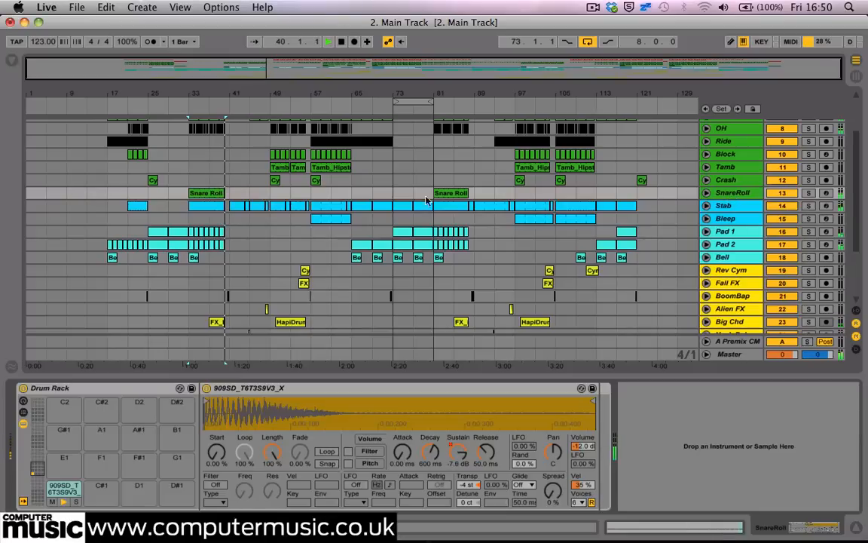
# - Play the arrangement from bar 37 and examine the drum, pad and effects clips leading into bar 41
pyautogui.moveTo(216, 92); pyautogui.dragTo(237, 171)
pyautogui.click(217, 179)
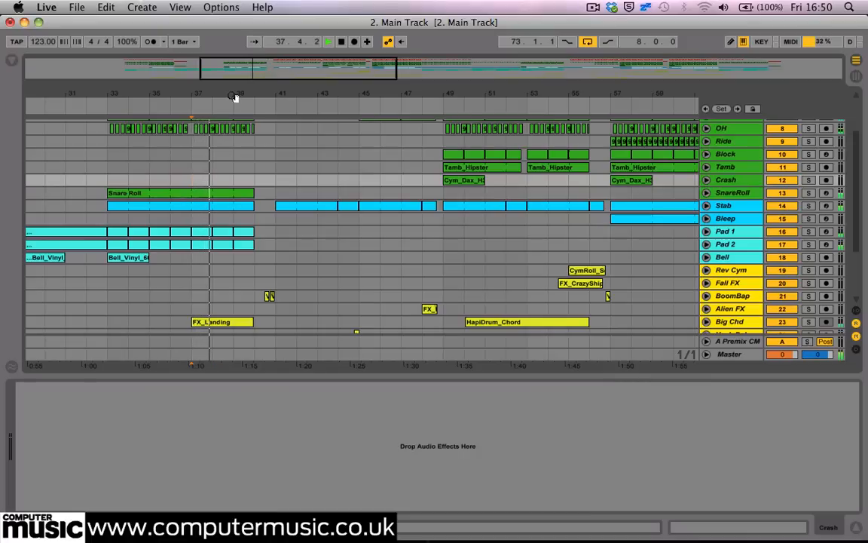
pyautogui.moveTo(235, 97); pyautogui.dragTo(235, 68)
pyautogui.scroll(3, 250, 140)
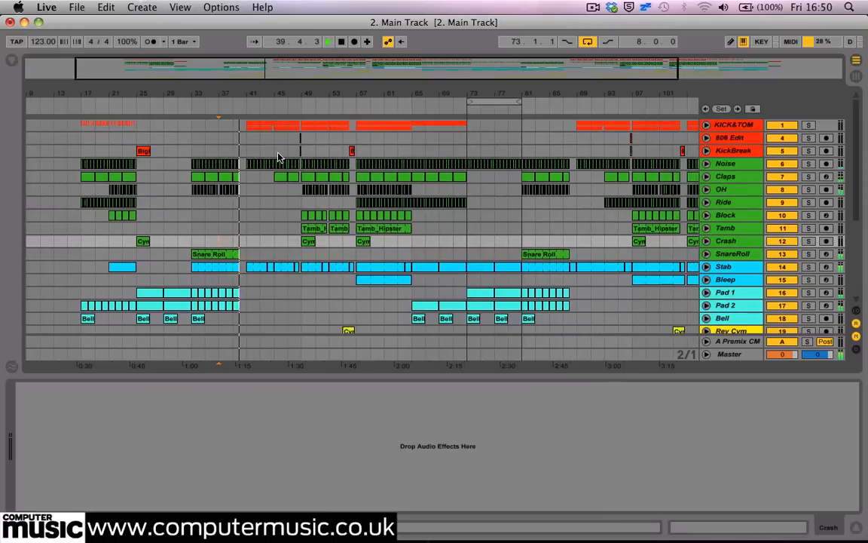
pyautogui.moveTo(248, 92); pyautogui.dragTo(249, 132)
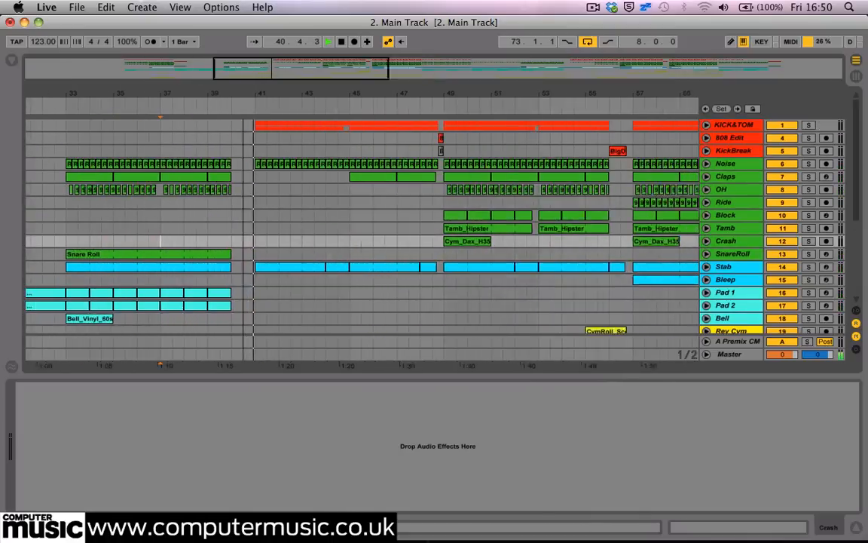
pyautogui.scroll(-5, 266, 198)
pyautogui.scroll(4, 266, 200)
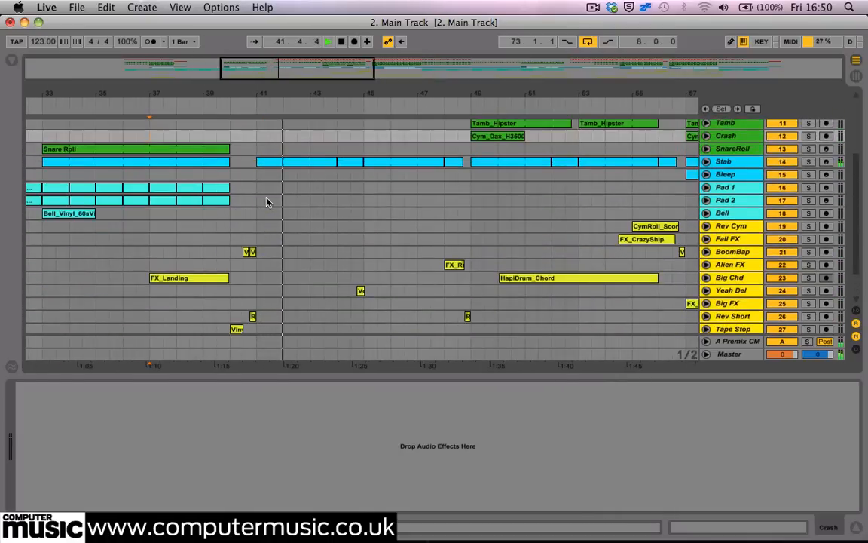
pyautogui.scroll(1, 267, 200)
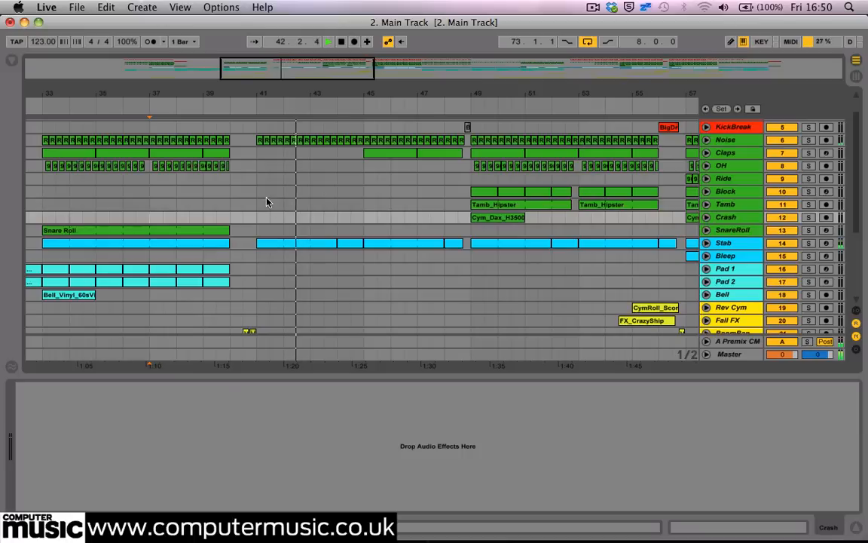
# - Unfold the Stab track and compare its notes across the arrangement with the bleep, pad and bell clips
pyautogui.click(705, 242)
pyautogui.moveTo(457, 96)
pyautogui.mouseDown()
pyautogui.moveTo(458, 71)
pyautogui.moveTo(271, 65)
pyautogui.mouseUp()
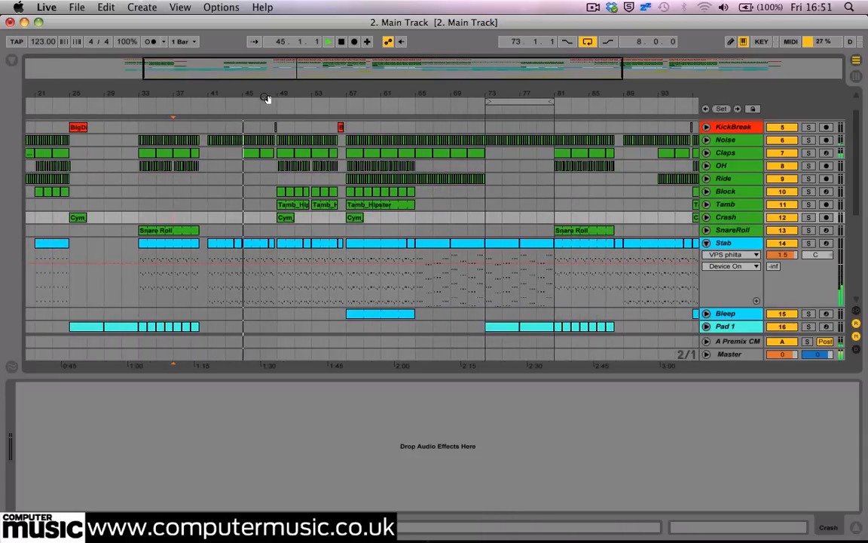
pyautogui.moveTo(264, 97); pyautogui.dragTo(271, 96)
pyautogui.hscroll(-3, 452, 198)
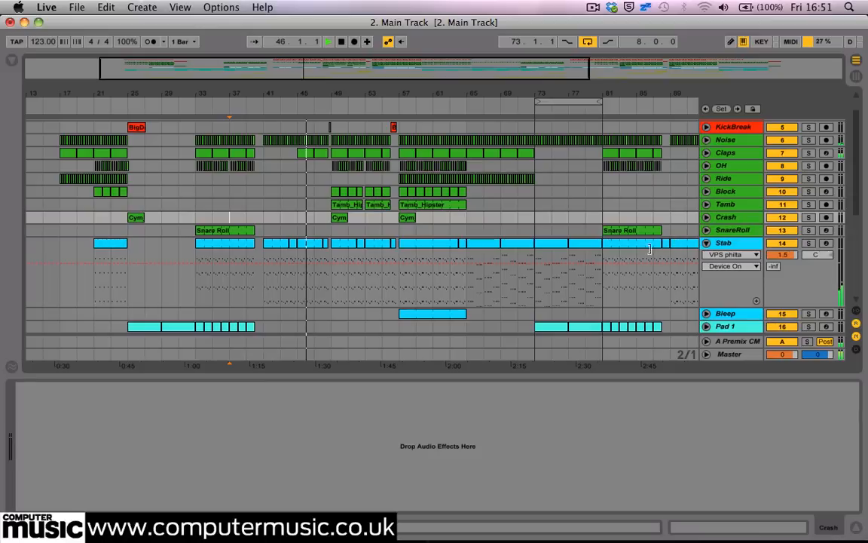
pyautogui.scroll(-2, 586, 266)
pyautogui.scroll(-5, 587, 266)
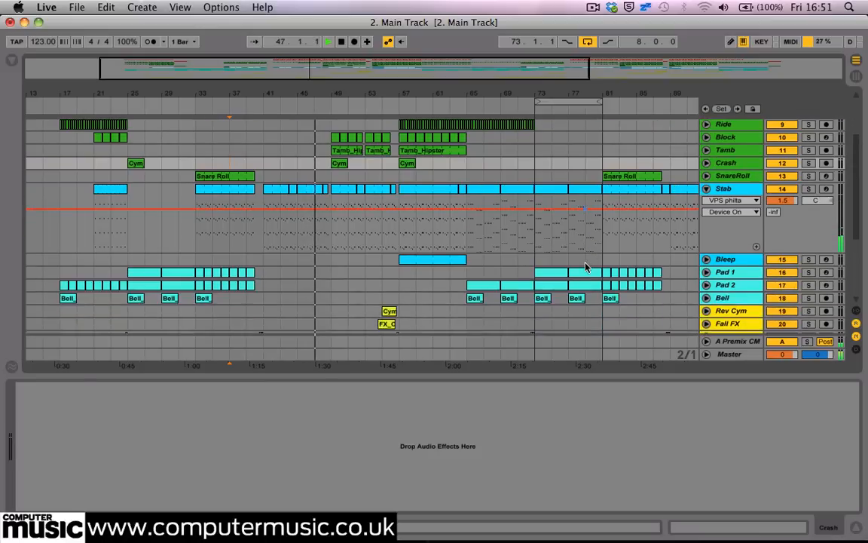
# - Examine the effects clips around bars 49 to 57 and the drum and stab clips in the same section
pyautogui.scroll(1, 467, 260)
pyautogui.scroll(-6, 467, 260)
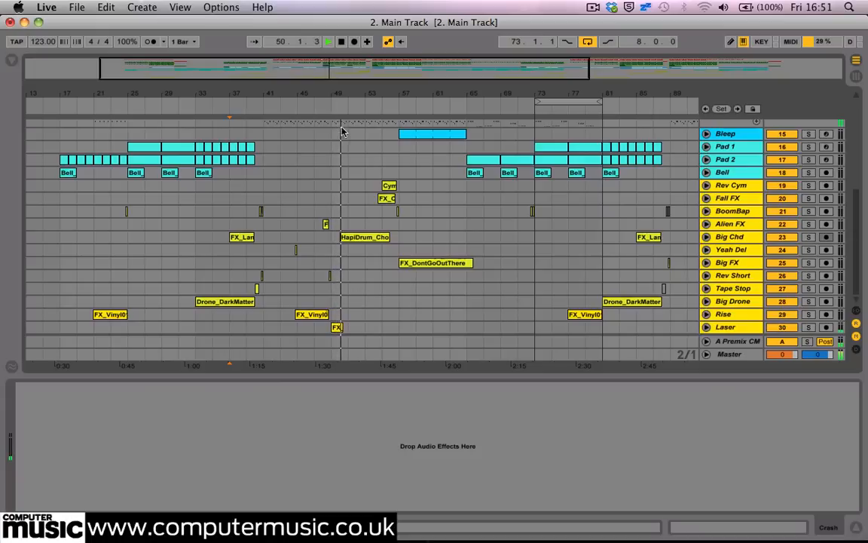
pyautogui.moveTo(329, 89); pyautogui.dragTo(395, 198)
pyautogui.scroll(1, 395, 198)
pyautogui.scroll(6, 395, 199)
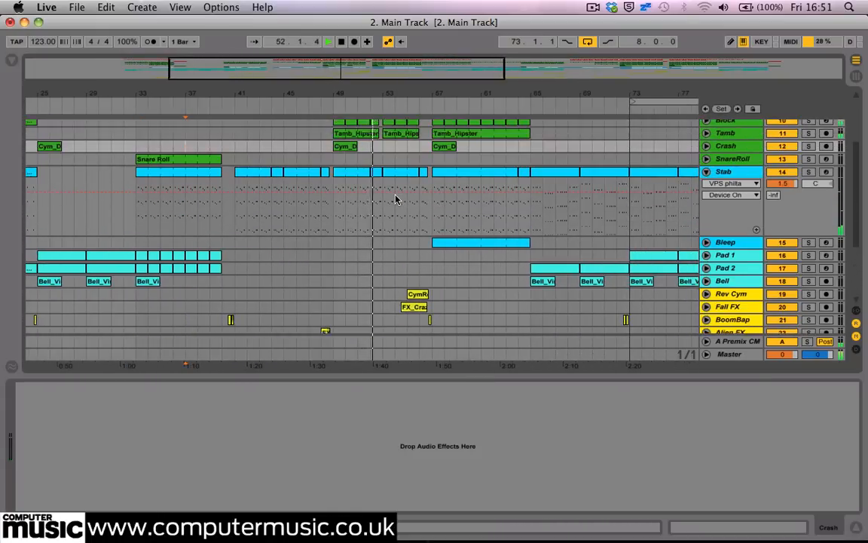
pyautogui.scroll(2, 395, 198)
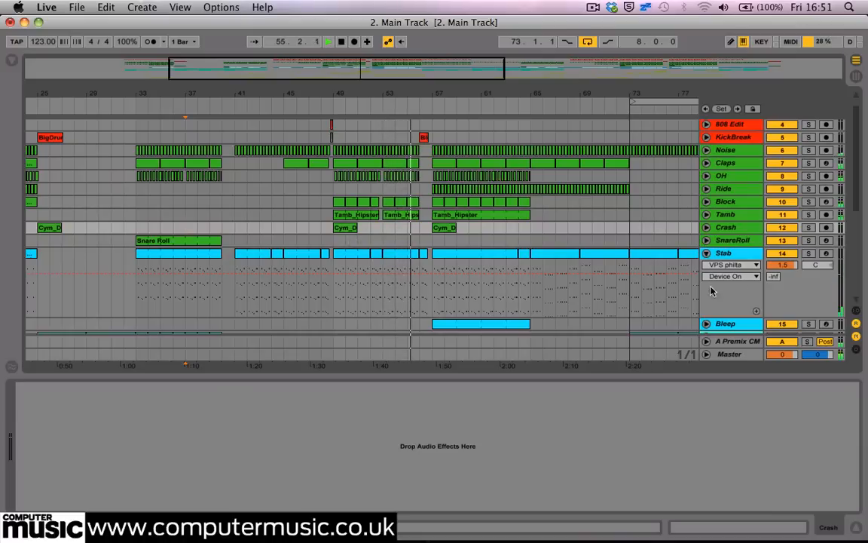
# - Show the Stab track's Wolfram Output mix automation while playing from bar 33
pyautogui.click(734, 257)
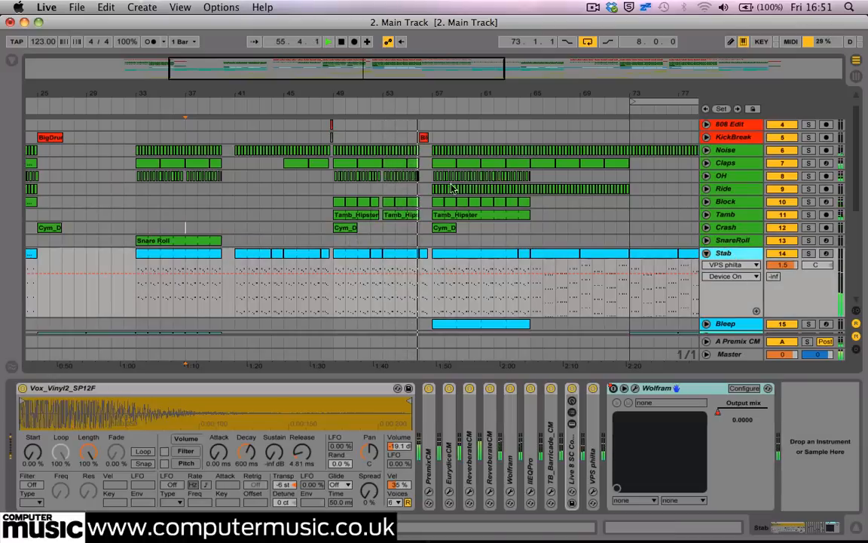
pyautogui.click(136, 293)
pyautogui.press('space')
pyautogui.press('space')
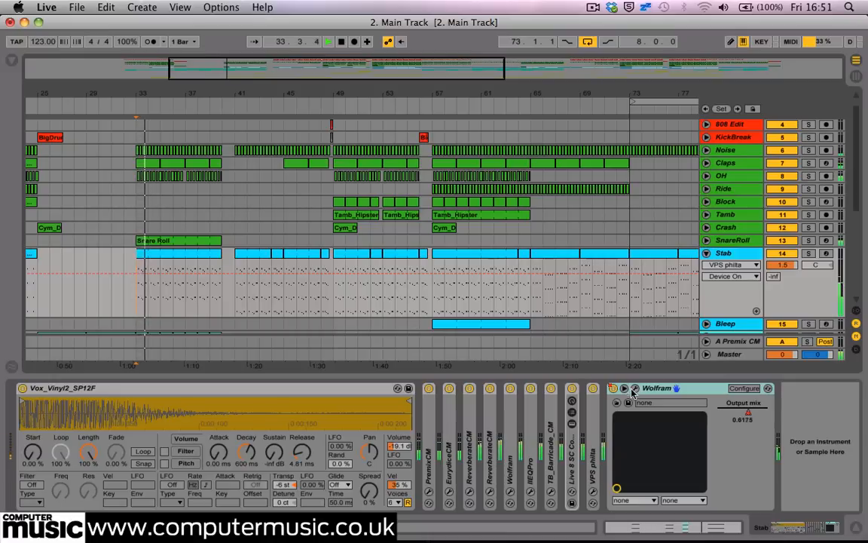
pyautogui.click(728, 265)
pyautogui.click(722, 406)
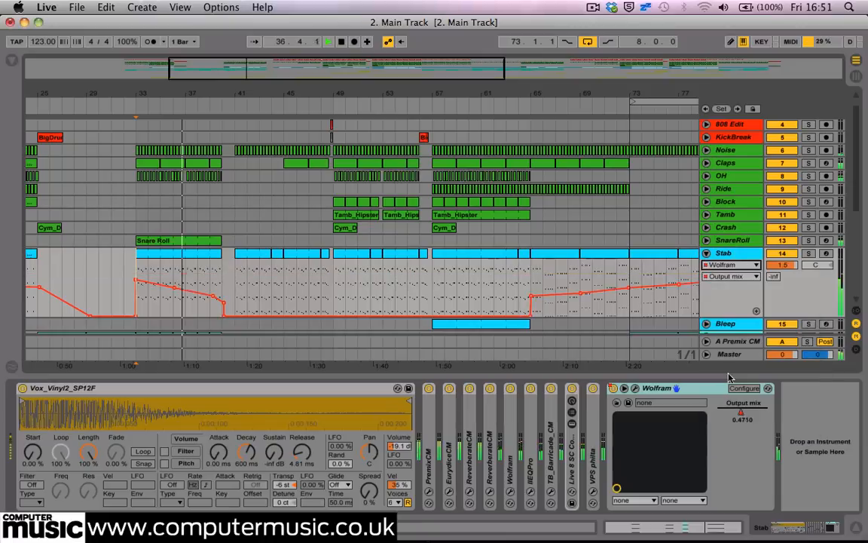
# - Show Wolfram's Device On automation on the Stab track and play from bar 65
pyautogui.click(730, 276)
pyautogui.click(734, 286)
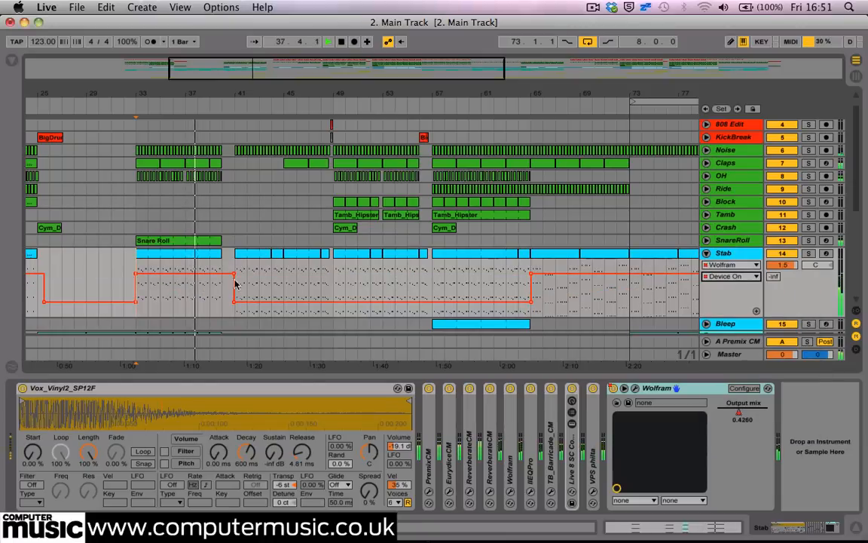
pyautogui.moveTo(180, 94); pyautogui.dragTo(267, 85)
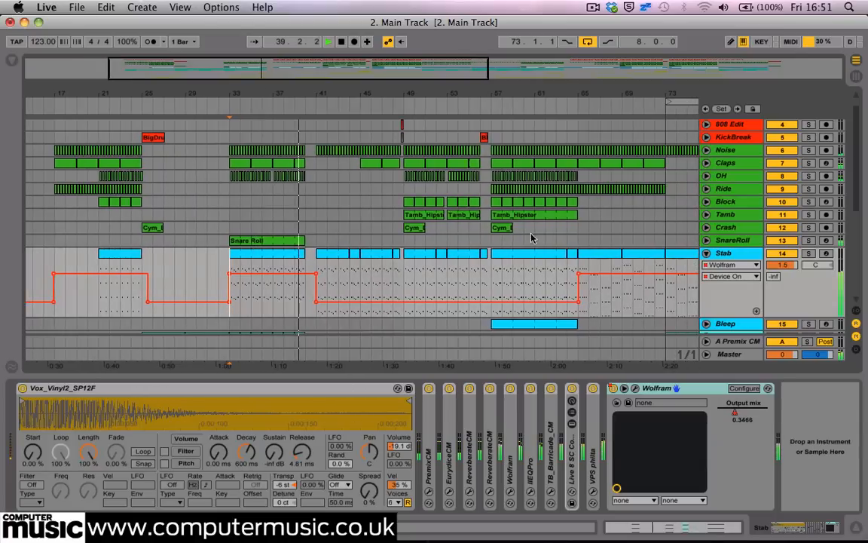
pyautogui.click(578, 262)
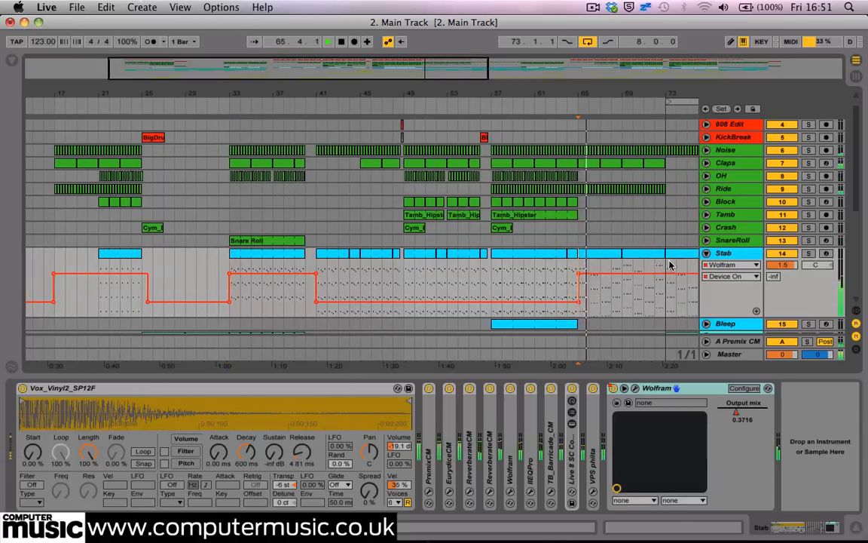
# - Play from bar 73 while viewing the Stab track's Wolfram Output mix automation, and switch off the arrangement loop
pyautogui.hscroll(5, 454, 232)
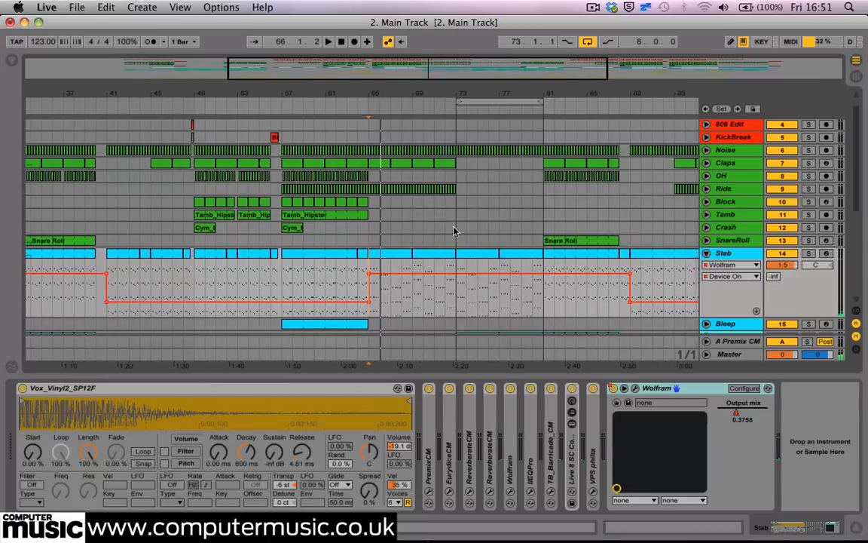
pyautogui.click(457, 266)
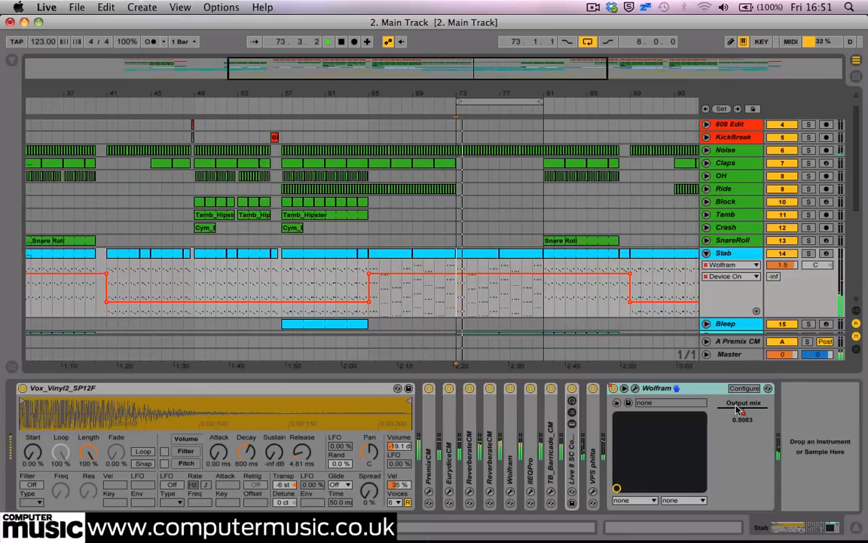
pyautogui.click(733, 277)
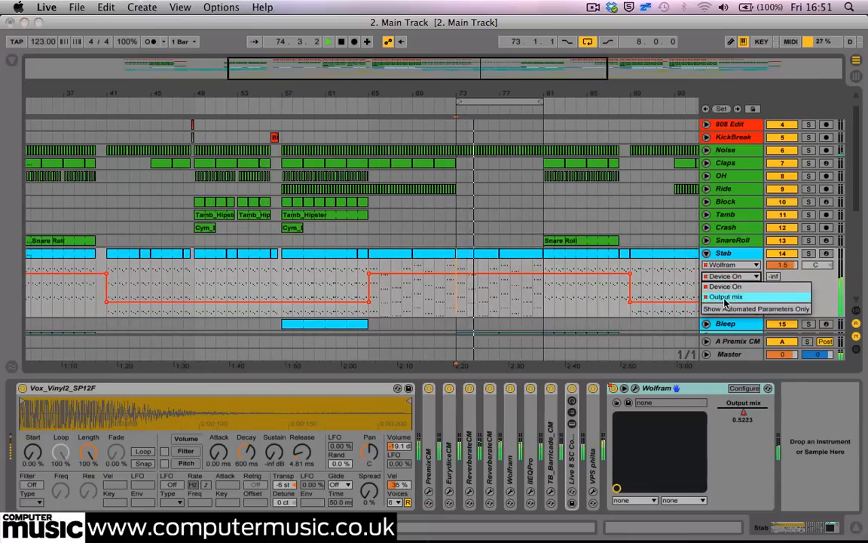
pyautogui.click(718, 285)
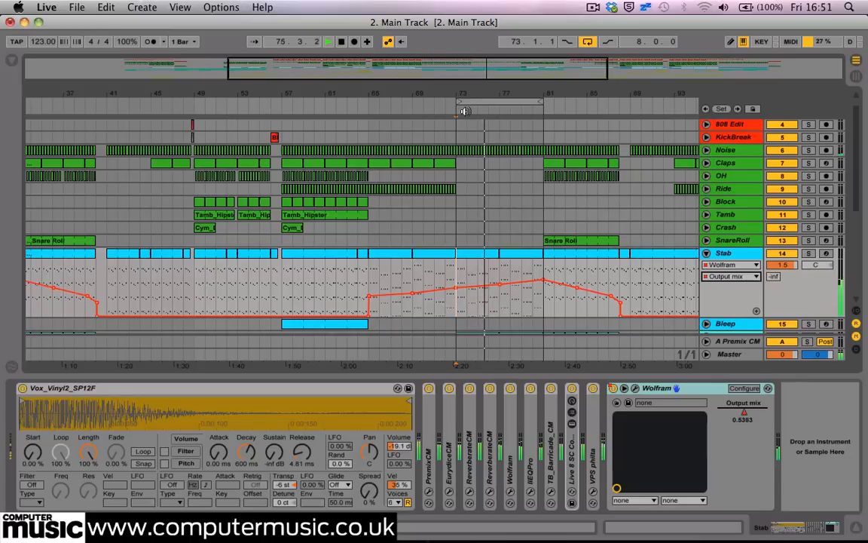
pyautogui.moveTo(463, 94); pyautogui.dragTo(431, 64)
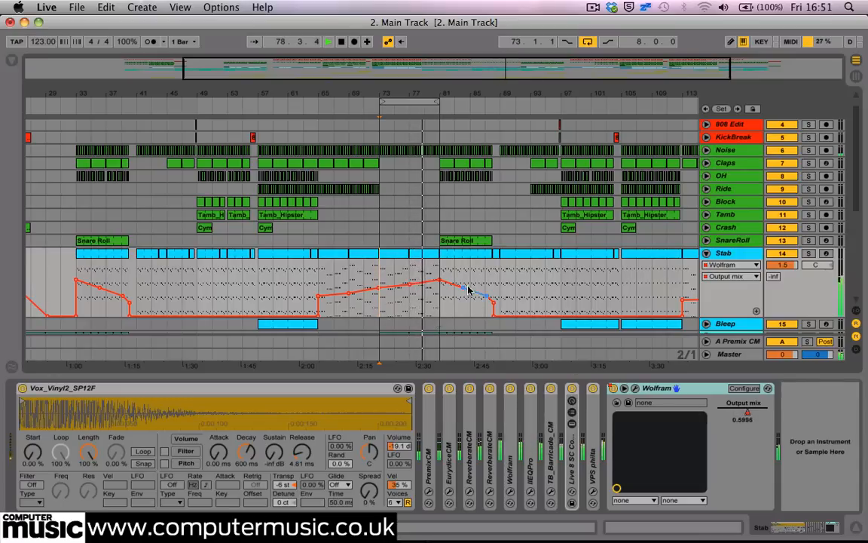
pyautogui.click(588, 42)
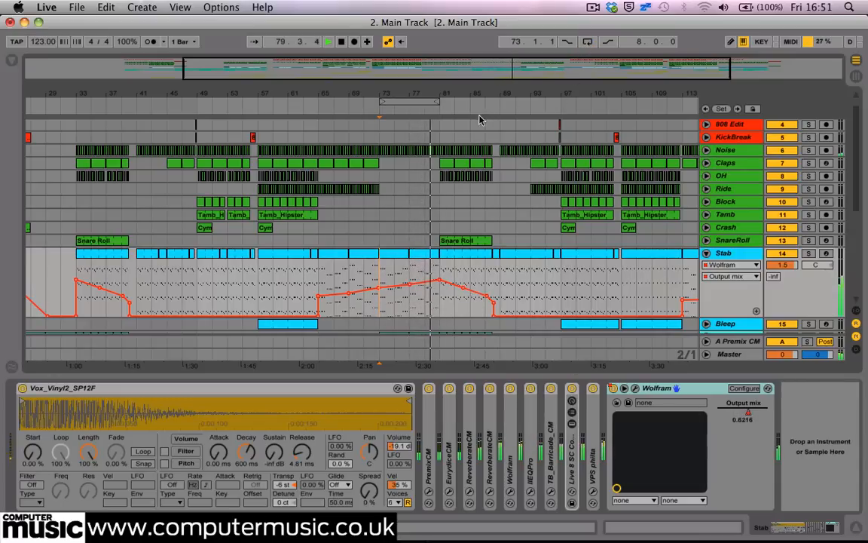
pyautogui.moveTo(457, 97); pyautogui.dragTo(330, 93)
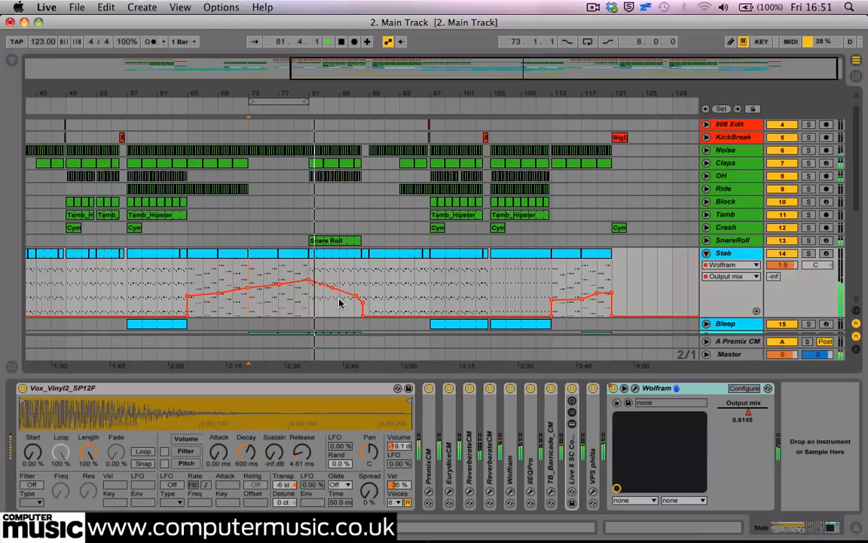
# - Fold the Stab track, then show the SnareRoll track's Volume Envelope Sustain automation and briefly solo that track
pyautogui.click(707, 252)
pyautogui.click(706, 239)
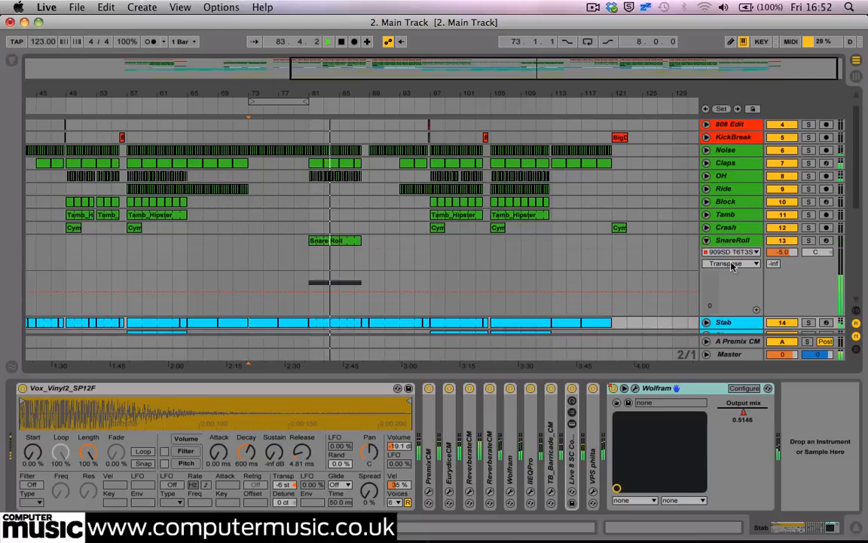
pyautogui.click(731, 264)
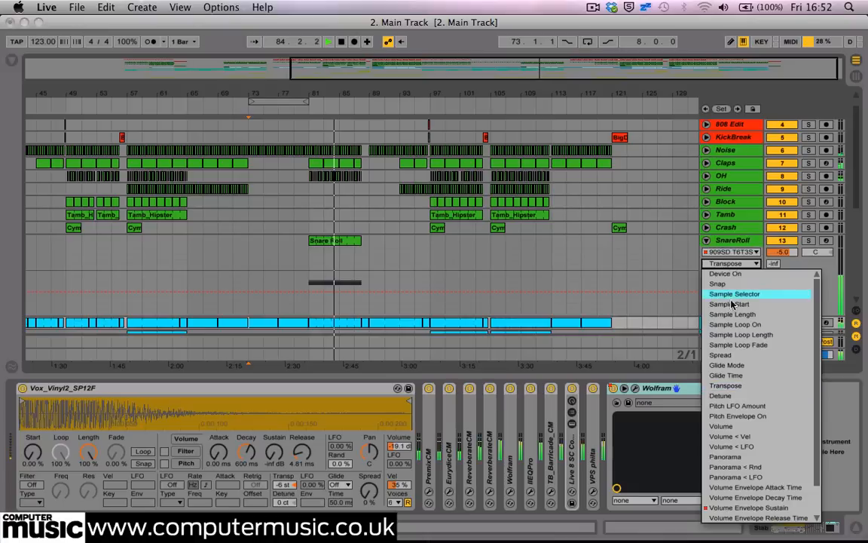
pyautogui.click(747, 507)
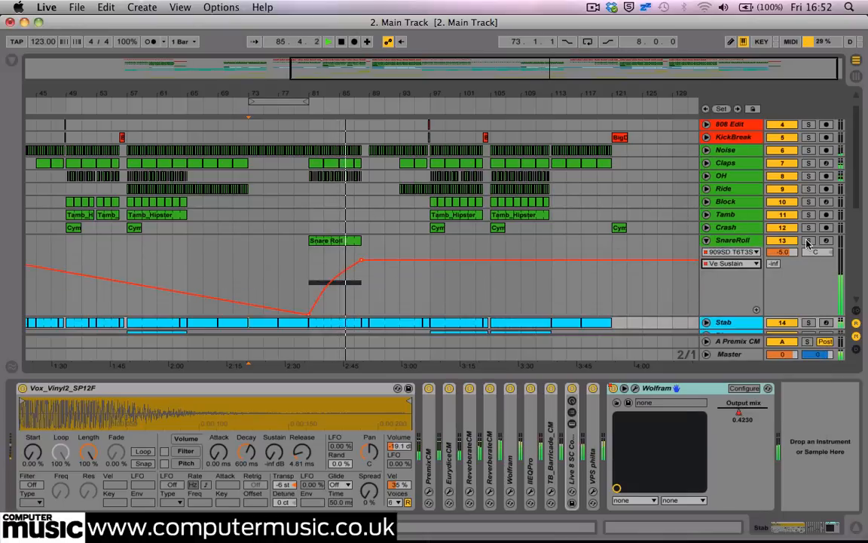
pyautogui.click(807, 241)
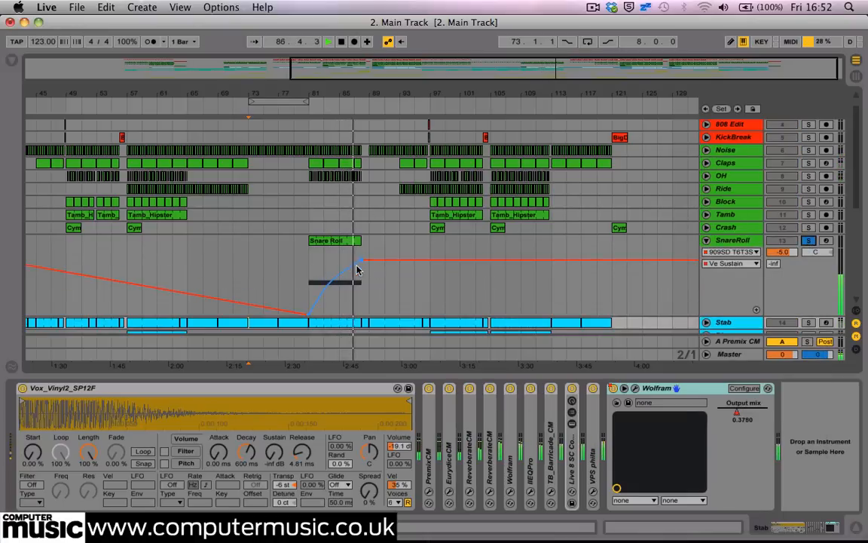
pyautogui.click(807, 242)
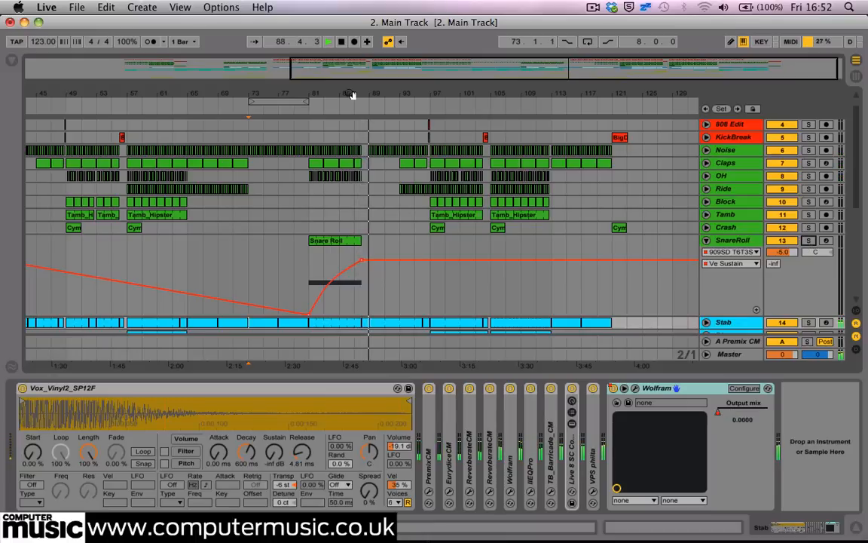
# - Fold the SnareRoll track, then unfold the Master track to show its VPS philta Device On and HighPass Freq. automation
pyautogui.moveTo(353, 93); pyautogui.dragTo(460, 93)
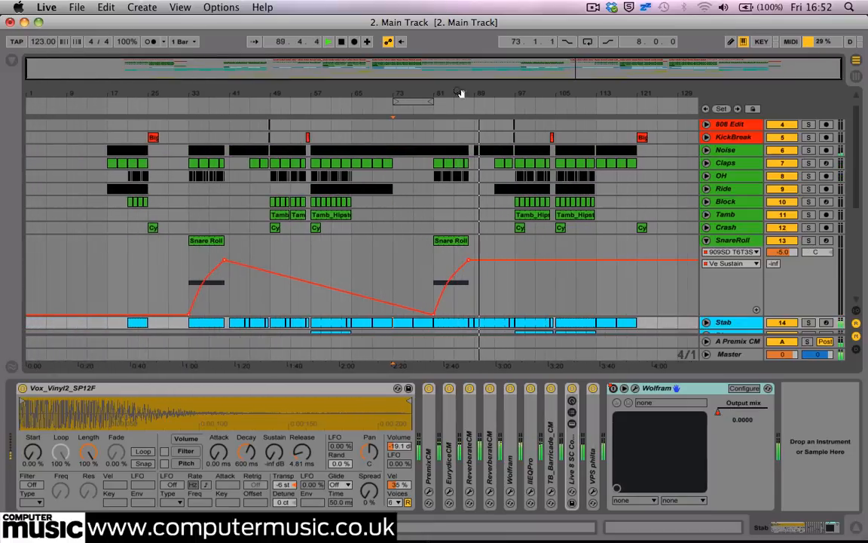
pyautogui.click(707, 241)
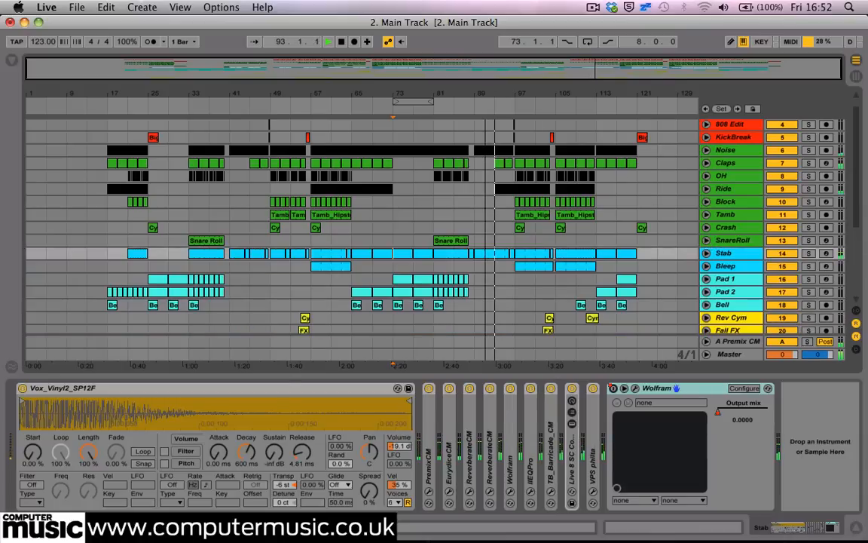
pyautogui.moveTo(487, 93); pyautogui.dragTo(488, 128)
pyautogui.click(731, 355)
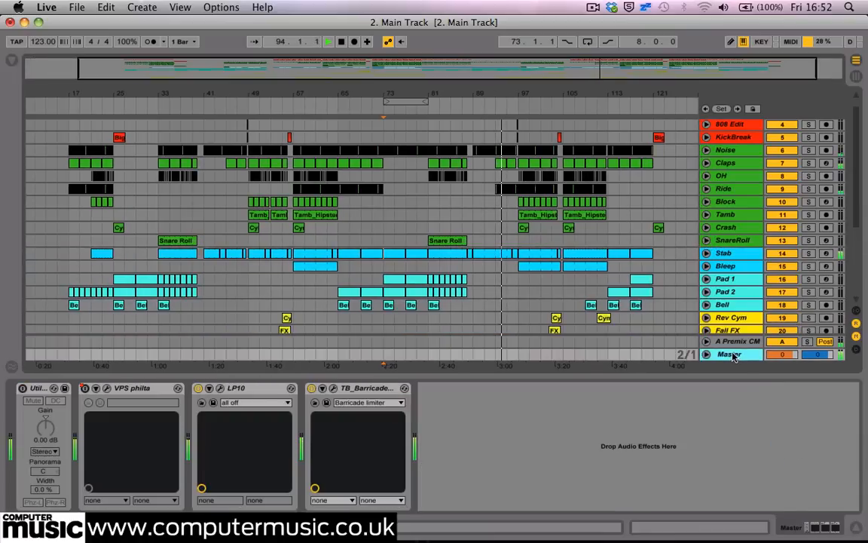
pyautogui.scroll(-6, 252, 301)
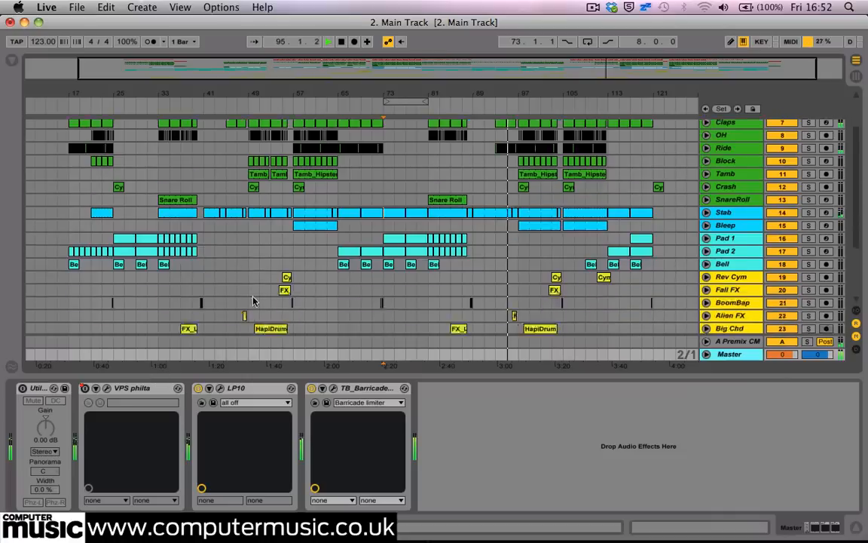
pyautogui.click(706, 355)
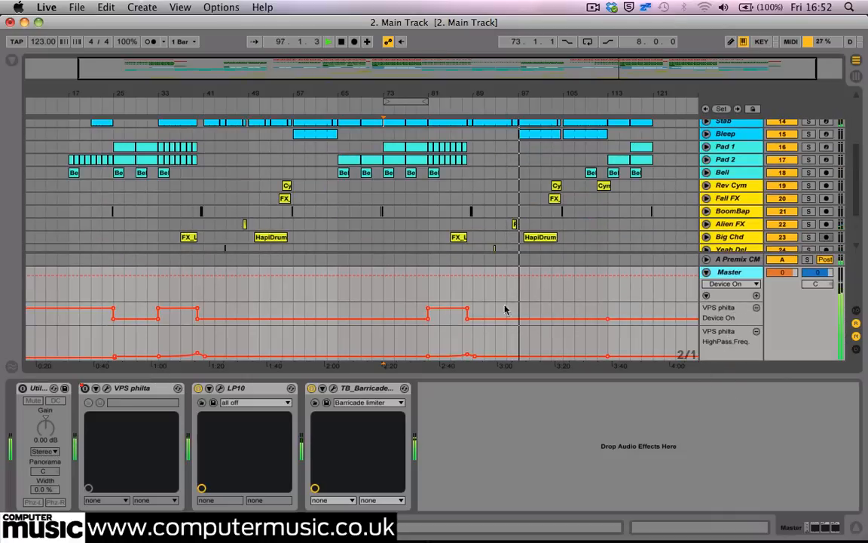
pyautogui.scroll(-3, 159, 242)
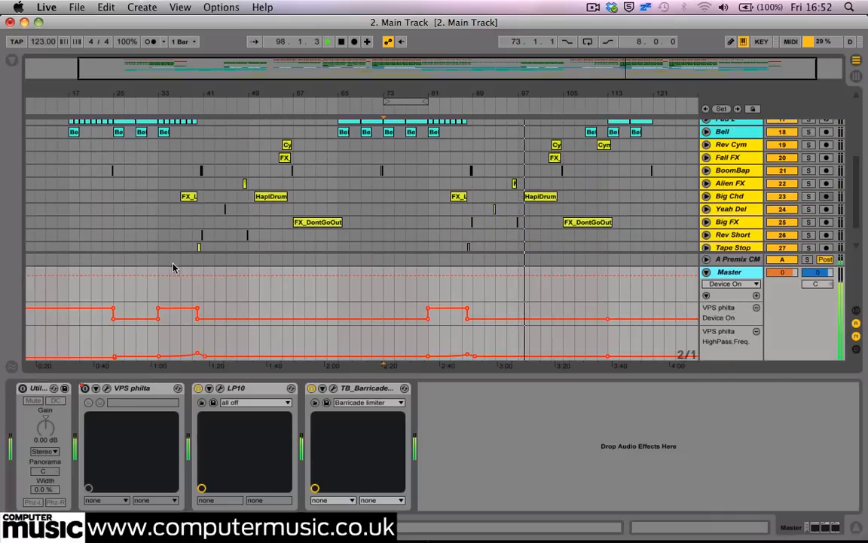
# - Play from bar 37 and enlarge the Master track's HighPass Freq. automation lane to examine the curve between bars 33 and 41
pyautogui.click(182, 251)
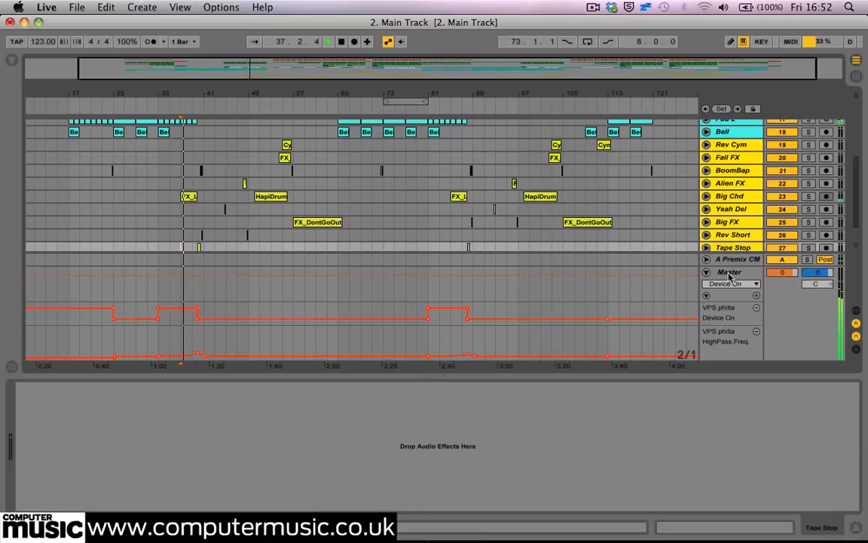
pyautogui.moveTo(727, 267); pyautogui.dragTo(725, 161)
pyautogui.moveTo(171, 98); pyautogui.dragTo(211, 277)
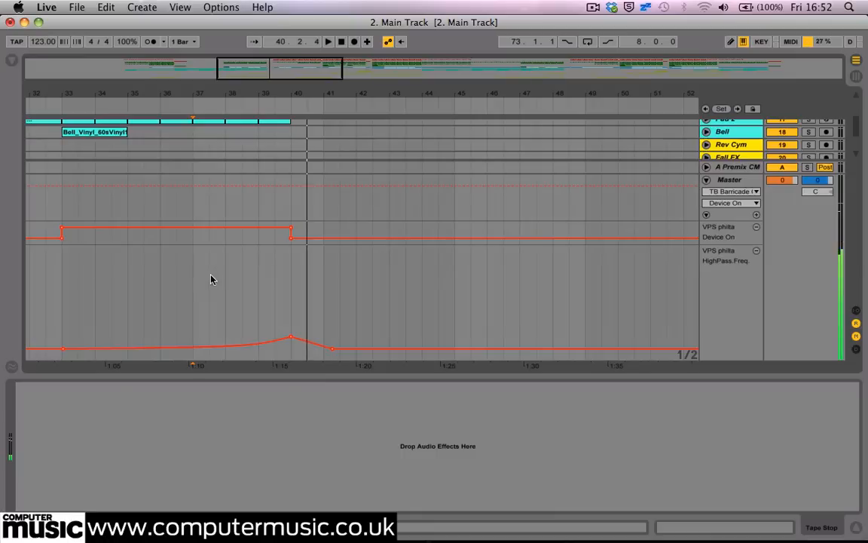
pyautogui.click(211, 277)
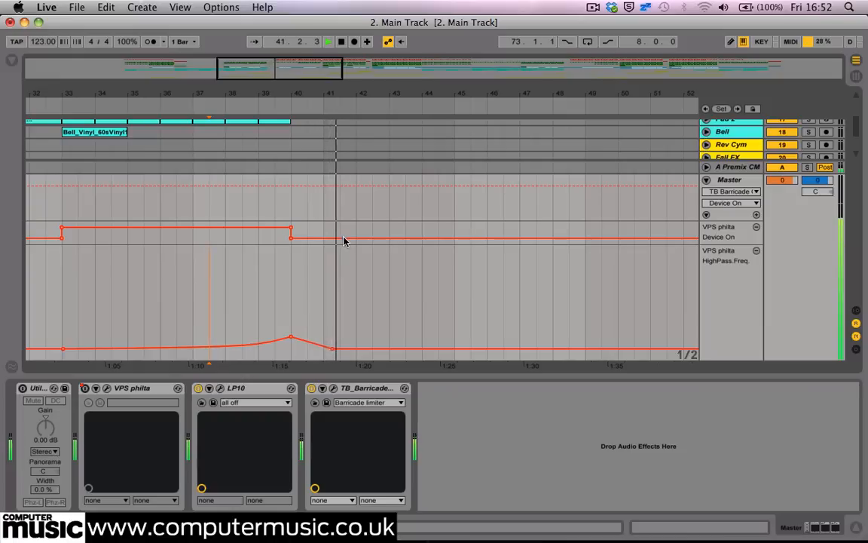
# - Play from bar 85 and examine the Master track's HighPass Freq. curve in the second build, around bars 81 to 89
pyautogui.moveTo(320, 101); pyautogui.dragTo(324, 72)
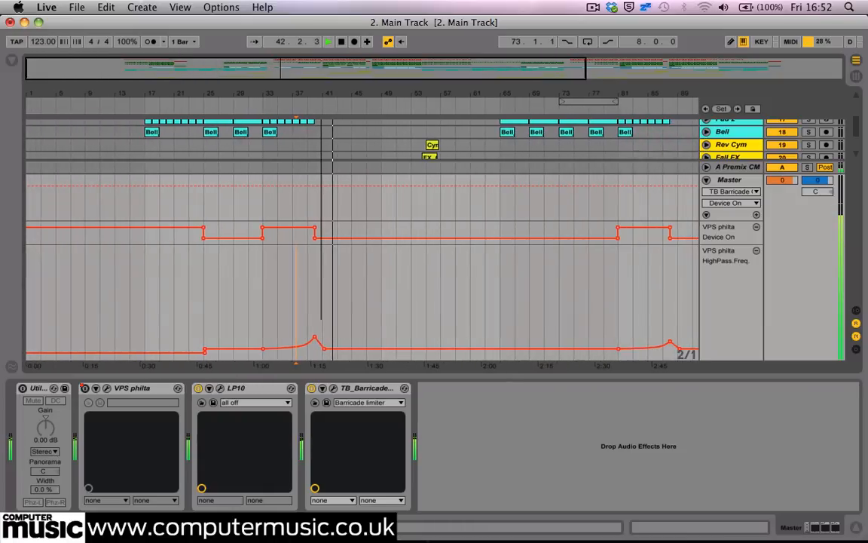
pyautogui.moveTo(647, 94); pyautogui.dragTo(464, 95)
pyautogui.click(469, 282)
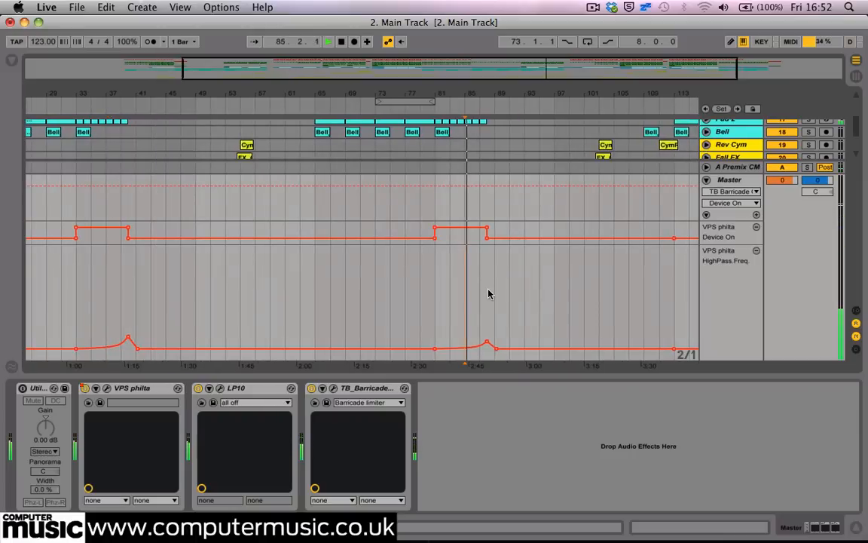
pyautogui.moveTo(491, 98); pyautogui.dragTo(523, 291)
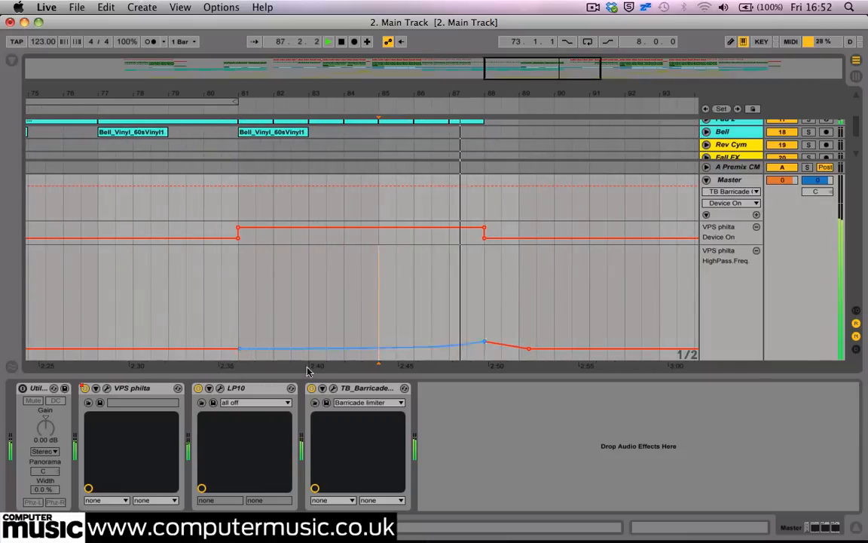
# - Open the Master track's VPS philta window, watch its Highpass filter during playback leading up to bar 88, and close the window
pyautogui.click(107, 389)
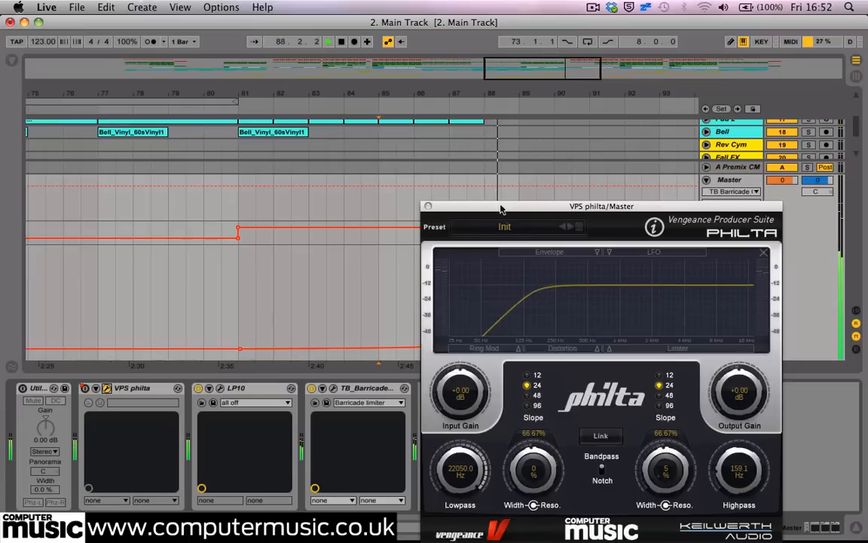
pyautogui.moveTo(501, 209); pyautogui.dragTo(451, 152)
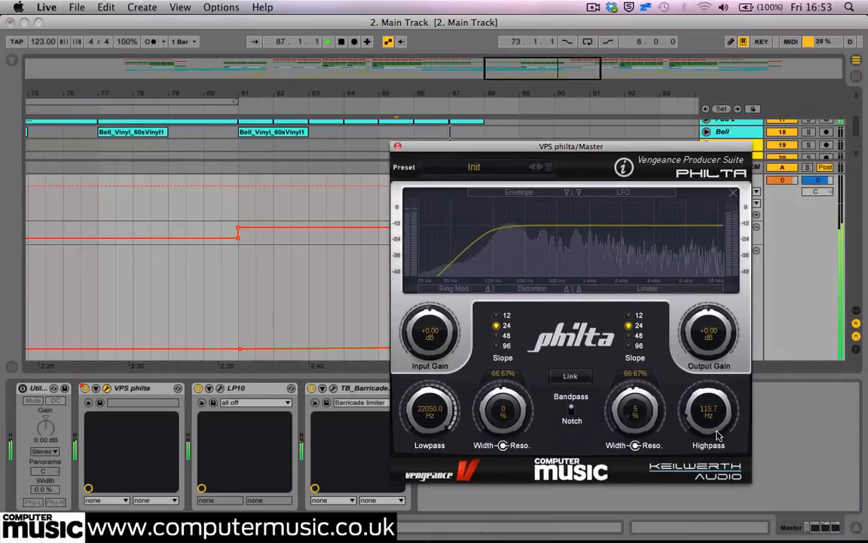
pyautogui.moveTo(718, 435); pyautogui.dragTo(716, 422)
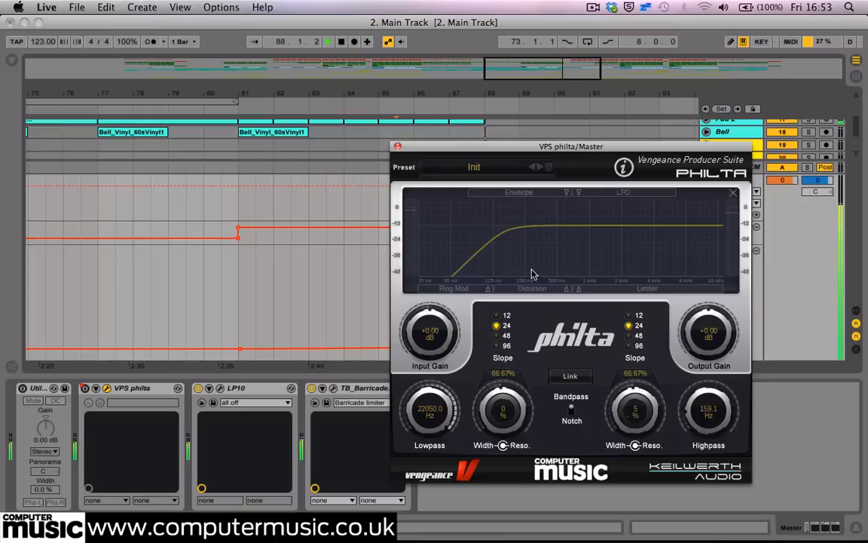
pyautogui.click(399, 147)
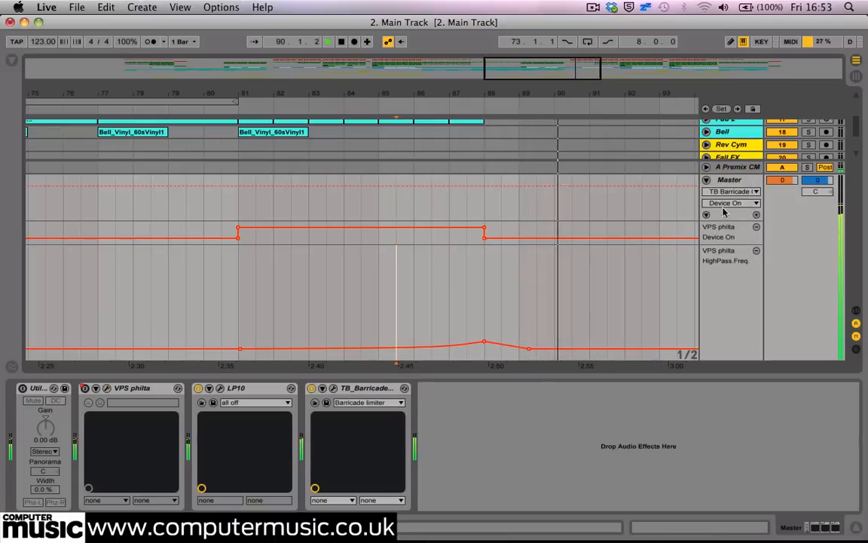
# - Shrink the HighPass Freq. automation lane, fold the Master track and bring the whole arrangement into view
pyautogui.moveTo(717, 317); pyautogui.dragTo(720, 330)
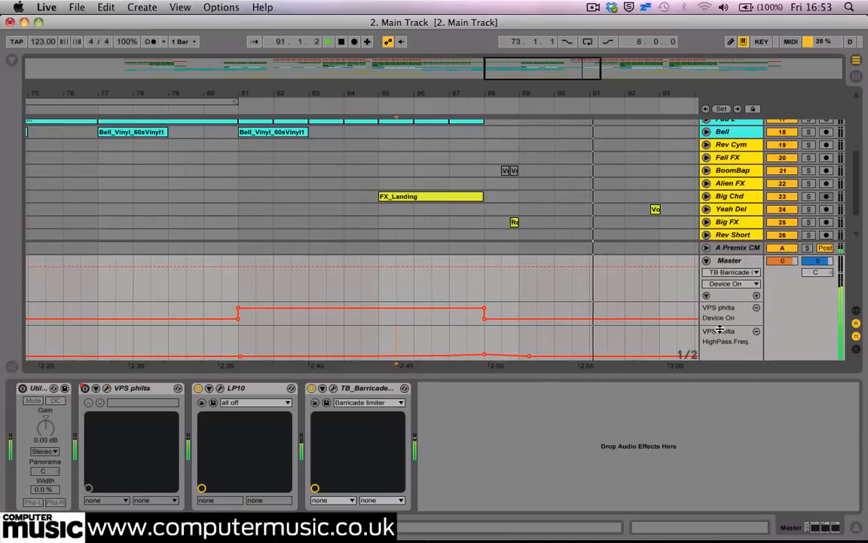
pyautogui.click(707, 261)
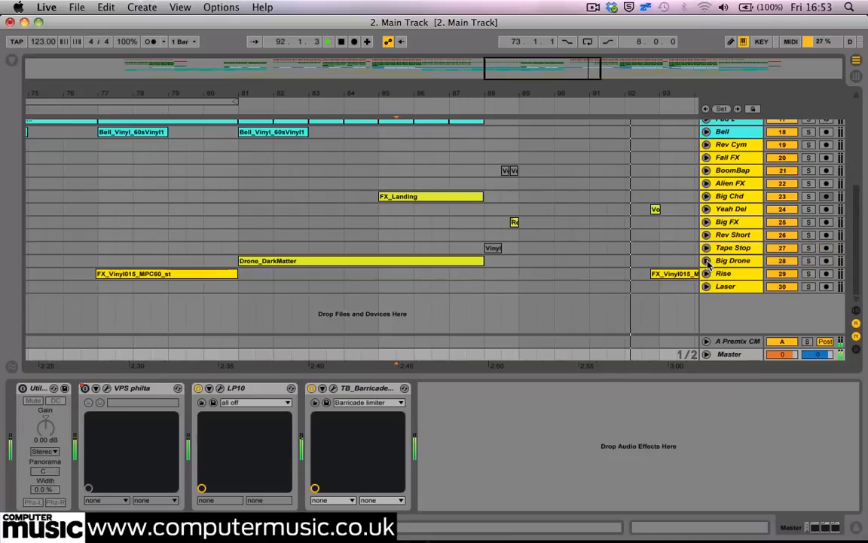
pyautogui.moveTo(535, 91); pyautogui.dragTo(535, 53)
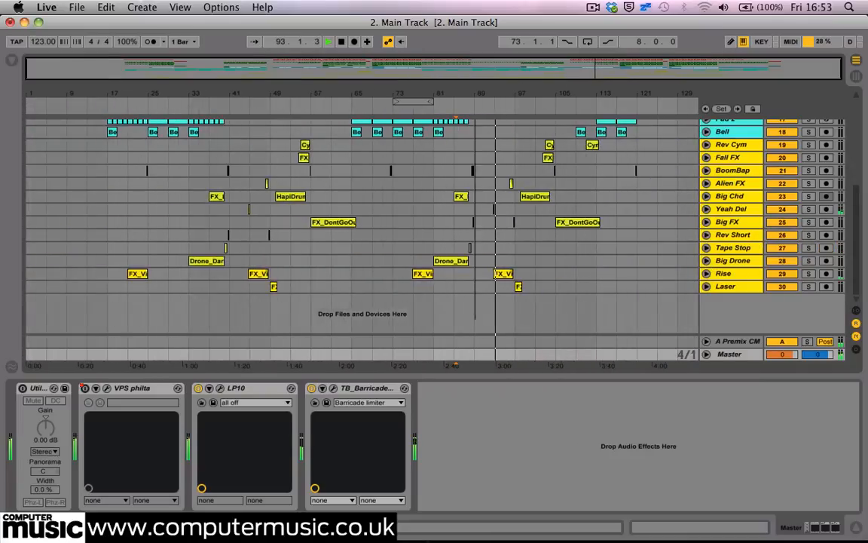
# - Inspect the Master track's LP10 equaliser and TB_Barricade limiter settings in their plug-in windows during playback, then close both windows
pyautogui.click(735, 356)
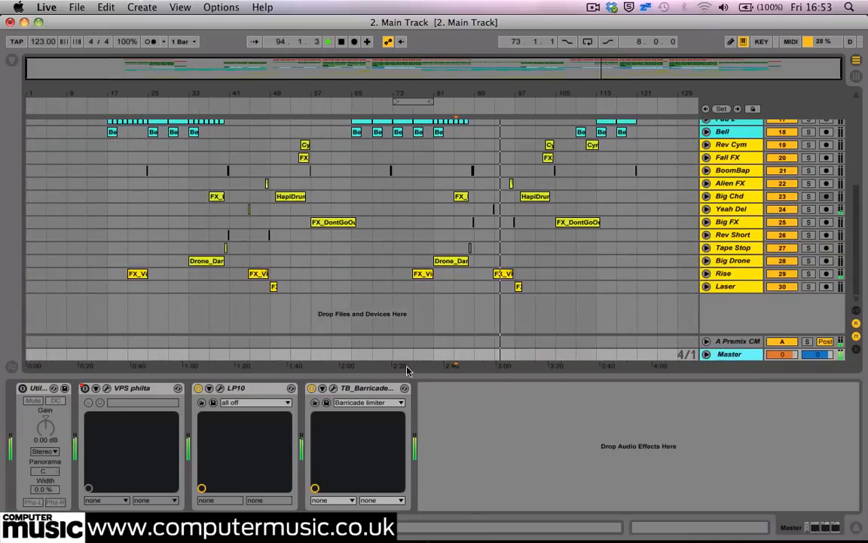
pyautogui.click(220, 388)
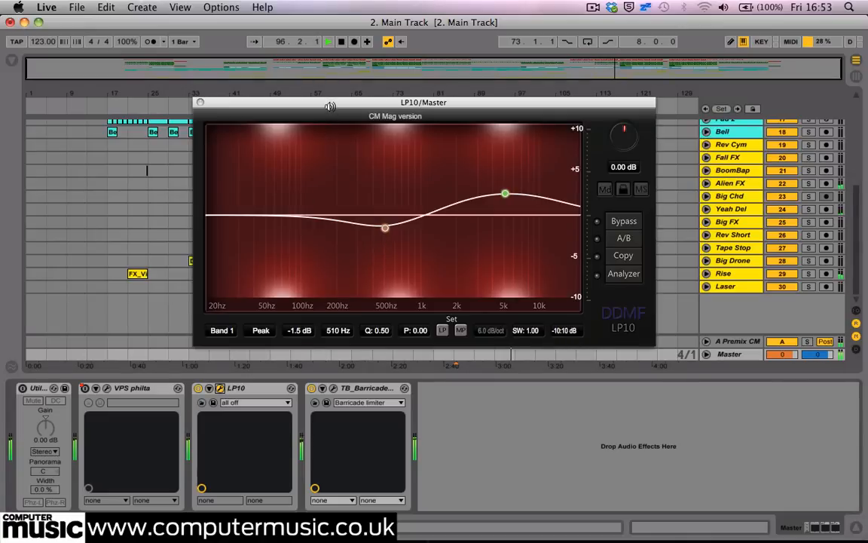
pyautogui.moveTo(329, 106); pyautogui.dragTo(163, 112)
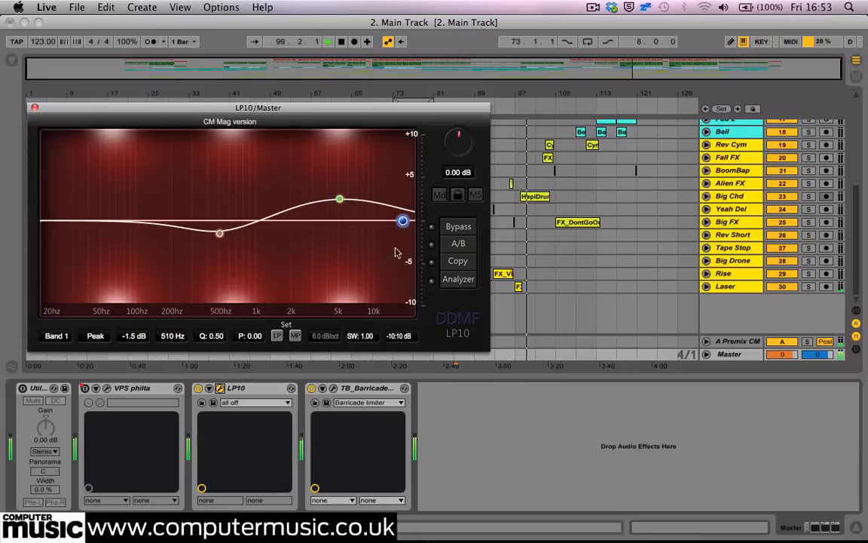
pyautogui.click(332, 391)
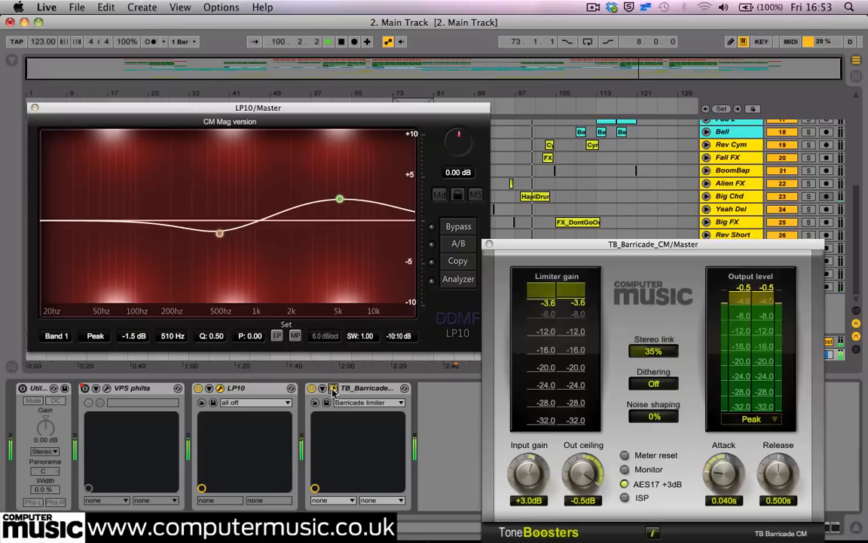
pyautogui.moveTo(518, 238); pyautogui.dragTo(585, 123)
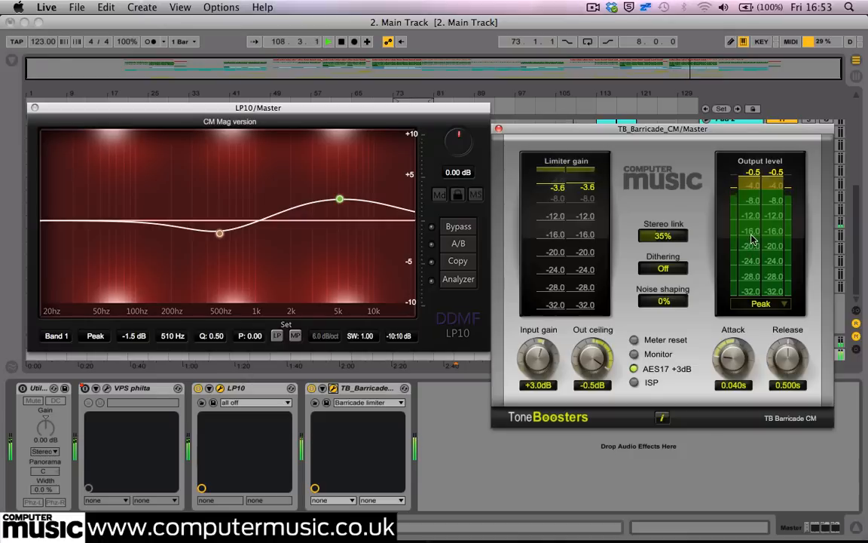
pyautogui.click(499, 130)
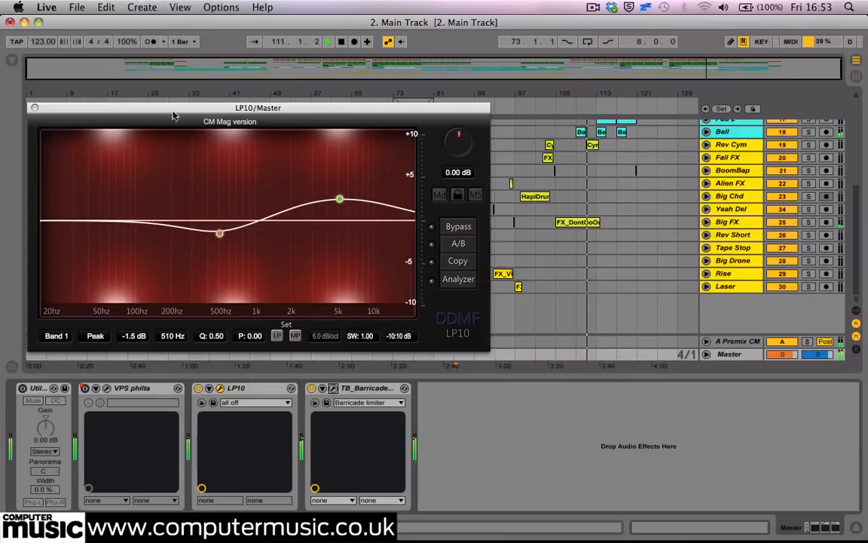
pyautogui.click(35, 108)
# - Look over the tracks in the arrangement's closing section while it plays on past bar 113
pyautogui.scroll(10, 618, 233)
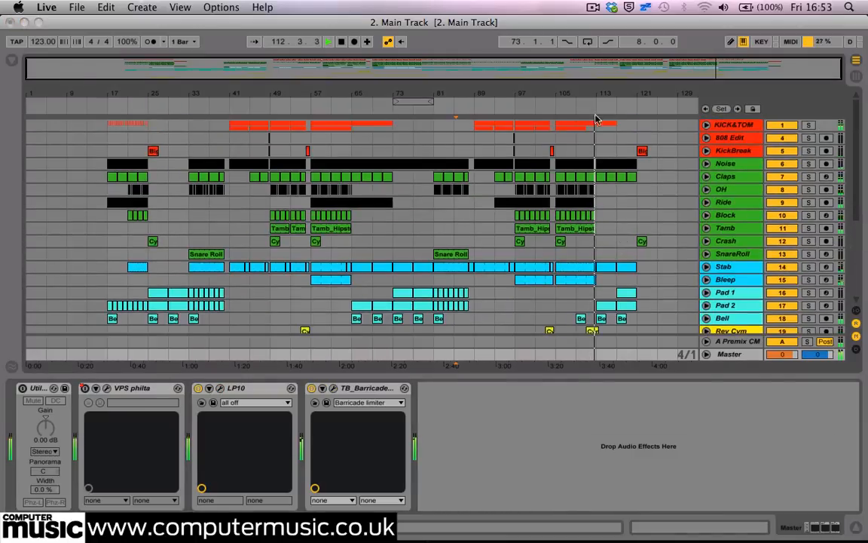
pyautogui.moveTo(589, 94); pyautogui.dragTo(589, 95)
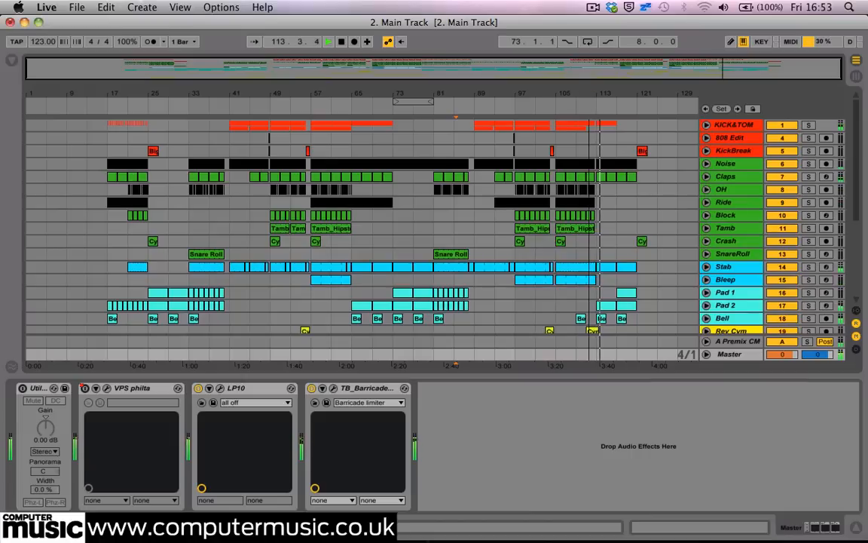
pyautogui.scroll(-4, 670, 240)
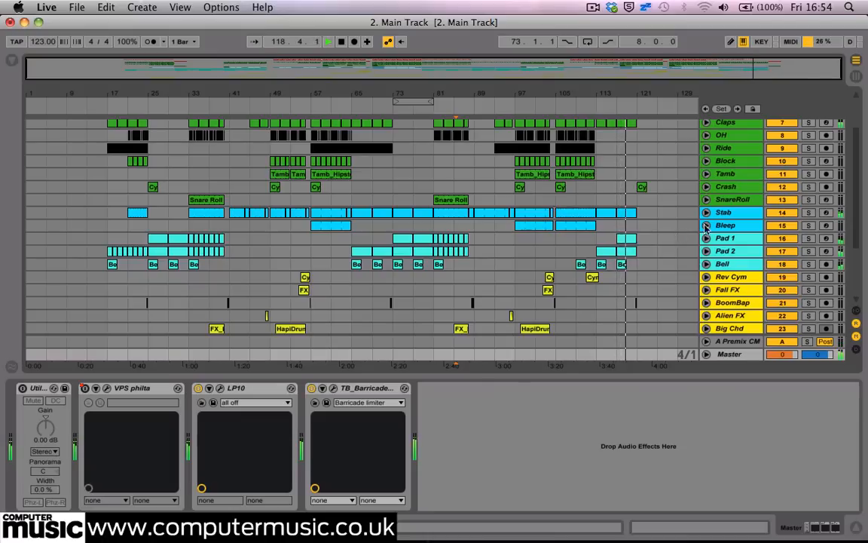
pyautogui.scroll(3, 665, 249)
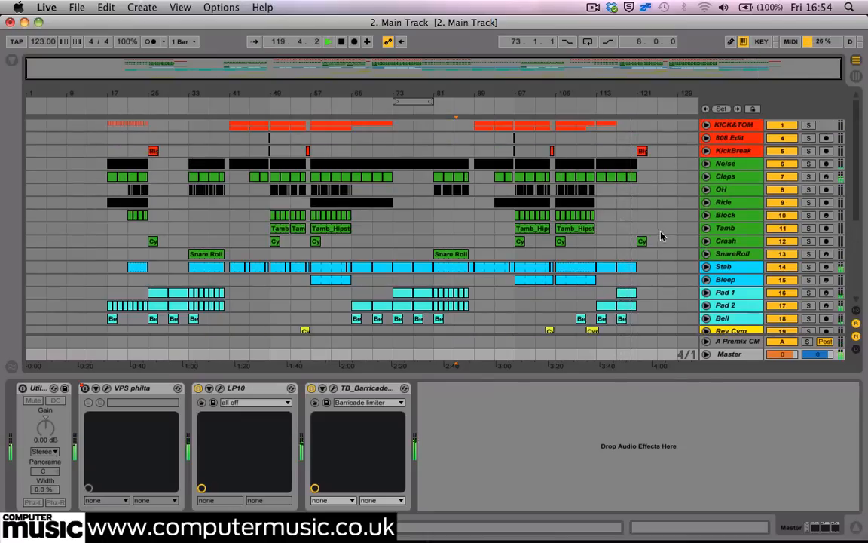